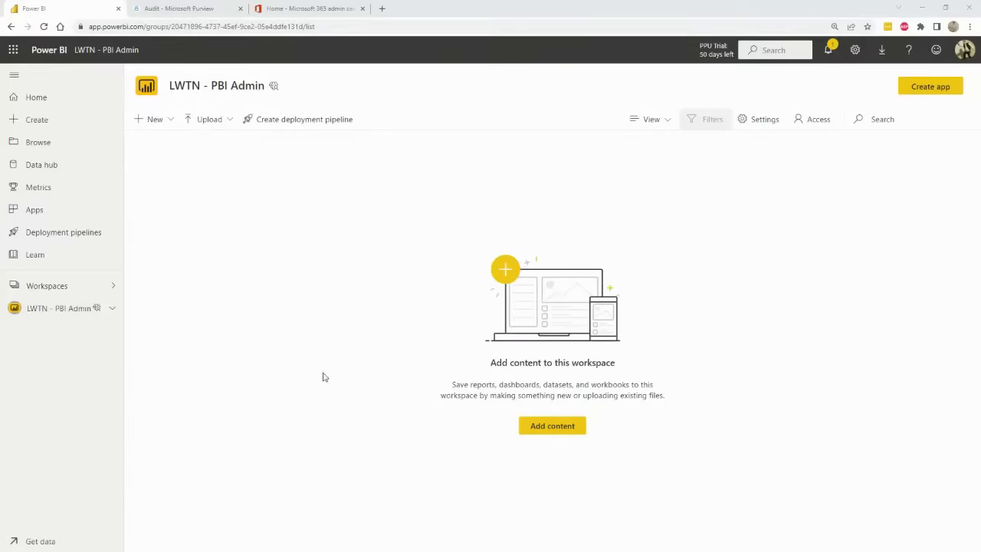
Switch from the LWTN - PBI Admin Power BI workspace to the Microsoft 365 admin center home page
{"action": "left_click", "coordinate": [300, 9]}
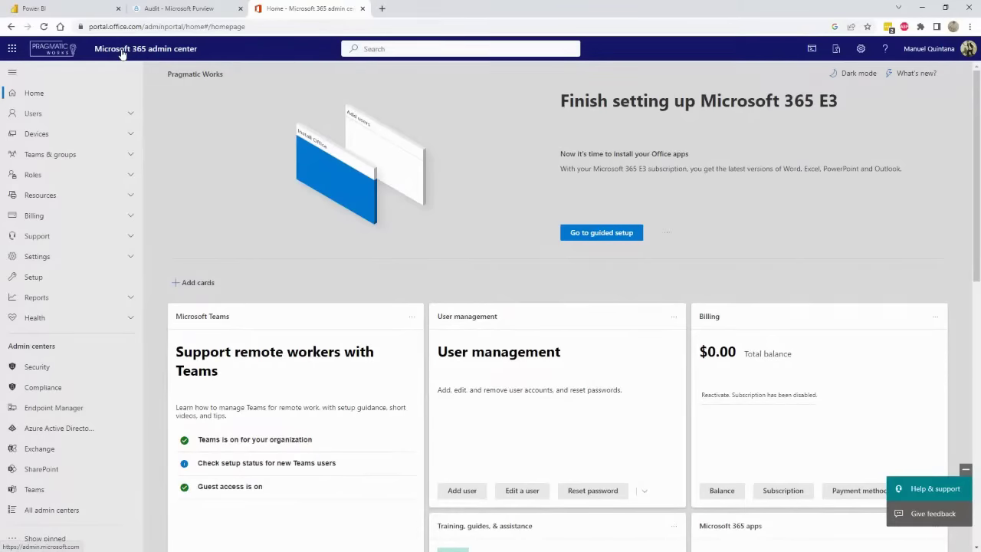
Expand Teams & groups and Users in the navigation and go to Users > Active users
{"action": "left_click", "coordinate": [133, 157]}
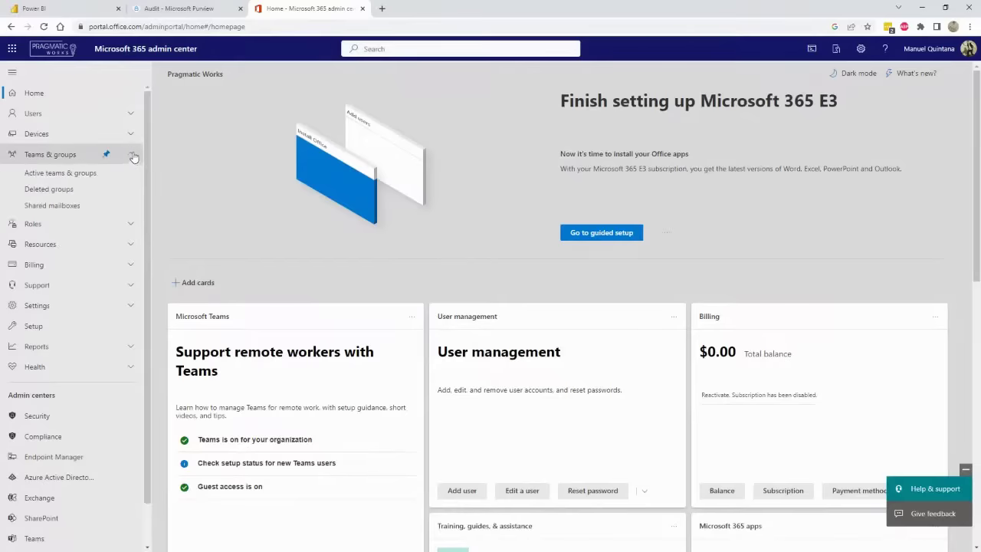
{"action": "left_click", "coordinate": [131, 115]}
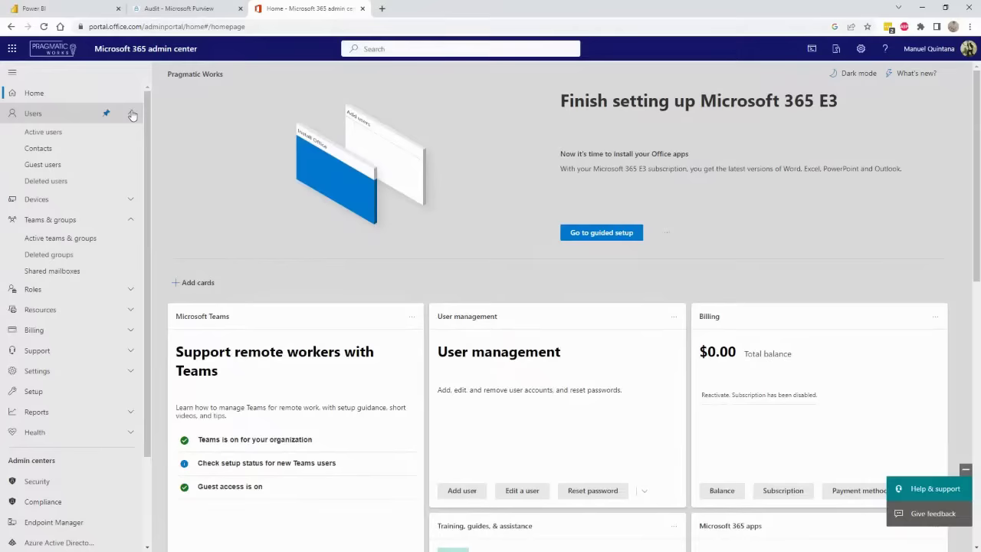
{"action": "left_click", "coordinate": [44, 132]}
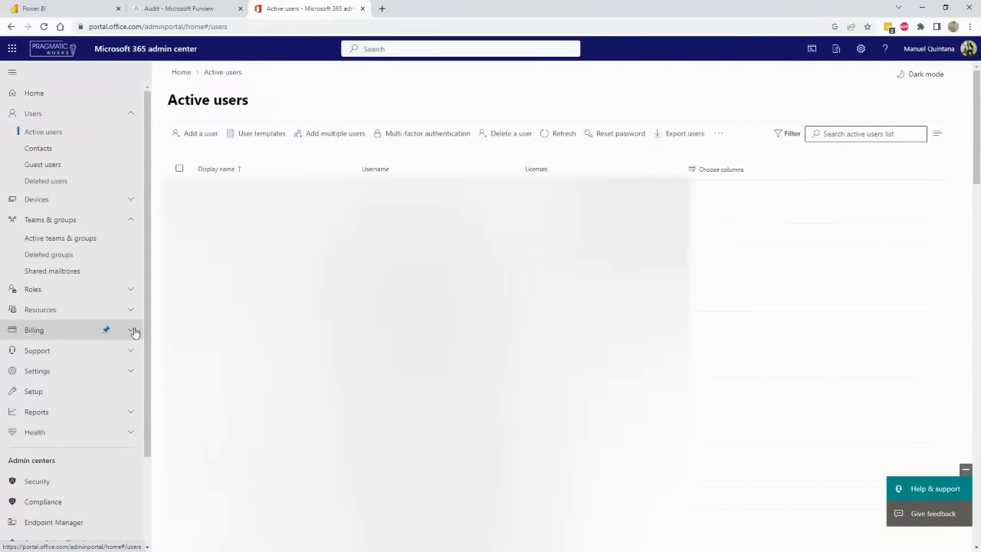
Expand Billing and highlight the Licenses and Purchase services pages, then clear the annotations
{"action": "scroll", "coordinate": [131, 333], "scroll_direction": "down", "scroll_amount": 3}
{"action": "scroll", "coordinate": [130, 334], "scroll_direction": "up", "scroll_amount": 3}
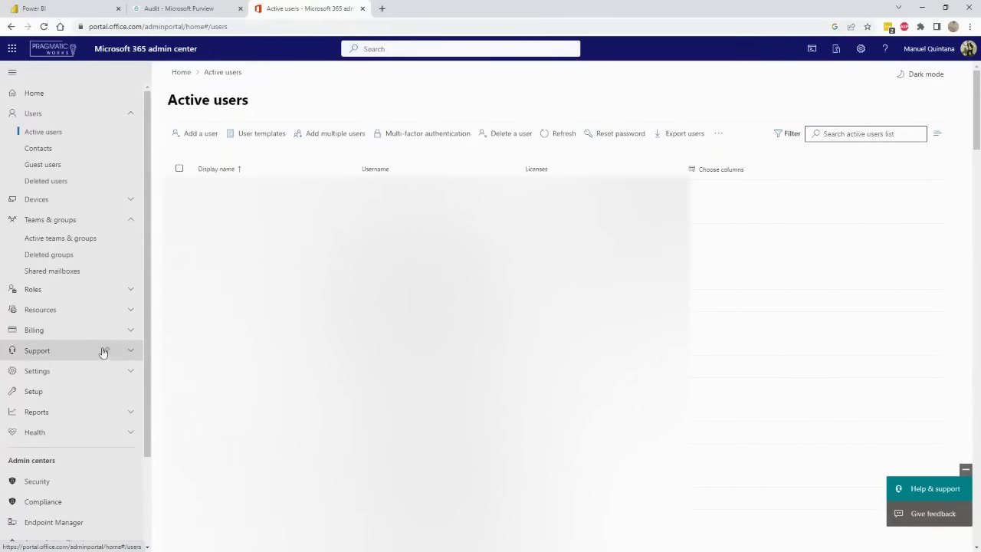
{"action": "left_click", "coordinate": [116, 331]}
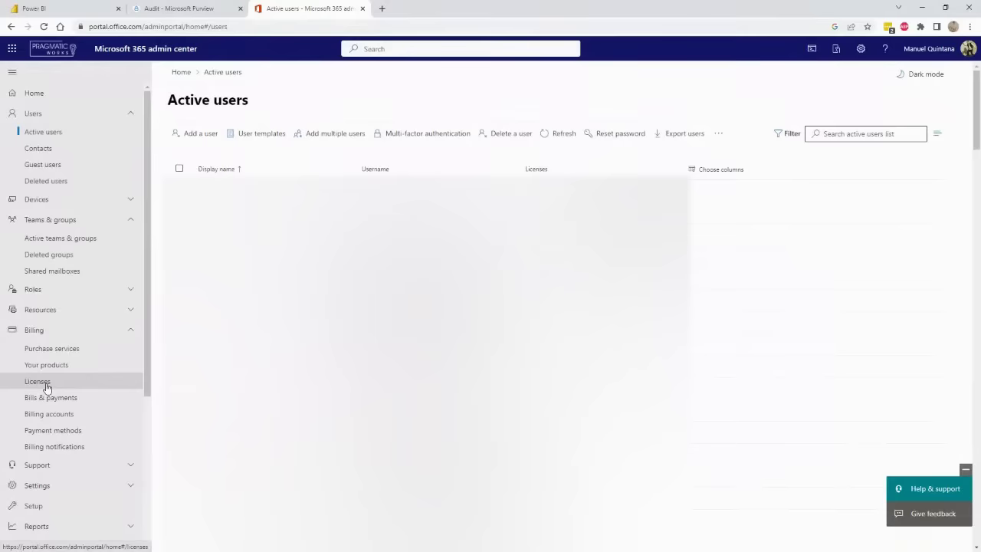
{"action": "left_click_drag", "start_coordinate": [53, 382], "coordinate": [87, 361]}
{"action": "left_click_drag", "start_coordinate": [19, 341], "coordinate": [86, 355]}
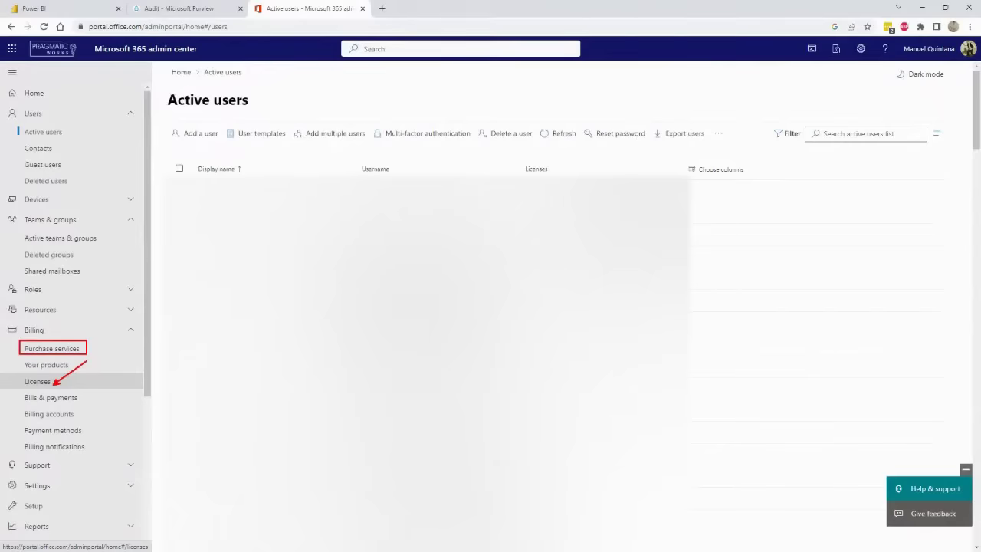
{"action": "key", "text": "Escape"}
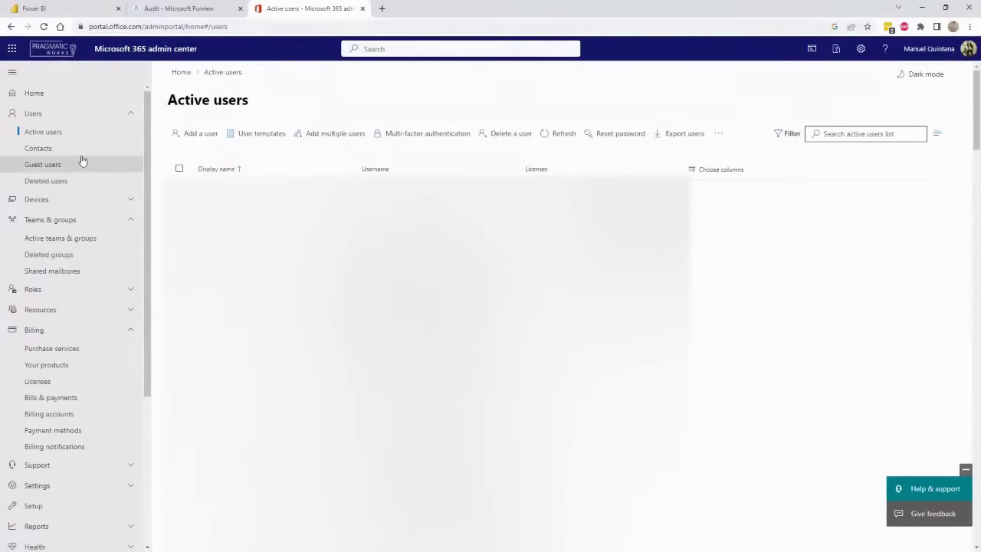
Search the active users list for the user's name and open the matching account's details
{"action": "left_click", "coordinate": [861, 135]}
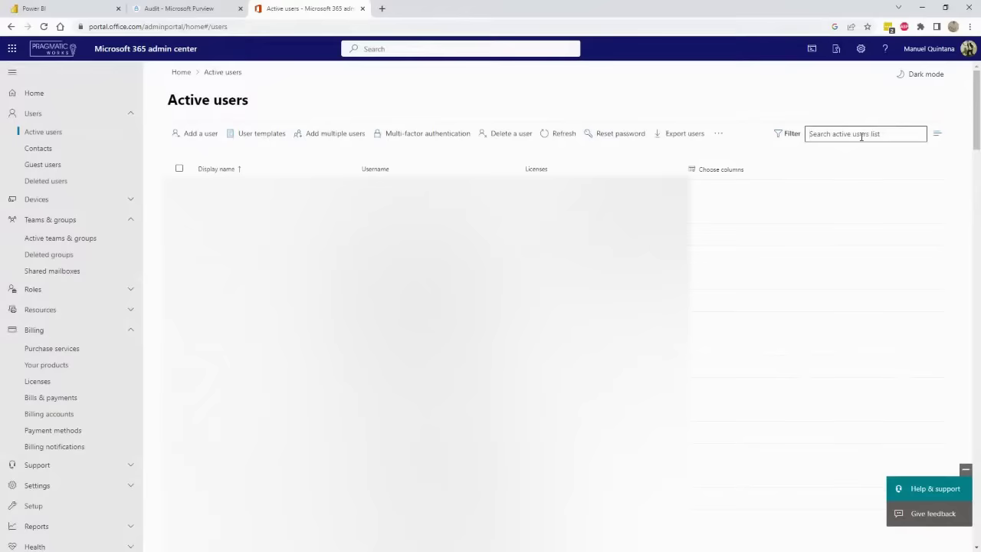
{"action": "type", "text": "devin"}
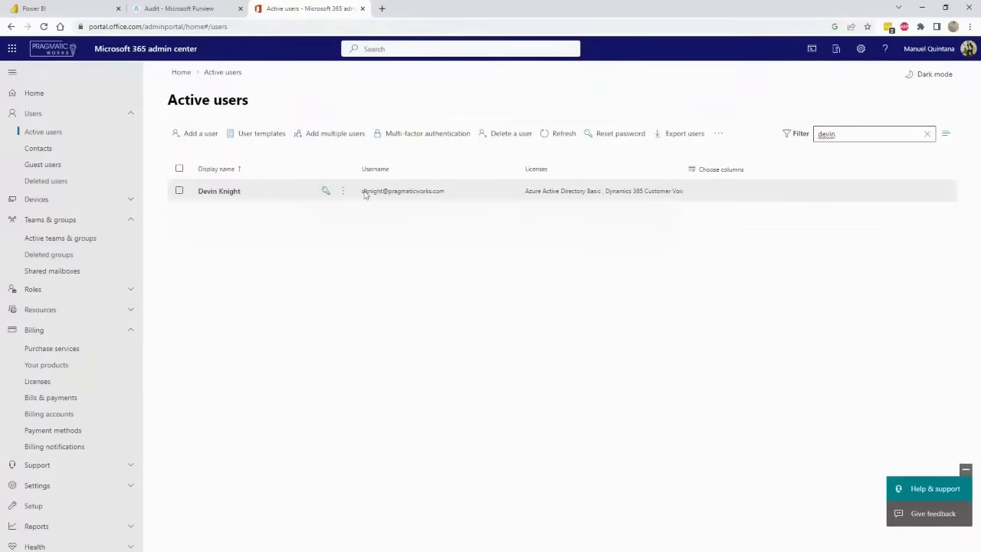
{"action": "left_click", "coordinate": [459, 193]}
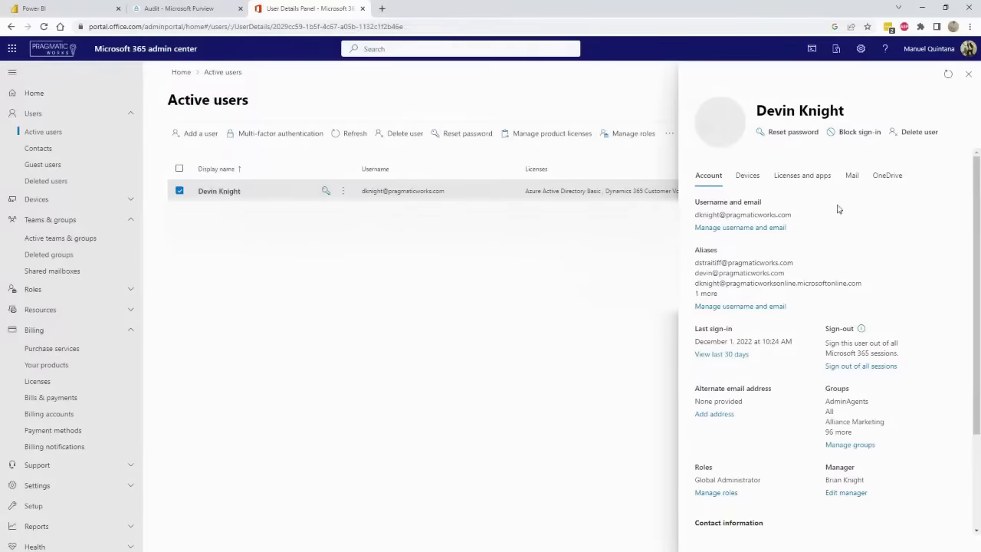
Review the user's Licenses and apps down to the Power BI Pro license, then close the panel
{"action": "left_click", "coordinate": [804, 177]}
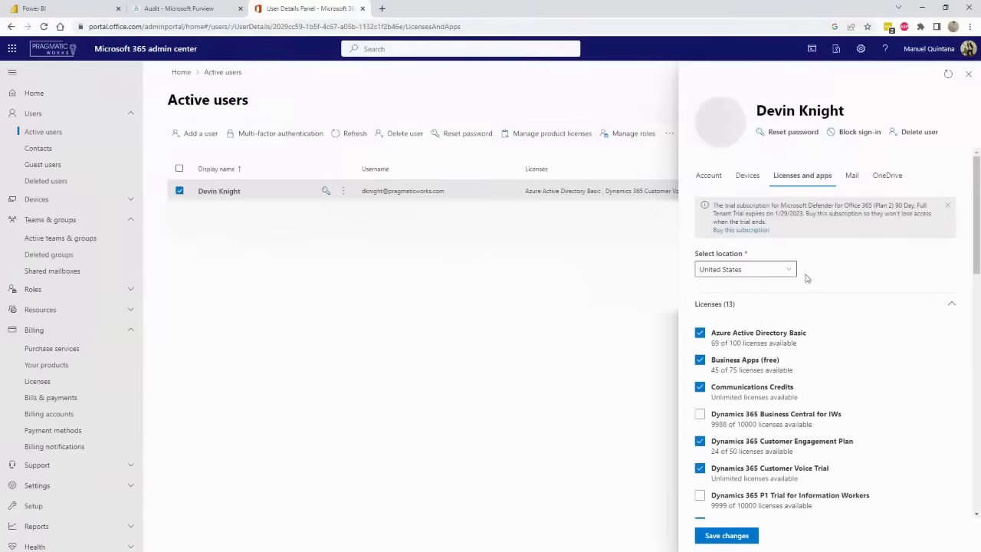
{"action": "scroll", "coordinate": [821, 316], "scroll_direction": "down", "scroll_amount": 2}
{"action": "scroll", "coordinate": [824, 314], "scroll_direction": "down", "scroll_amount": 5}
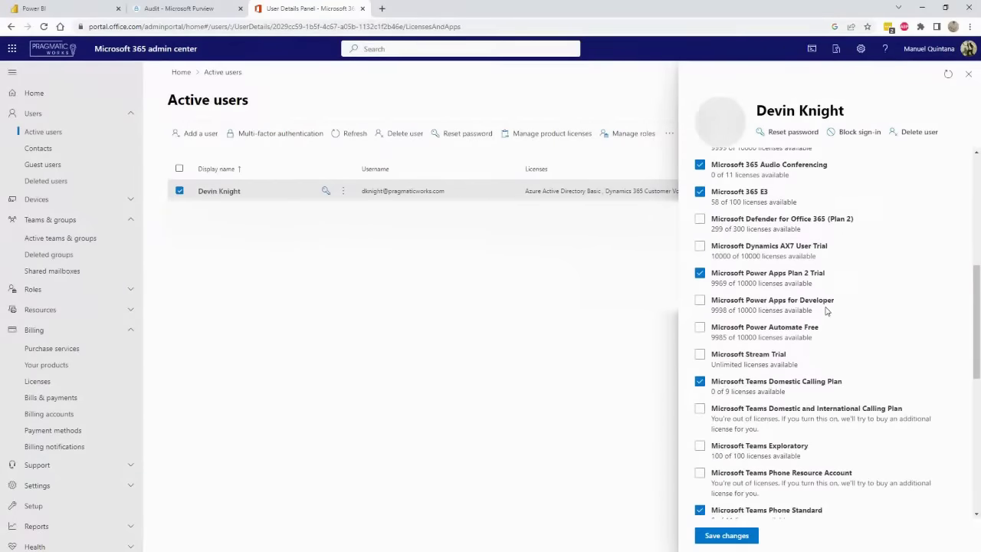
{"action": "scroll", "coordinate": [828, 313], "scroll_direction": "down", "scroll_amount": 3}
{"action": "scroll", "coordinate": [828, 317], "scroll_direction": "down", "scroll_amount": 1}
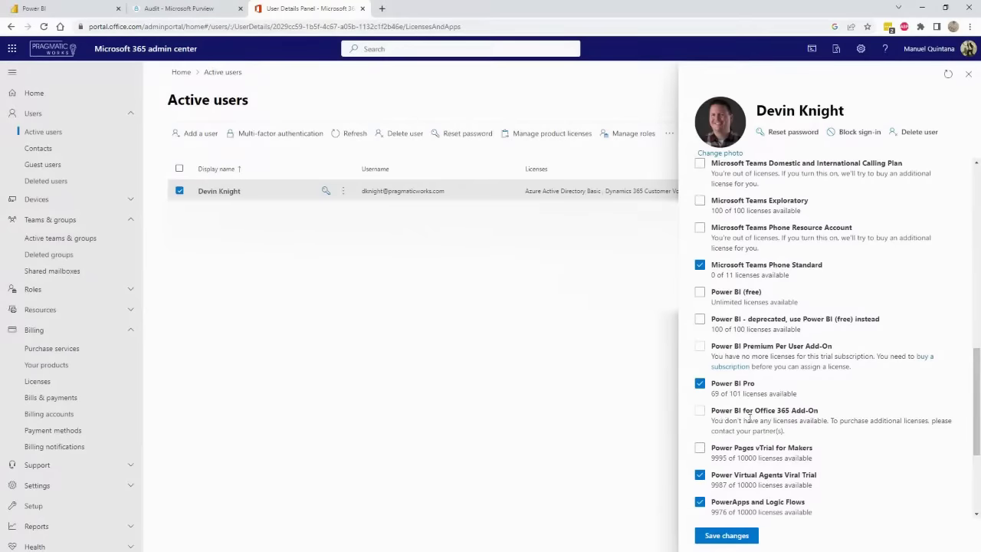
{"action": "scroll", "coordinate": [782, 433], "scroll_direction": "down", "scroll_amount": 1}
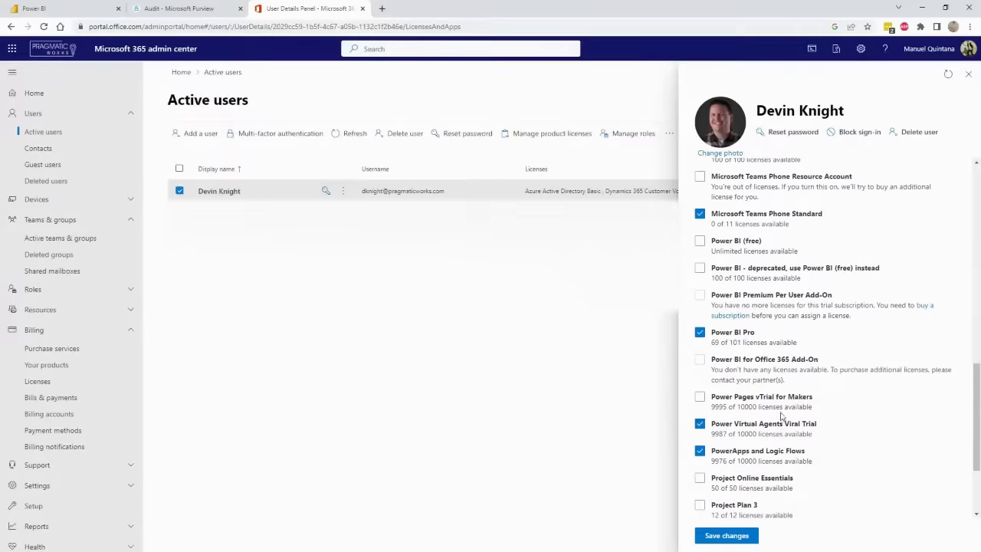
{"action": "left_click", "coordinate": [967, 74]}
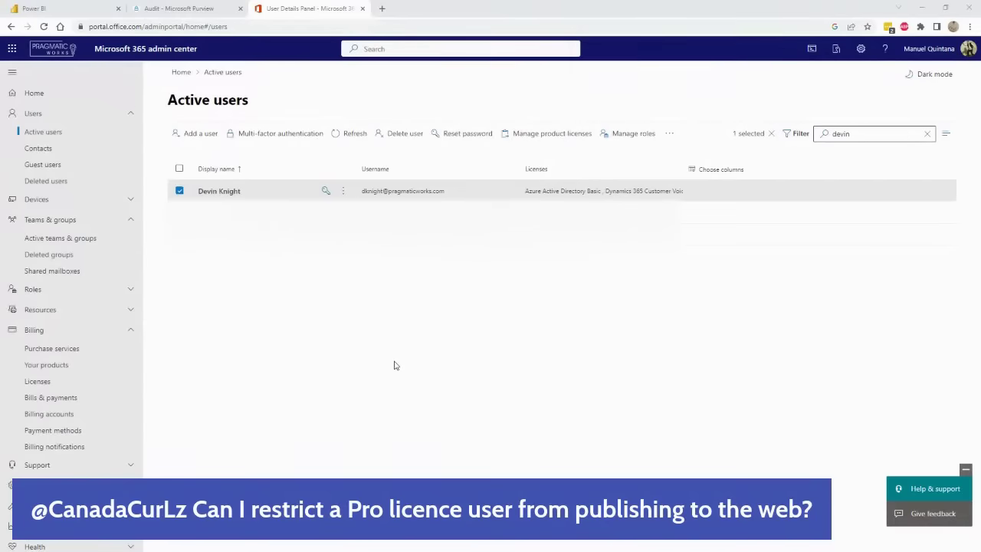
Check the Power BI tab and return, collapse Users, and open Active teams & groups
{"action": "left_click", "coordinate": [63, 9]}
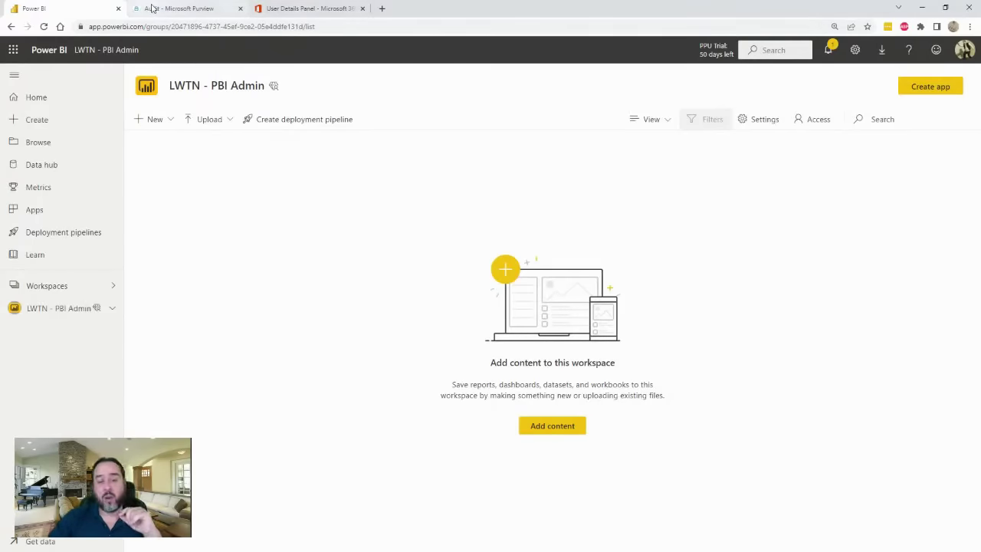
{"action": "left_click", "coordinate": [318, 7]}
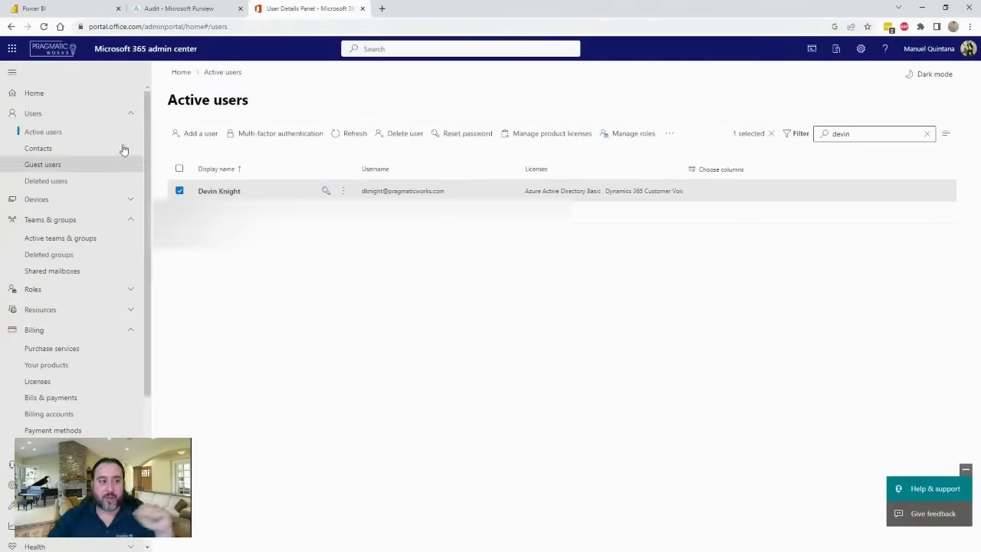
{"action": "left_click", "coordinate": [127, 114]}
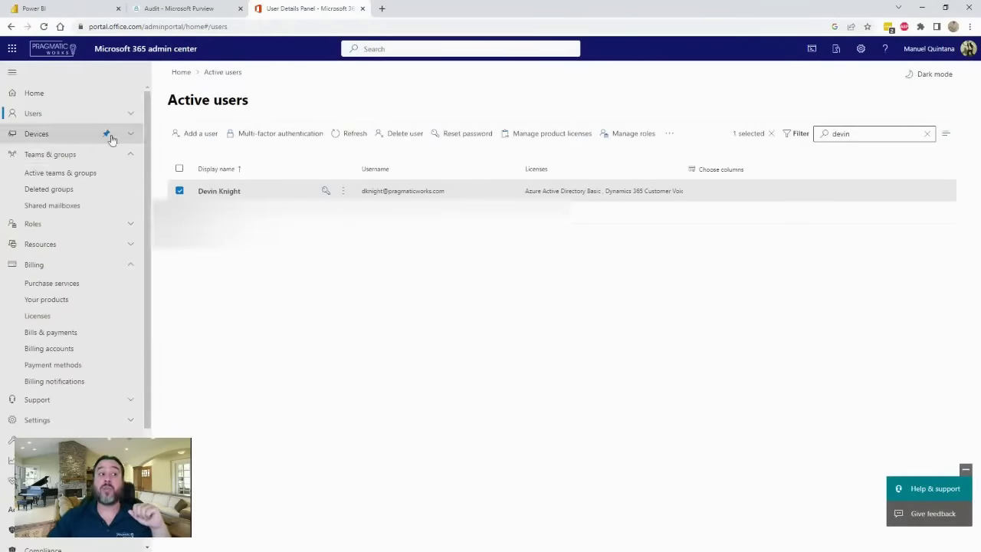
{"action": "left_click", "coordinate": [64, 176]}
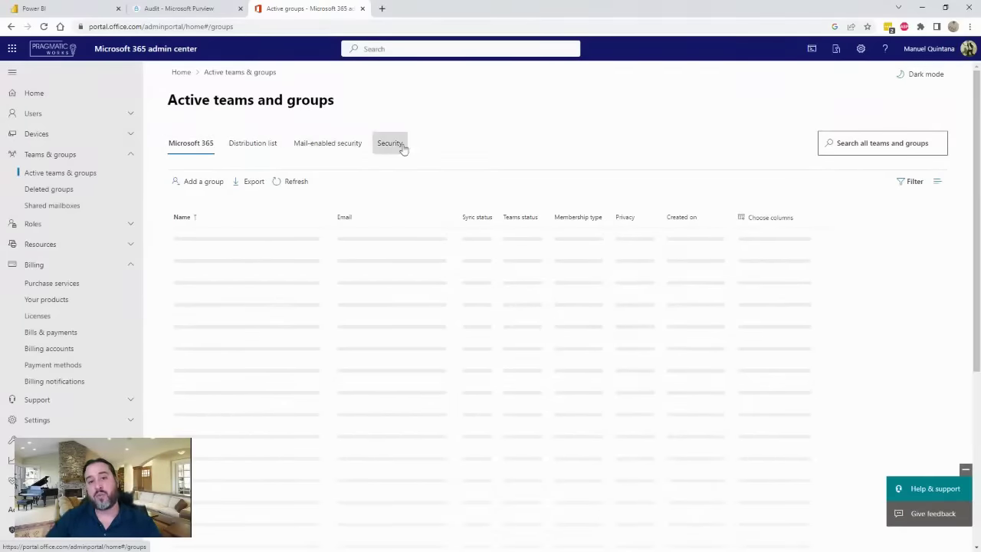
Refresh the groups list until all 191 Microsoft 365 groups load, then check Security groups
{"action": "scroll", "coordinate": [978, 242], "scroll_direction": "down", "scroll_amount": 1}
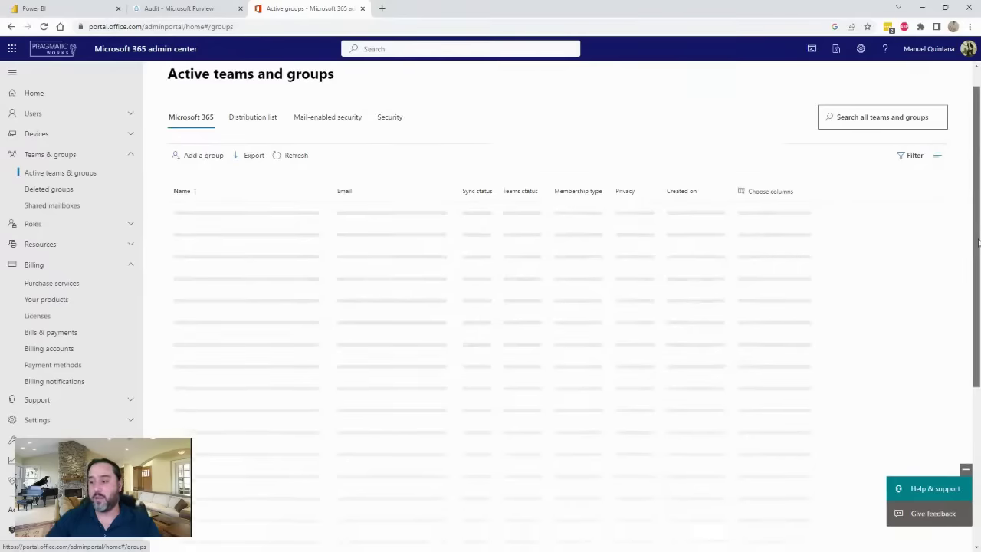
{"action": "scroll", "coordinate": [977, 242], "scroll_direction": "down", "scroll_amount": 1}
{"action": "scroll", "coordinate": [977, 242], "scroll_direction": "up", "scroll_amount": 2}
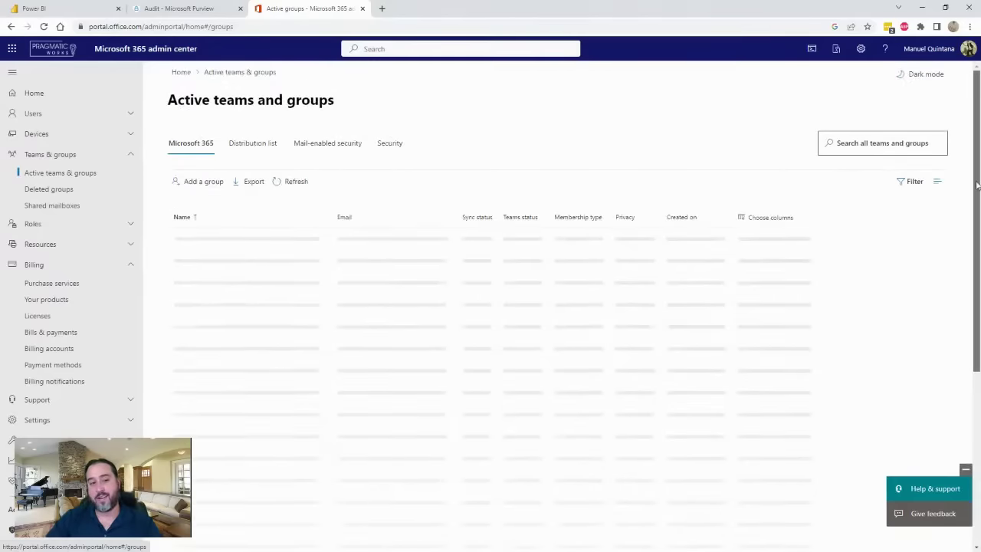
{"action": "left_click", "coordinate": [296, 181]}
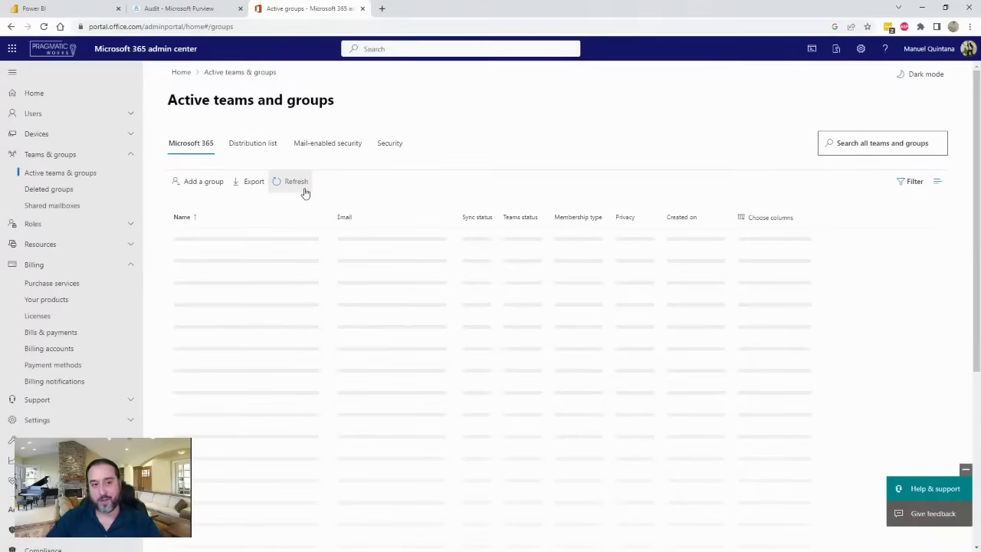
{"action": "left_click", "coordinate": [389, 147]}
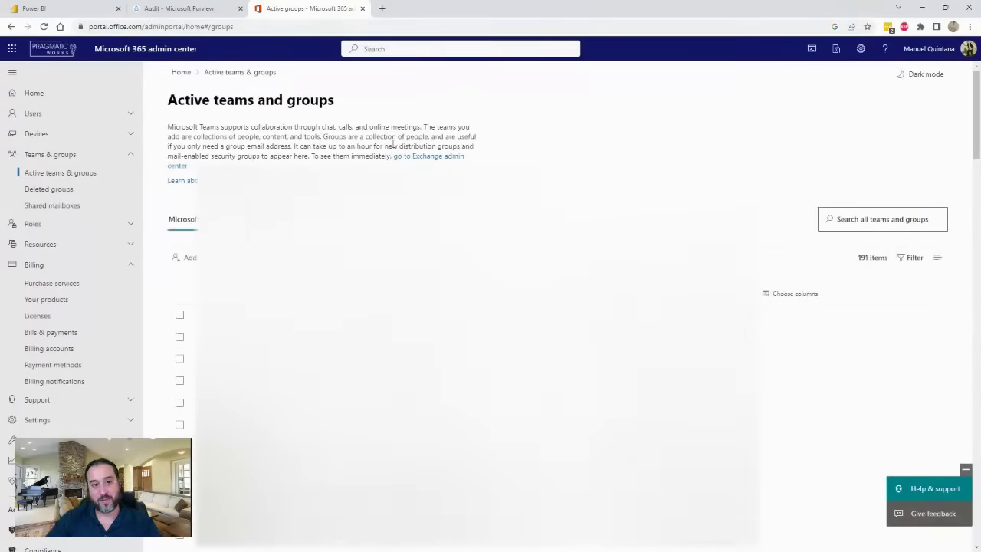
{"action": "scroll", "coordinate": [475, 306], "scroll_direction": "down", "scroll_amount": 2}
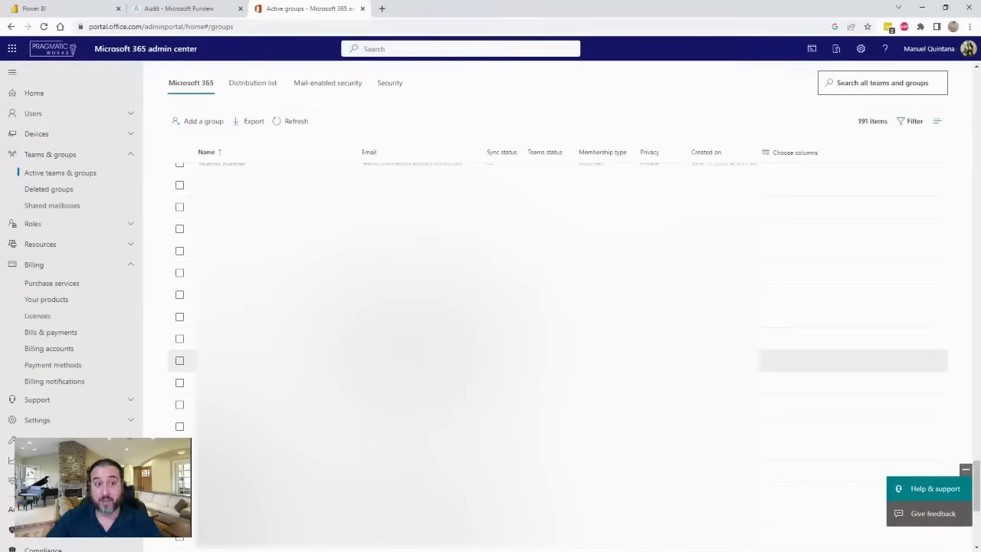
View the Distribution list tab, then start Add a group with Microsoft 365 (recommended) type
{"action": "left_click", "coordinate": [247, 91]}
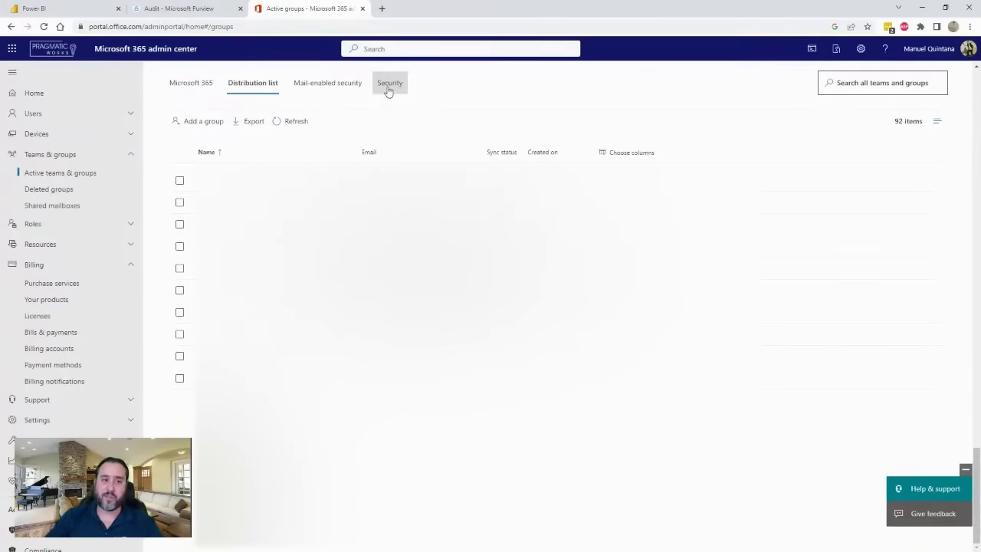
{"action": "left_click", "coordinate": [185, 131]}
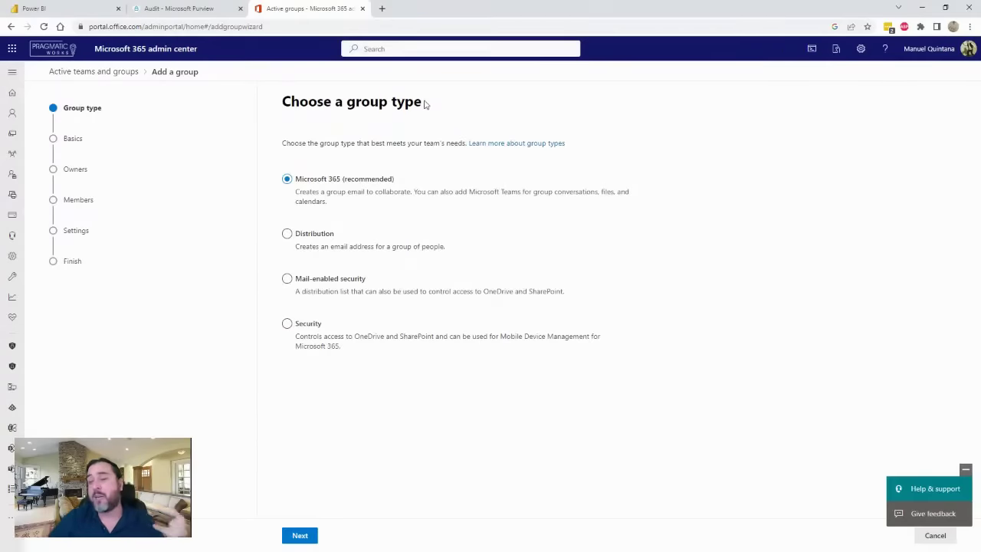
Exit the wizard via the Active teams and groups breadcrumb, returning to 92 distribution lists
{"action": "left_click", "coordinate": [91, 76]}
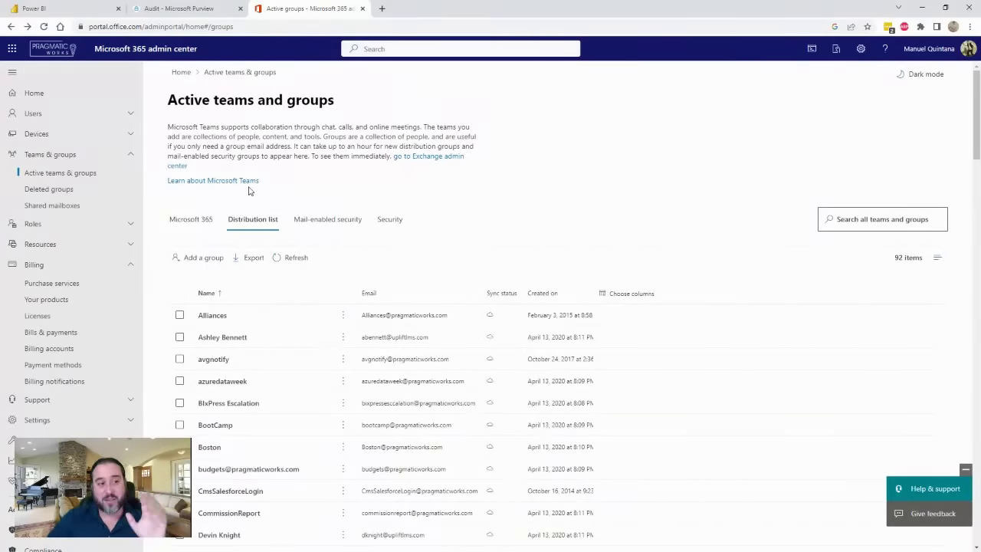
{"action": "left_click", "coordinate": [131, 156]}
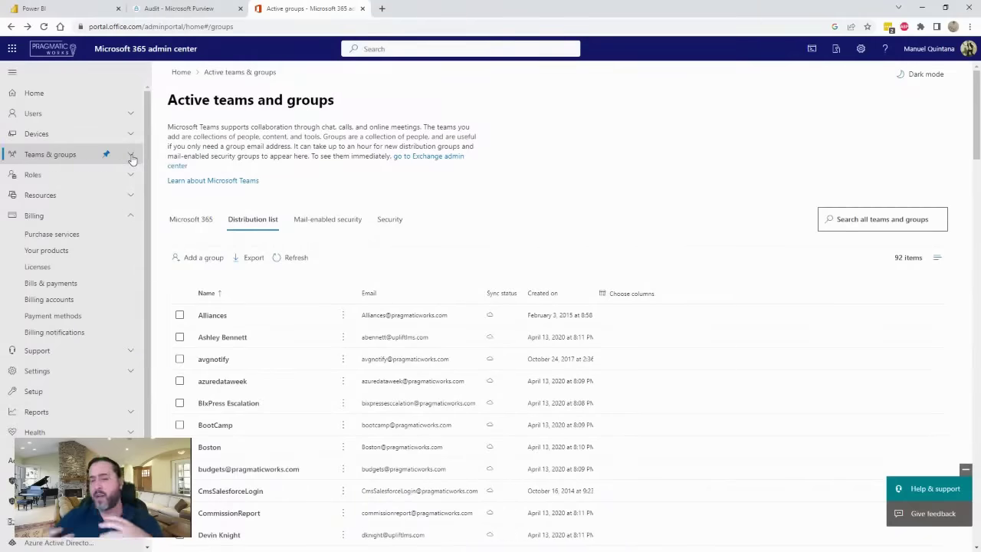
{"action": "left_click", "coordinate": [131, 156]}
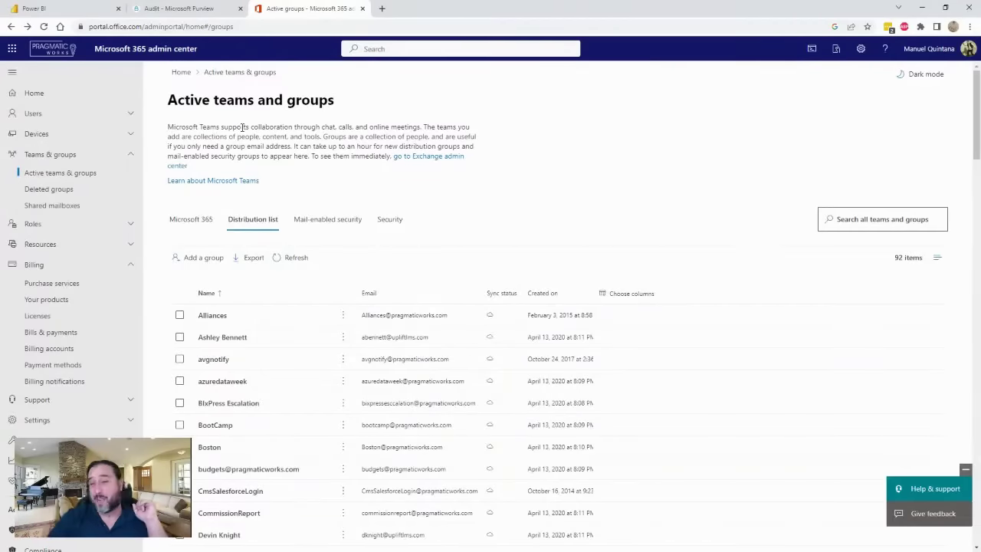
Open Billing > Purchase services and apply the Pragmatic Works billing account
{"action": "left_click", "coordinate": [91, 284]}
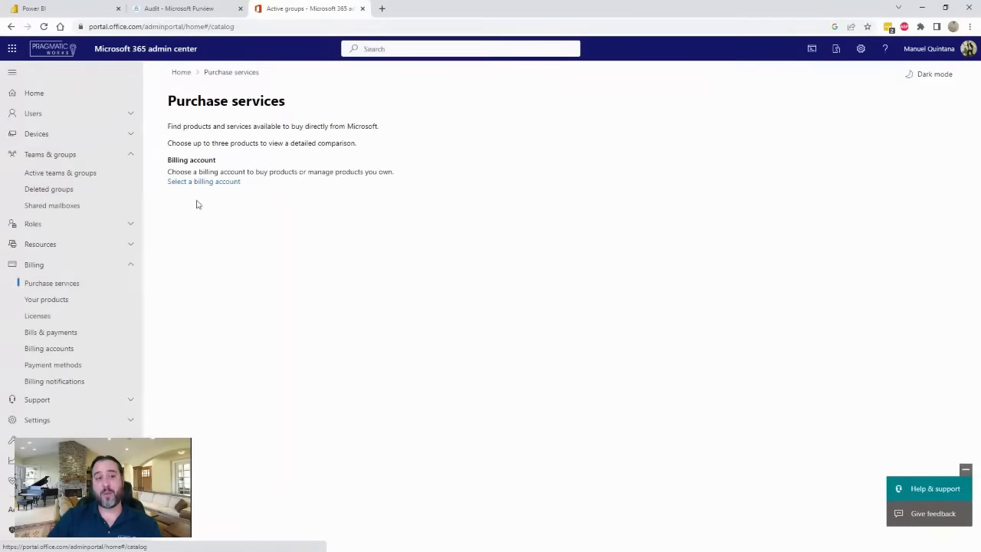
{"action": "left_click", "coordinate": [202, 183]}
{"action": "left_click", "coordinate": [709, 238]}
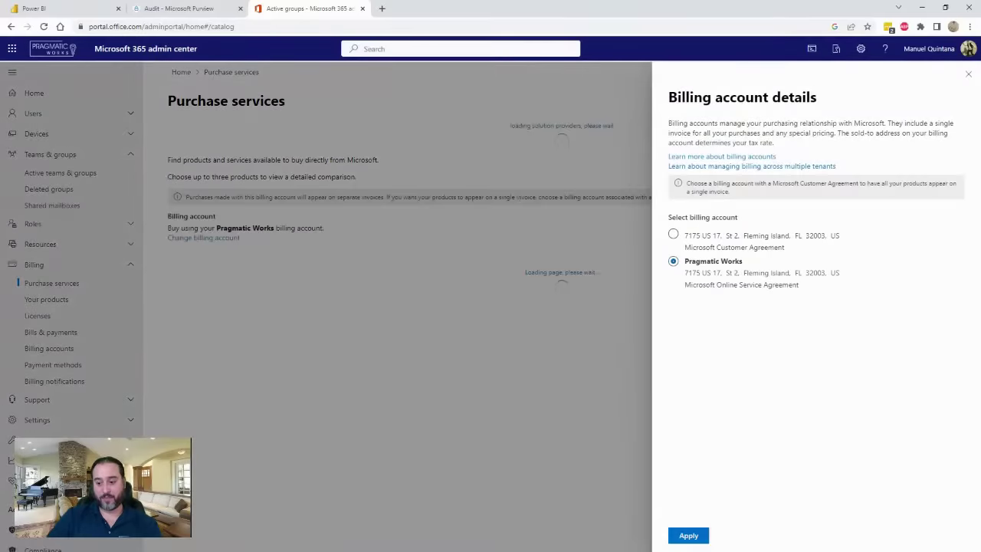
{"action": "left_click", "coordinate": [688, 535]}
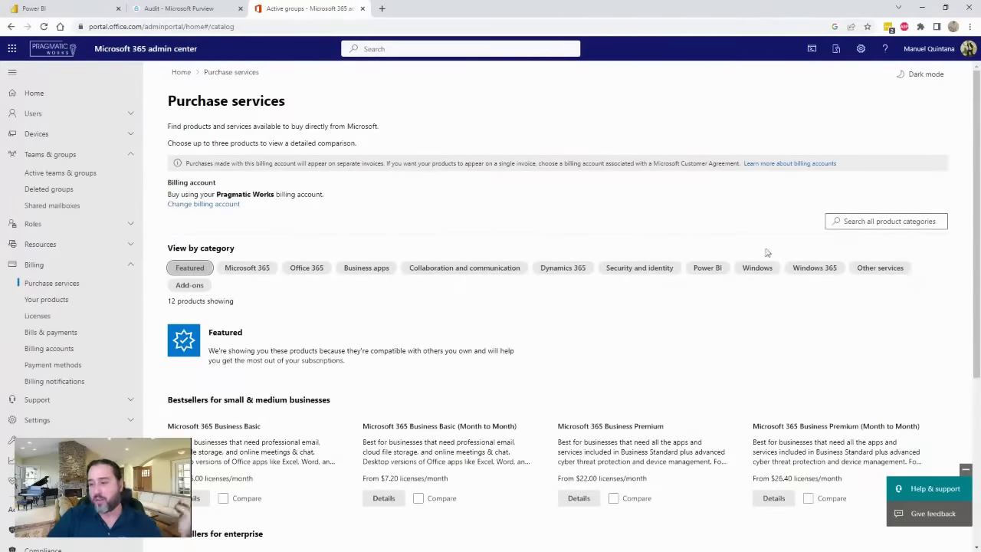
Search products for 'power bi', review Power BI Pro at $9.99 licenses/month, then return Home
{"action": "left_click", "coordinate": [866, 223]}
{"action": "type", "text": "power"}
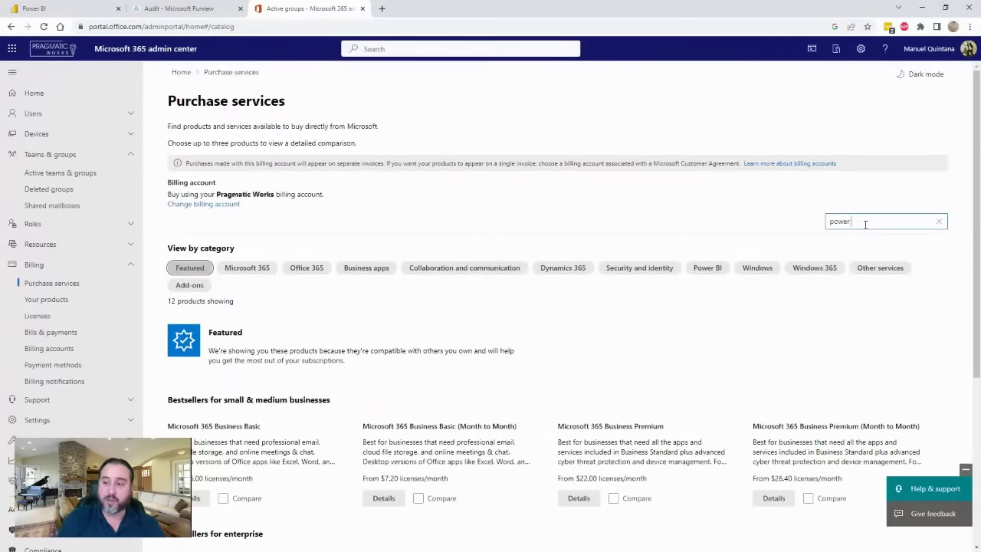
{"action": "type", "text": " bi"}
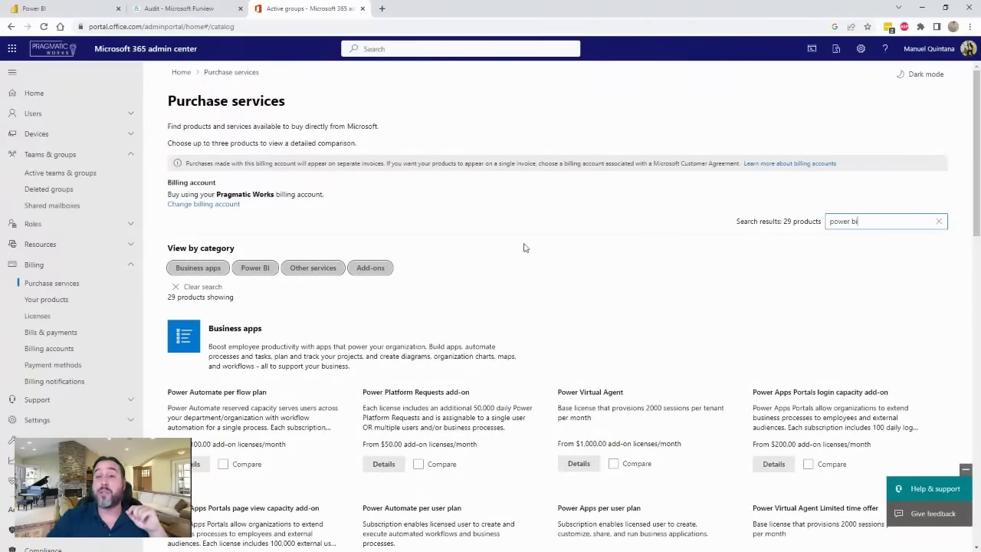
{"action": "scroll", "coordinate": [536, 260], "scroll_direction": "down", "scroll_amount": 2}
{"action": "scroll", "coordinate": [550, 289], "scroll_direction": "down", "scroll_amount": 4}
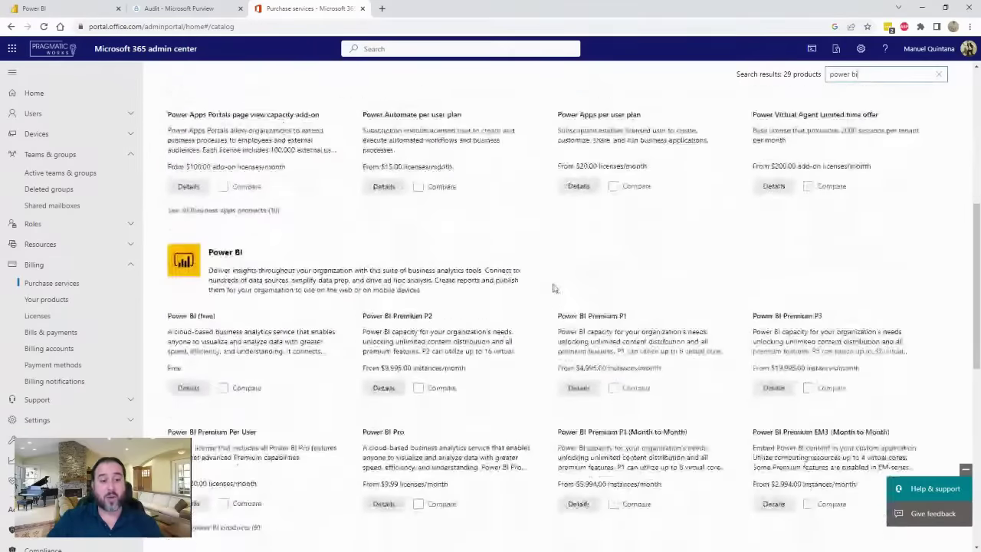
{"action": "scroll", "coordinate": [549, 285], "scroll_direction": "down", "scroll_amount": 1}
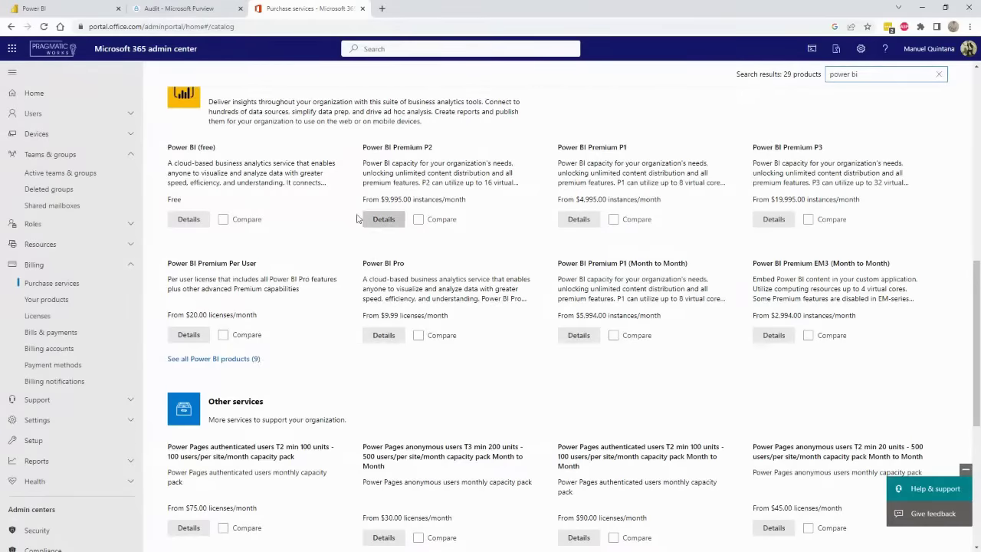
{"action": "left_click", "coordinate": [35, 98]}
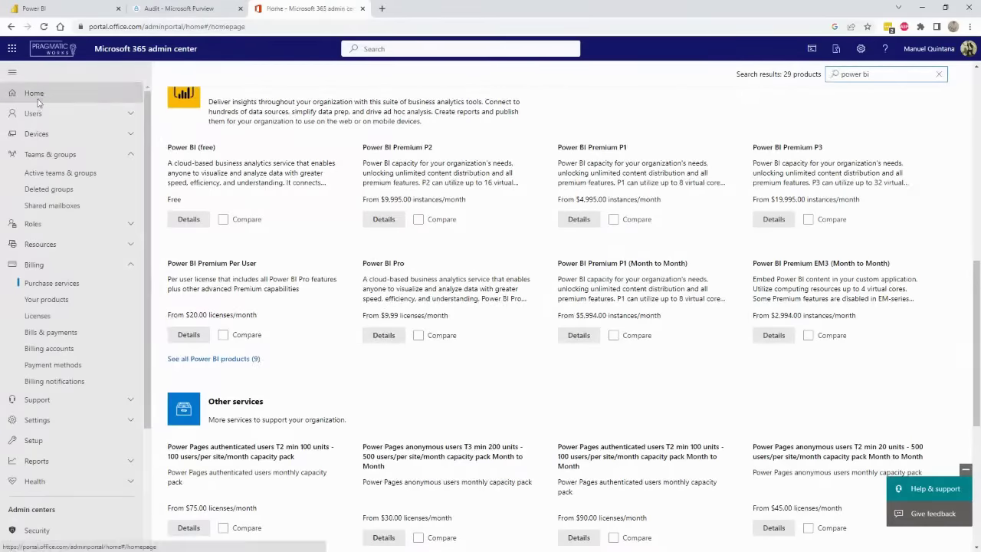
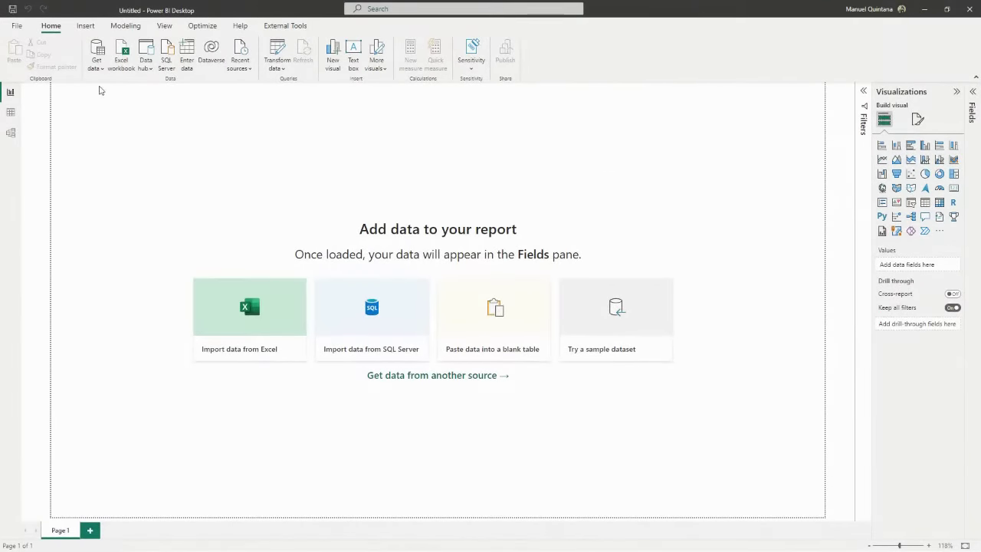
Open DIAD Final Report.pbix from the recent reports list
{"action": "left_click", "coordinate": [16, 25]}
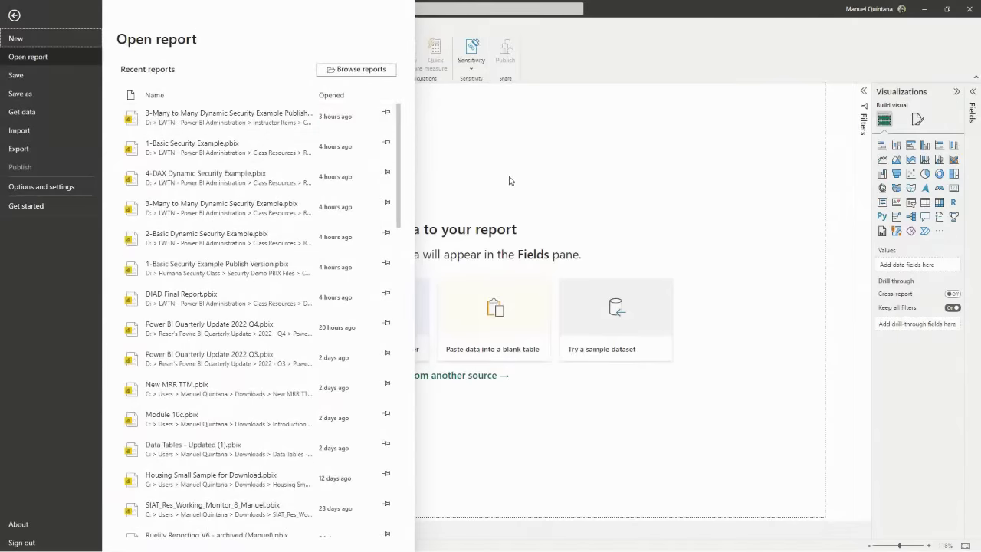
{"action": "left_click", "coordinate": [230, 298]}
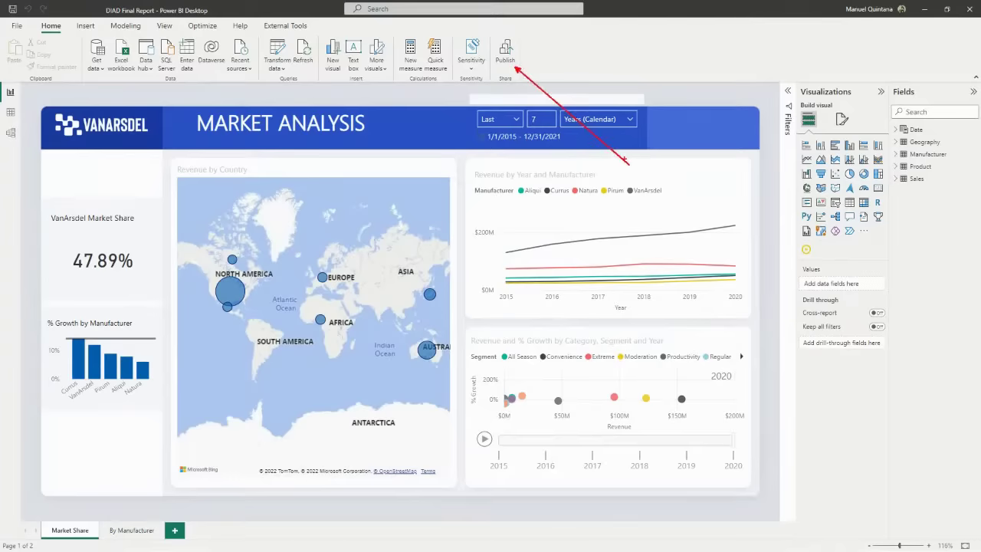
Publish DIAD Final Report to the LWTN - PBI Admin workspace and dismiss the success message
{"action": "left_click", "coordinate": [506, 58]}
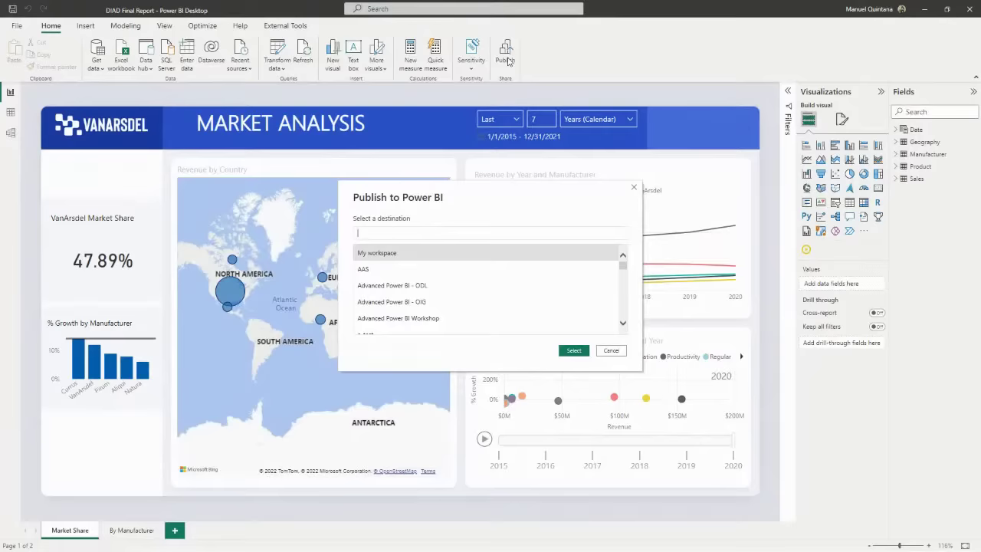
{"action": "type", "text": "lwtn"}
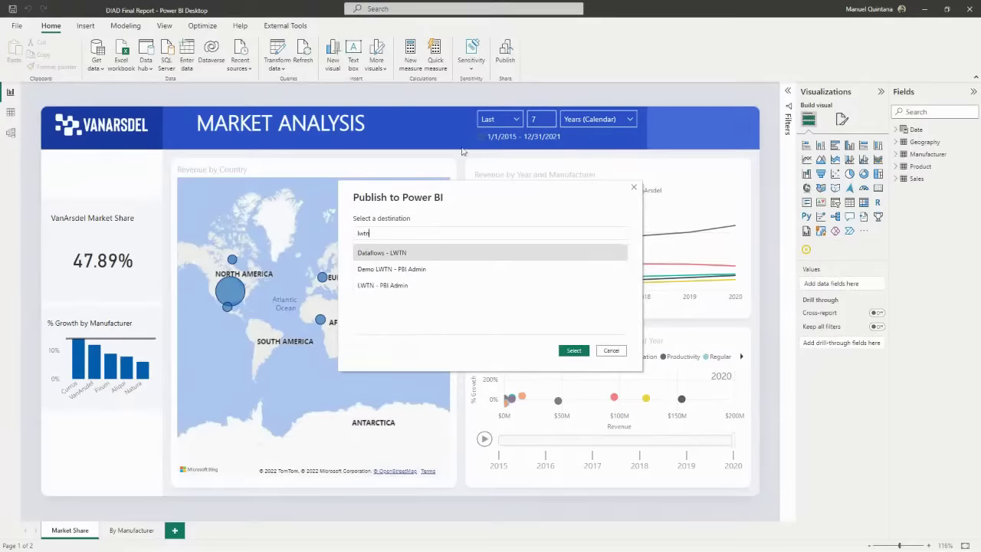
{"action": "left_click", "coordinate": [403, 285]}
{"action": "left_click", "coordinate": [573, 351]}
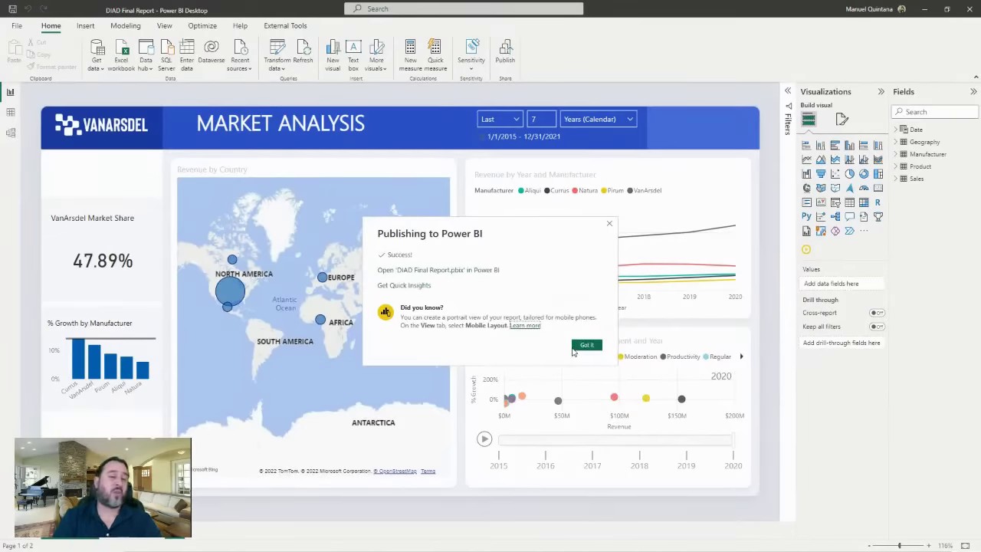
{"action": "left_click", "coordinate": [593, 345]}
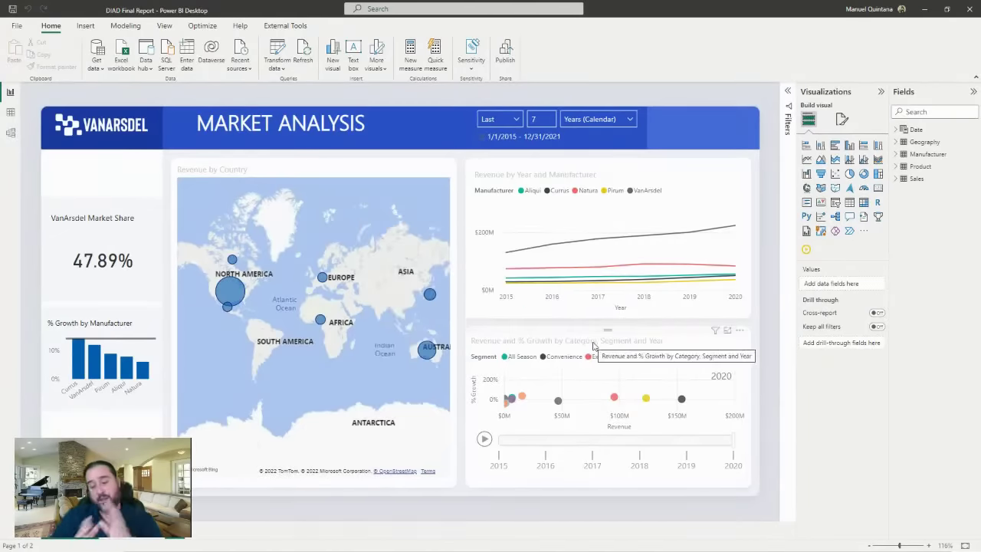
Open the published DIAD Final Report in the browser, then return to the LWTN - PBI Admin workspace
{"action": "left_click", "coordinate": [924, 10]}
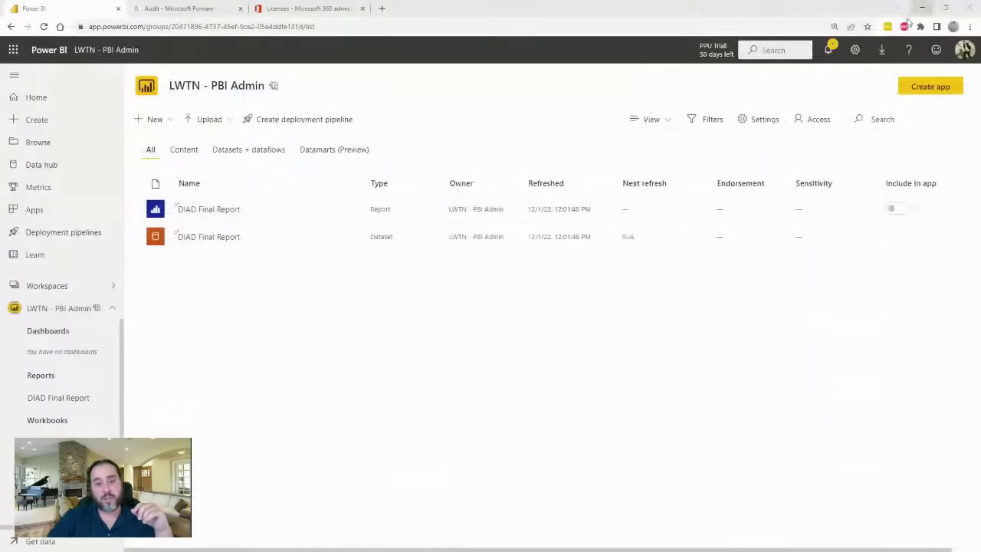
{"action": "left_click", "coordinate": [255, 301]}
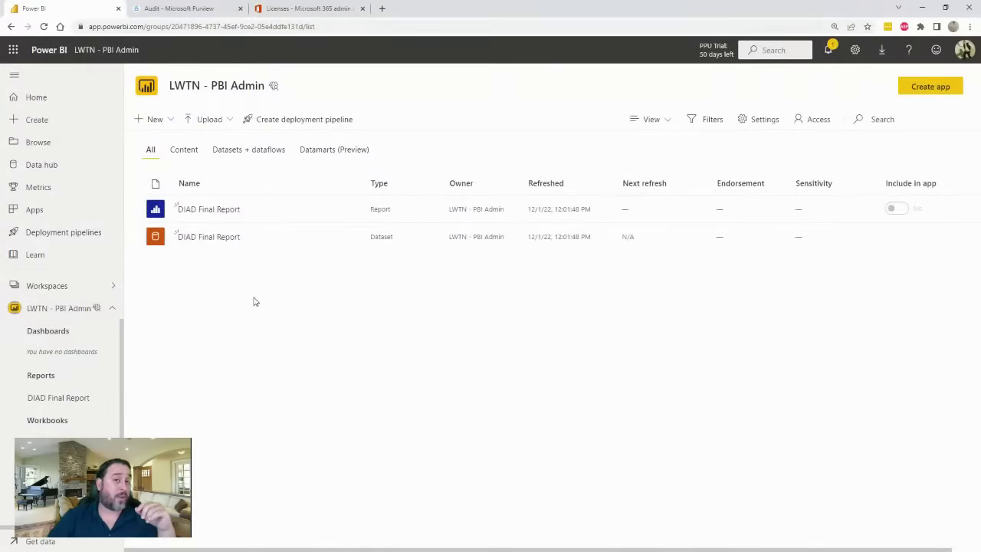
{"action": "left_click", "coordinate": [232, 210]}
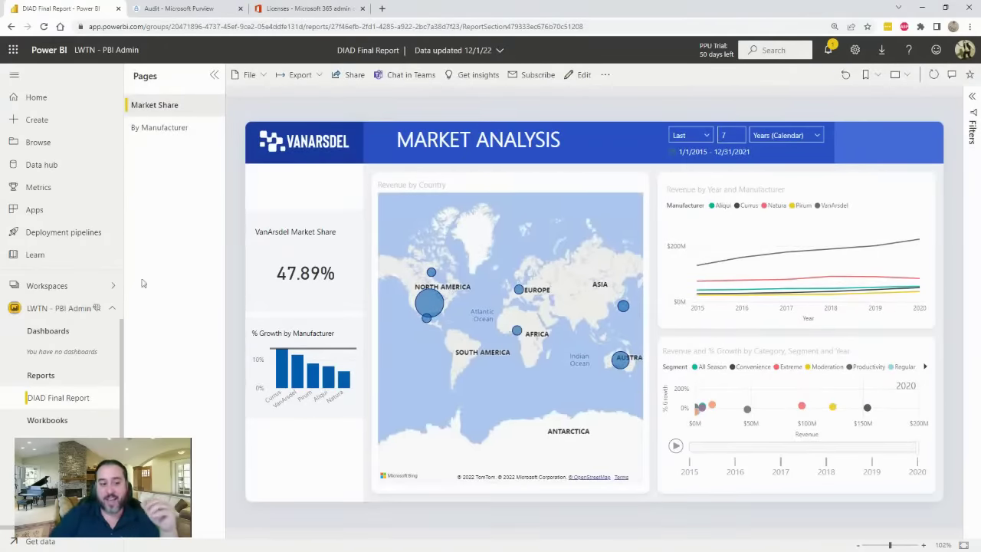
{"action": "left_click", "coordinate": [60, 309]}
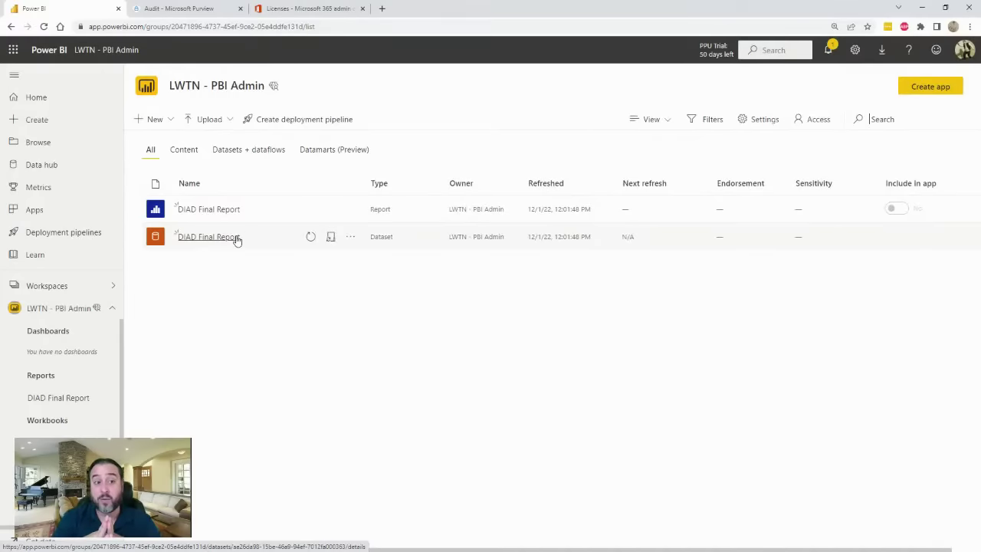
Start a new report from the DIAD Final Report dataset, then leave it unsaved for the workspace list
{"action": "left_click", "coordinate": [350, 237]}
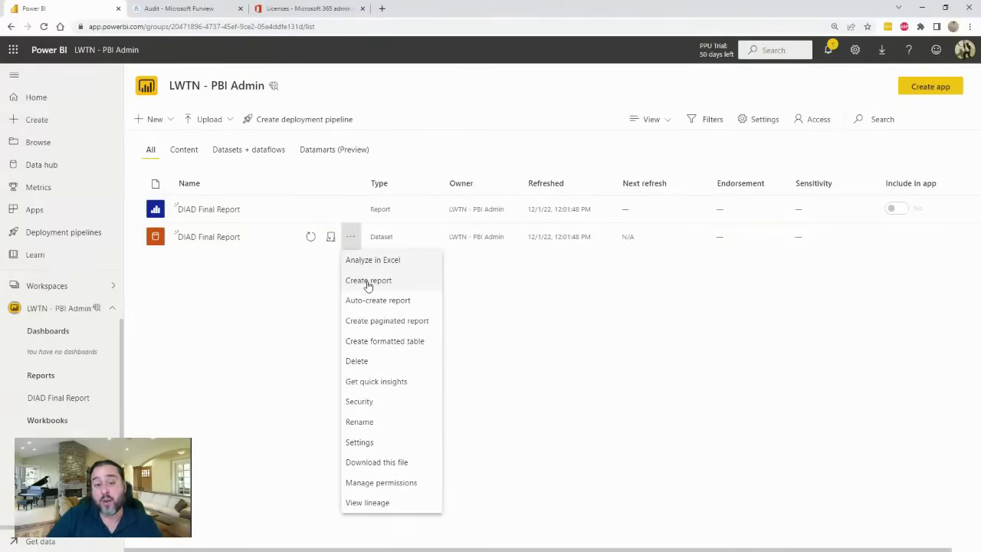
{"action": "left_click", "coordinate": [367, 282]}
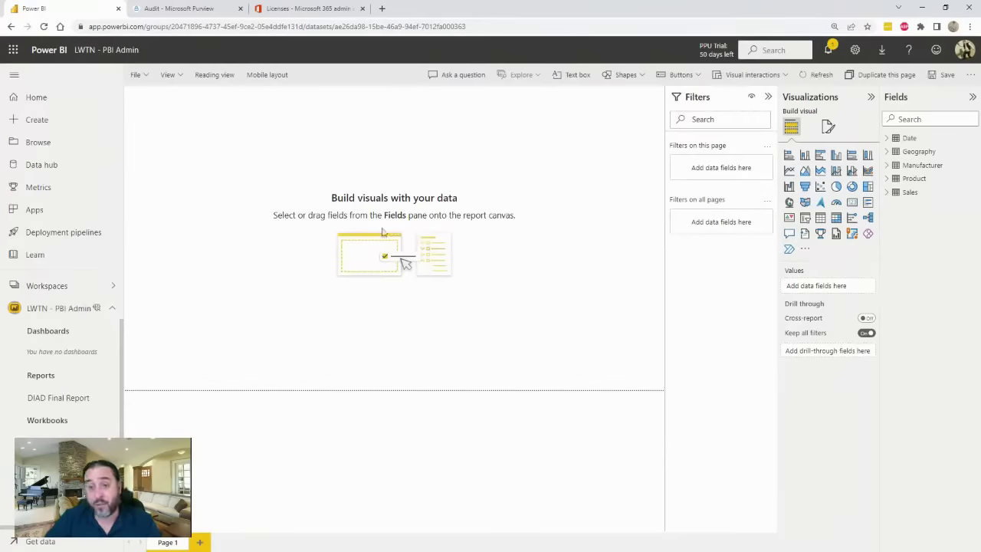
{"action": "left_click", "coordinate": [50, 310]}
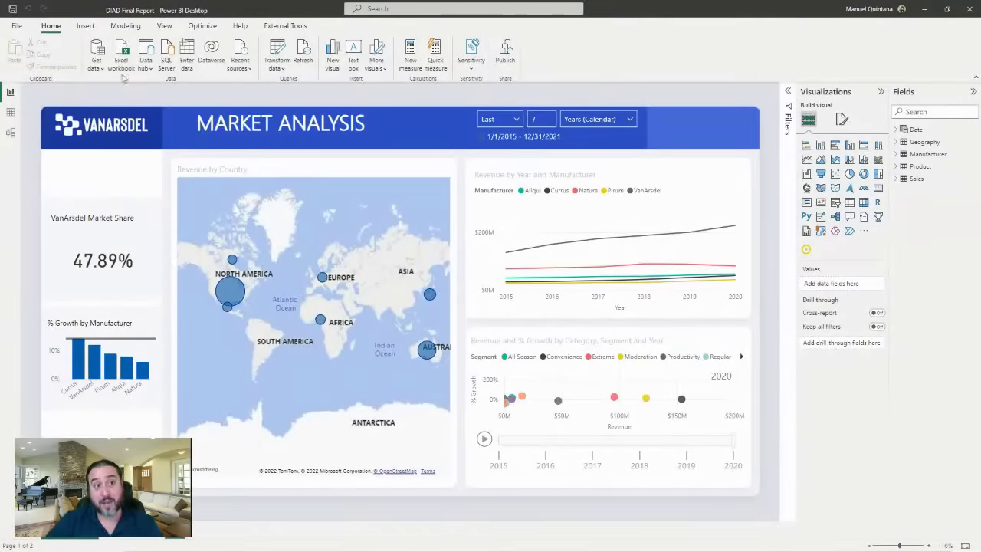
Find the LWTN DIAD Final Report dataset in the Data hub by filtering 'diad final', cancel, and return to the browser
{"action": "left_click", "coordinate": [145, 64]}
{"action": "left_click", "coordinate": [173, 105]}
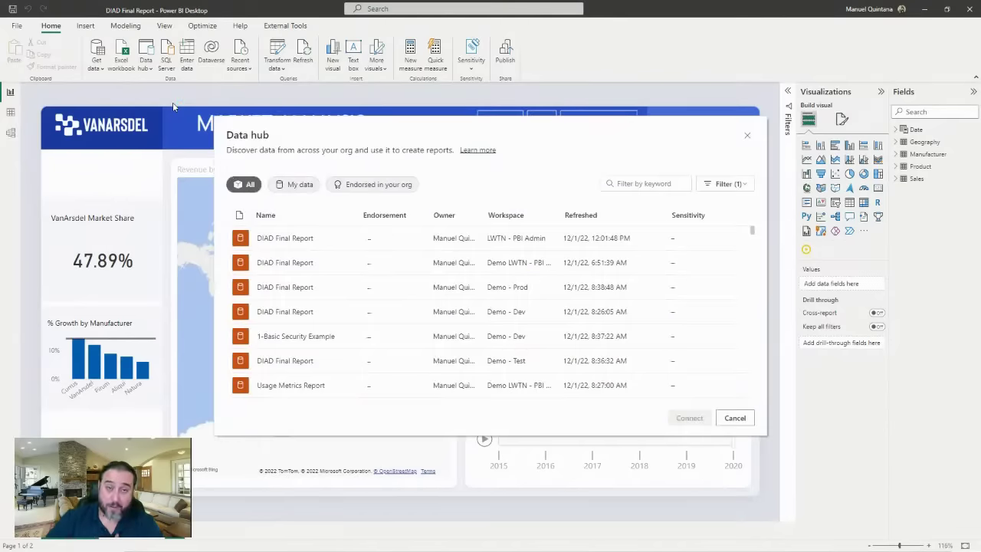
{"action": "left_click", "coordinate": [657, 183]}
{"action": "type", "text": "d"}
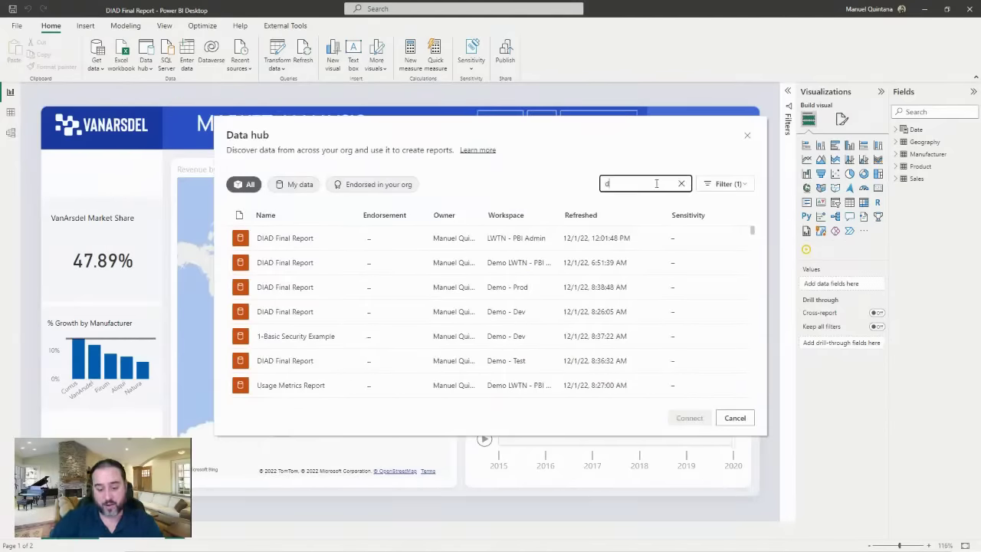
{"action": "type", "text": "iad final"}
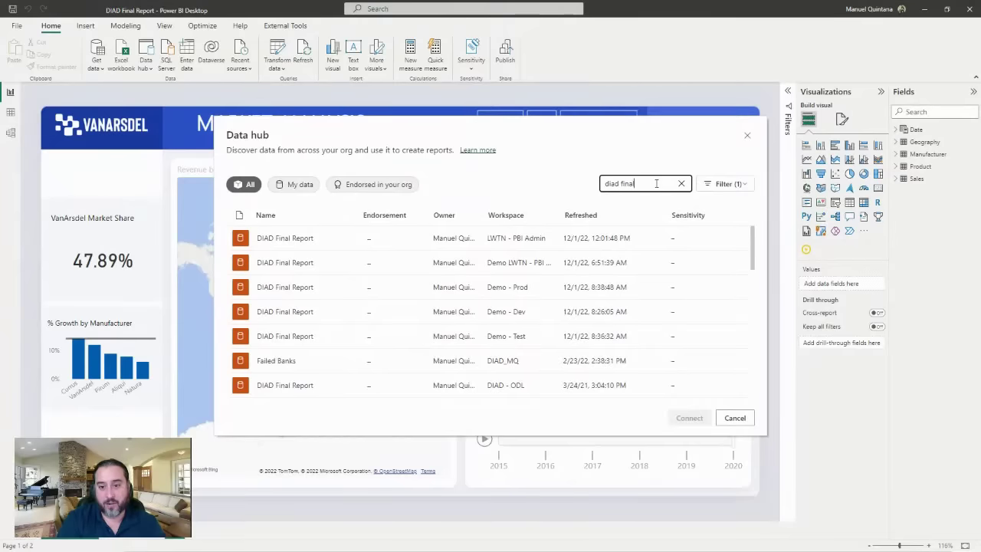
{"action": "left_click", "coordinate": [310, 241]}
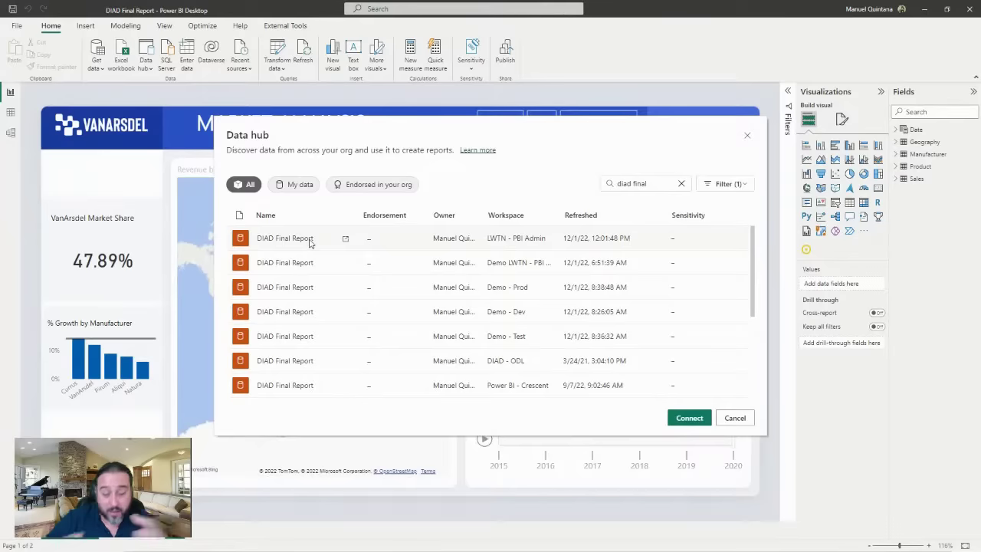
{"action": "left_click", "coordinate": [735, 417]}
{"action": "left_click", "coordinate": [924, 9]}
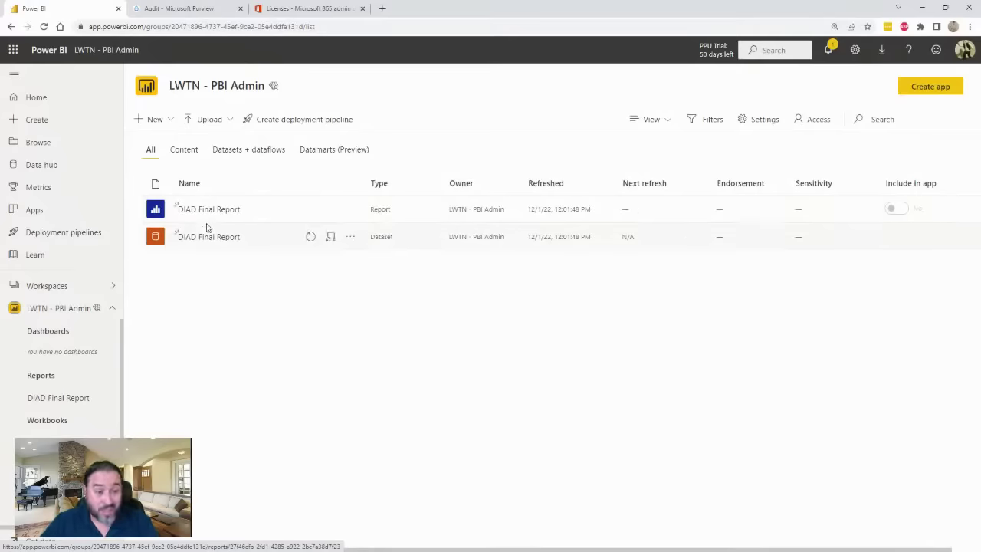
Open the DIAD Final Report dataset's Manage permissions page and expand its related reports
{"action": "left_click", "coordinate": [349, 239]}
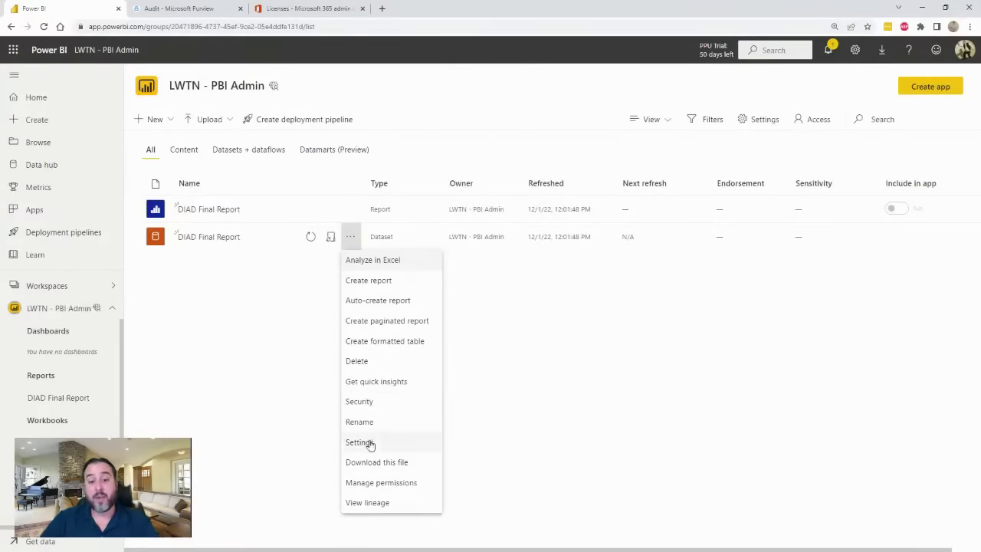
{"action": "left_click", "coordinate": [372, 482]}
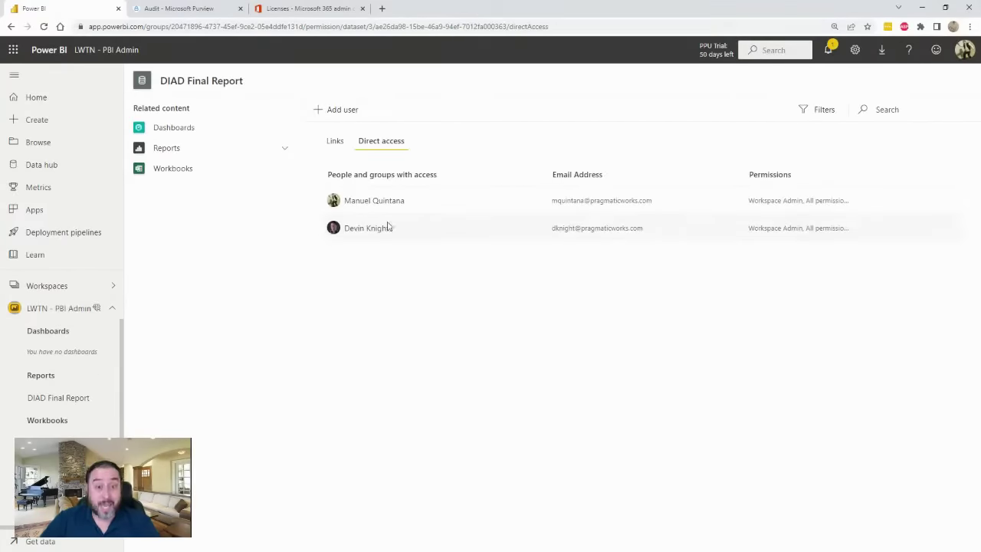
{"action": "left_click", "coordinate": [284, 150]}
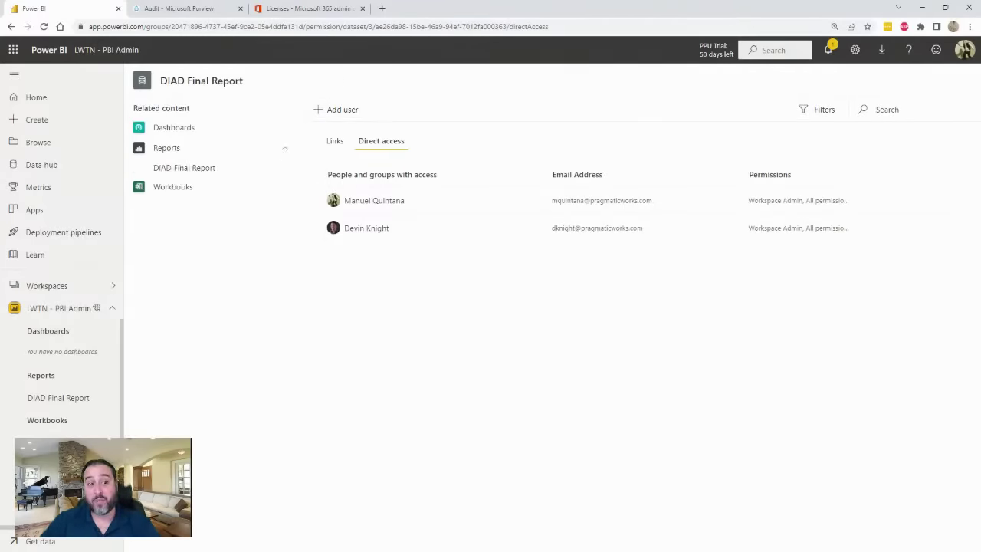
{"action": "left_click_drag", "start_coordinate": [215, 163], "coordinate": [256, 131]}
{"action": "key", "text": "Escape"}
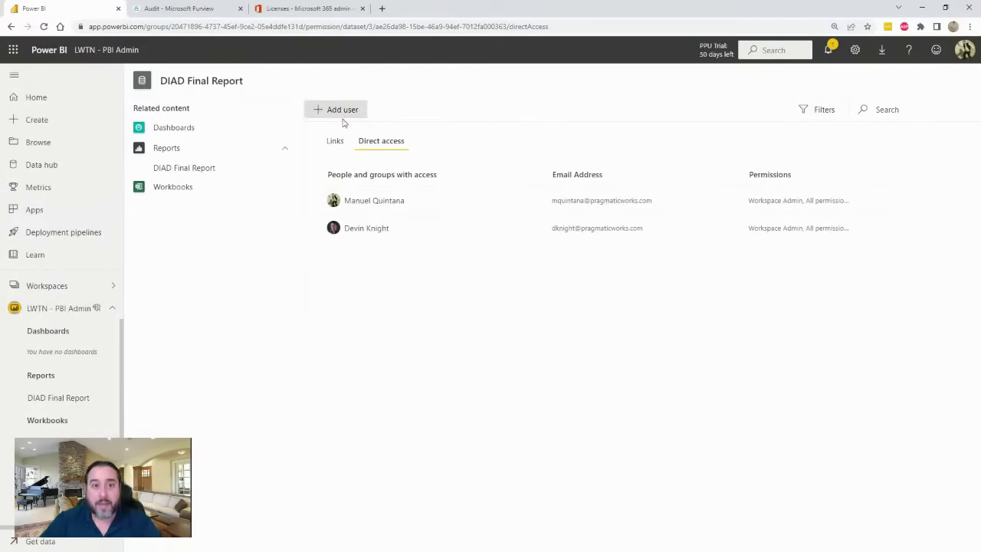
Grant a colleague Read and Build dataset access, without modify, reshare or email notification
{"action": "left_click", "coordinate": [340, 112]}
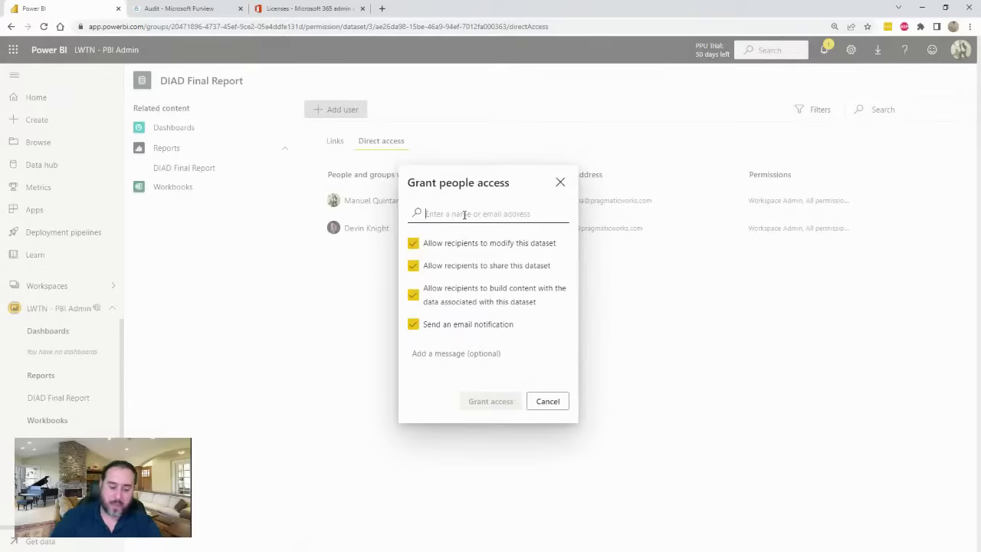
{"action": "type", "text": "mitch"}
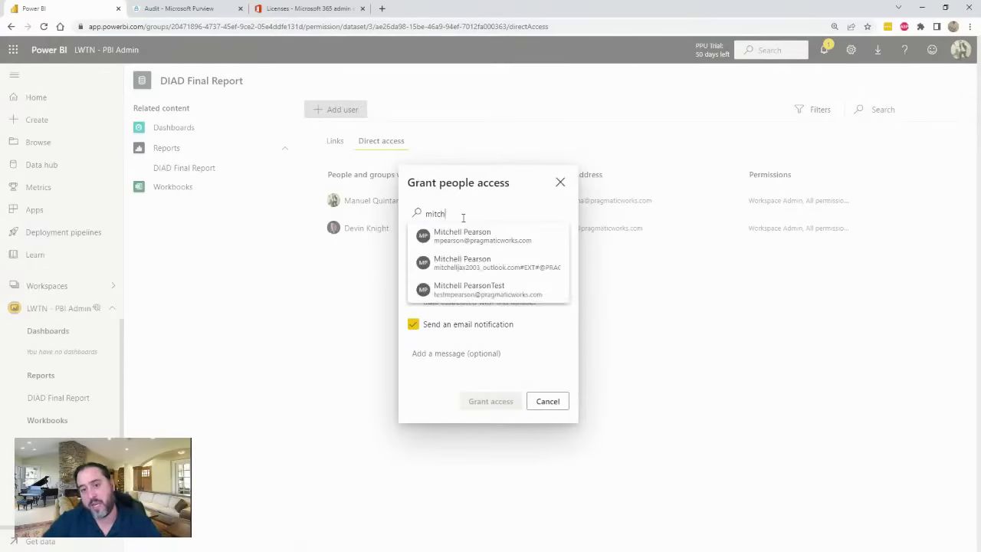
{"action": "left_click", "coordinate": [462, 234]}
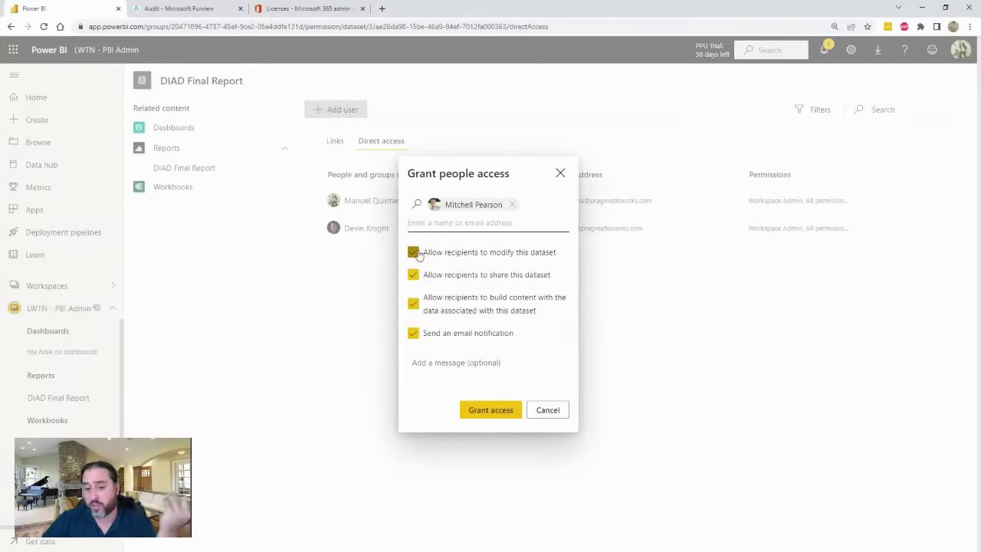
{"action": "left_click", "coordinate": [413, 252]}
{"action": "left_click", "coordinate": [413, 274]}
{"action": "left_click", "coordinate": [413, 333]}
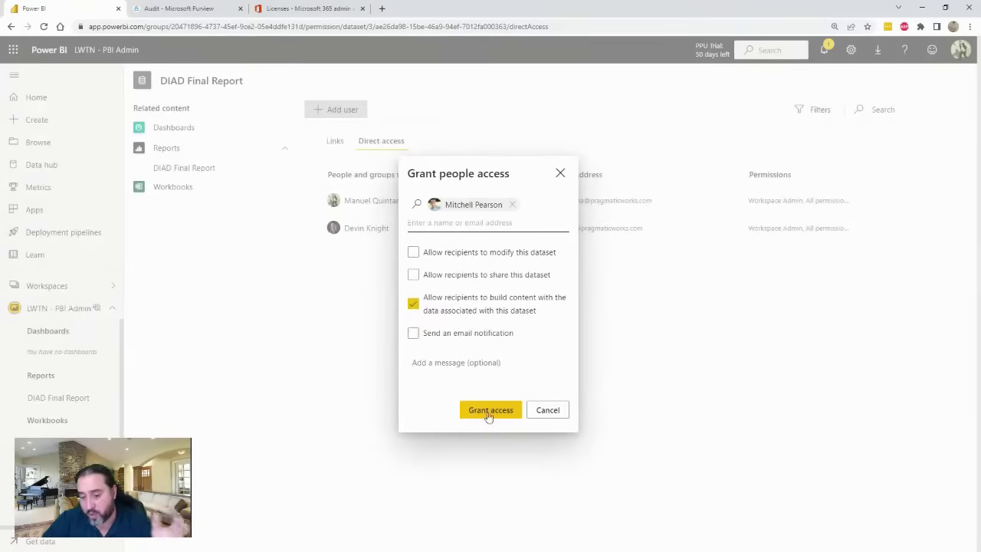
{"action": "left_click", "coordinate": [489, 411]}
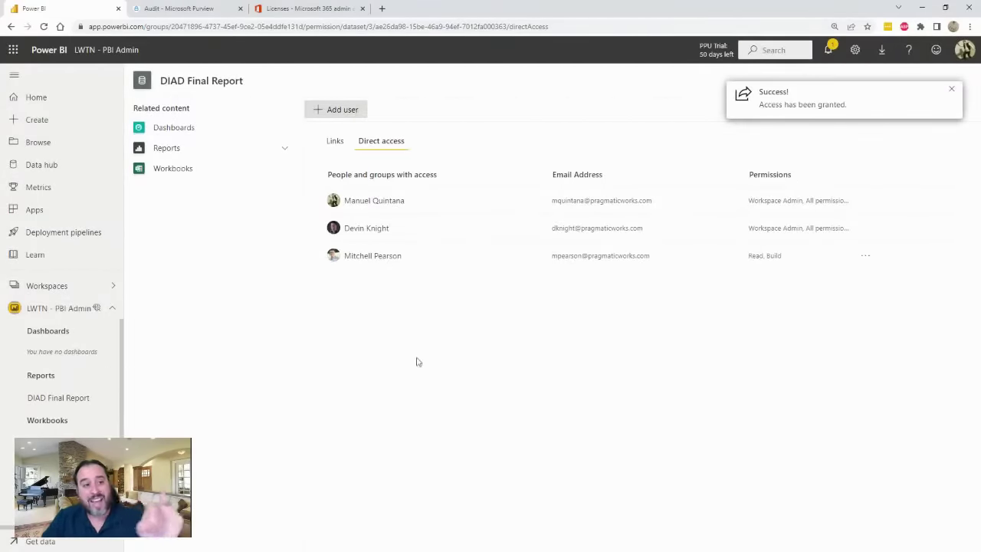
Open the related DIAD Final Report's permissions on its Direct access tab
{"action": "left_click", "coordinate": [283, 150]}
{"action": "left_click", "coordinate": [196, 169]}
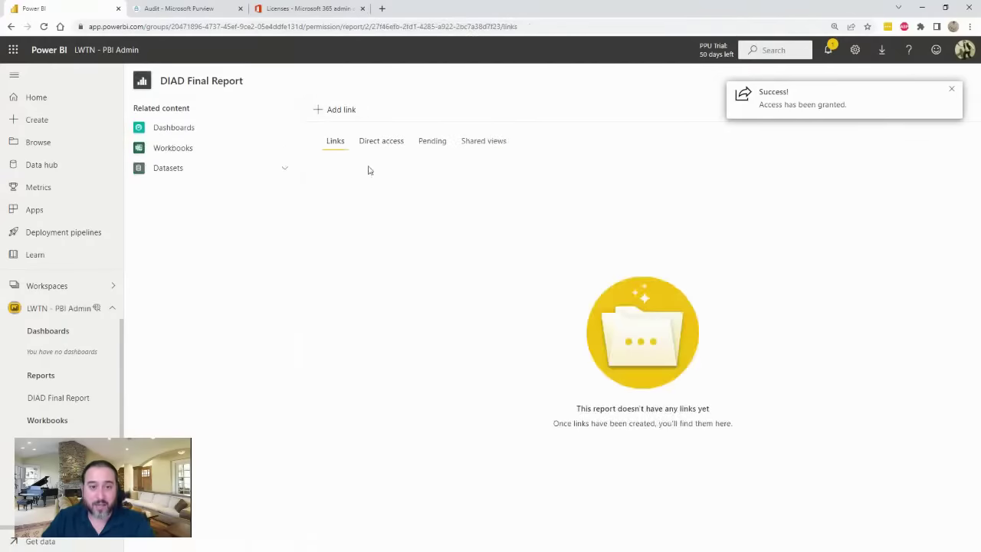
{"action": "left_click", "coordinate": [389, 145]}
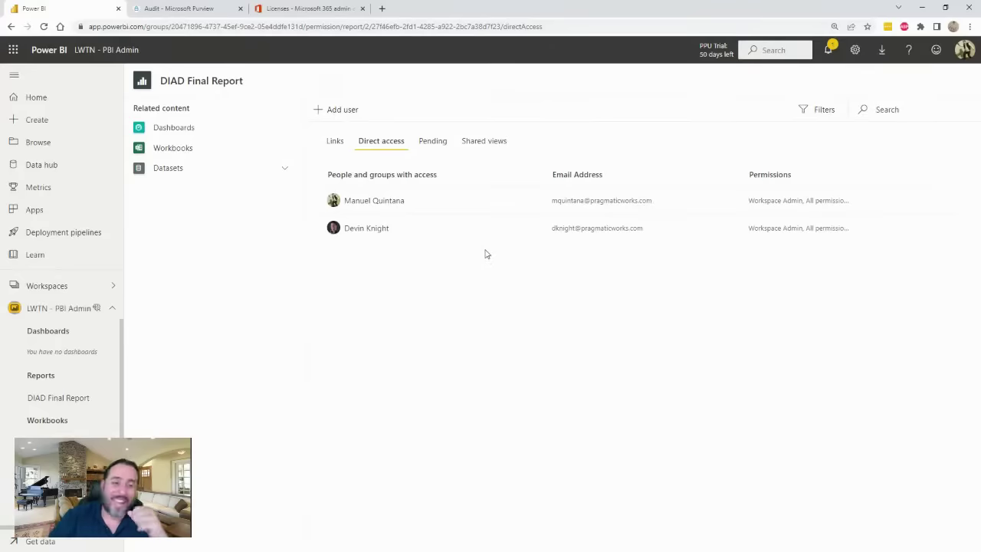
Open the DIAD Final Report dataset's permissions from the report's related datasets, then return to the workspace
{"action": "left_click", "coordinate": [189, 169]}
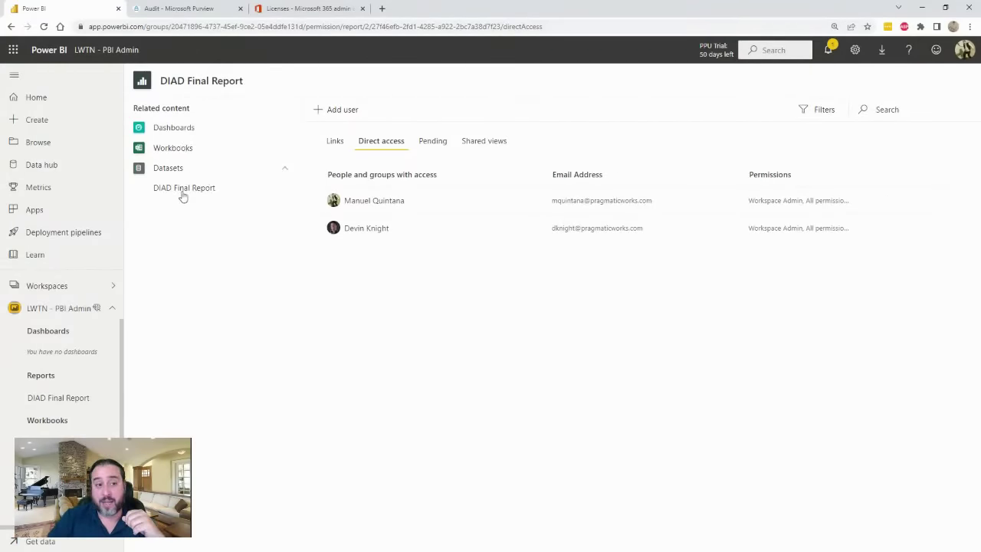
{"action": "left_click", "coordinate": [182, 191]}
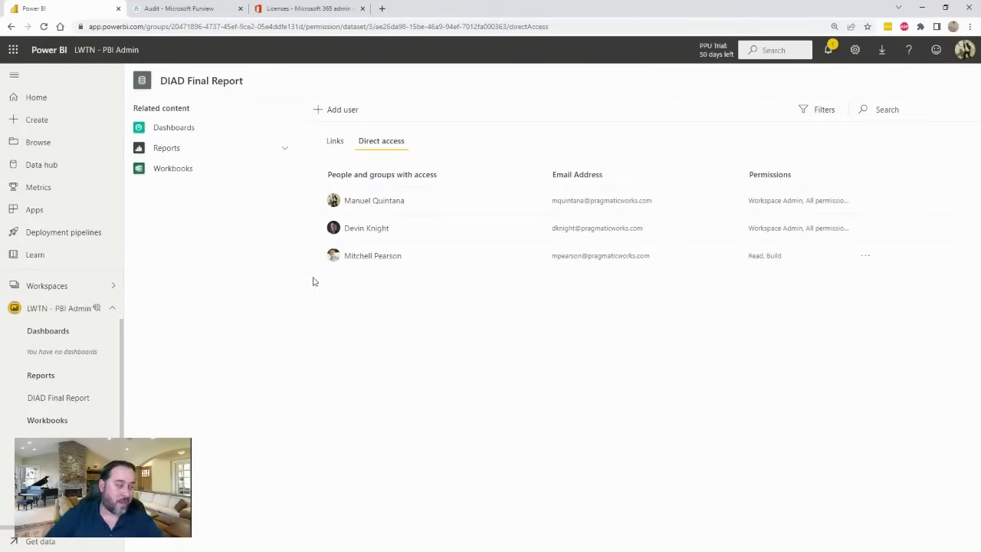
{"action": "left_click", "coordinate": [69, 315]}
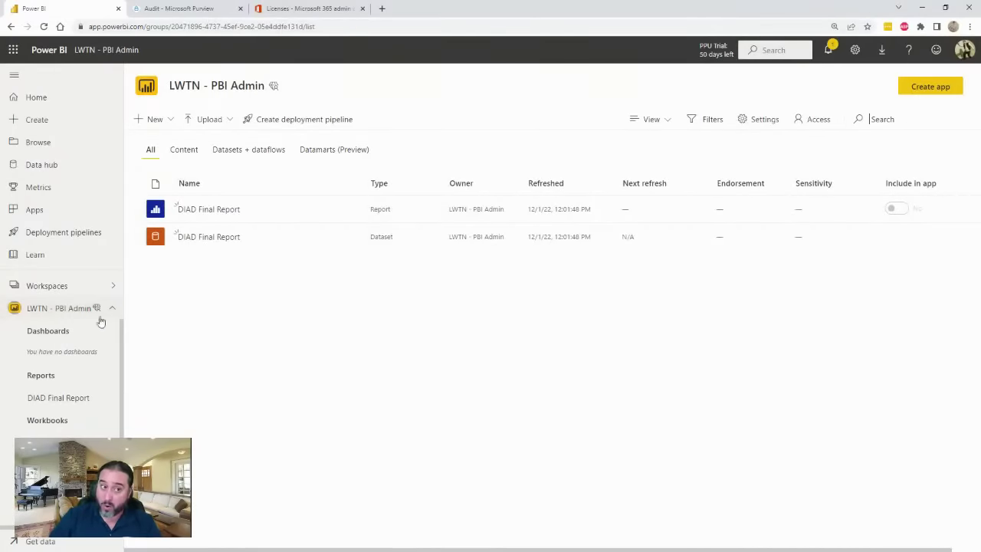
Upload Sales Order.rdl from D:\LWTN - Power BI Administration\Class Resources to the workspace
{"action": "left_click", "coordinate": [214, 123]}
{"action": "left_click", "coordinate": [214, 216]}
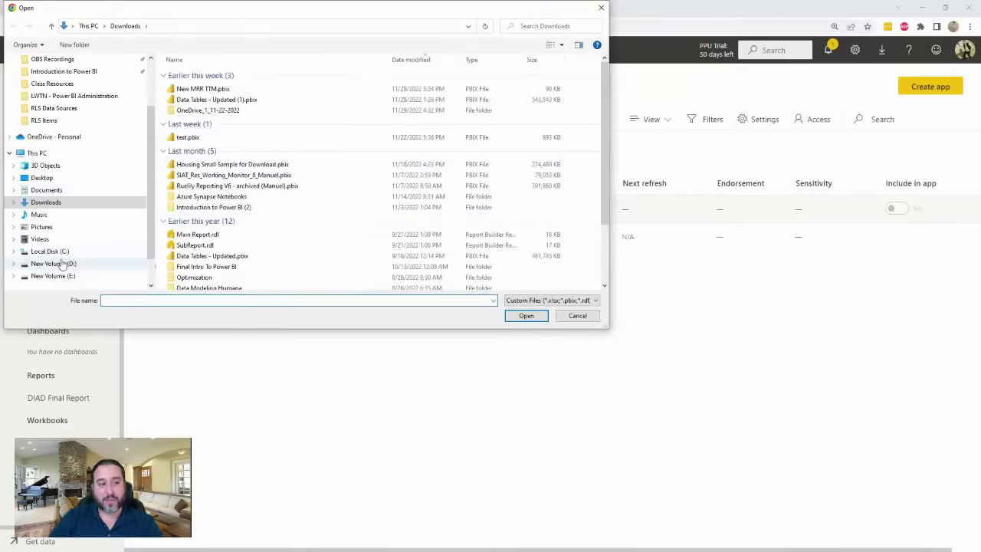
{"action": "left_click", "coordinate": [60, 263]}
{"action": "scroll", "coordinate": [222, 245], "scroll_direction": "down", "scroll_amount": 3}
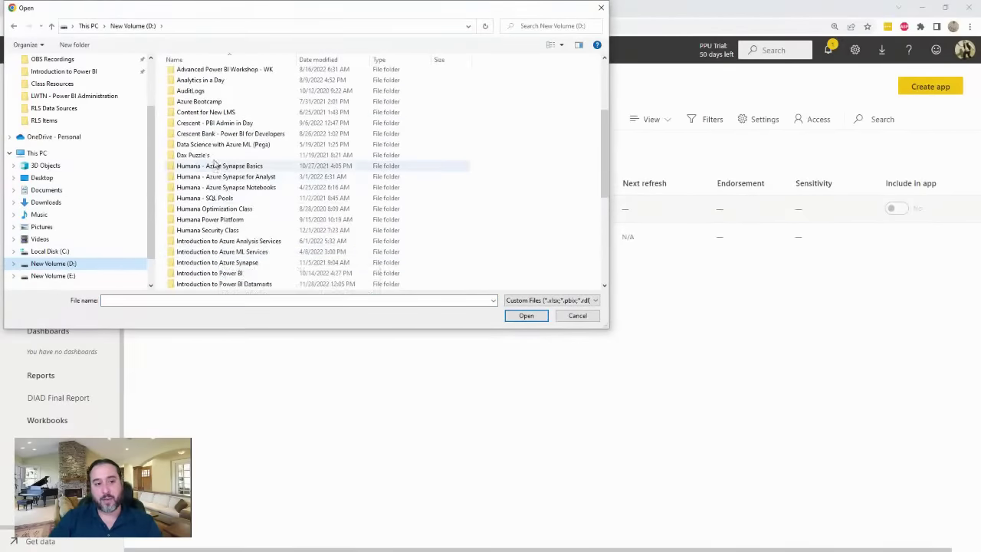
{"action": "scroll", "coordinate": [214, 191], "scroll_direction": "down", "scroll_amount": 2}
{"action": "left_click", "coordinate": [217, 242]}
{"action": "double_click", "coordinate": [217, 242]}
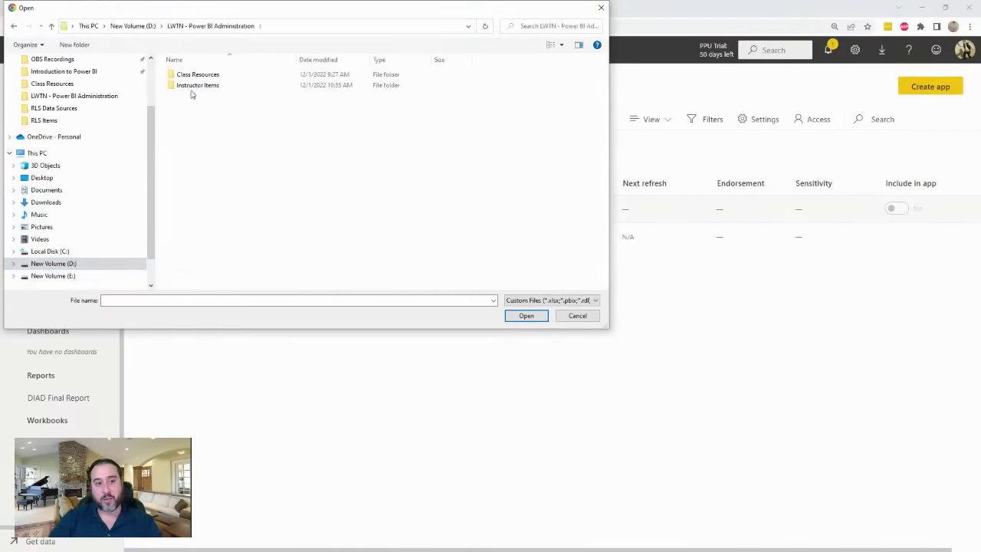
{"action": "double_click", "coordinate": [192, 74]}
{"action": "left_click", "coordinate": [191, 107]}
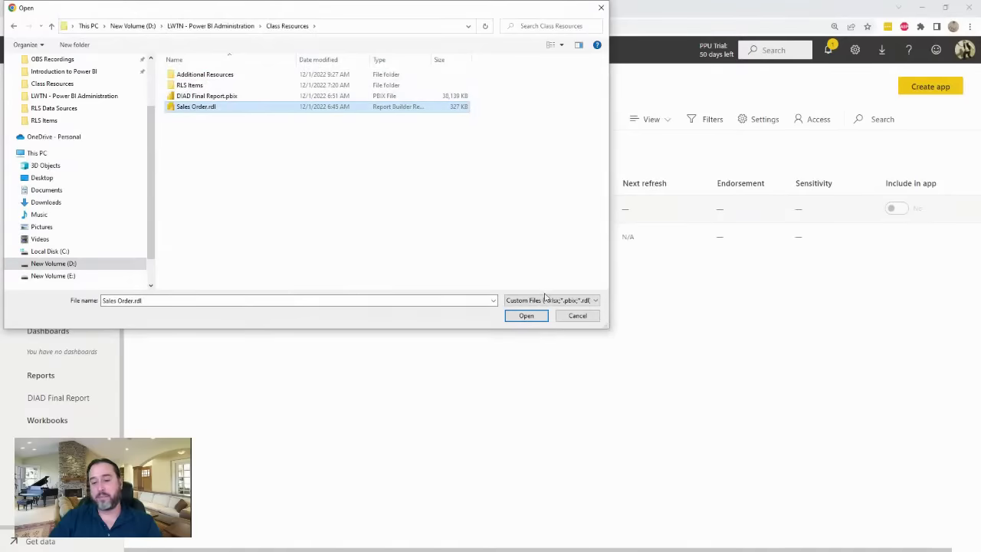
{"action": "left_click", "coordinate": [528, 317]}
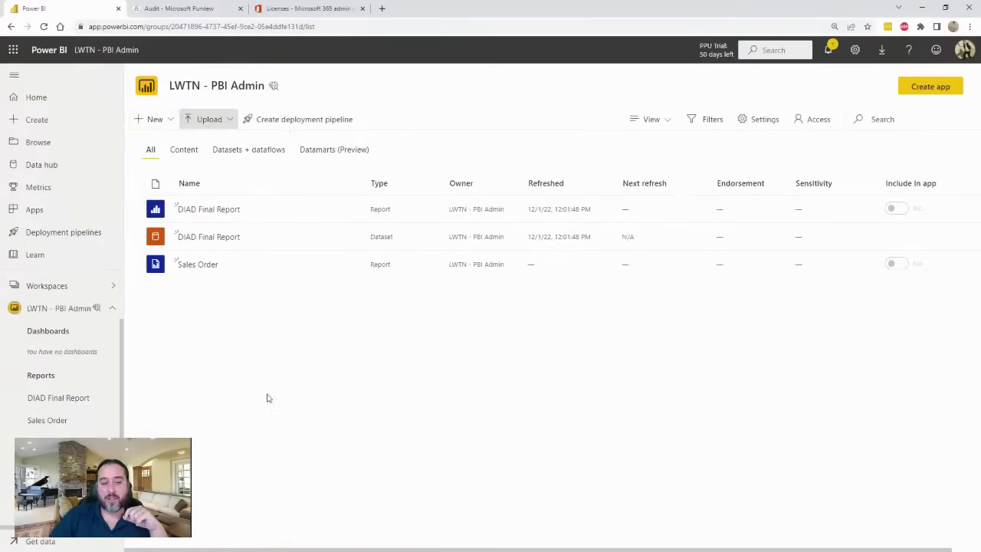
Import the Customer Profitability Sample from Get data > Samples into the workspace
{"action": "left_click", "coordinate": [40, 541]}
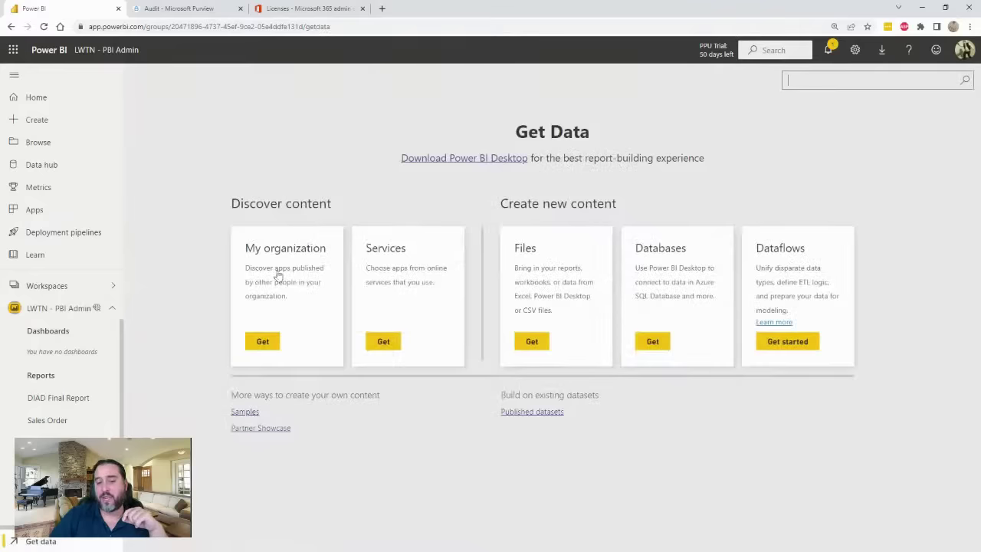
{"action": "left_click", "coordinate": [253, 413]}
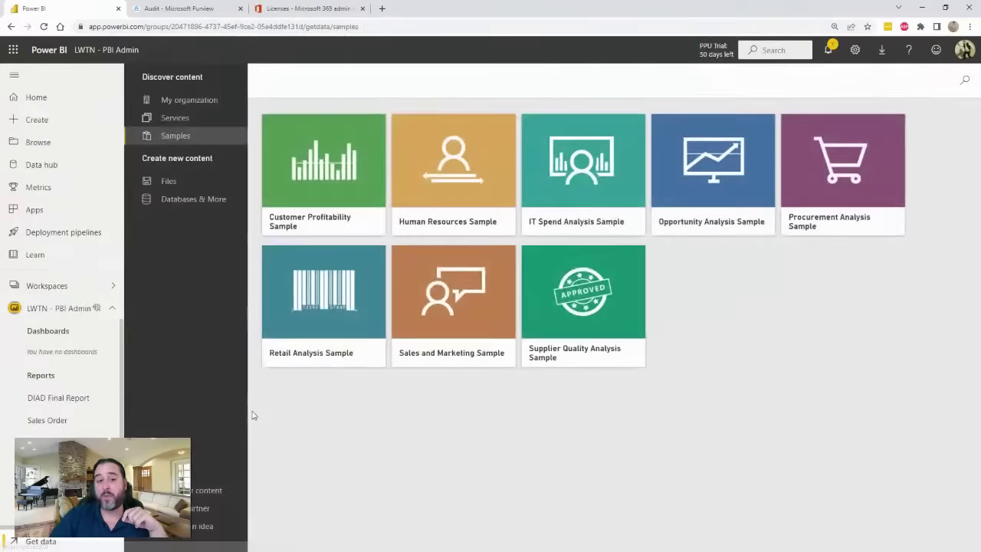
{"action": "left_click", "coordinate": [322, 141]}
{"action": "left_click", "coordinate": [674, 330]}
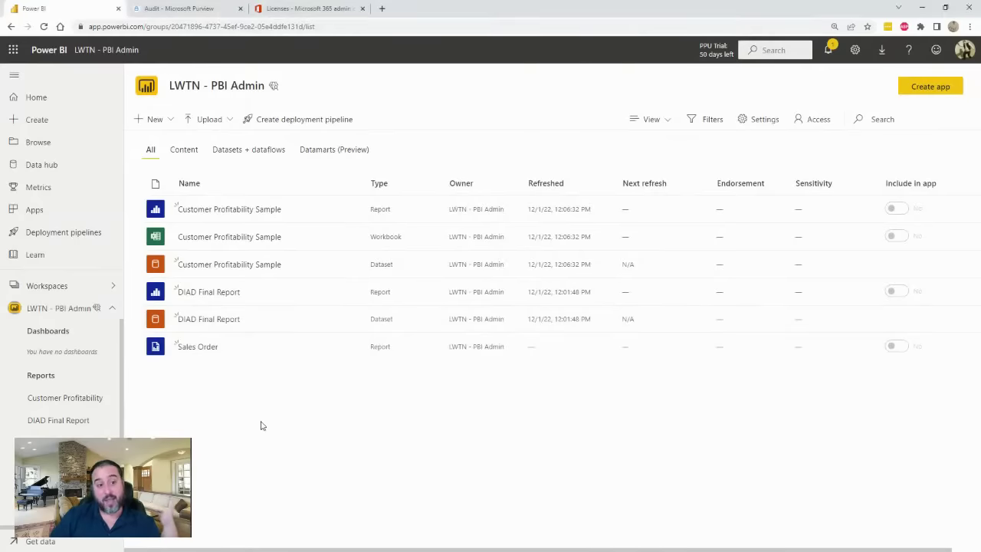
Refresh the workspace and filter it to the Customer Profitability Sample and DIAD Final Report datasets
{"action": "left_click", "coordinate": [236, 153]}
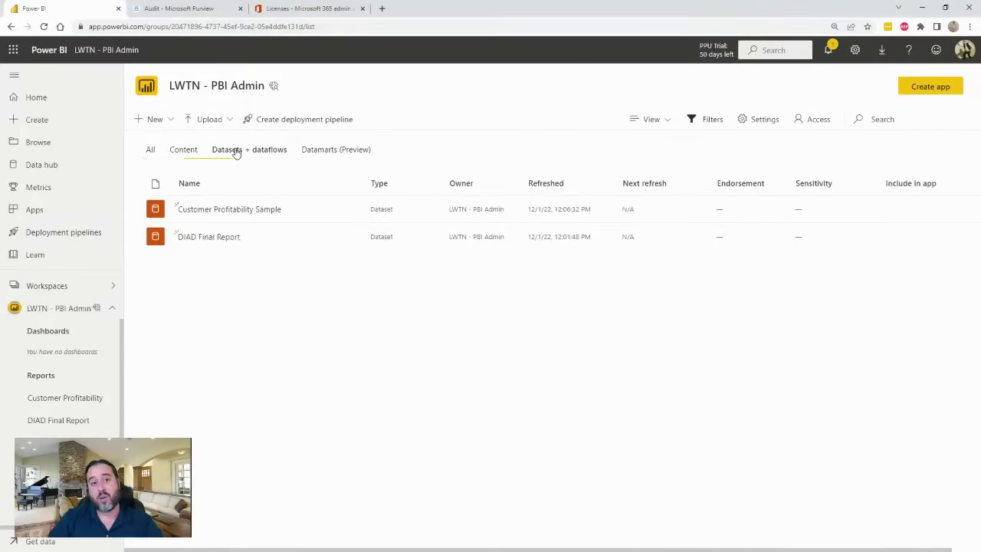
{"action": "left_click", "coordinate": [189, 156]}
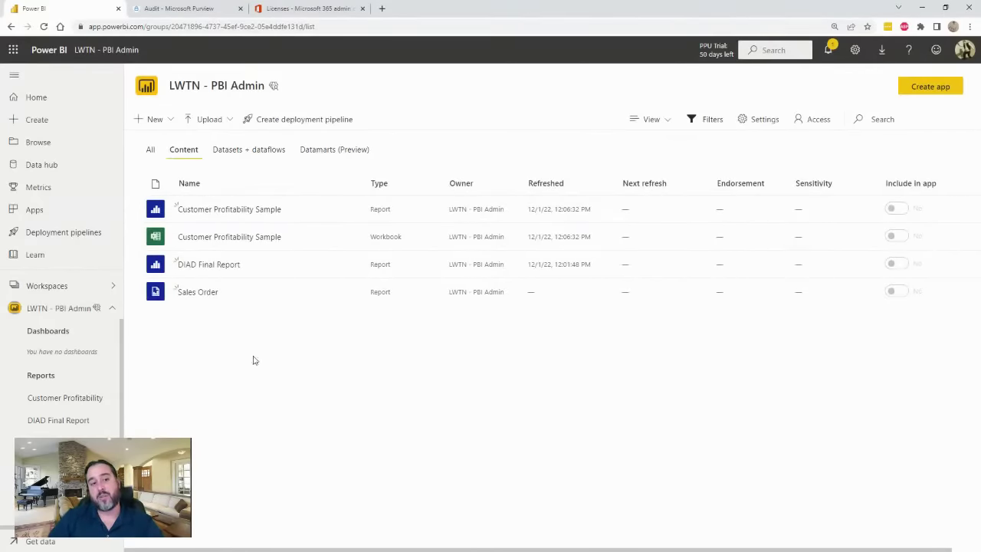
{"action": "key", "text": "F5"}
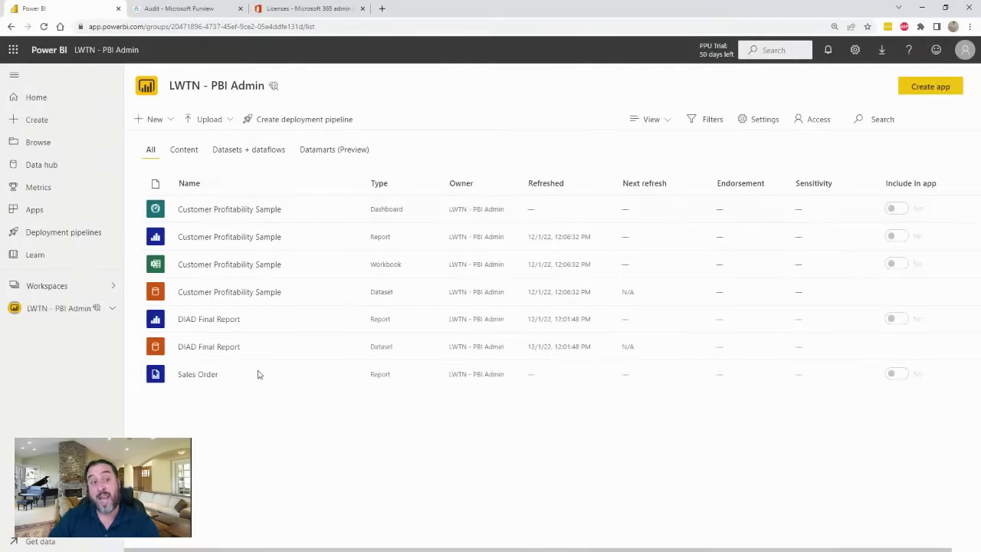
{"action": "left_click", "coordinate": [191, 151]}
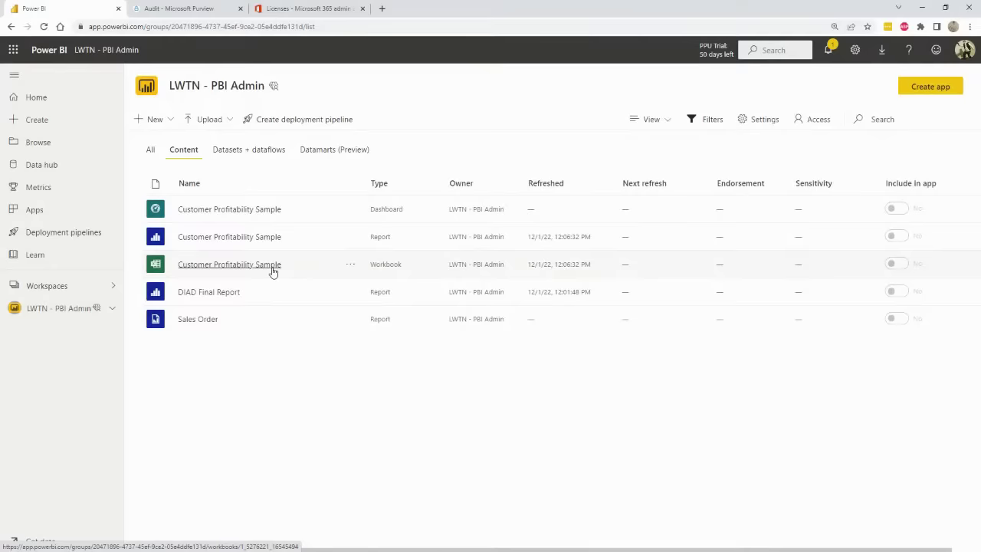
{"action": "left_click", "coordinate": [276, 157]}
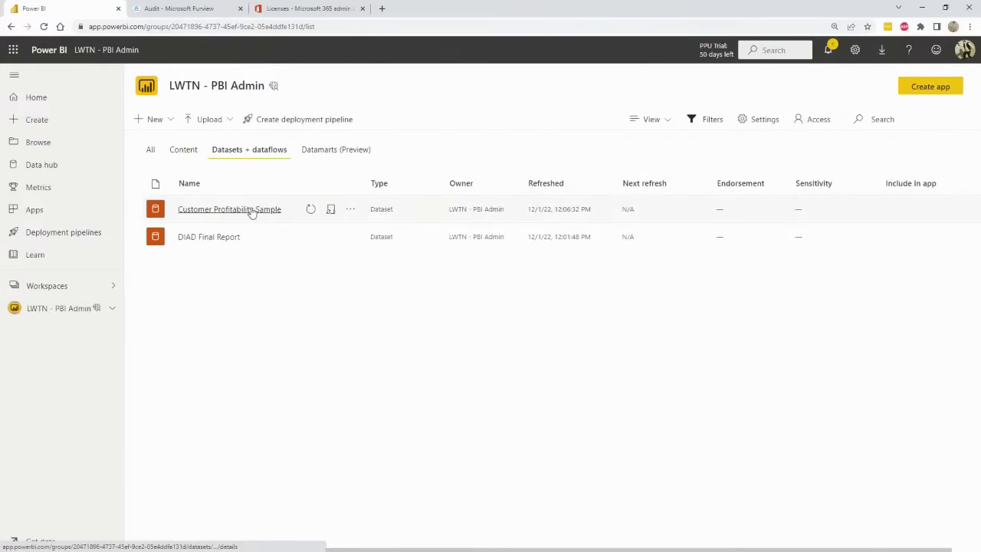
View the Customer Profitability Sample dataset's lineage, then return to the dataset list
{"action": "left_click", "coordinate": [351, 209]}
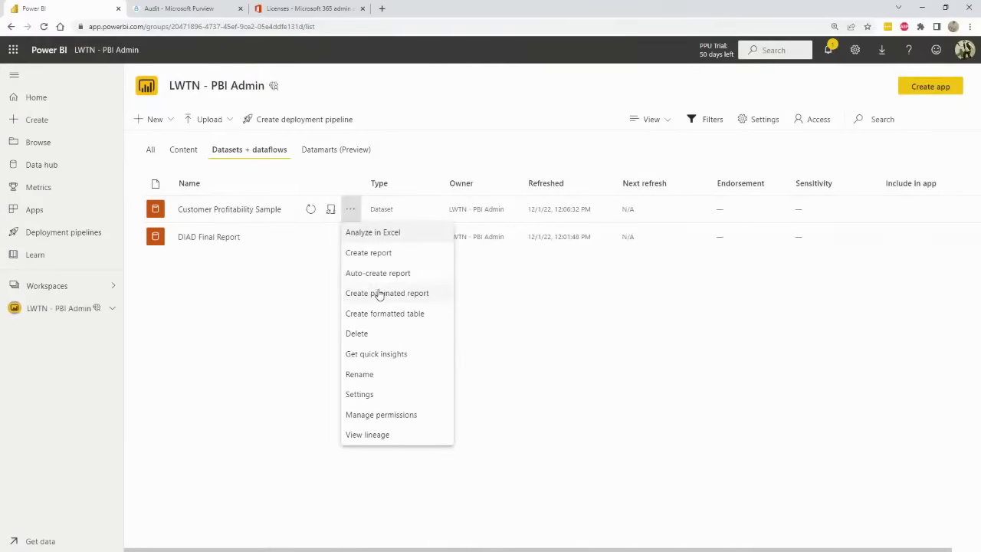
{"action": "left_click", "coordinate": [375, 435]}
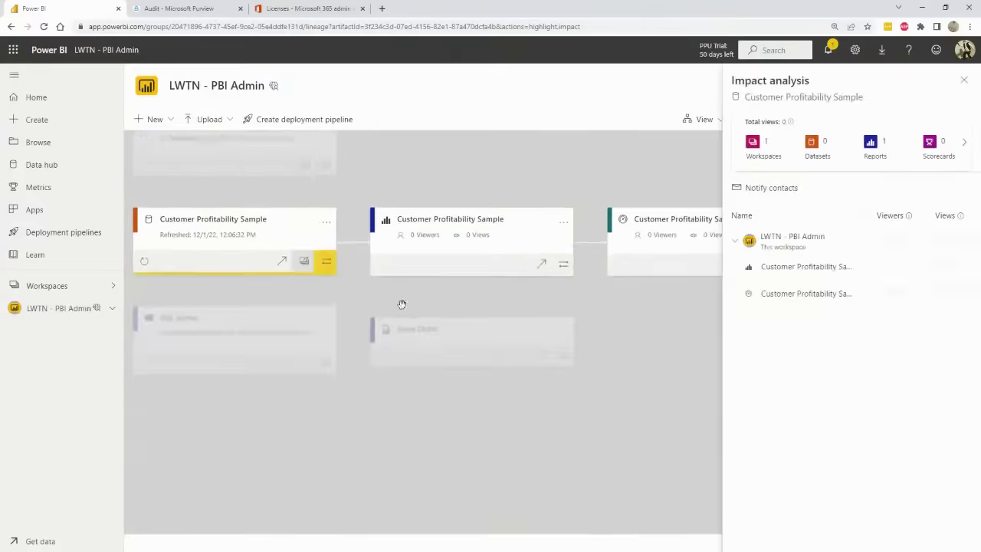
{"action": "scroll", "coordinate": [280, 215], "scroll_direction": "up", "scroll_amount": 1}
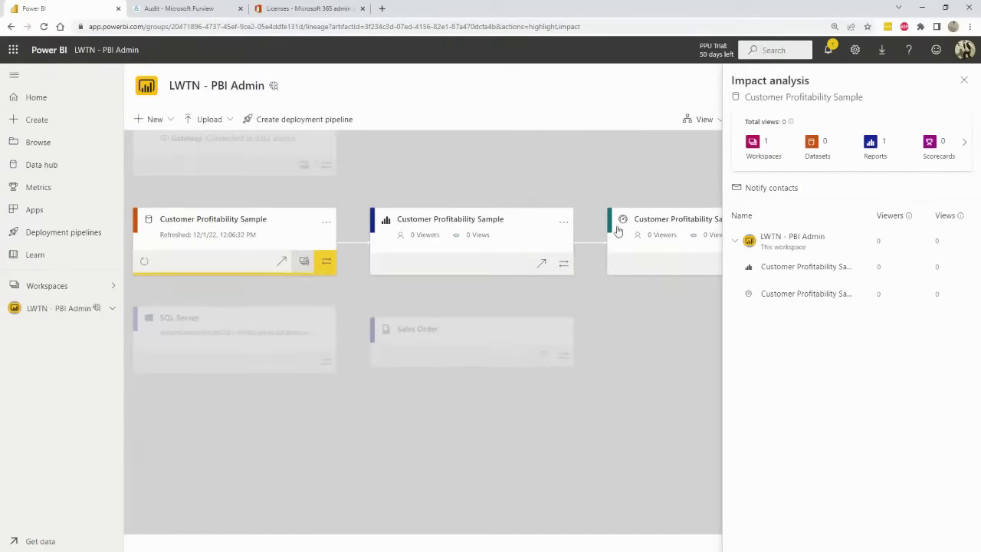
{"action": "scroll", "coordinate": [472, 152], "scroll_direction": "up", "scroll_amount": 1}
{"action": "scroll", "coordinate": [466, 199], "scroll_direction": "up", "scroll_amount": 7}
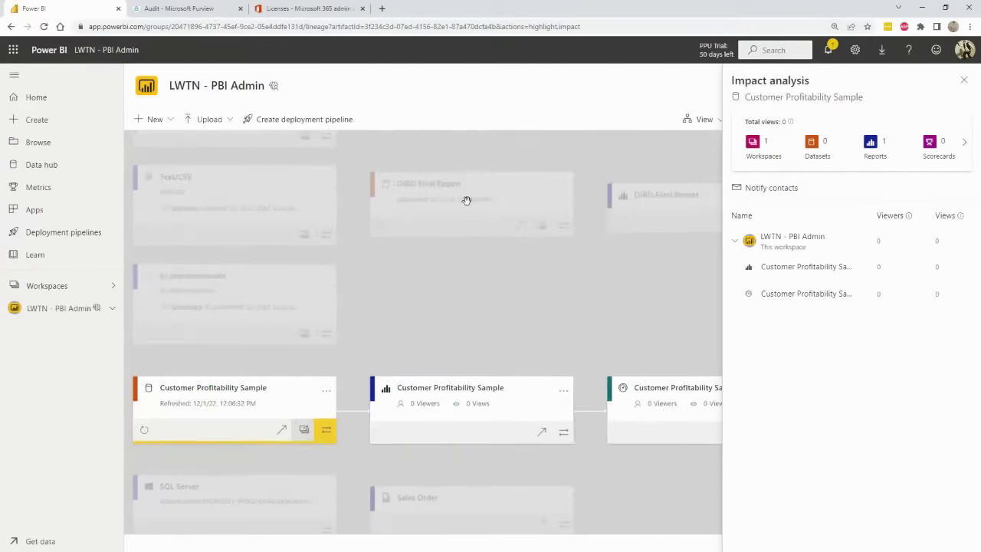
{"action": "scroll", "coordinate": [464, 212], "scroll_direction": "down", "scroll_amount": 5}
{"action": "scroll", "coordinate": [458, 263], "scroll_direction": "up", "scroll_amount": 2}
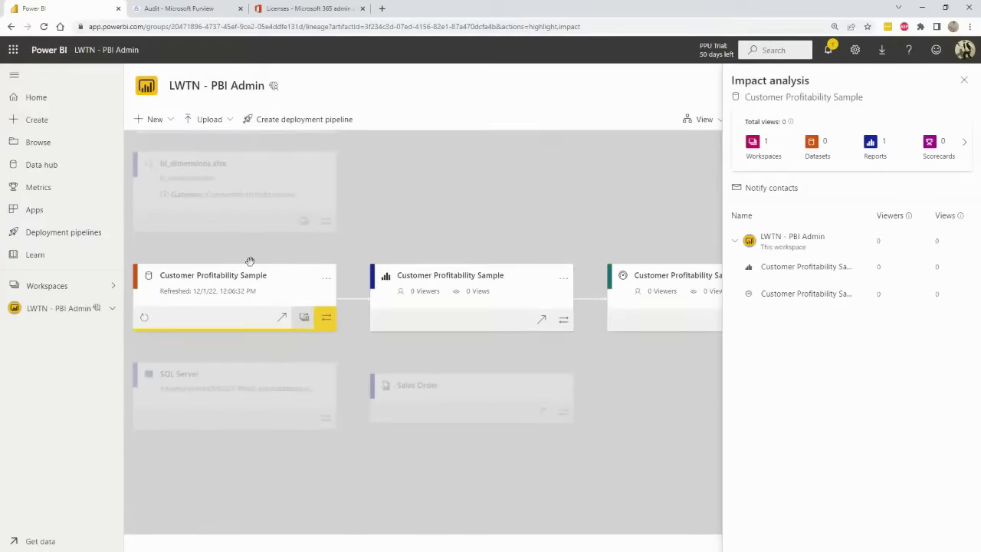
{"action": "left_click", "coordinate": [58, 310]}
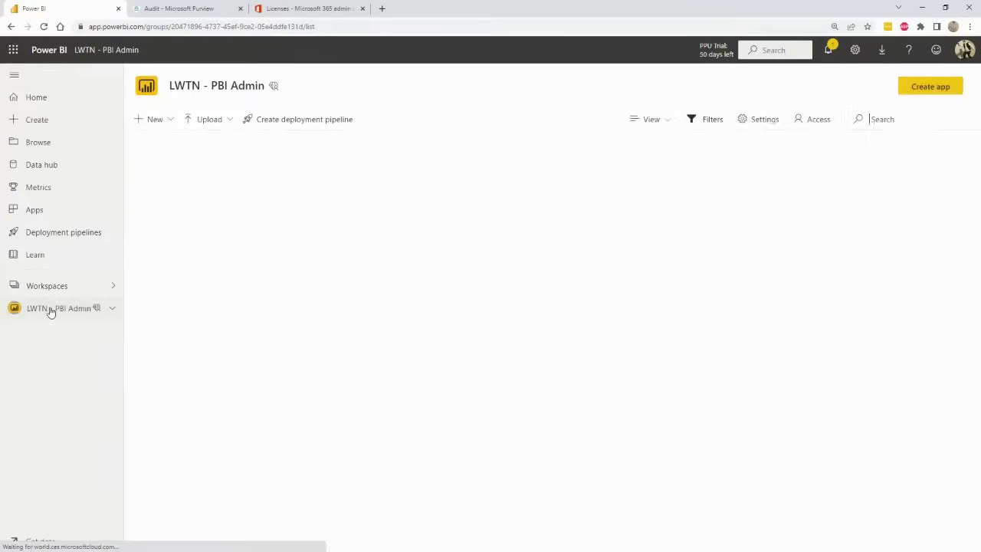
Inspect the DIAD Final Report lineage's bi_dimensions.xlsx, Text/CSV and Folder sources, then list all workspace items
{"action": "left_click", "coordinate": [351, 239]}
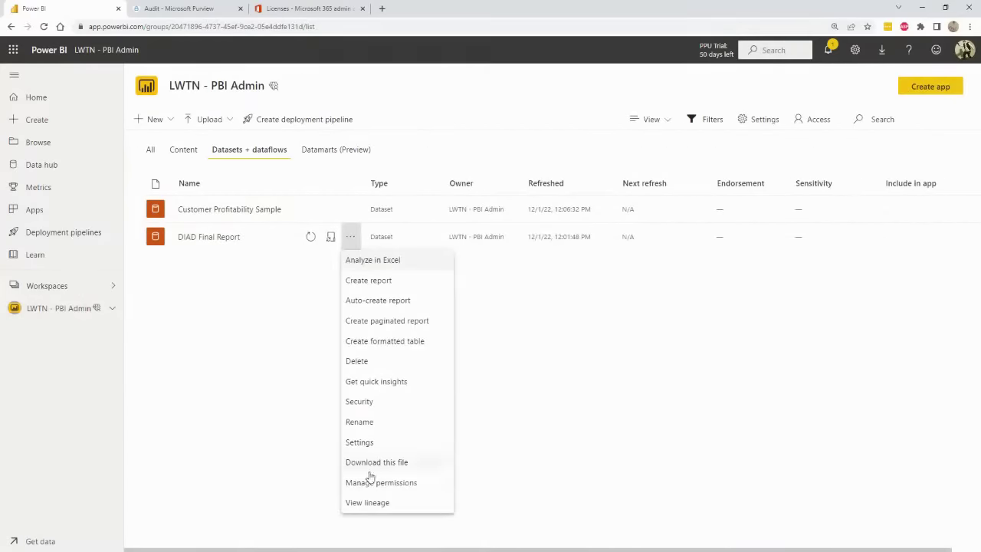
{"action": "left_click", "coordinate": [376, 502]}
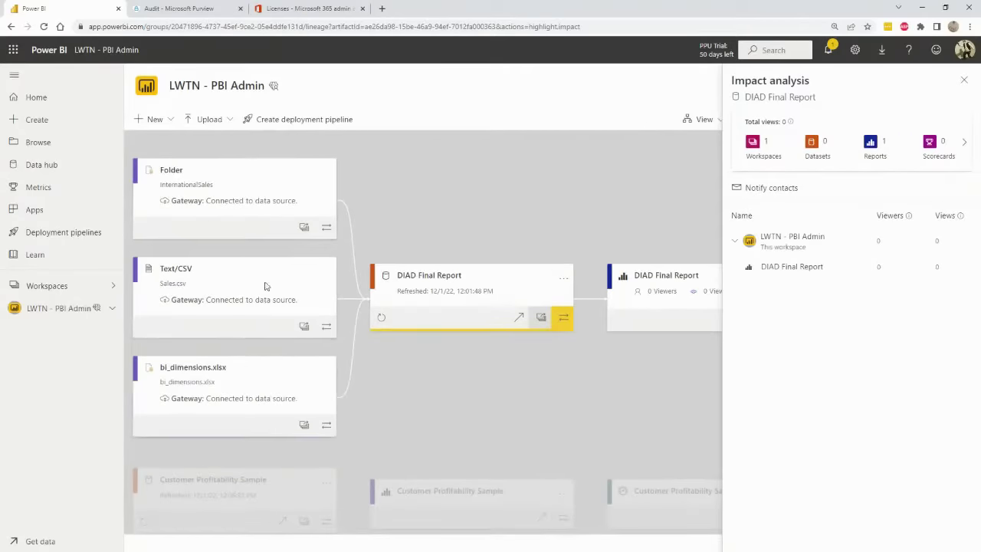
{"action": "left_click", "coordinate": [242, 383]}
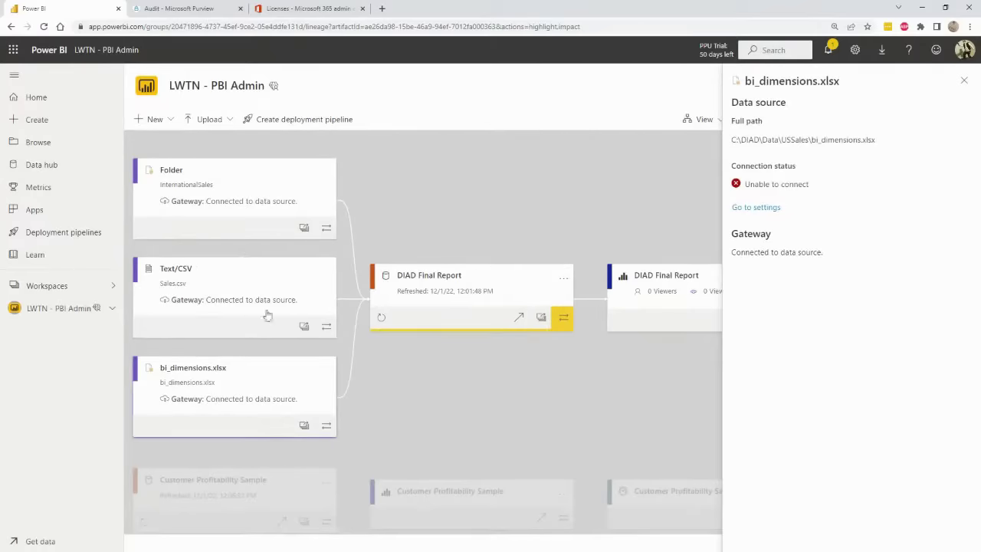
{"action": "left_click", "coordinate": [224, 297]}
{"action": "left_click", "coordinate": [251, 186]}
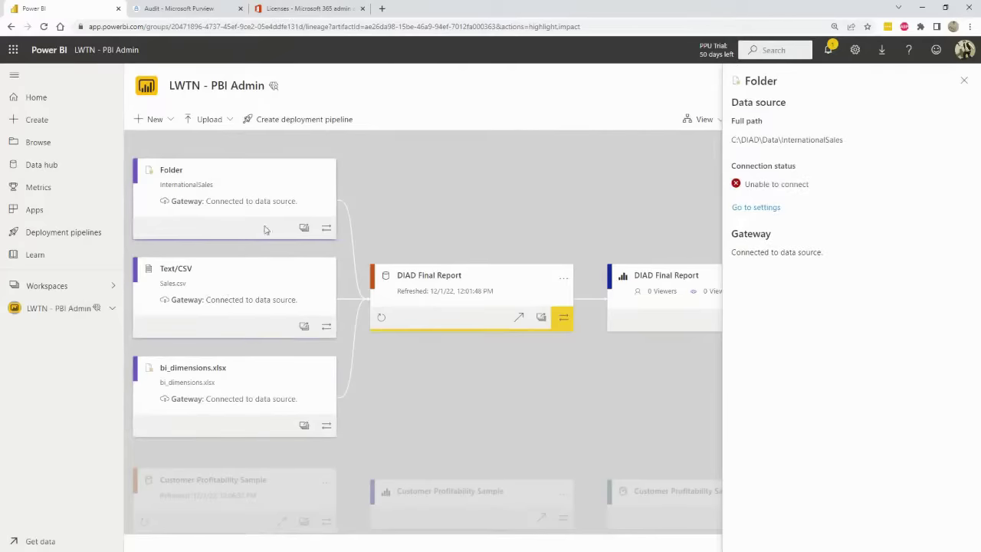
{"action": "left_click", "coordinate": [65, 305]}
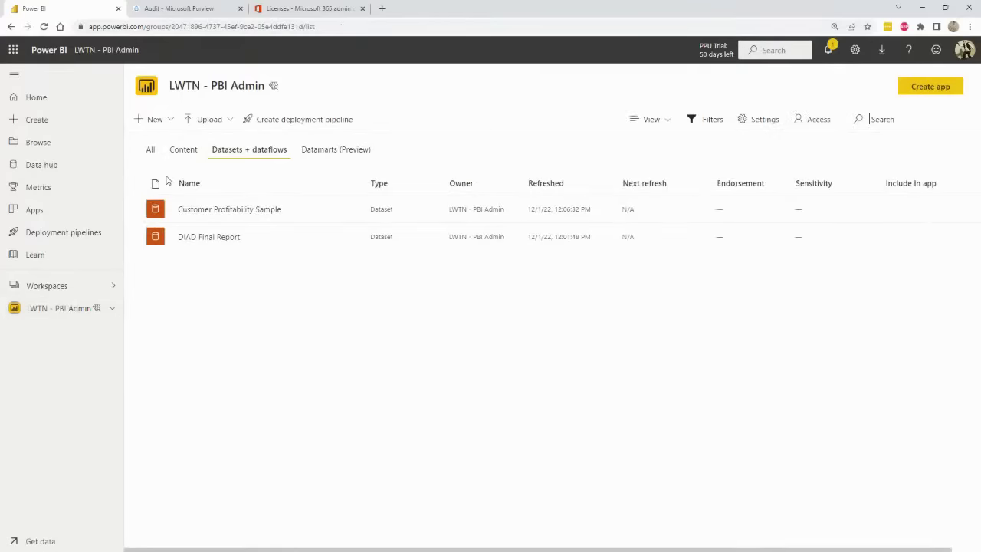
{"action": "left_click", "coordinate": [147, 156]}
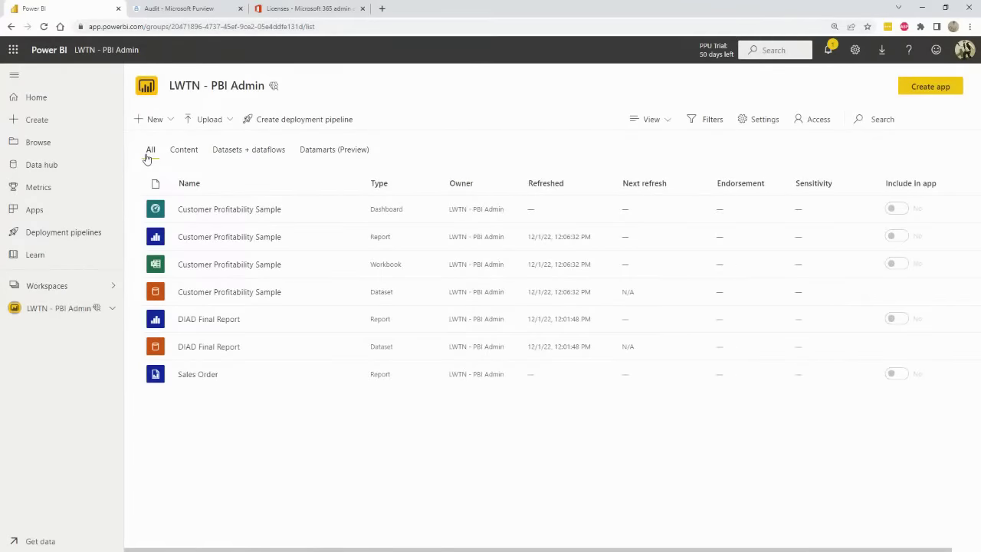
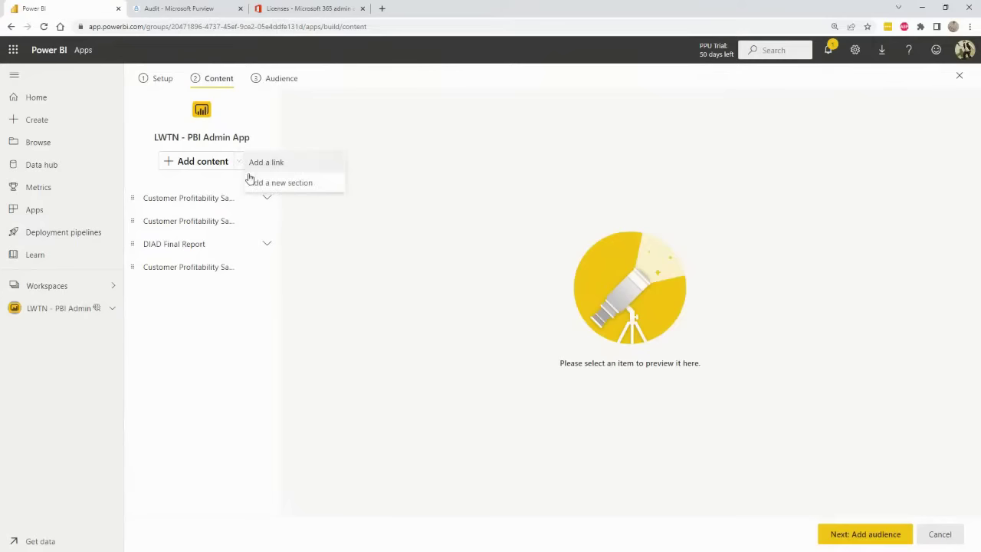
Add a section named Dashboard and move the Customer Profitability dashboard into it
{"action": "left_click", "coordinate": [262, 184]}
{"action": "left_click", "coordinate": [172, 198]}
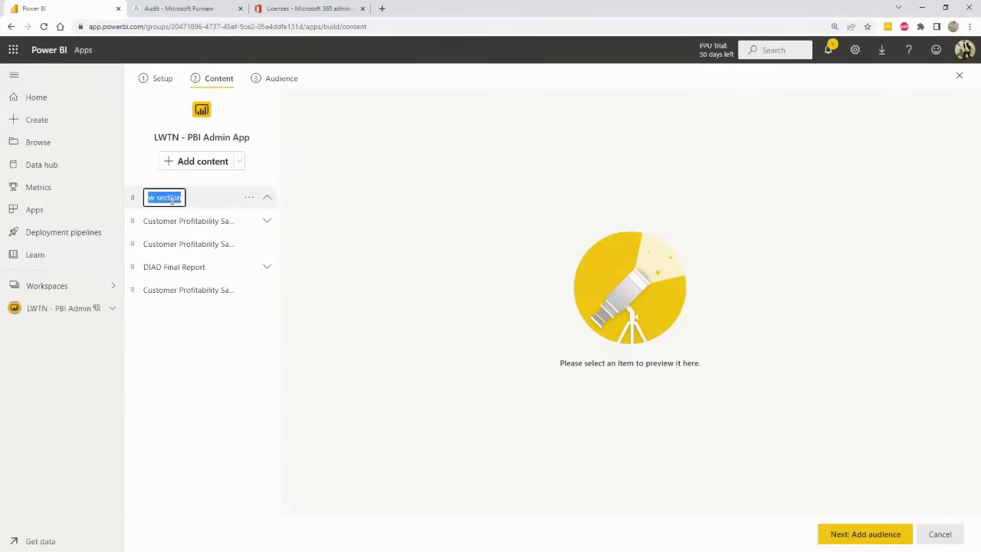
{"action": "type", "text": "Da"}
{"action": "type", "text": "shboard"}
{"action": "left_click", "coordinate": [189, 244]}
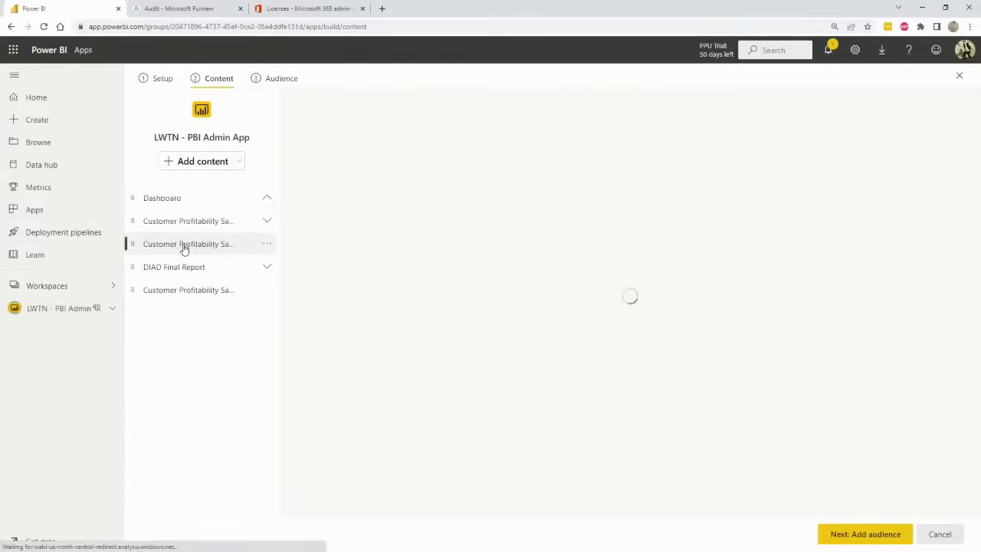
{"action": "left_click_drag", "start_coordinate": [184, 243], "coordinate": [190, 203]}
{"action": "left_click", "coordinate": [266, 197]}
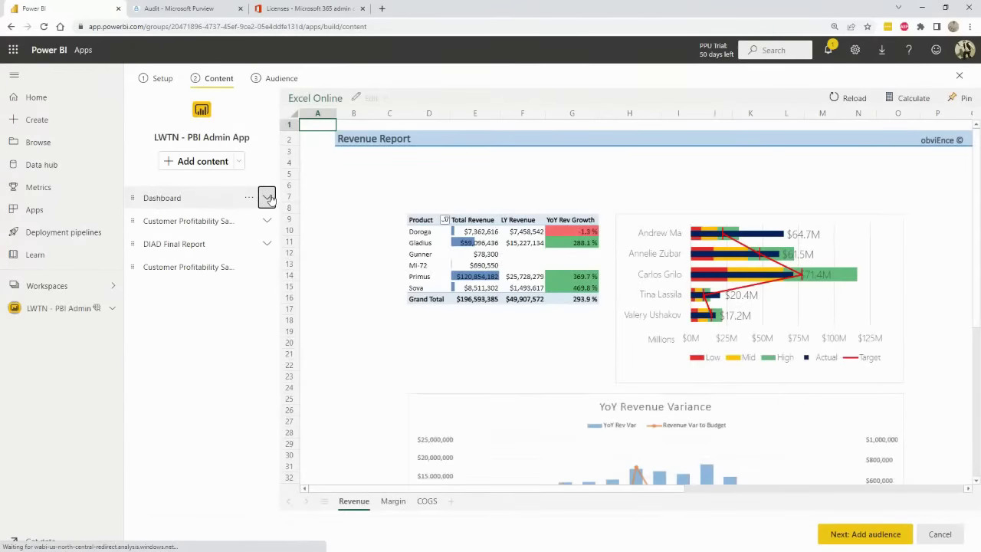
{"action": "left_click", "coordinate": [266, 197]}
{"action": "left_click_drag", "start_coordinate": [197, 220], "coordinate": [189, 300]}
{"action": "left_click", "coordinate": [186, 270]}
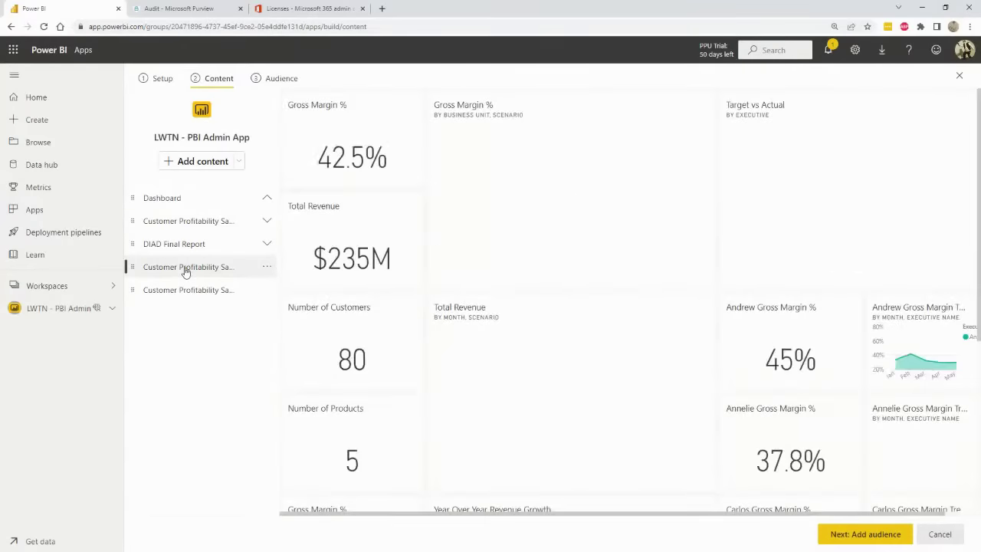
{"action": "left_click_drag", "start_coordinate": [186, 269], "coordinate": [193, 200]}
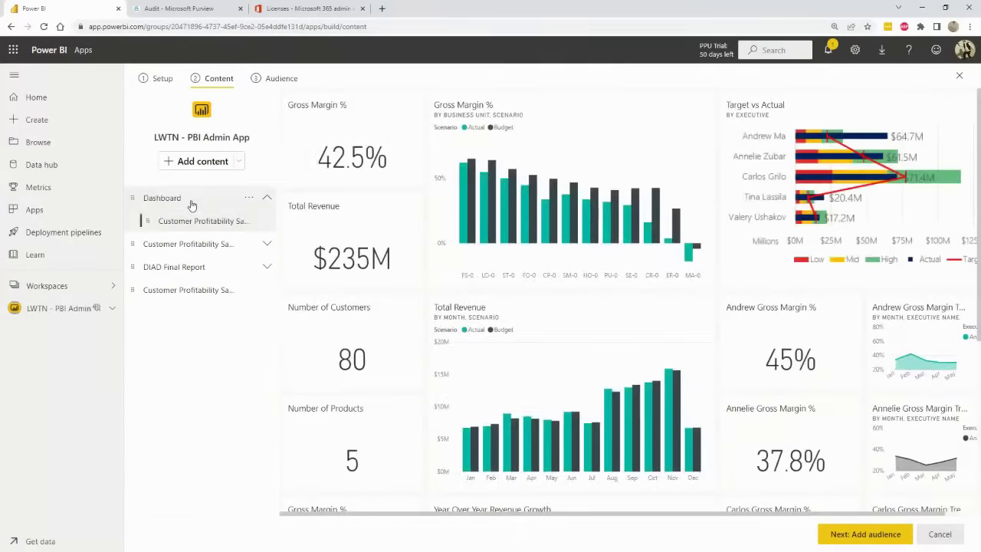
{"action": "left_click", "coordinate": [267, 198]}
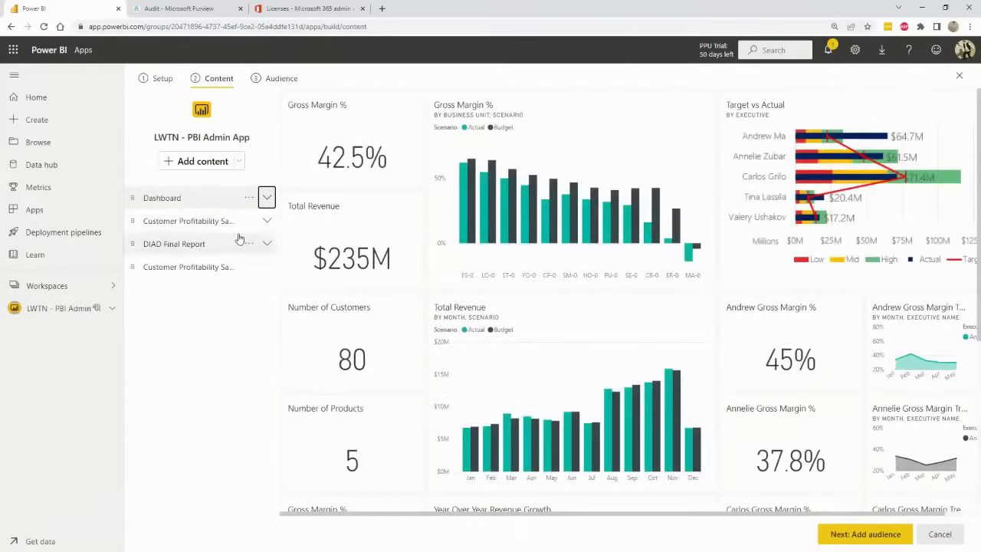
Add a second section named PBI Reports and move a Customer Profitability item into it
{"action": "left_click", "coordinate": [239, 161]}
{"action": "left_click", "coordinate": [268, 182]}
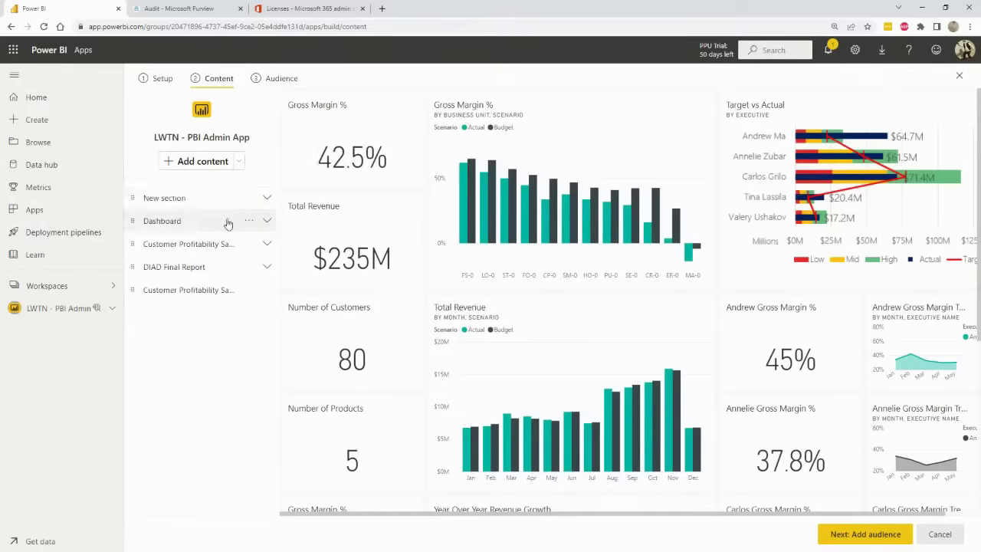
{"action": "left_click", "coordinate": [181, 204]}
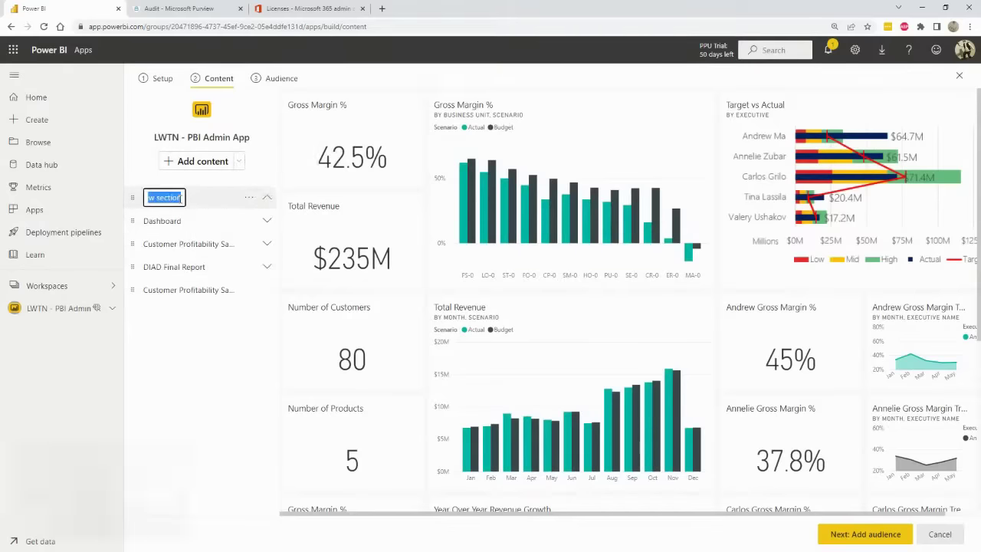
{"action": "type", "text": "PBI Repor"}
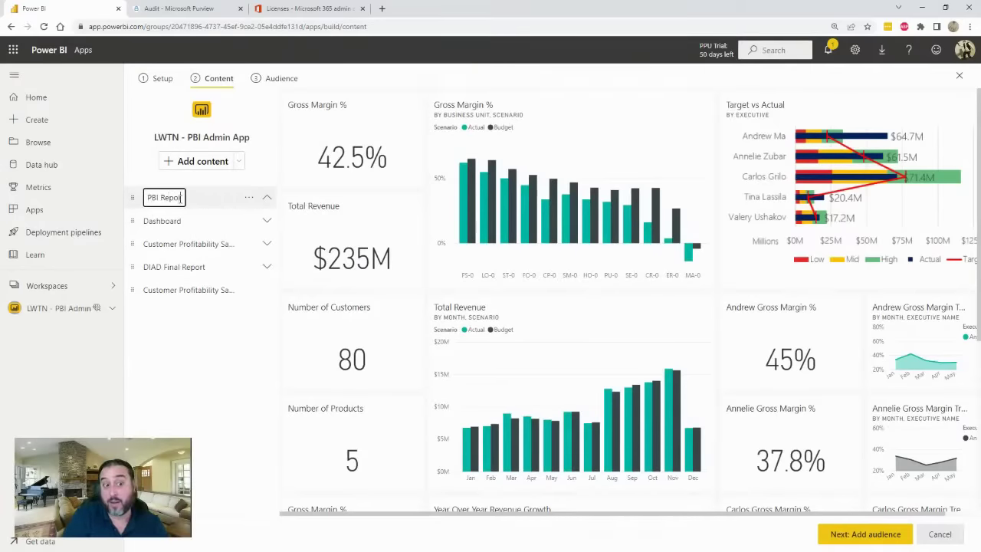
{"action": "type", "text": "ts"}
{"action": "key", "text": "Return"}
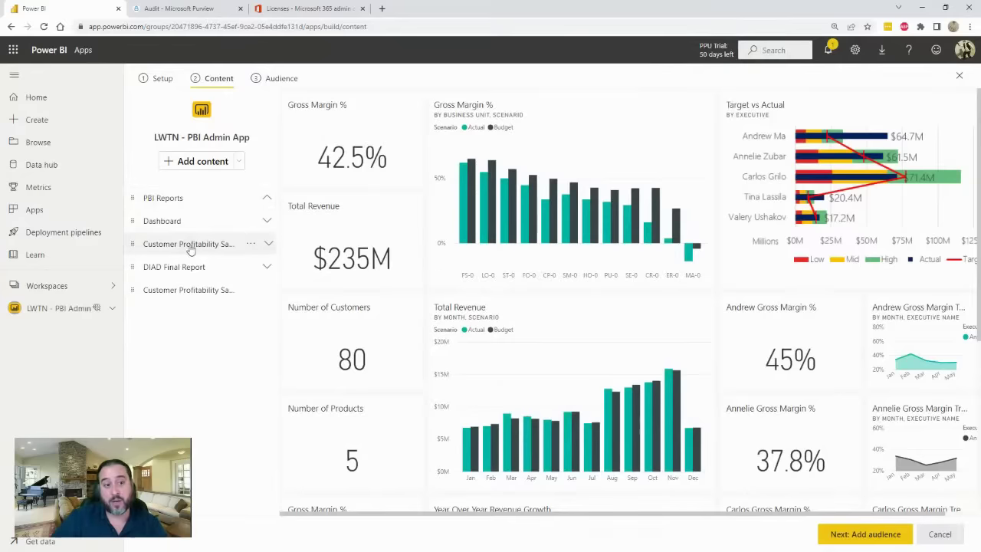
{"action": "left_click_drag", "start_coordinate": [190, 249], "coordinate": [198, 218]}
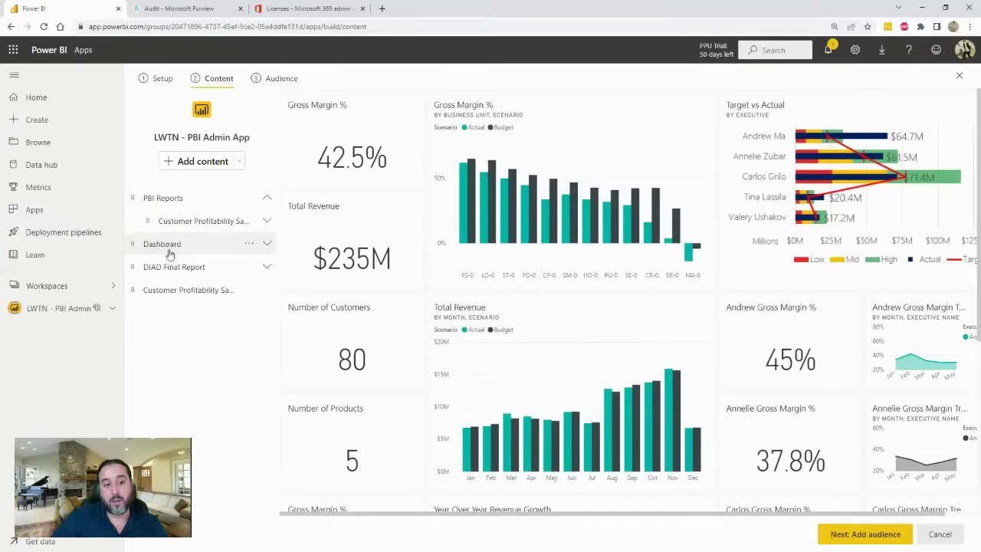
Move DIAD Final Report into PBI Reports as its first item
{"action": "left_click_drag", "start_coordinate": [169, 268], "coordinate": [195, 211]}
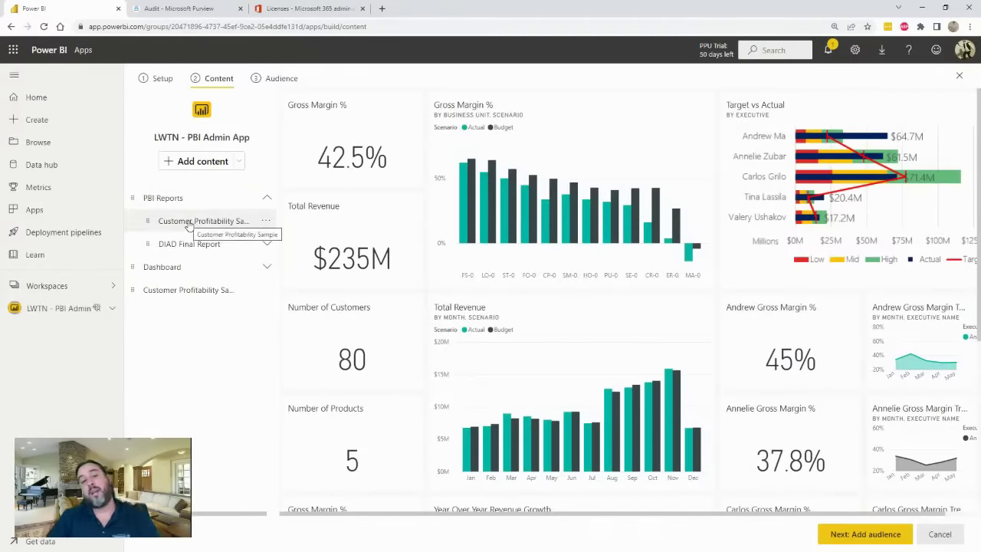
{"action": "left_click_drag", "start_coordinate": [186, 242], "coordinate": [187, 217]}
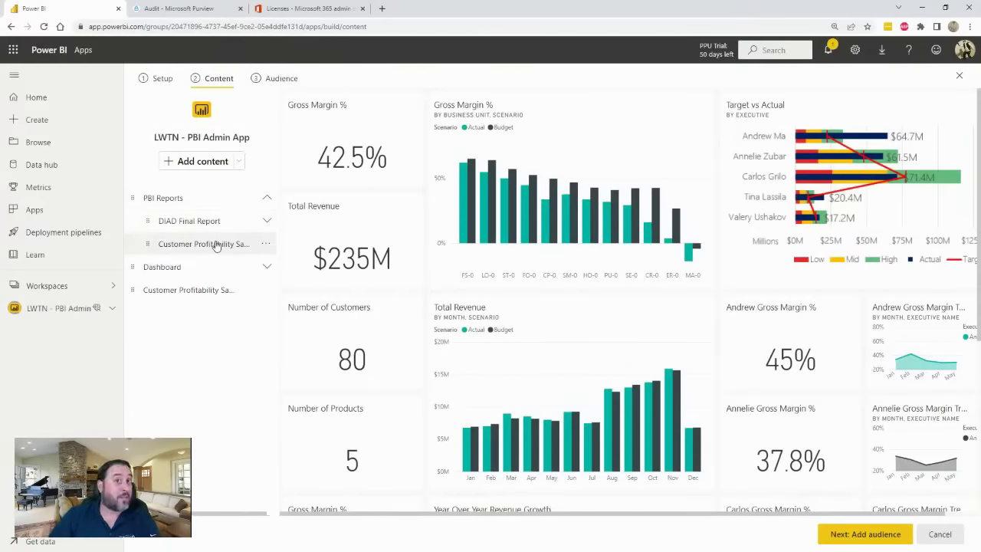
{"action": "left_click", "coordinate": [265, 198]}
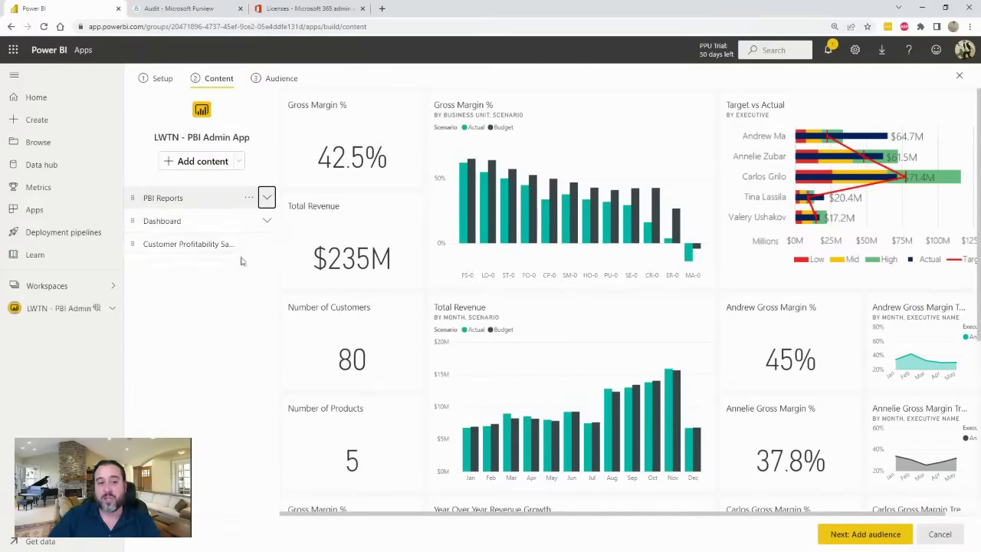
Add a Workbooks section holding the remaining Customer Profitability item
{"action": "left_click", "coordinate": [238, 166]}
{"action": "left_click", "coordinate": [274, 183]}
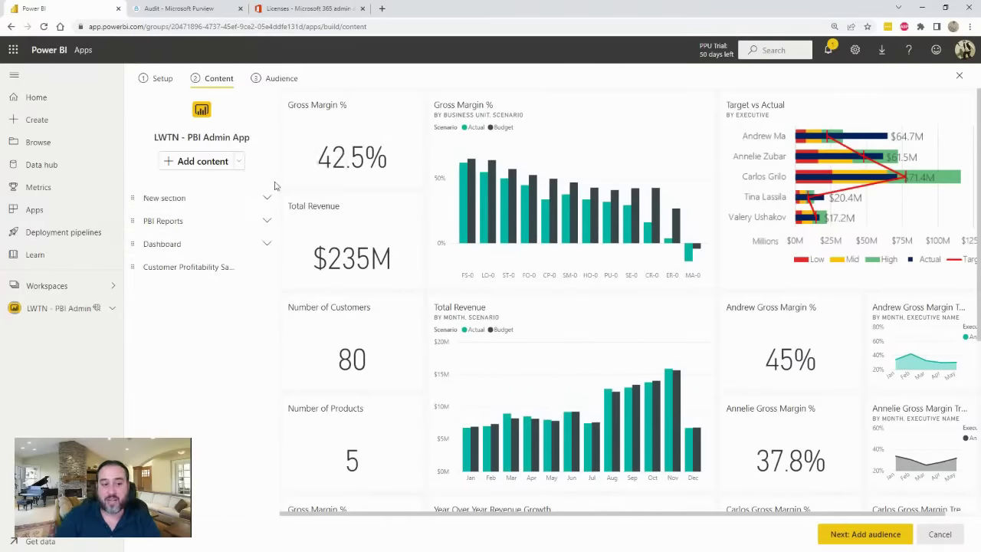
{"action": "left_click", "coordinate": [184, 199]}
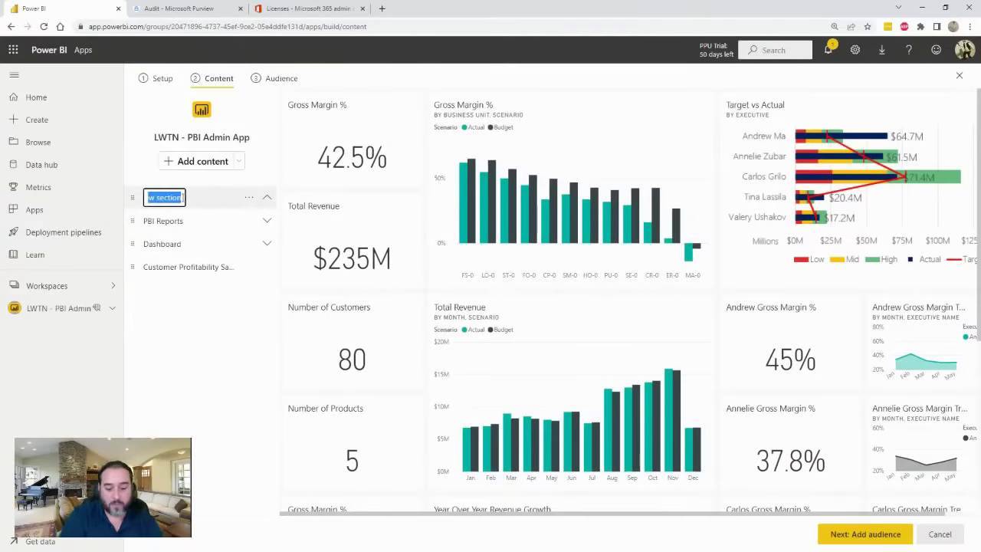
{"action": "key", "text": "BackSpace"}
{"action": "type", "text": "Workbooks"}
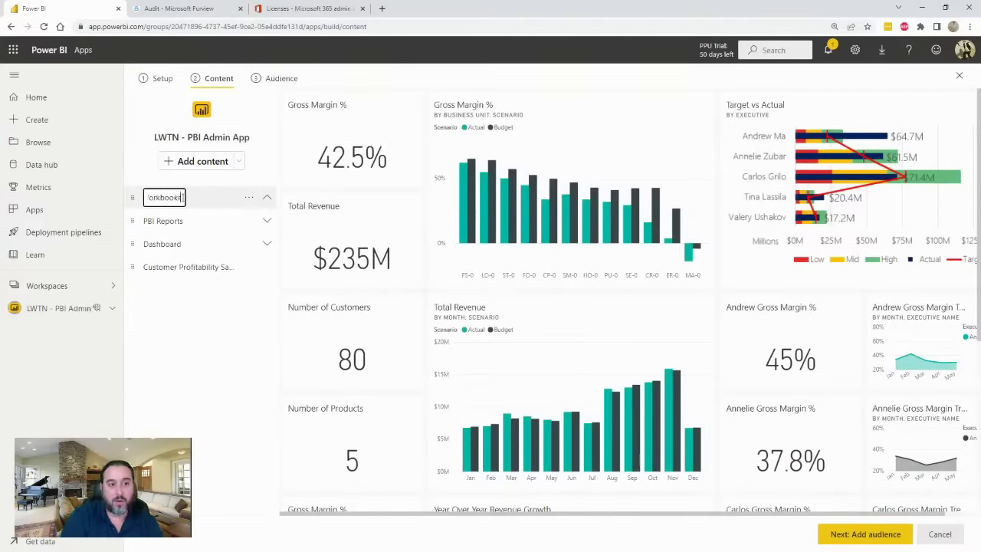
{"action": "key", "text": "Return"}
{"action": "mouse_move", "coordinate": [181, 265]}
{"action": "left_mouse_down"}
{"action": "mouse_move", "coordinate": [186, 198]}
{"action": "mouse_move", "coordinate": [183, 263]}
{"action": "mouse_move", "coordinate": [190, 250]}
{"action": "left_mouse_up"}
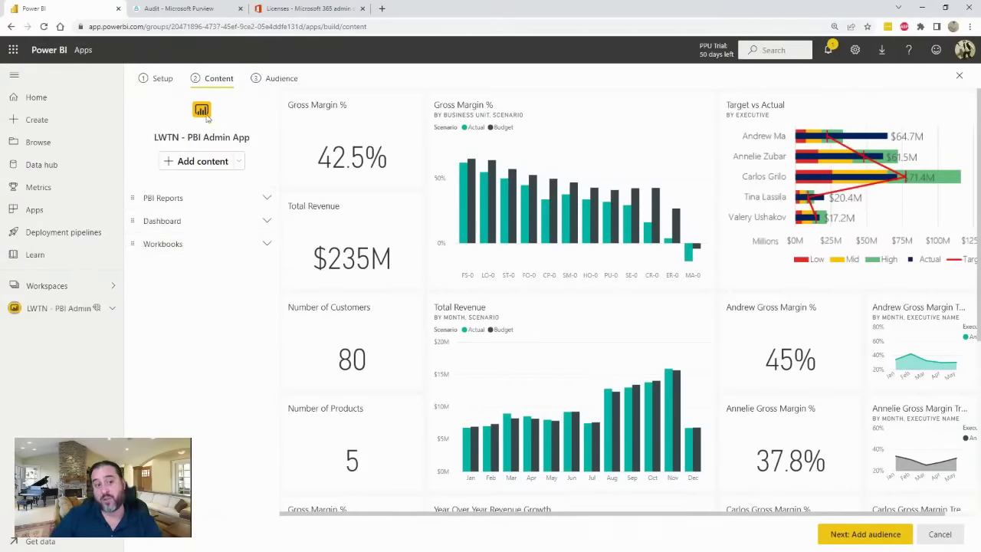
{"action": "left_click", "coordinate": [238, 160]}
Start a new link named Pragmaticworks with the pasted training site address
{"action": "left_click", "coordinate": [276, 171]}
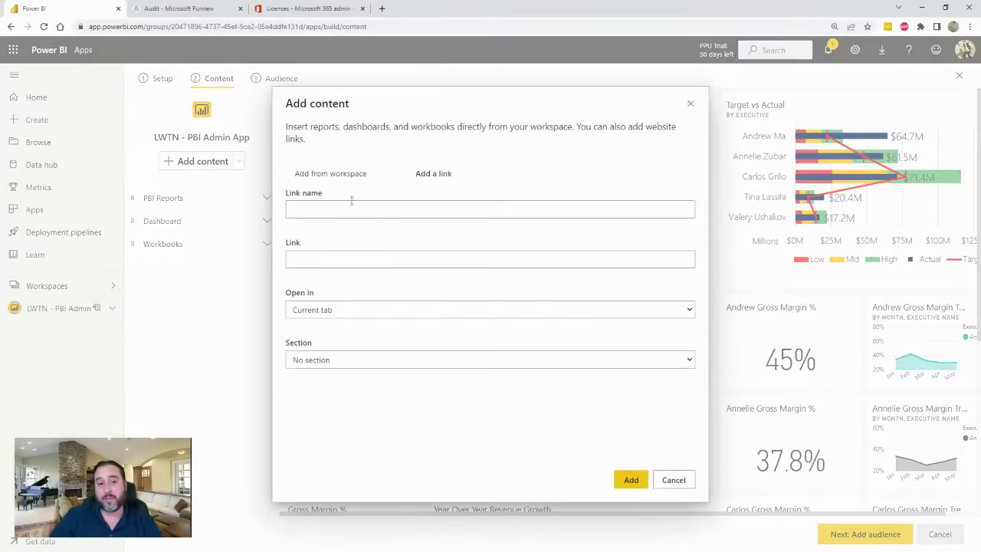
{"action": "left_click", "coordinate": [346, 205]}
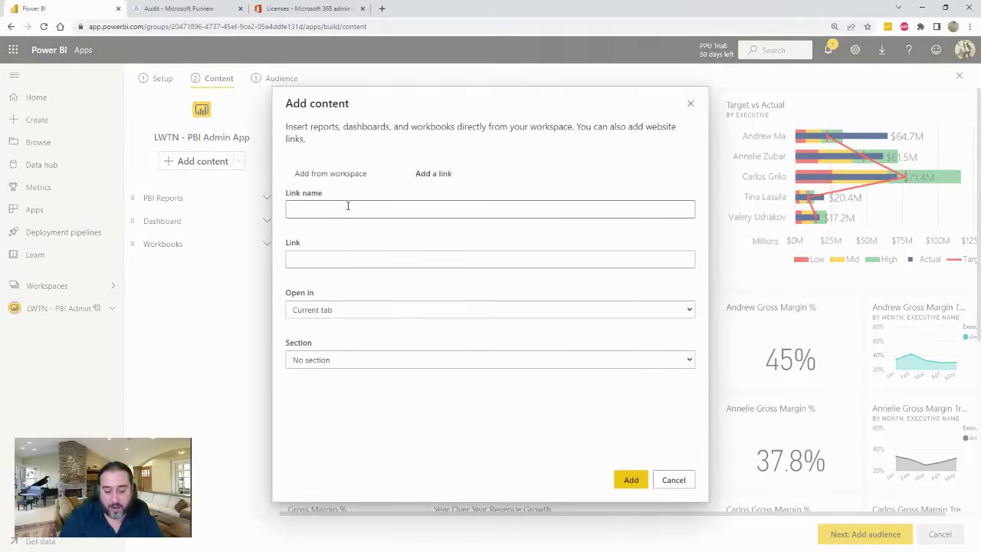
{"action": "type", "text": "Pragmaticworks ODL"}
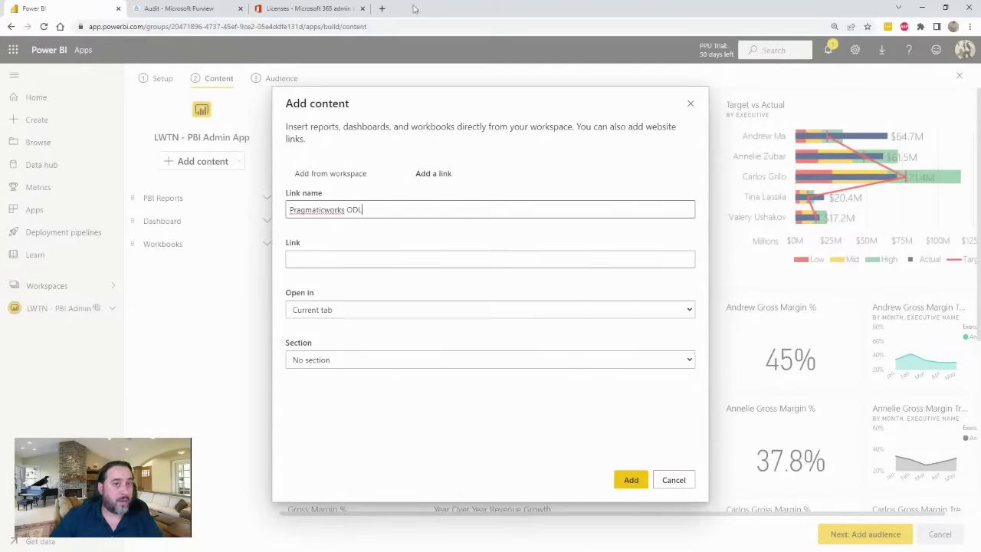
{"action": "left_click", "coordinate": [382, 8]}
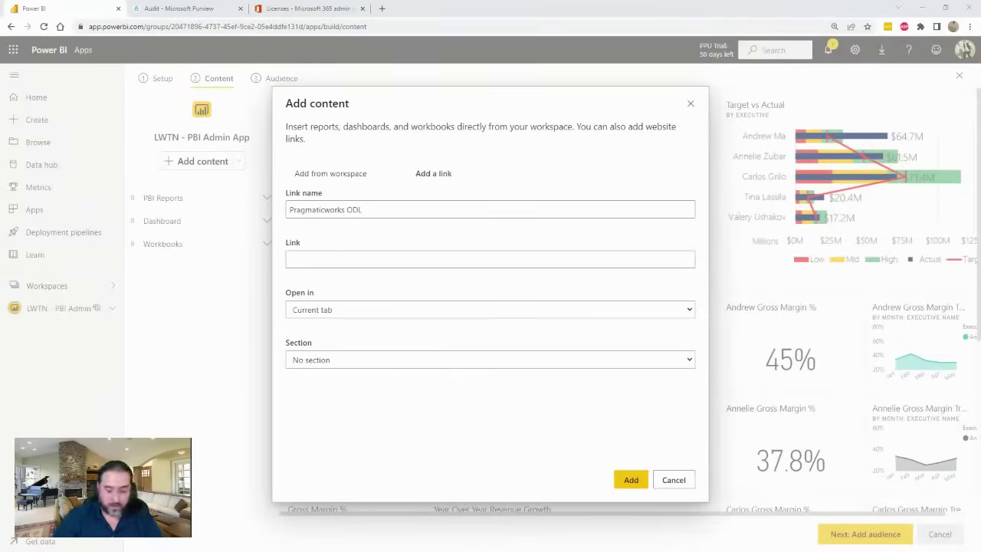
{"action": "left_click", "coordinate": [393, 260]}
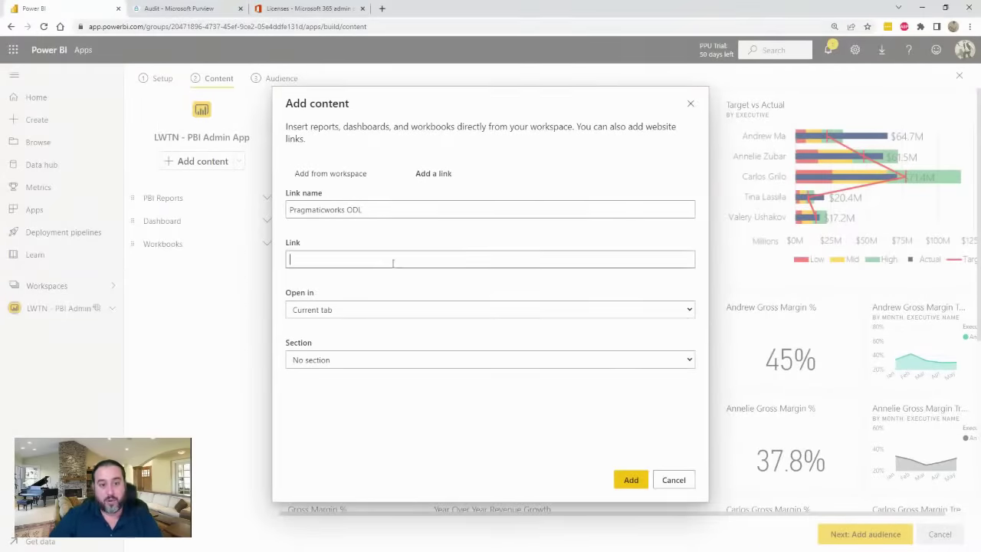
{"action": "type", "text": "https://learning.pragmaticworkstraining.com/"}
Keep the link in the current tab with no section, add it, and move it to the bottom
{"action": "left_click", "coordinate": [377, 313]}
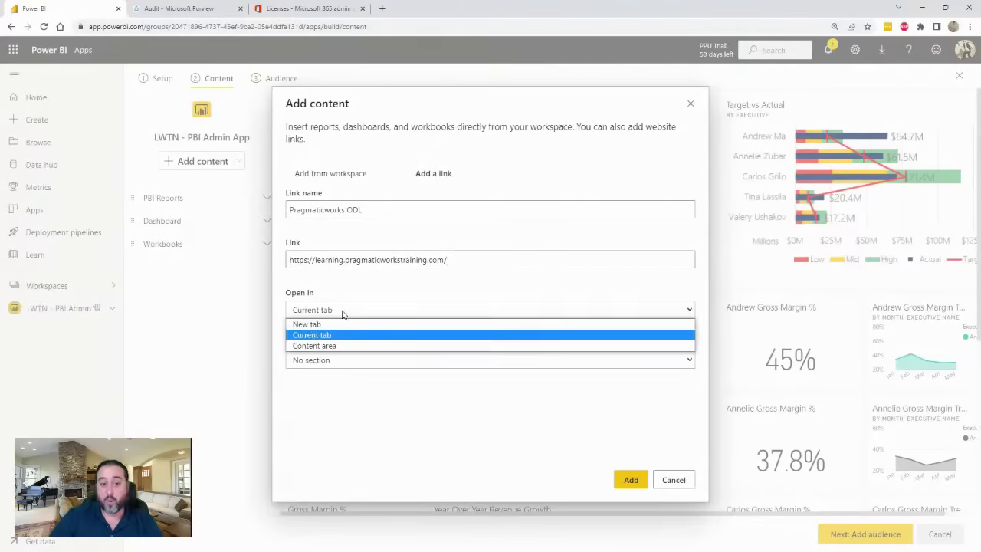
{"action": "left_click", "coordinate": [340, 314]}
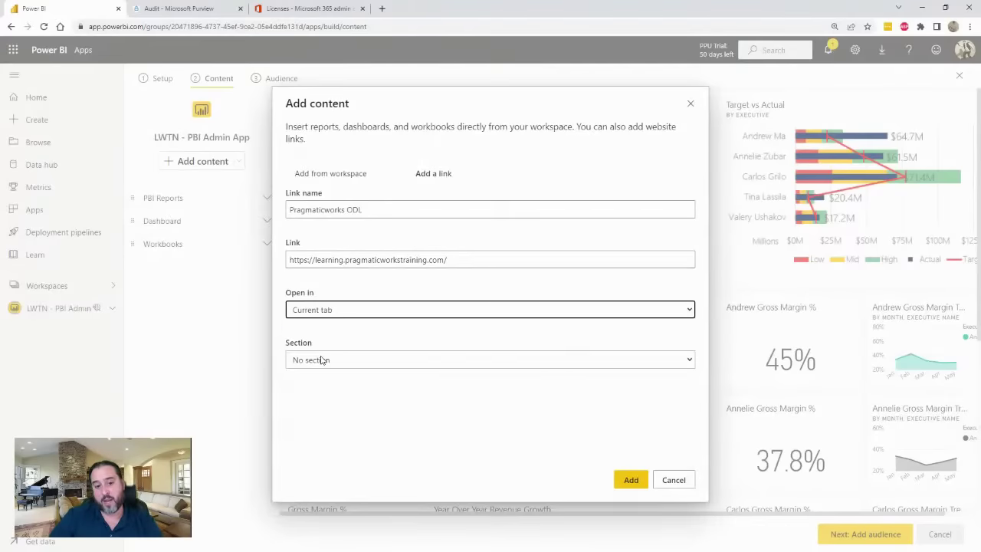
{"action": "left_click", "coordinate": [344, 364]}
{"action": "left_click", "coordinate": [344, 364]}
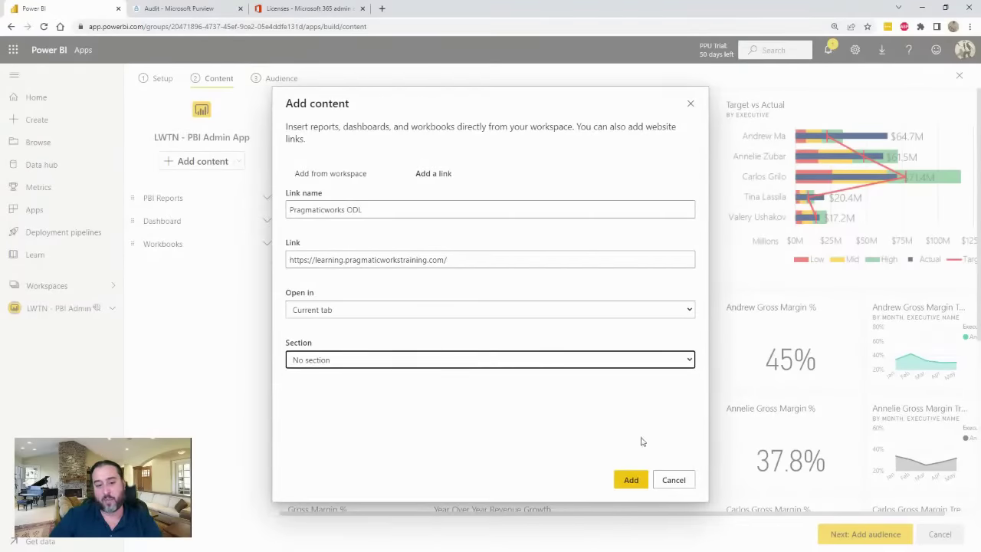
{"action": "left_click", "coordinate": [631, 478]}
{"action": "left_click_drag", "start_coordinate": [192, 197], "coordinate": [194, 277]}
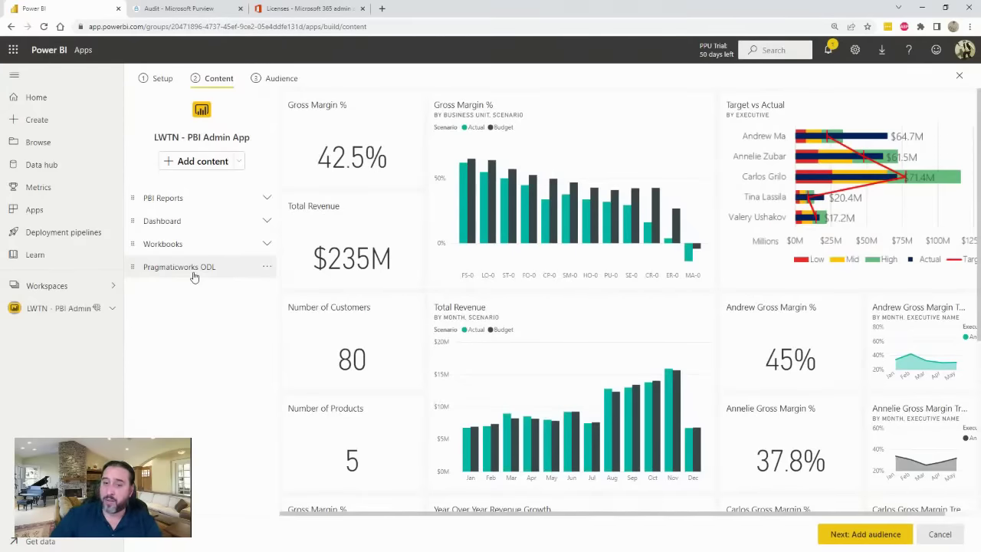
On the Audience step, grant the first specific user access to the original audience
{"action": "left_click", "coordinate": [843, 534]}
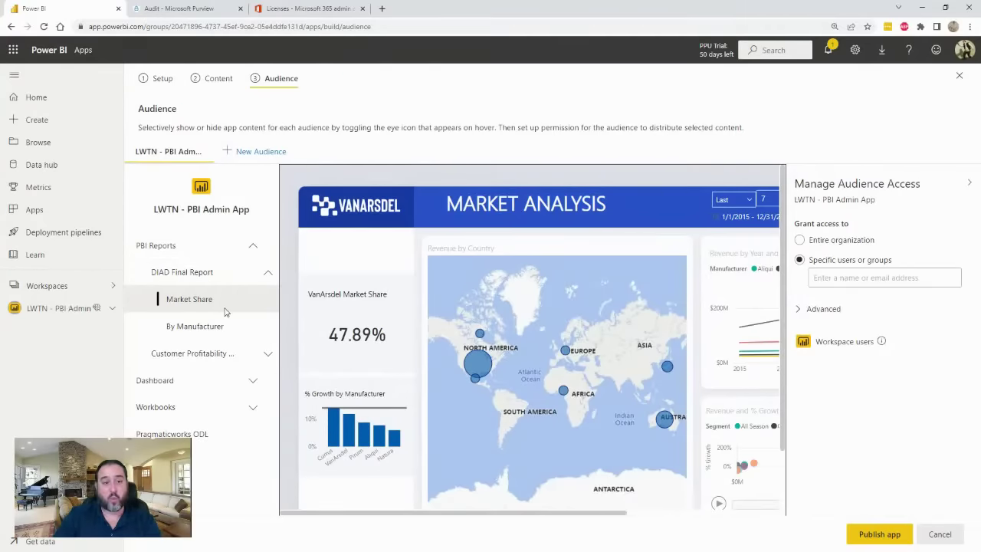
{"action": "double_click", "coordinate": [181, 153]}
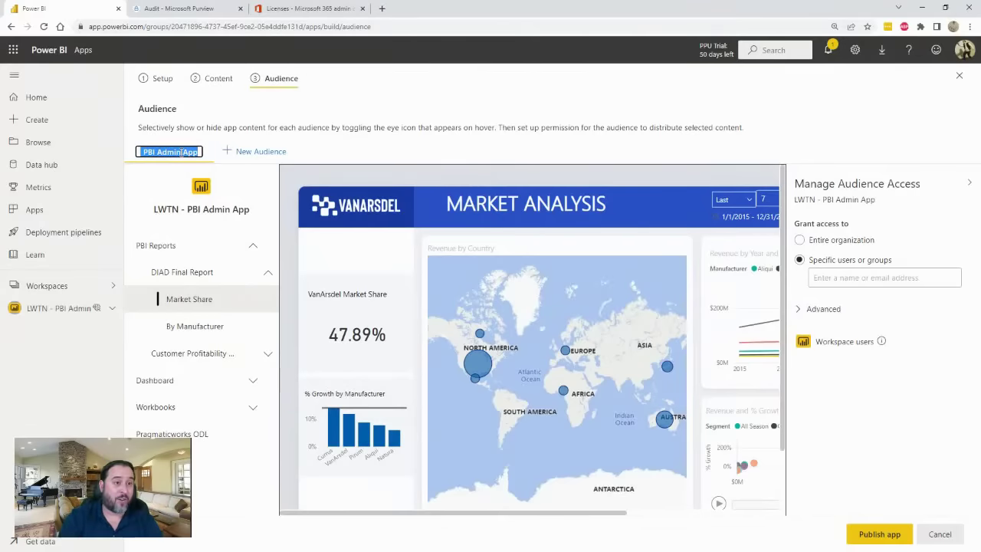
{"action": "left_click", "coordinate": [314, 155]}
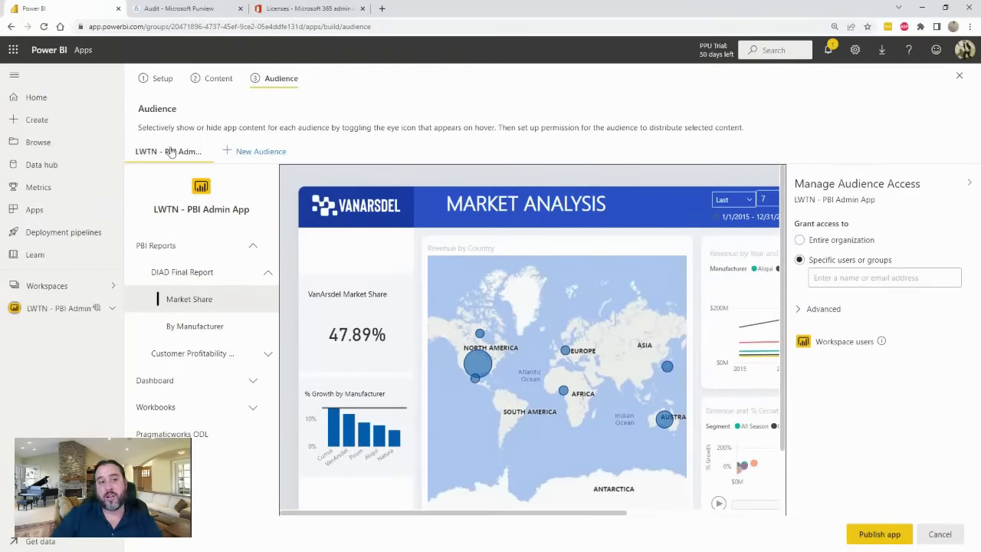
{"action": "left_click", "coordinate": [857, 278]}
{"action": "type", "text": "devi"}
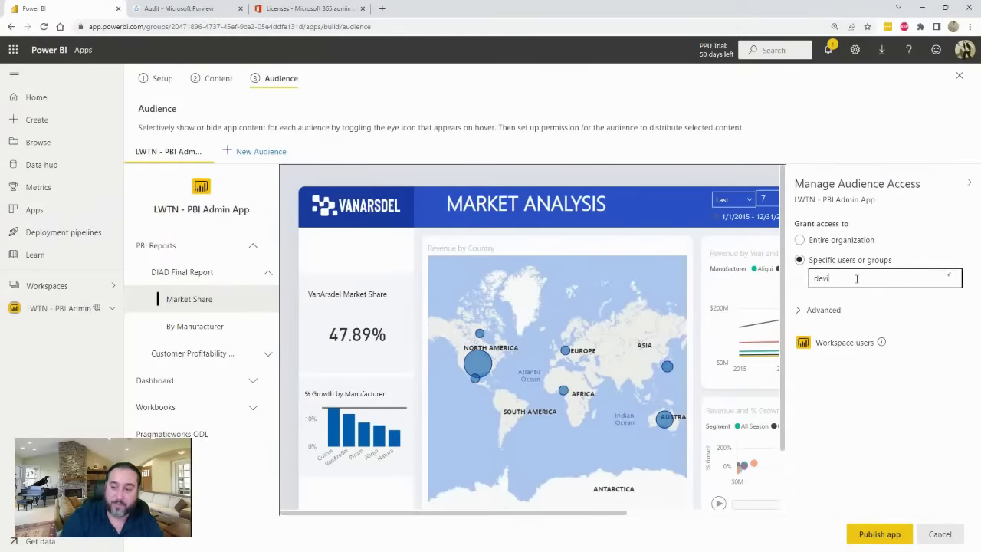
{"action": "type", "text": "n"}
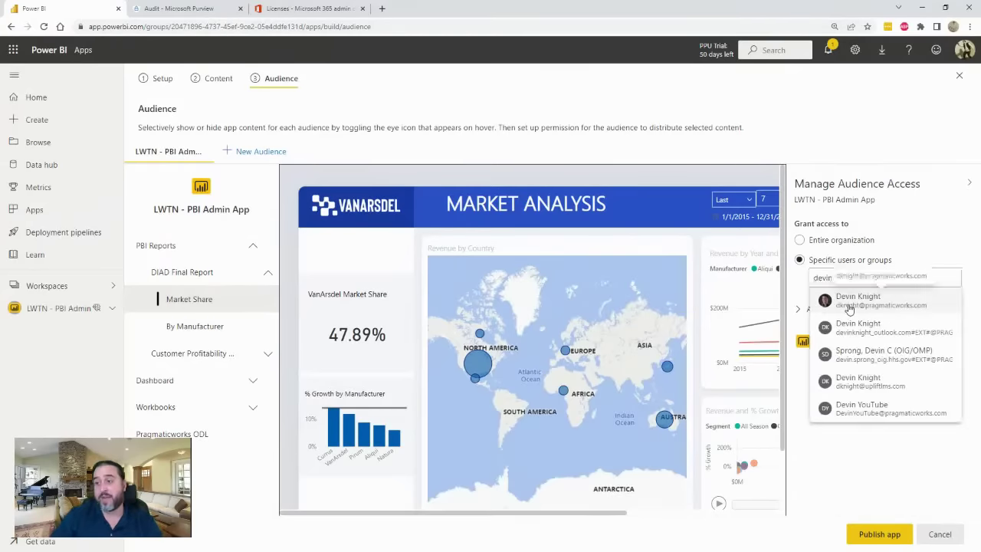
{"action": "left_click", "coordinate": [849, 304]}
{"action": "left_click", "coordinate": [822, 327]}
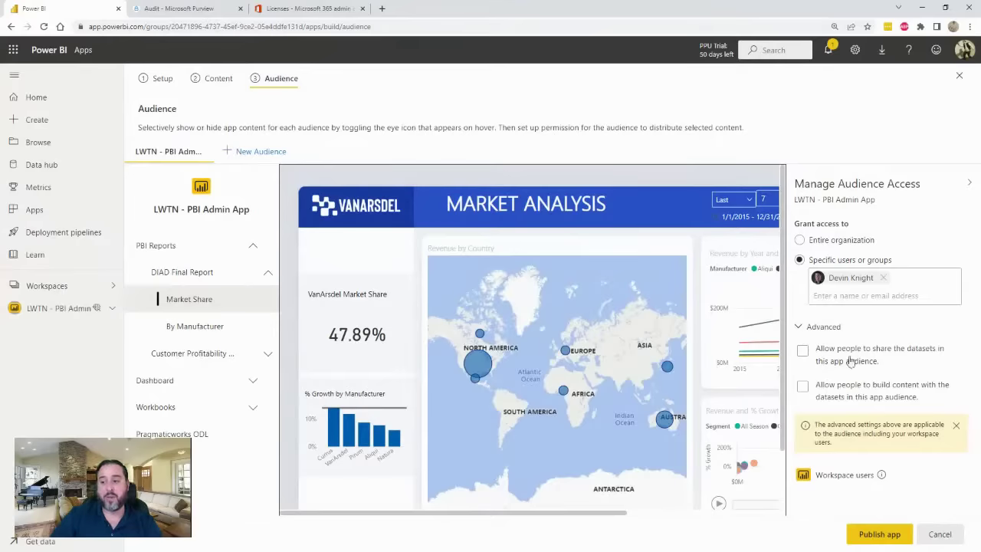
{"action": "left_click", "coordinate": [801, 327]}
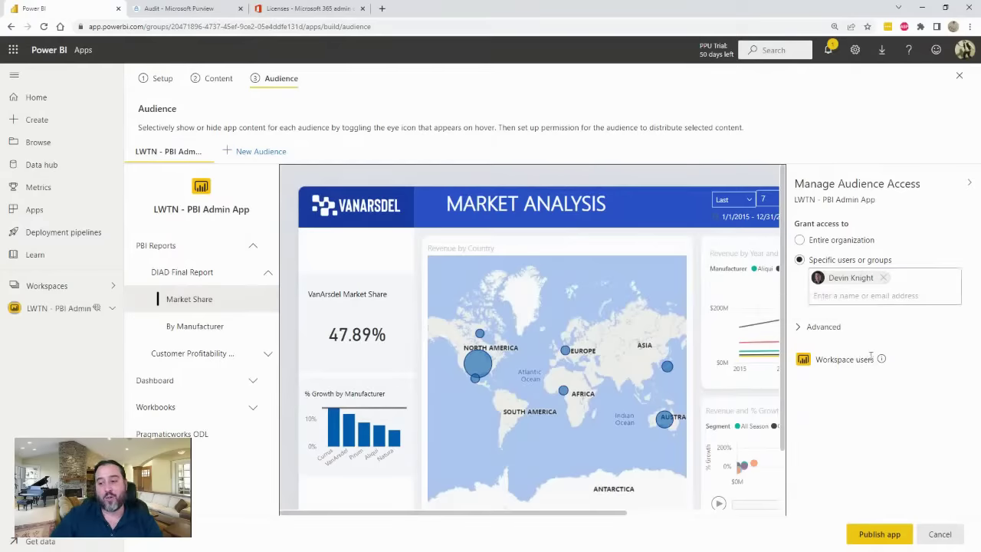
{"action": "mouse_move", "coordinate": [881, 359]}
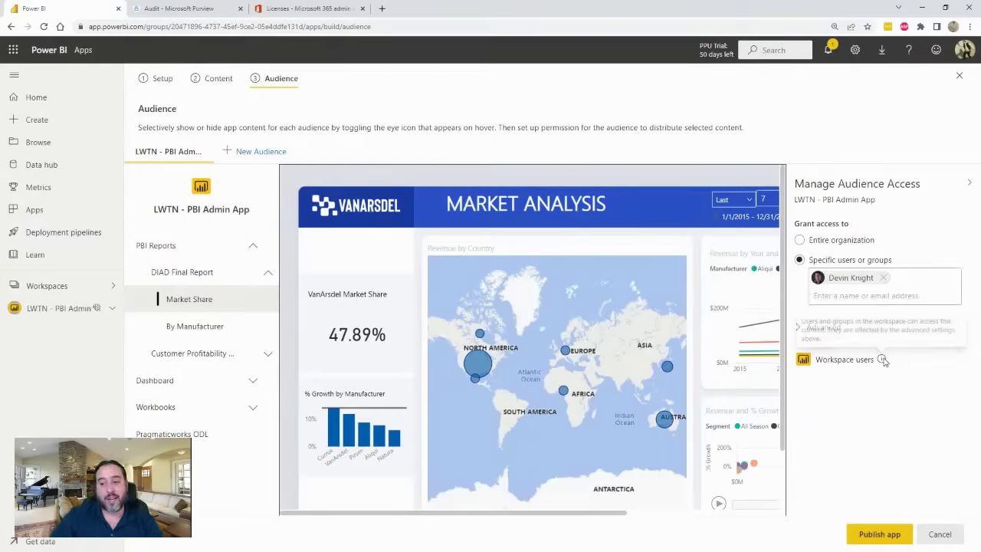
Grant a second specific user access, then create a new audience
{"action": "left_click", "coordinate": [866, 293]}
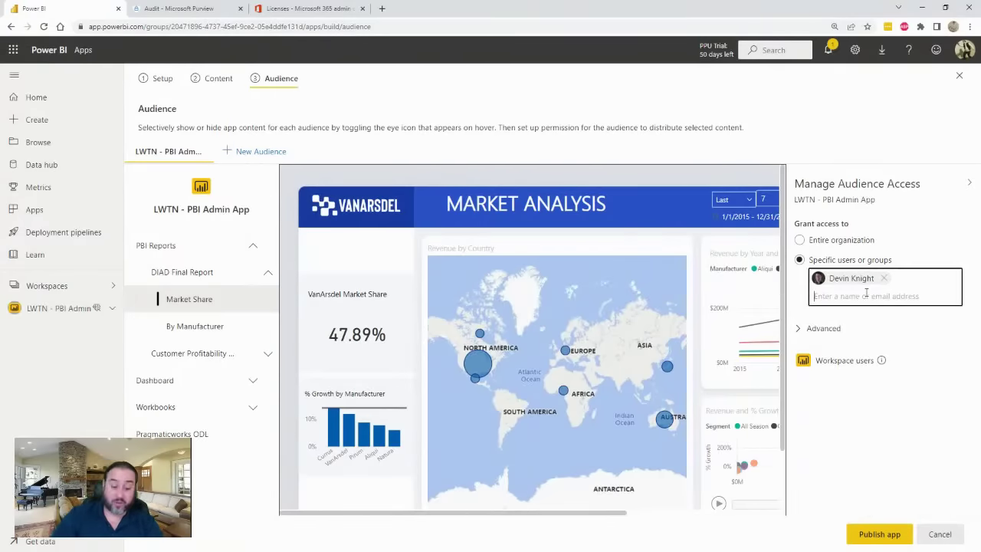
{"action": "type", "text": "mat"}
{"action": "left_click", "coordinate": [851, 315]}
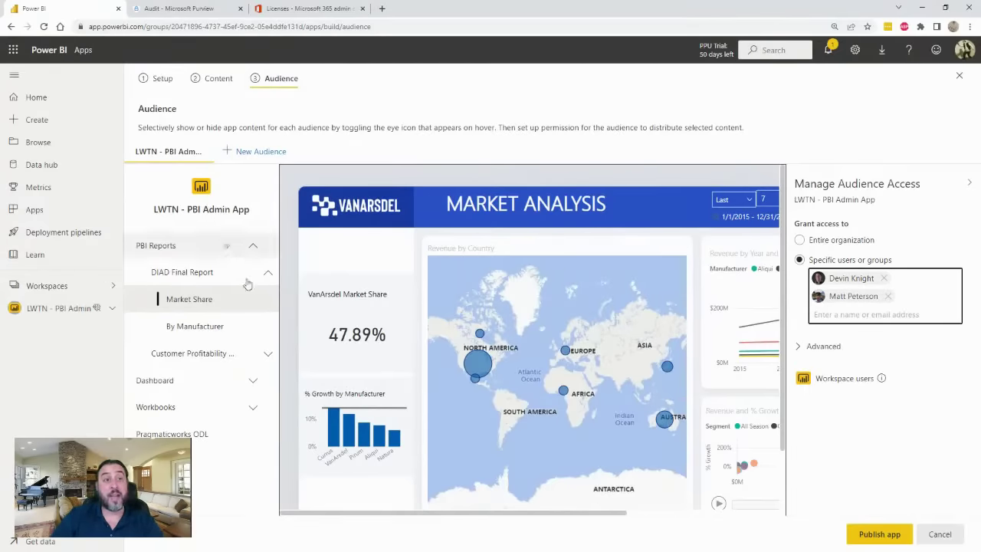
{"action": "left_click", "coordinate": [258, 153]}
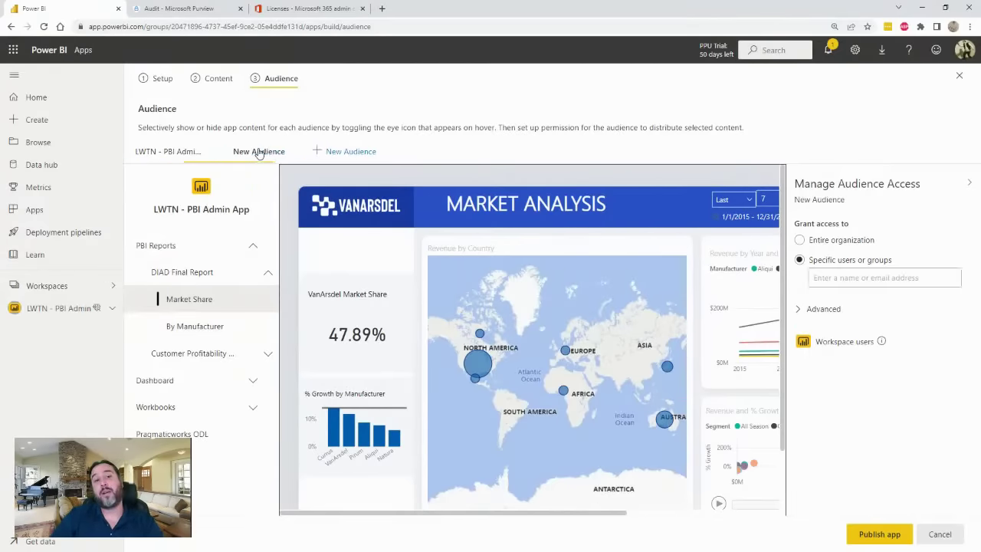
Grant one specific user access to the new audience and hide the Workbooks section from it
{"action": "left_click", "coordinate": [841, 277]}
{"action": "type", "text": "mitch"}
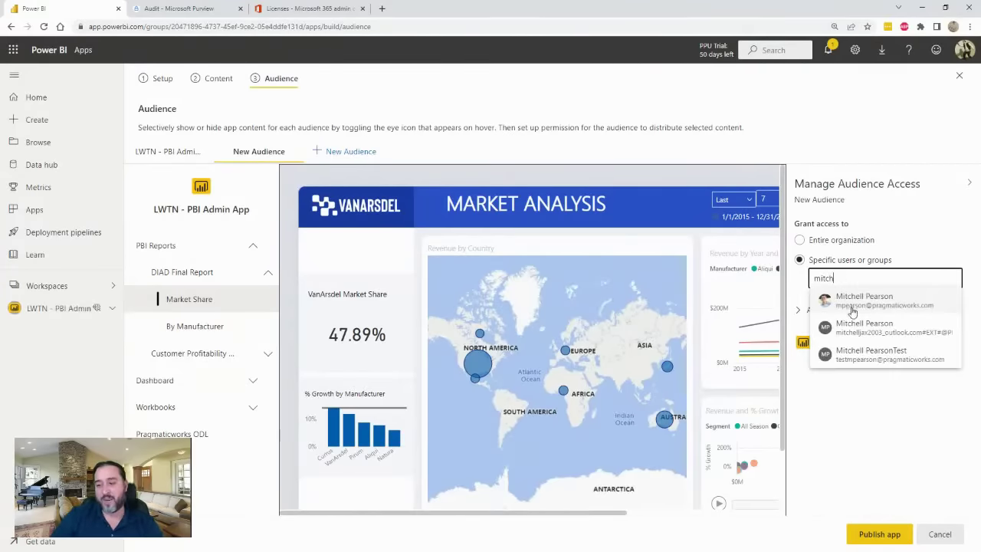
{"action": "left_click", "coordinate": [835, 300]}
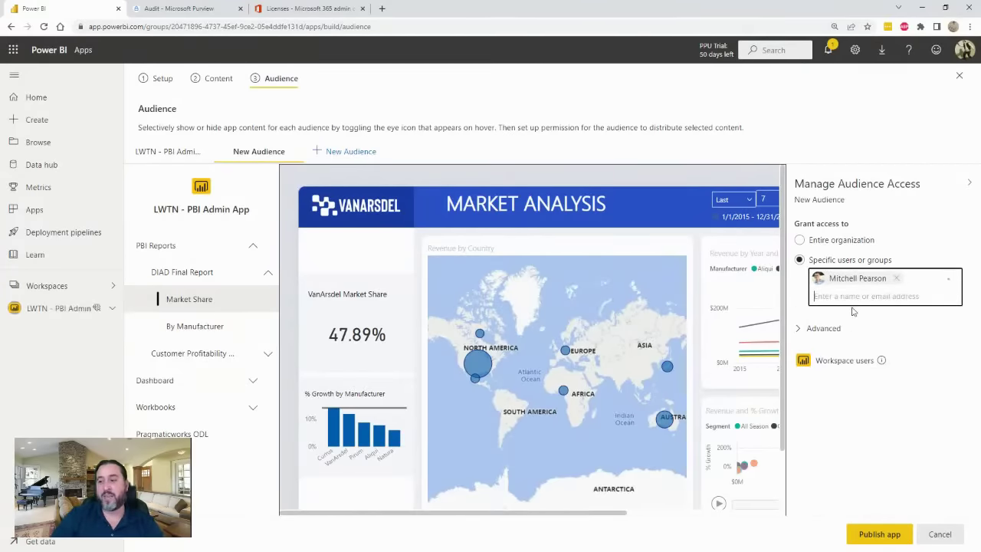
{"action": "left_click", "coordinate": [226, 411]}
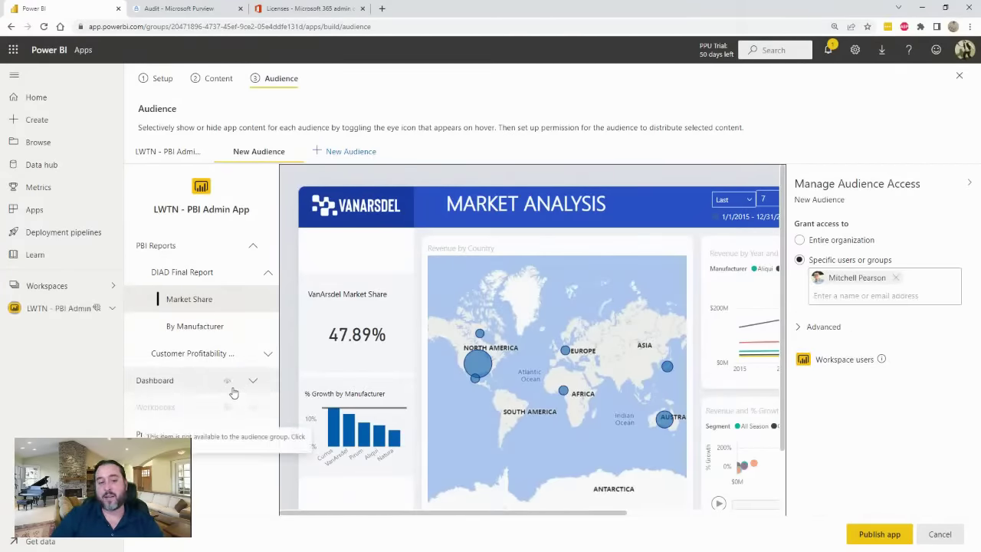
Rename the new audience to 'No Workbook View'
{"action": "double_click", "coordinate": [258, 151]}
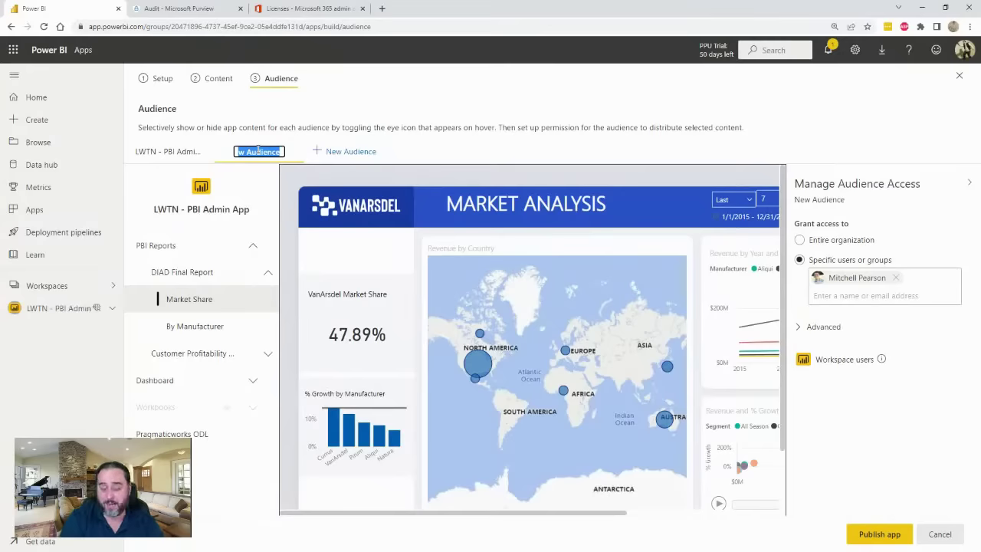
{"action": "type", "text": "No Workb"}
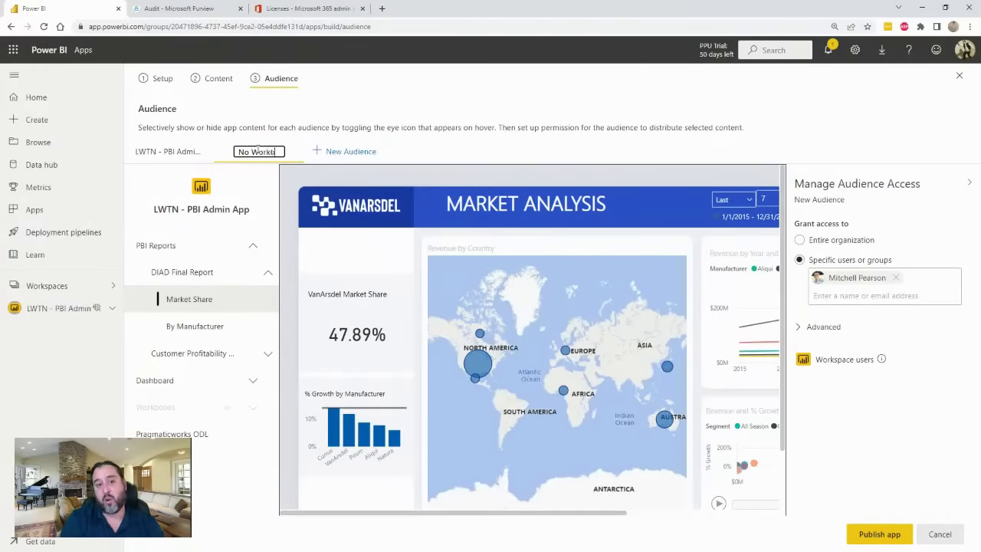
{"action": "type", "text": "ook View"}
{"action": "key", "text": "Return"}
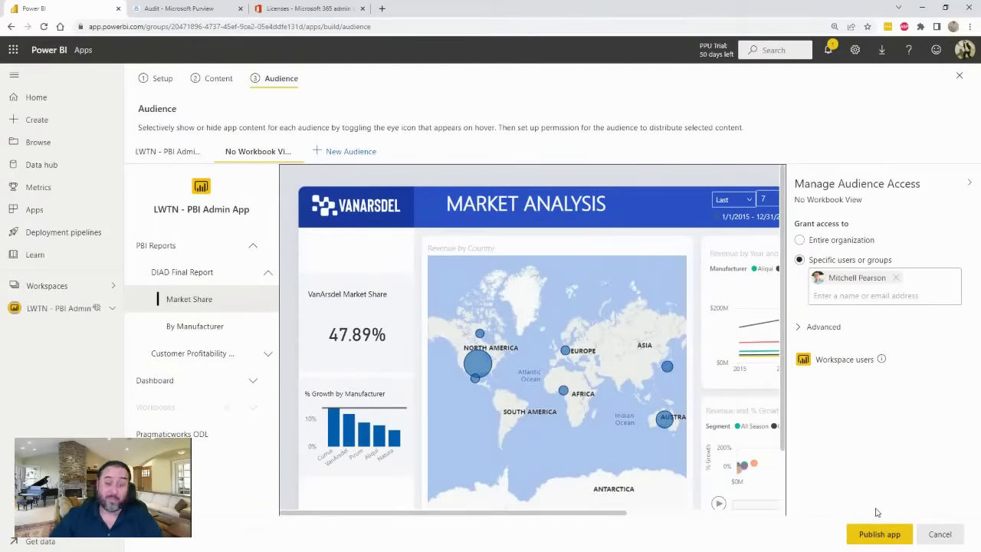
Publish the app, copy its sharing link, and close the editor back to the workspace
{"action": "left_click", "coordinate": [879, 534]}
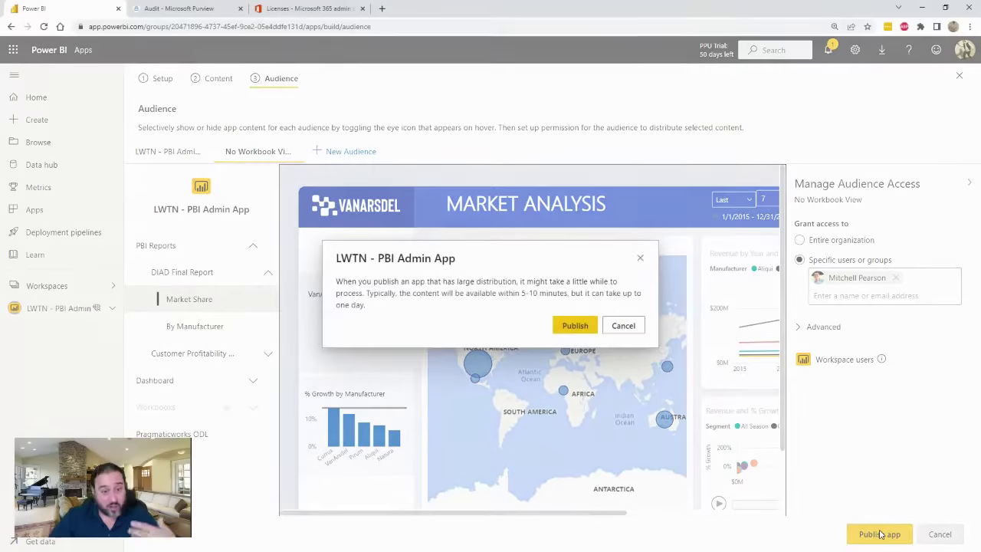
{"action": "left_click", "coordinate": [576, 325]}
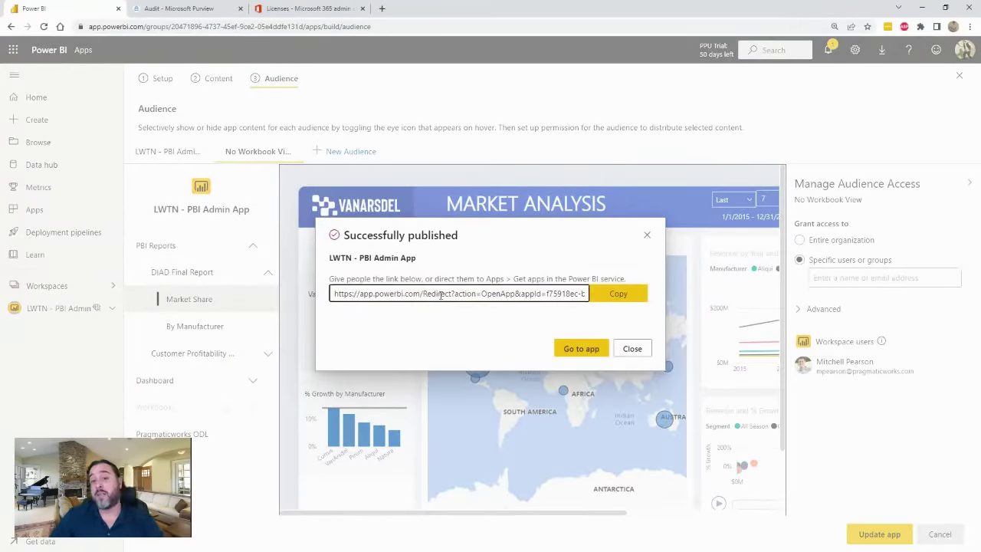
{"action": "left_click", "coordinate": [612, 296]}
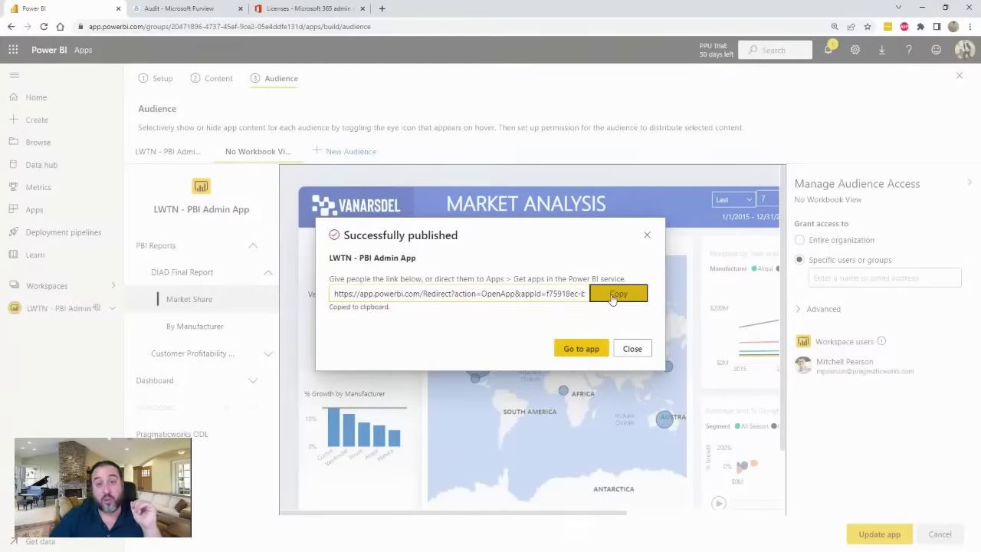
{"action": "left_click", "coordinate": [629, 348]}
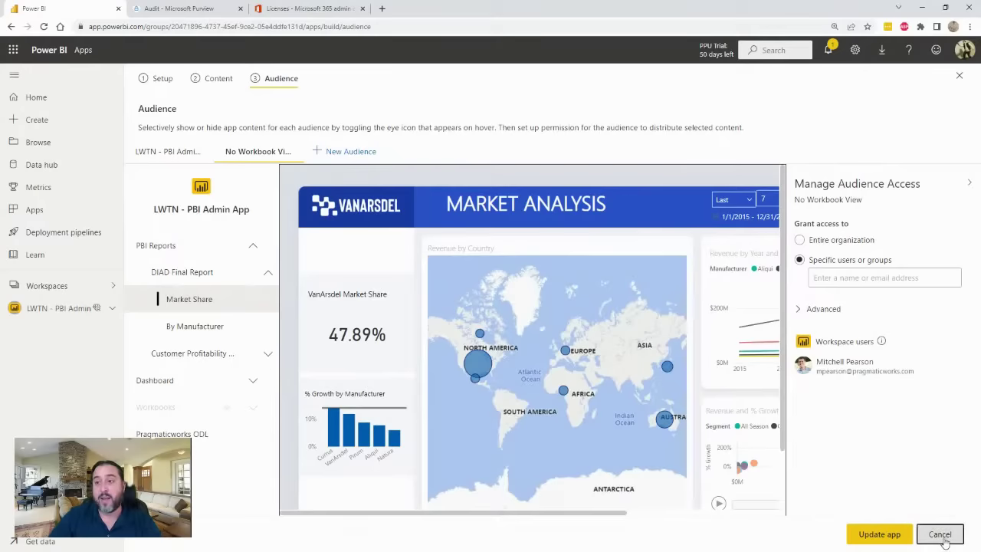
{"action": "left_click", "coordinate": [958, 77]}
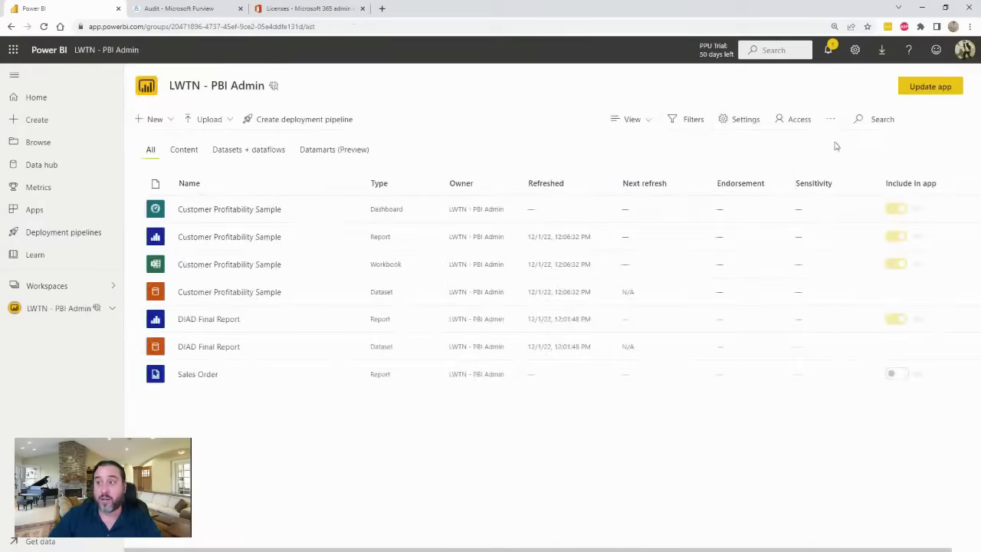
In the app's content, add the Sales Order report, then remove it again
{"action": "left_click", "coordinate": [913, 89]}
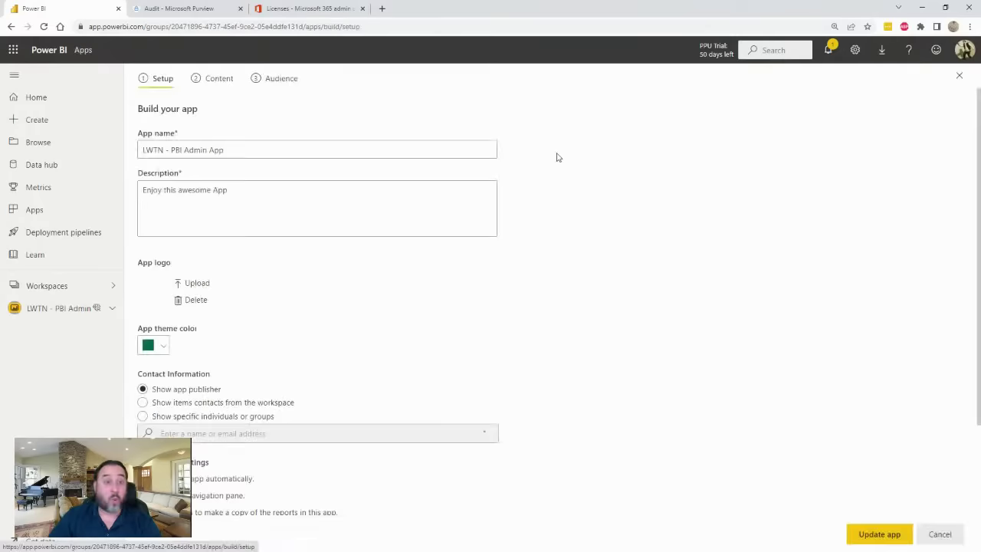
{"action": "left_click", "coordinate": [212, 83]}
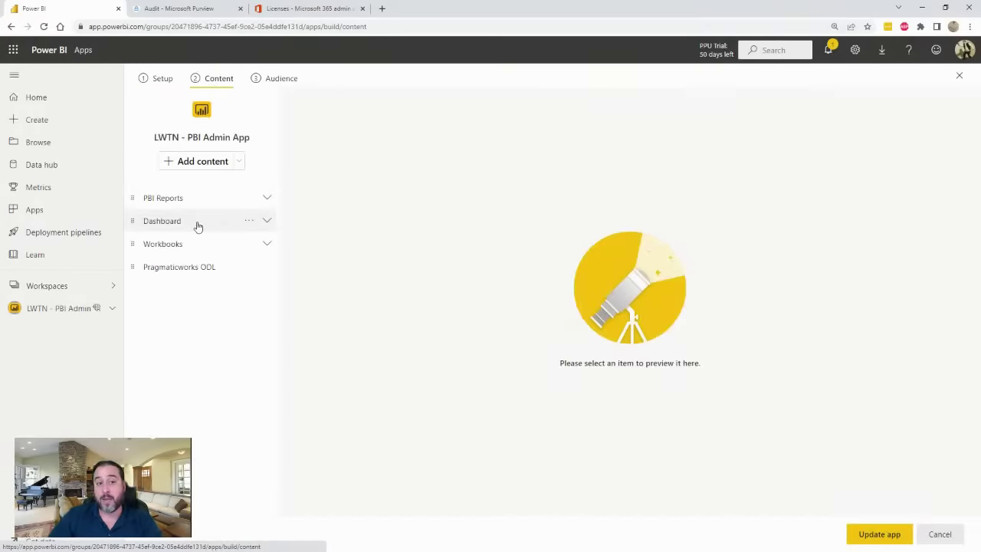
{"action": "left_click", "coordinate": [222, 164]}
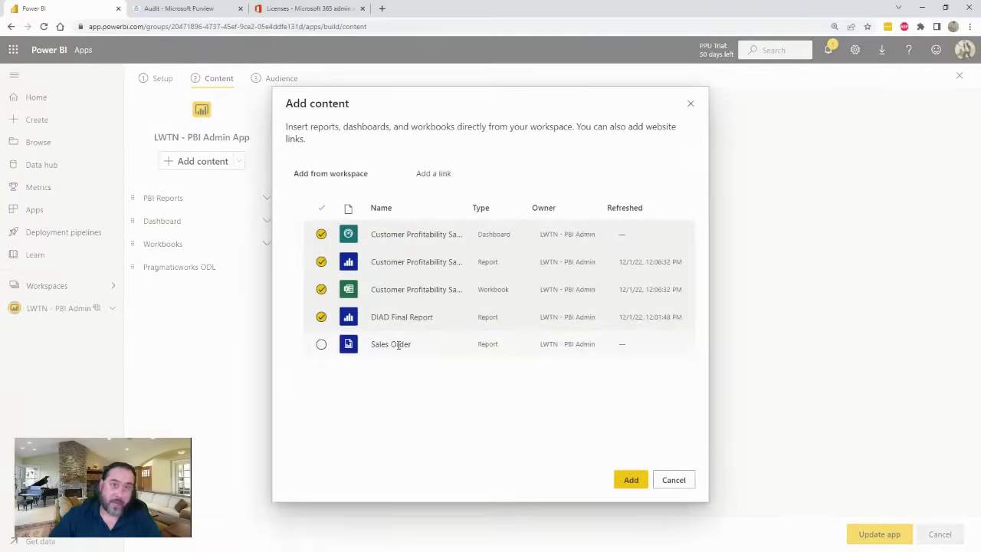
{"action": "left_click", "coordinate": [321, 344]}
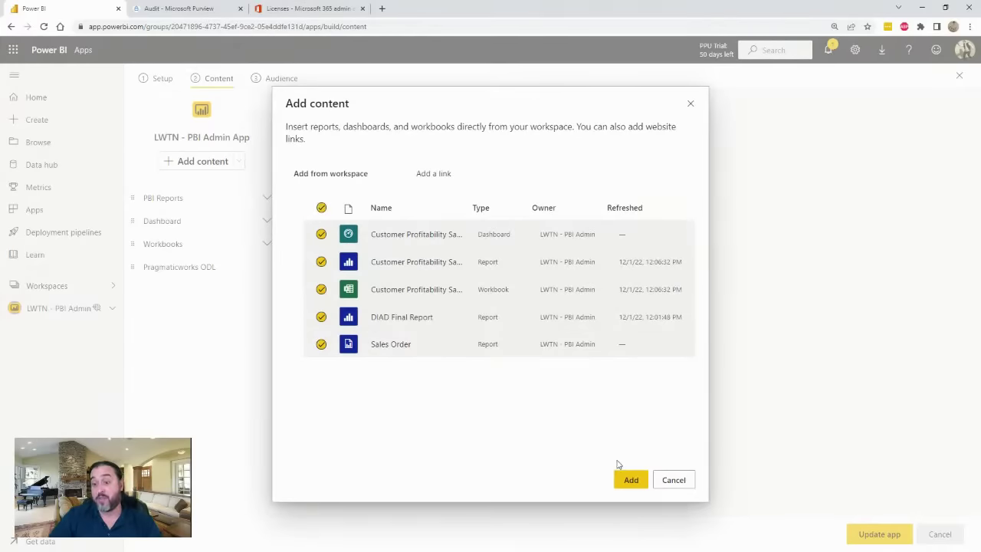
{"action": "left_click", "coordinate": [631, 480]}
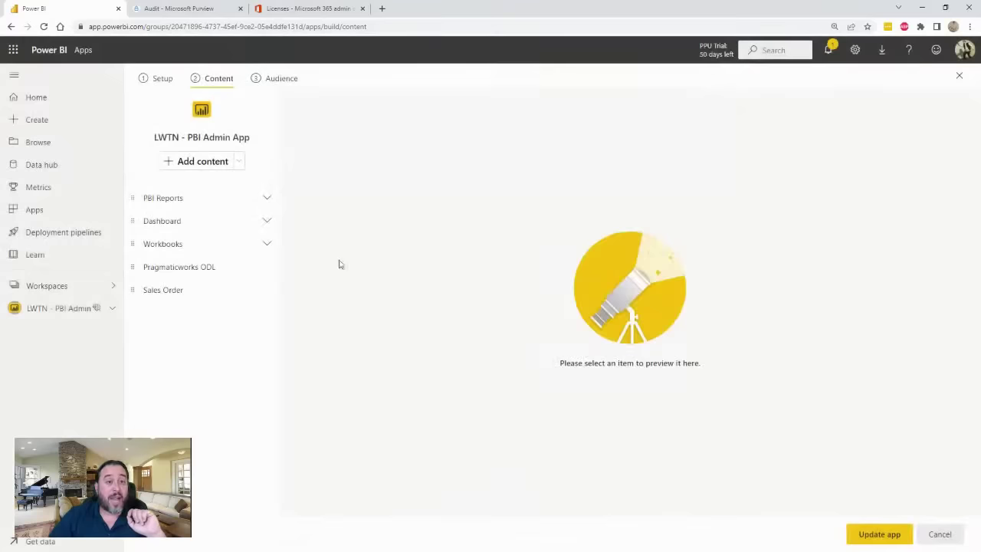
{"action": "left_click", "coordinate": [281, 83]}
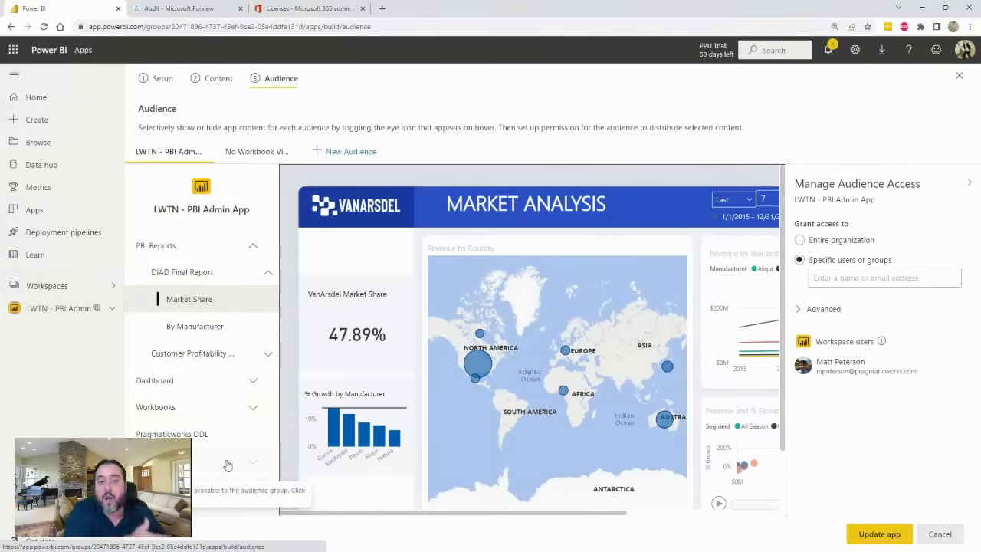
{"action": "left_click", "coordinate": [222, 79]}
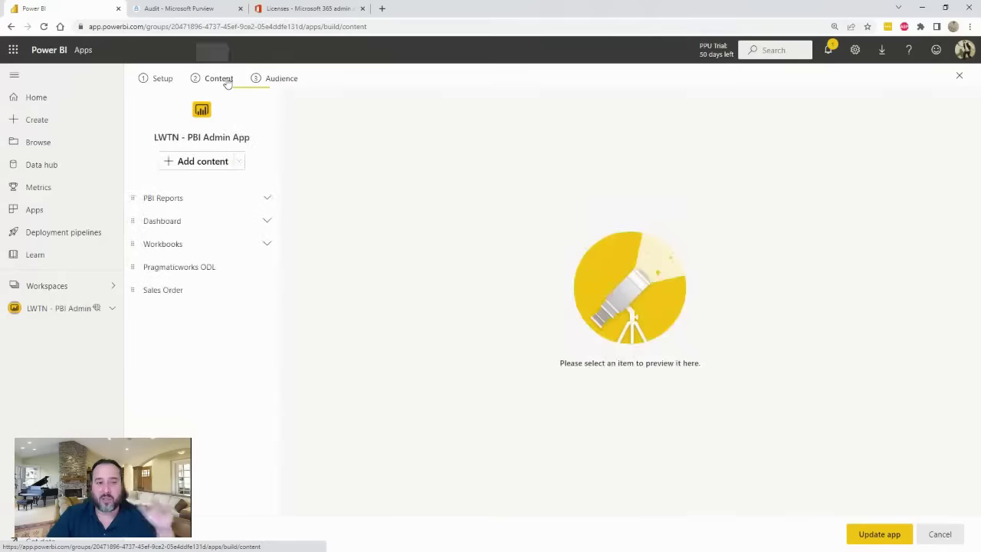
{"action": "left_click", "coordinate": [217, 164]}
{"action": "left_click", "coordinate": [321, 344]}
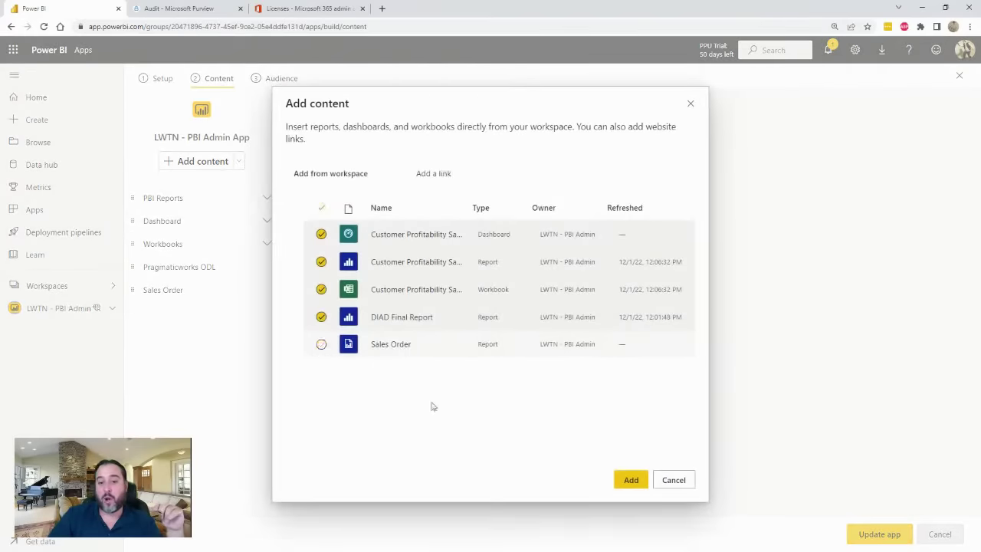
{"action": "left_click", "coordinate": [633, 479]}
Update the published app and dismiss the success message
{"action": "left_click", "coordinate": [875, 533]}
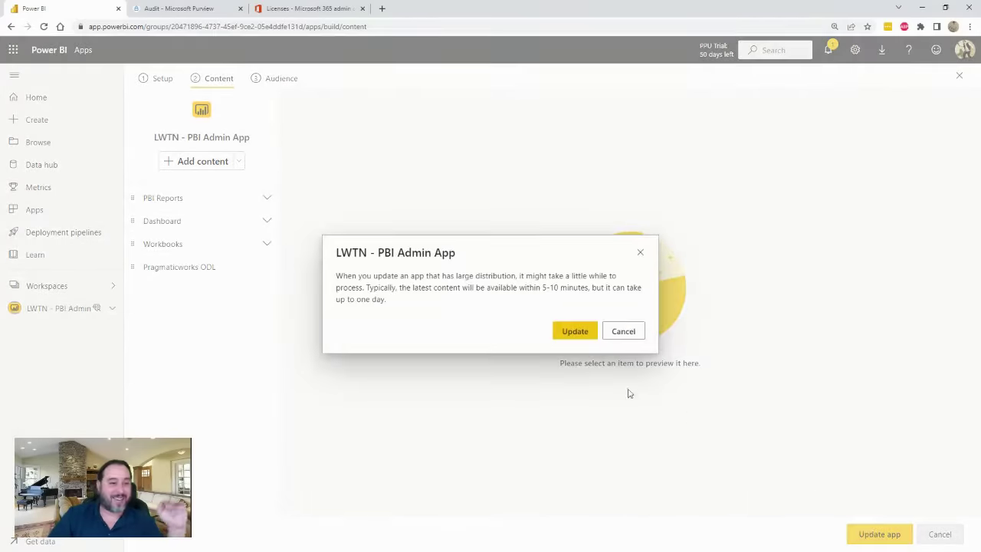
{"action": "left_click", "coordinate": [568, 334]}
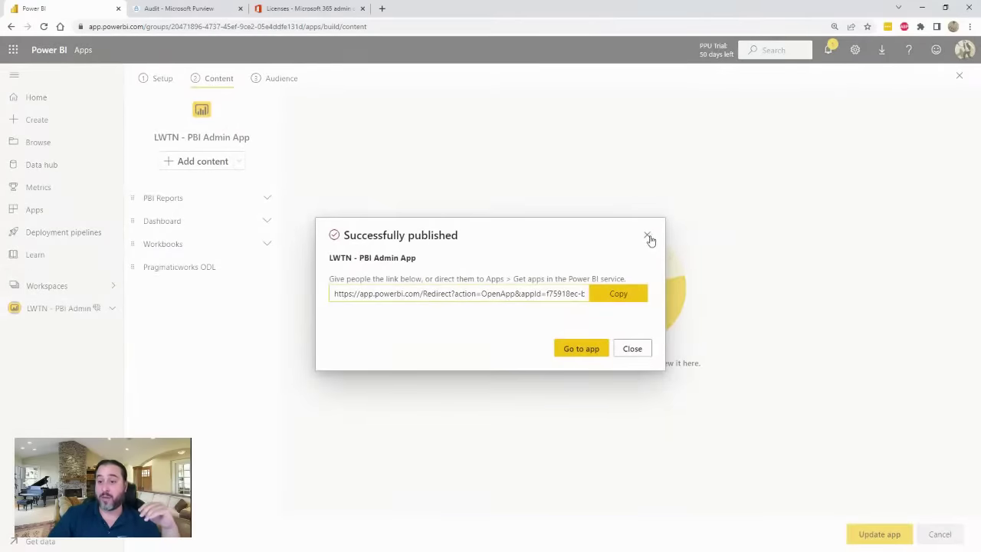
{"action": "left_click", "coordinate": [648, 237]}
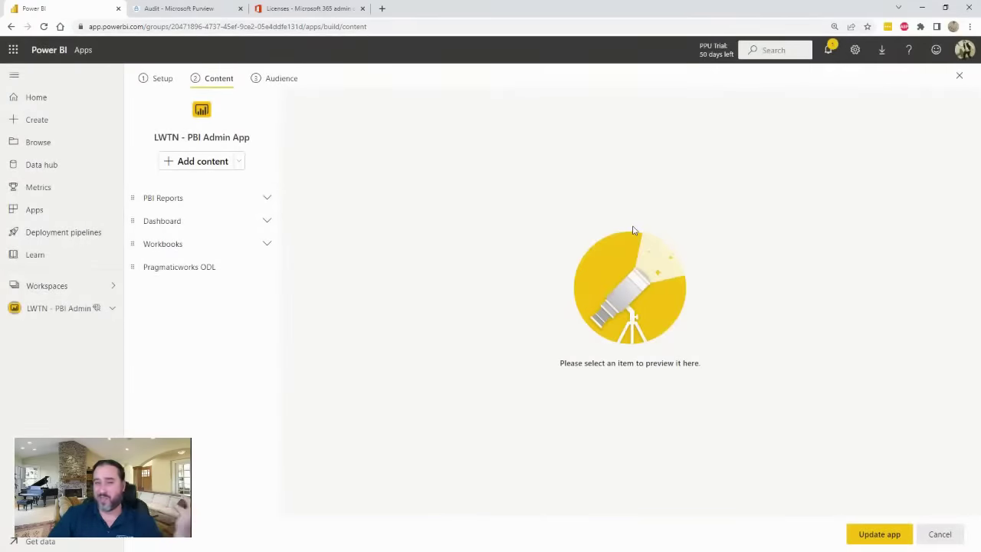
From Apps > Get apps, filter to Organizational apps and install the LWTN - PBI Admin App
{"action": "left_click", "coordinate": [35, 218]}
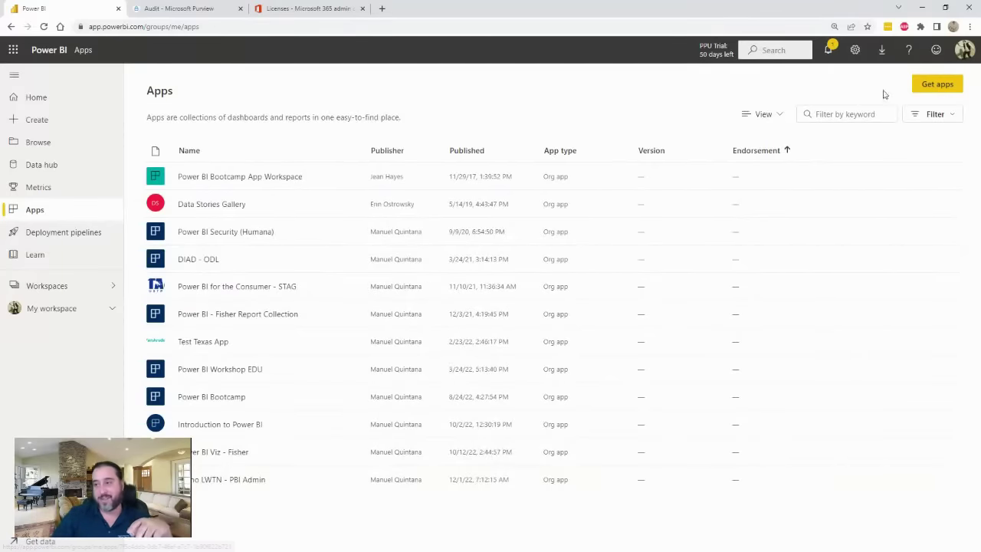
{"action": "left_click", "coordinate": [936, 86]}
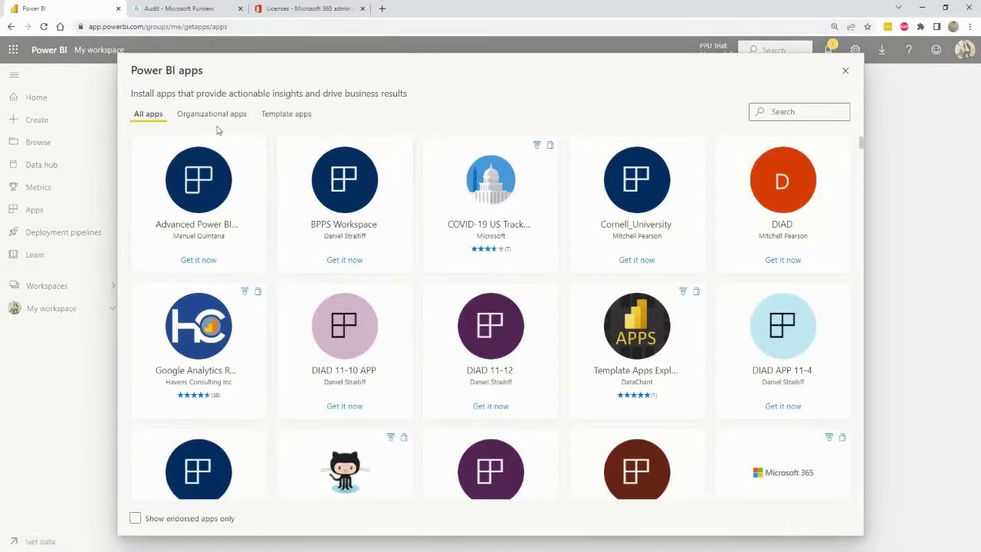
{"action": "scroll", "coordinate": [350, 286], "scroll_direction": "down", "scroll_amount": 3}
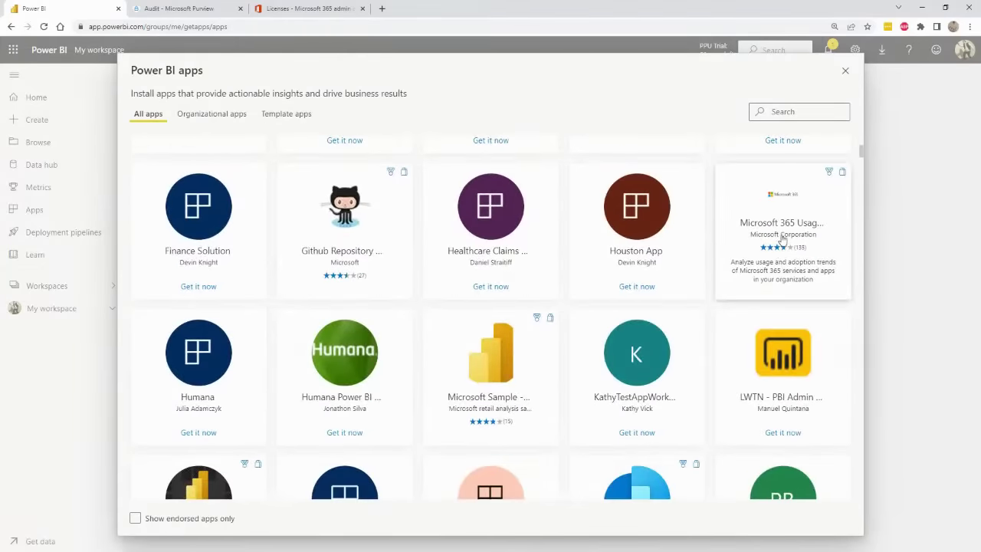
{"action": "scroll", "coordinate": [781, 241], "scroll_direction": "down", "scroll_amount": 2}
{"action": "scroll", "coordinate": [490, 260], "scroll_direction": "down", "scroll_amount": 2}
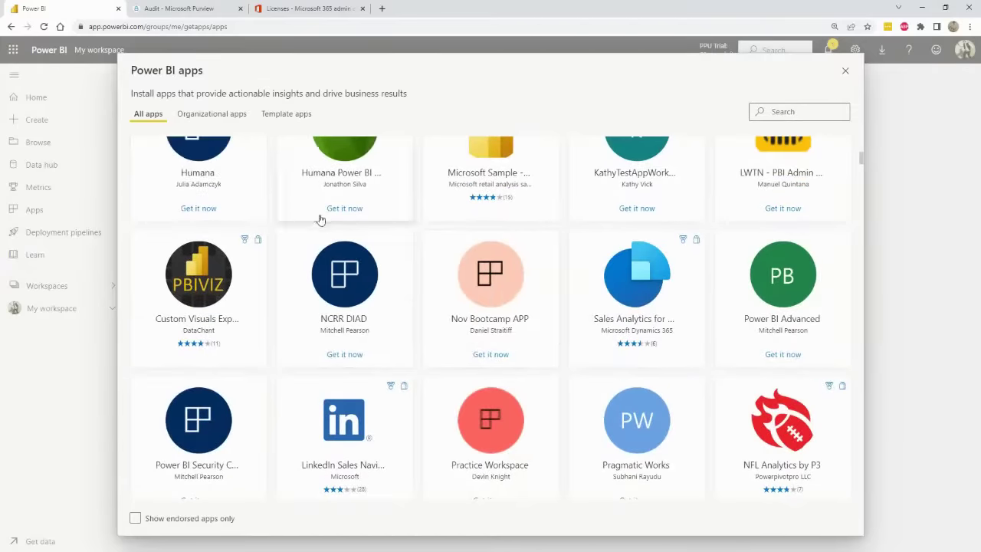
{"action": "scroll", "coordinate": [324, 222], "scroll_direction": "down", "scroll_amount": 1}
{"action": "scroll", "coordinate": [672, 294], "scroll_direction": "down", "scroll_amount": 3}
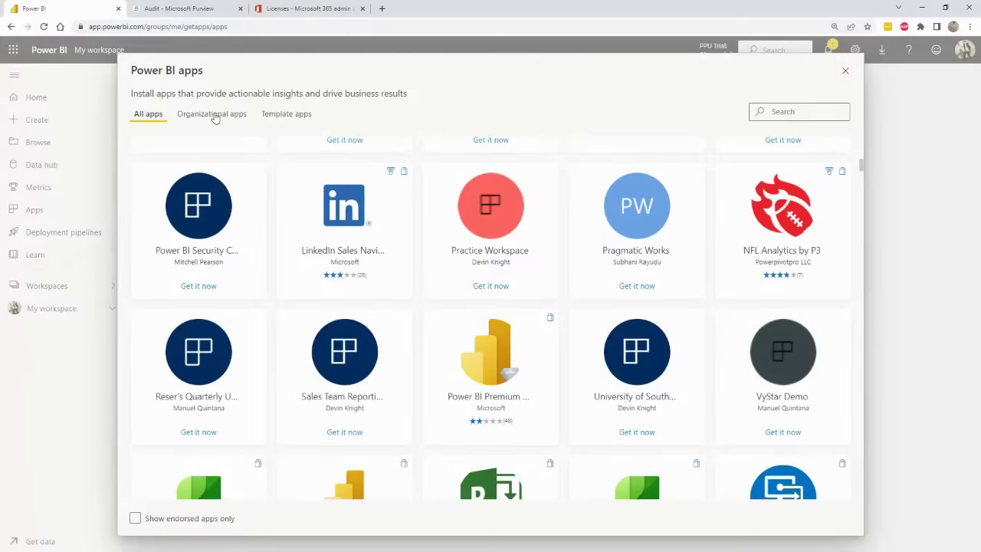
{"action": "left_click", "coordinate": [215, 114]}
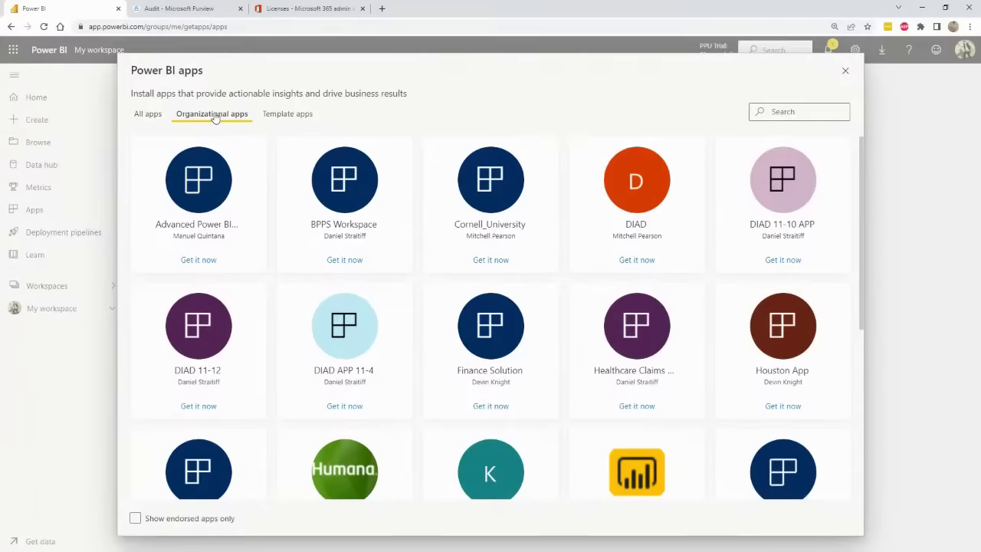
{"action": "scroll", "coordinate": [586, 298], "scroll_direction": "down", "scroll_amount": 2}
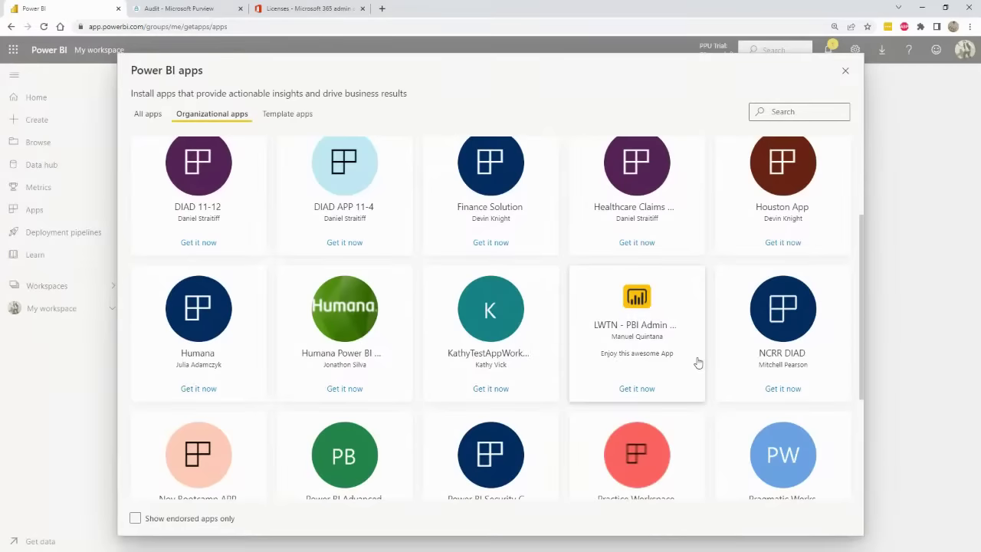
{"action": "left_click", "coordinate": [646, 390]}
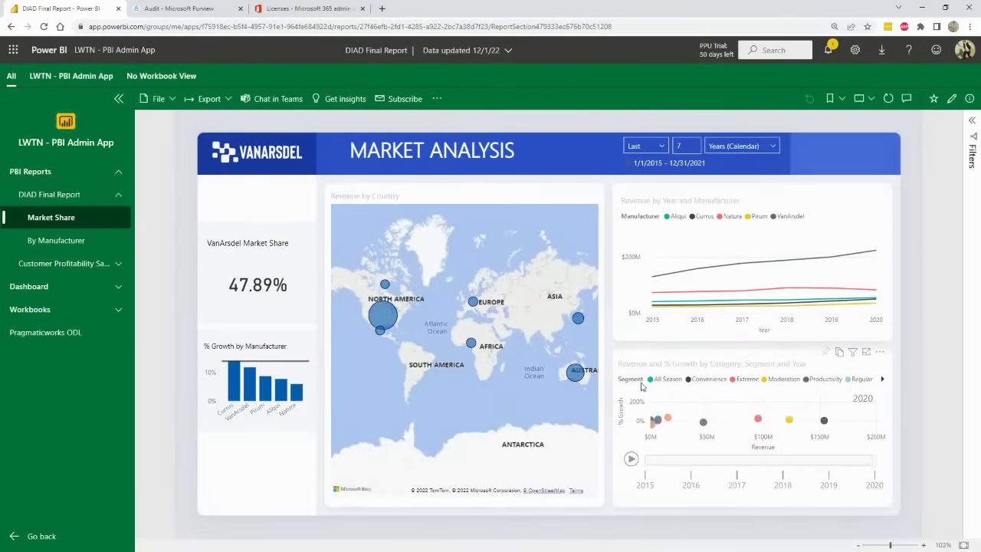
{"action": "left_click", "coordinate": [57, 333]}
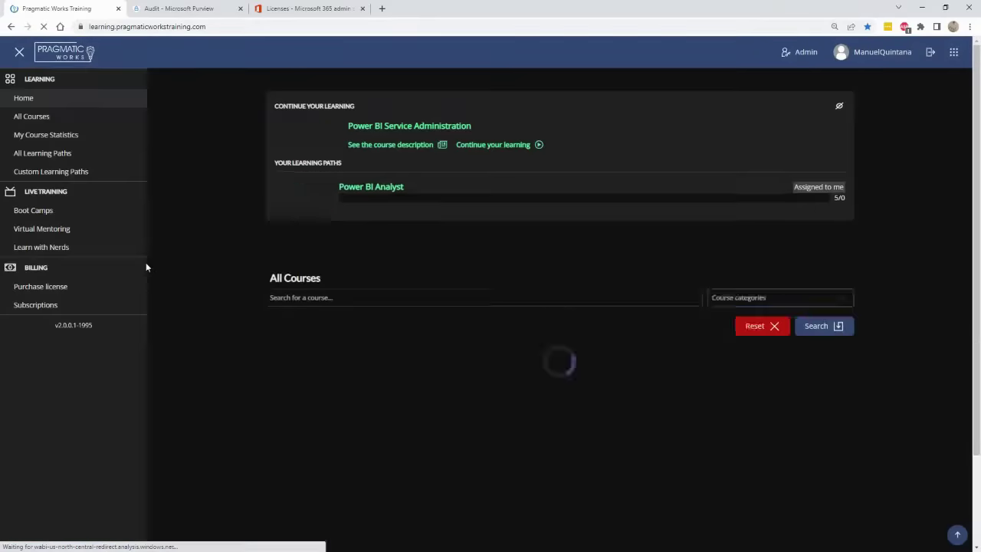
{"action": "key", "text": "alt+Left"}
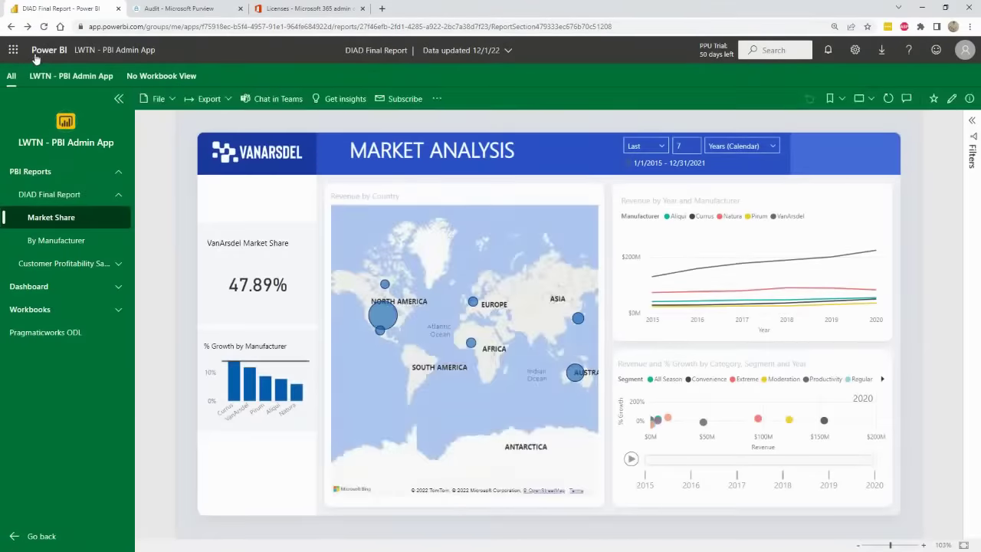
{"action": "left_click", "coordinate": [38, 51]}
{"action": "left_click", "coordinate": [44, 210]}
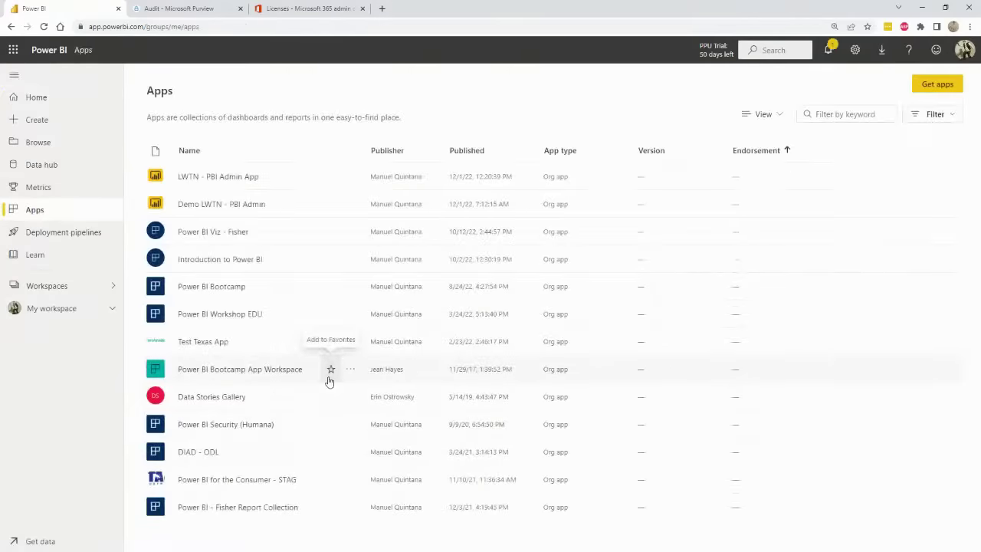
{"action": "left_click", "coordinate": [203, 178]}
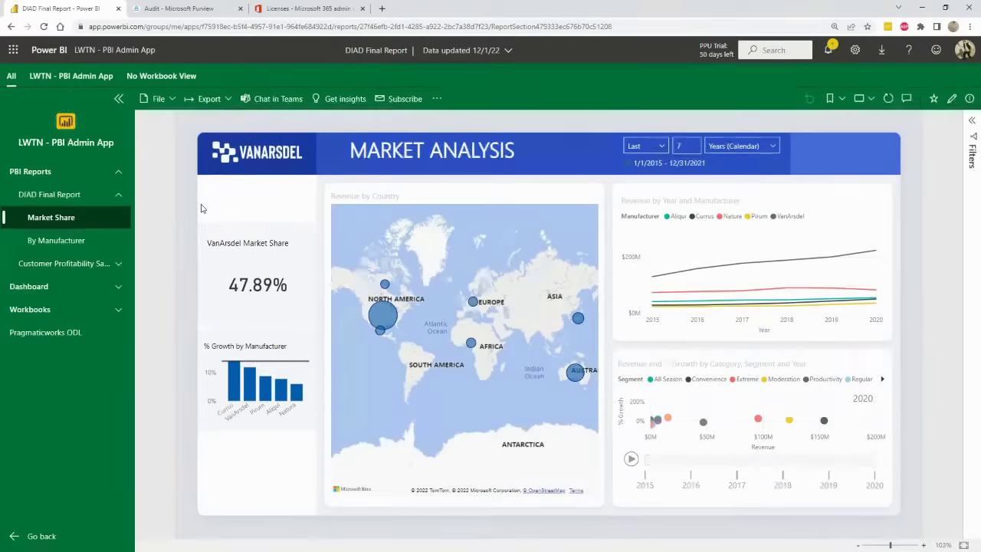
{"action": "left_click", "coordinate": [508, 51]}
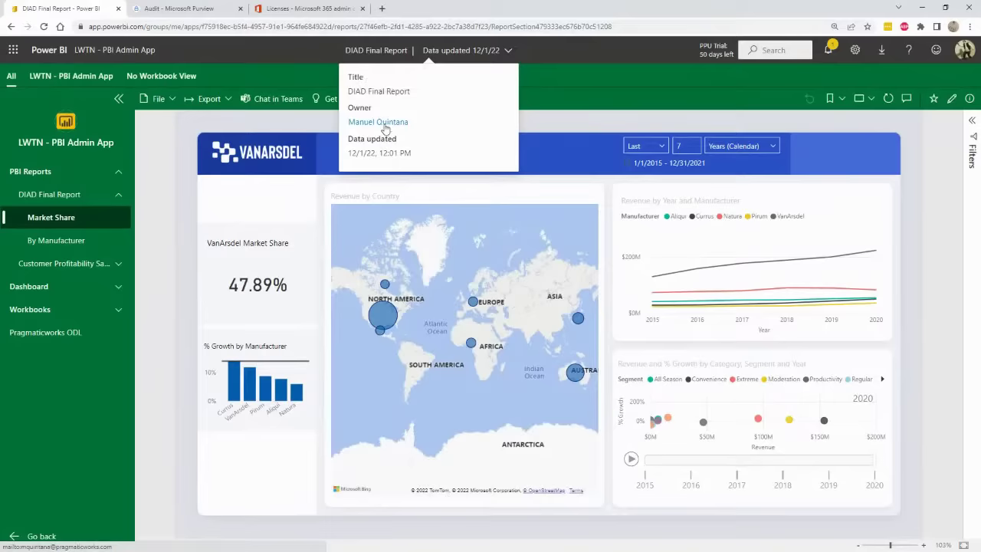
{"action": "left_click", "coordinate": [385, 128]}
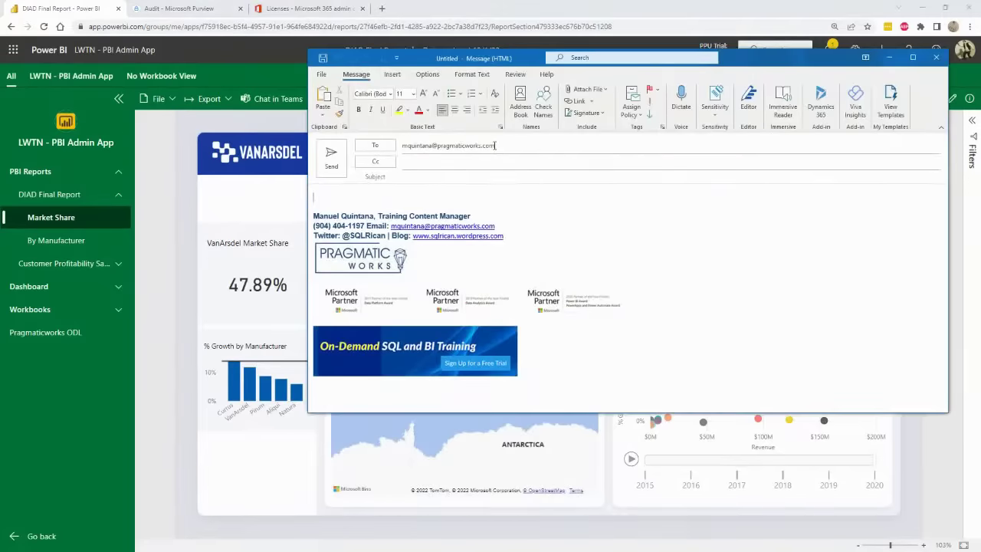
{"action": "left_click", "coordinate": [935, 58]}
{"action": "left_click", "coordinate": [494, 309]}
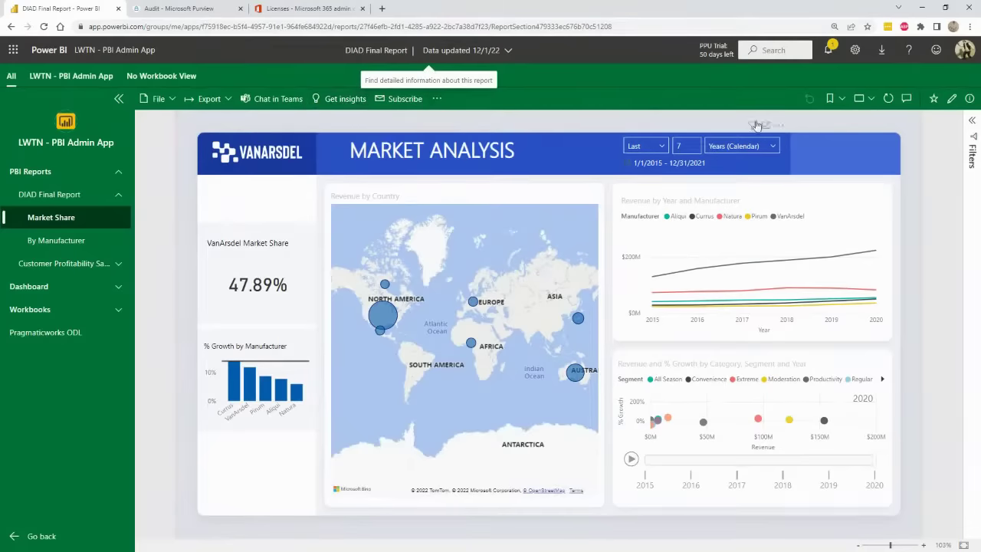
{"action": "left_click", "coordinate": [907, 100]}
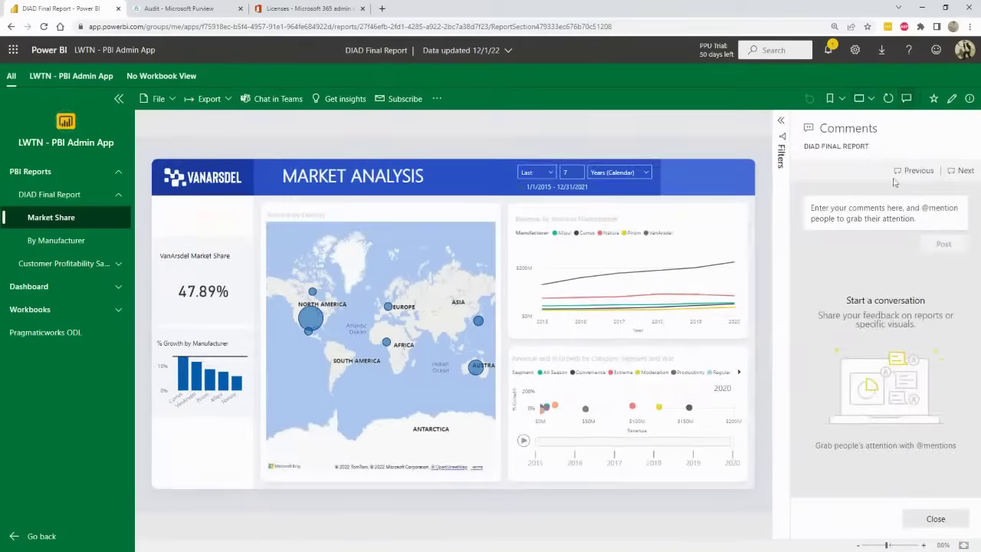
{"action": "left_click", "coordinate": [835, 211]}
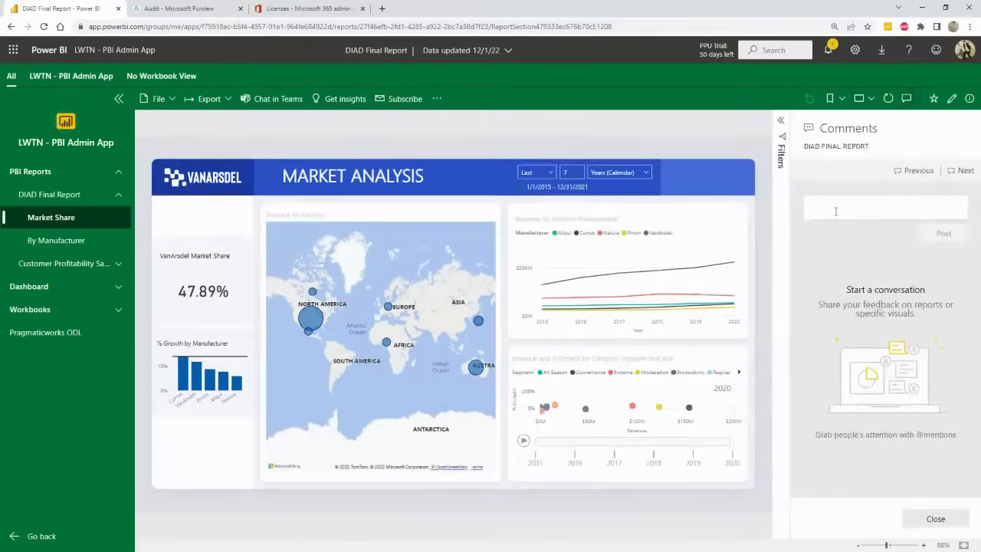
{"action": "type", "text": "@devin"}
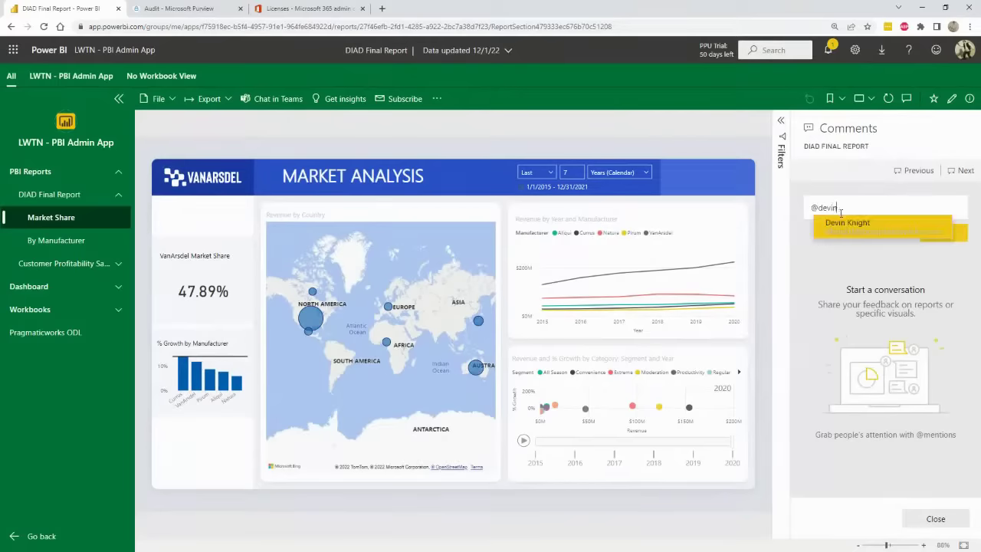
{"action": "left_click", "coordinate": [506, 49]}
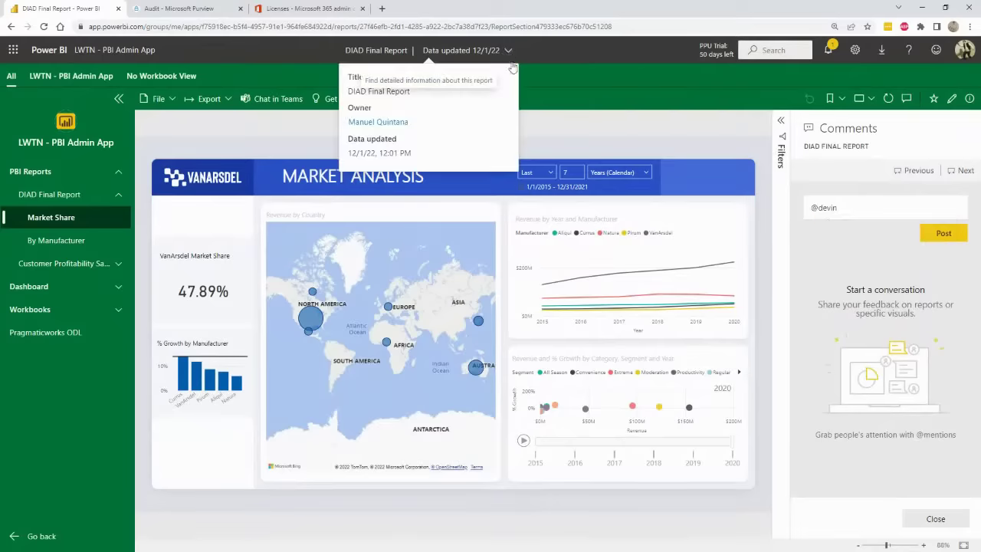
{"action": "left_click", "coordinate": [850, 197]}
{"action": "left_click_drag", "start_coordinate": [850, 198], "coordinate": [789, 213]}
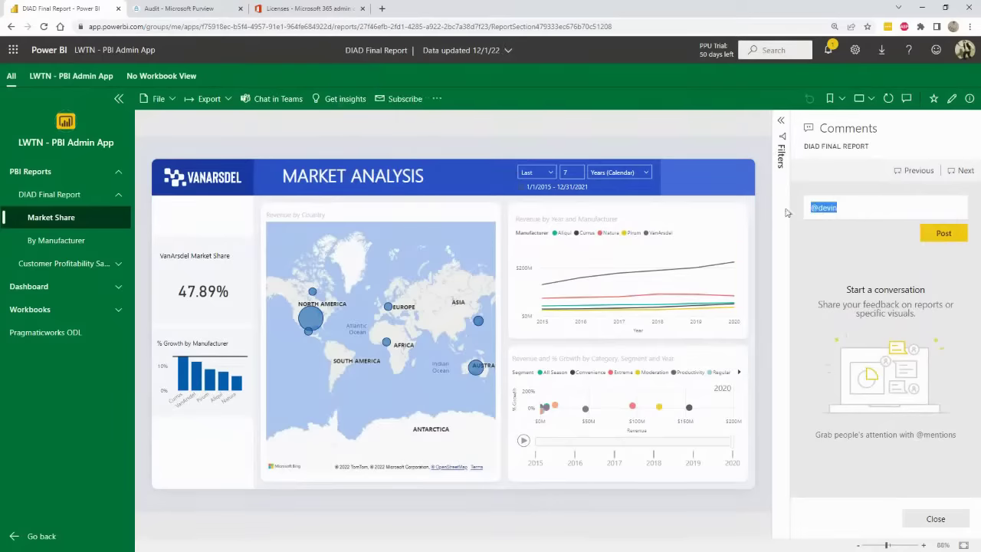
{"action": "left_click", "coordinate": [936, 519]}
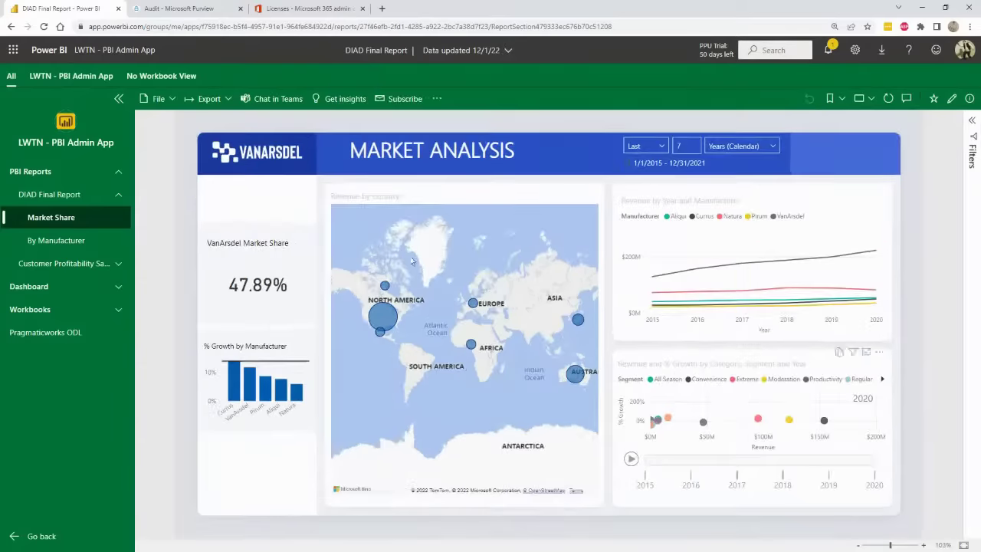
{"action": "left_click", "coordinate": [52, 51]}
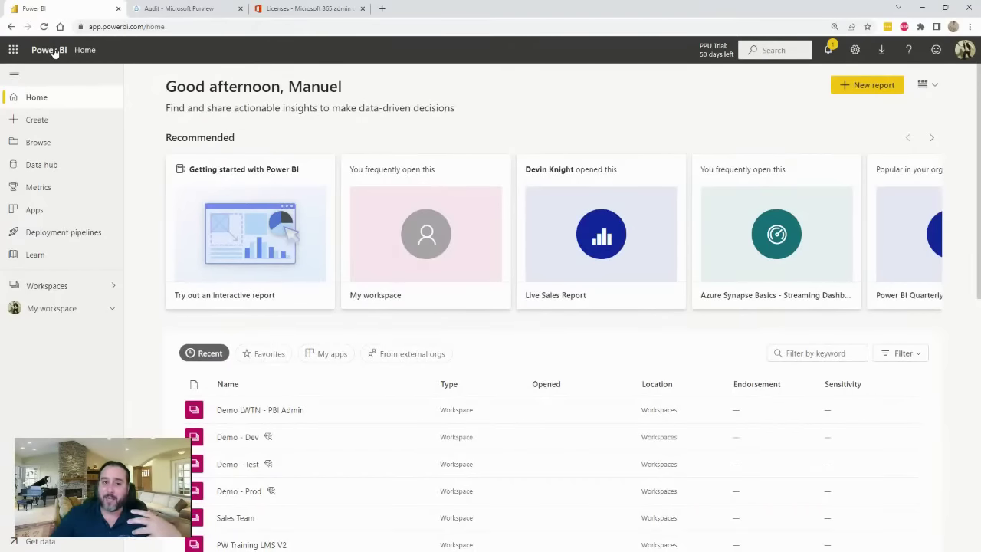
Open the LWTN - PBI Admin workspace from the Workspaces list
{"action": "left_click", "coordinate": [57, 291]}
{"action": "scroll", "coordinate": [186, 366], "scroll_direction": "down", "scroll_amount": 5}
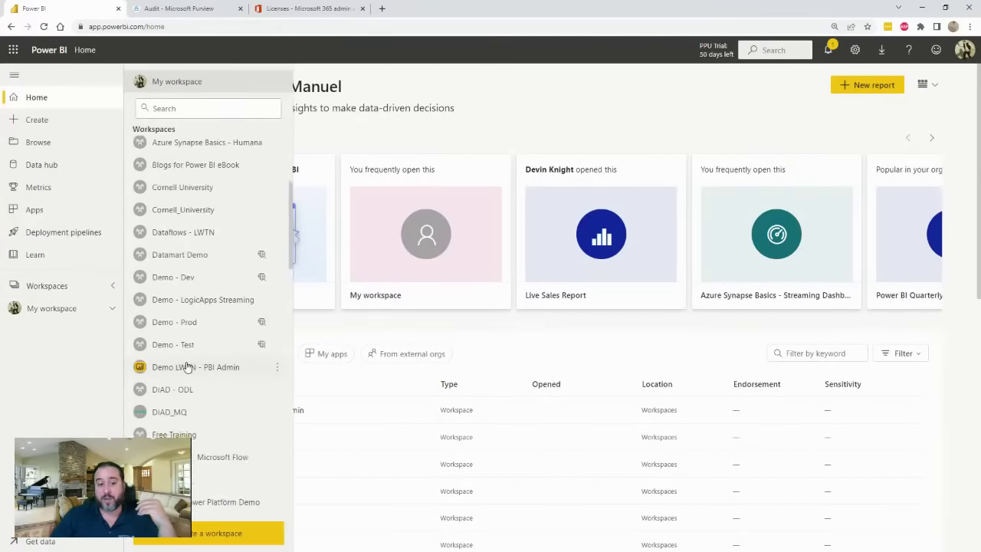
{"action": "left_click", "coordinate": [186, 375]}
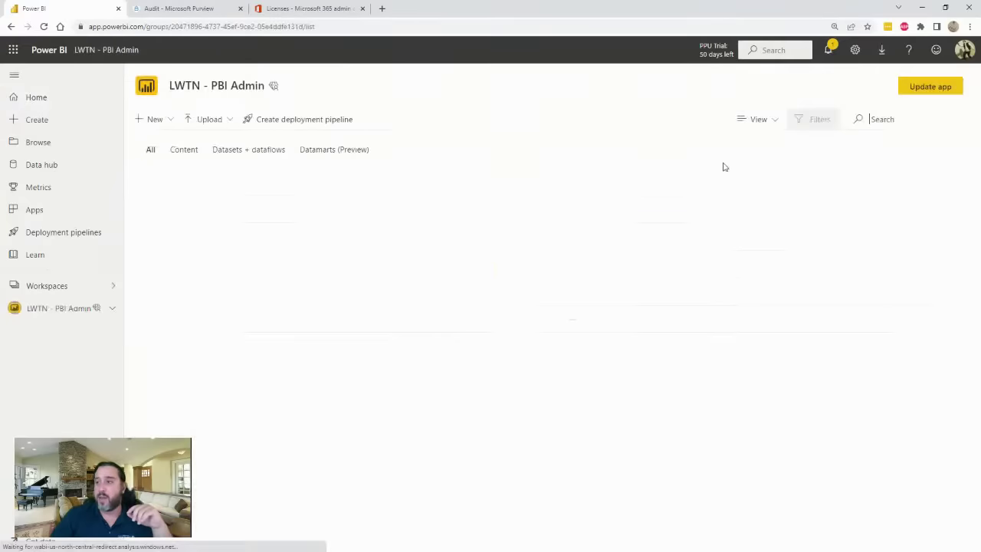
Open the app update editor at Audience, then cancel without saving changes
{"action": "left_click", "coordinate": [914, 99]}
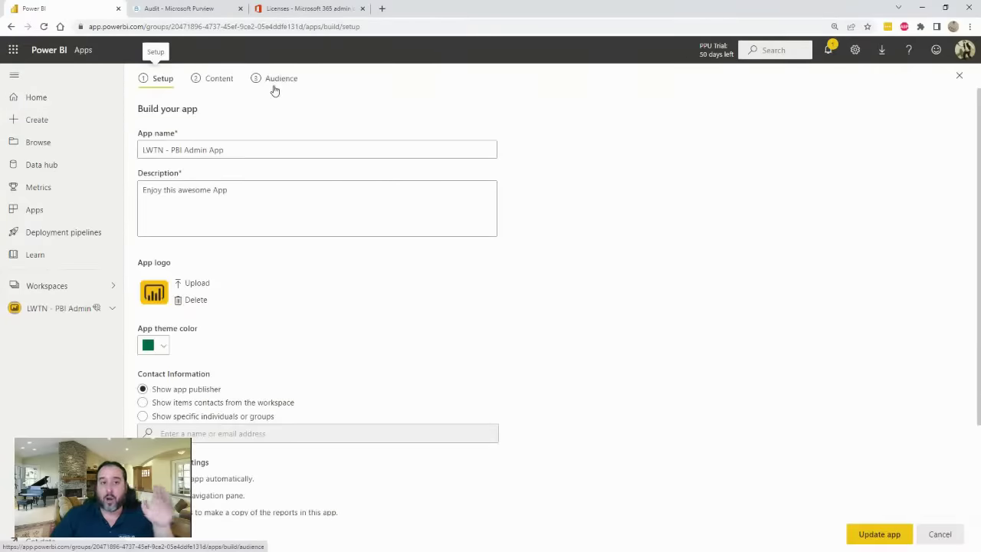
{"action": "left_click", "coordinate": [276, 83]}
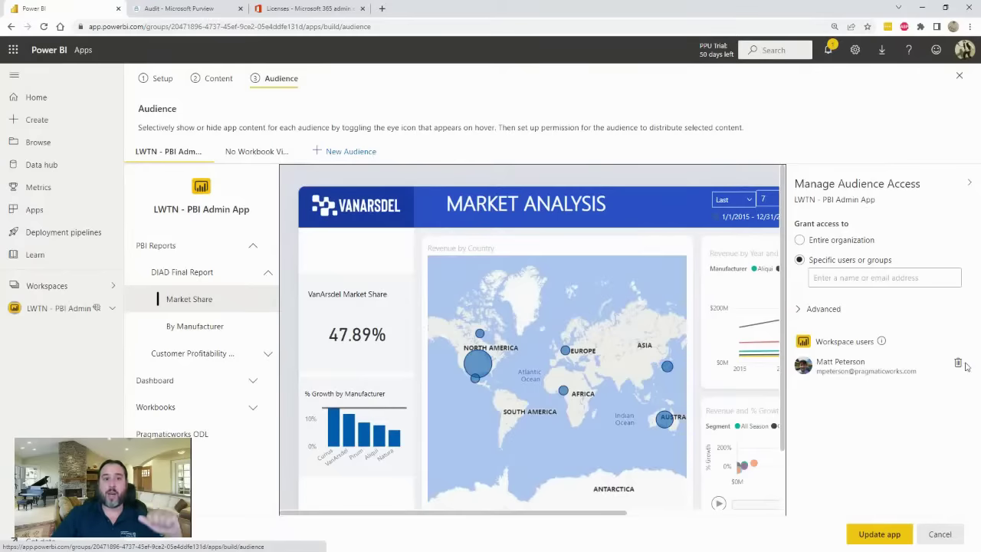
{"action": "left_click", "coordinate": [939, 534]}
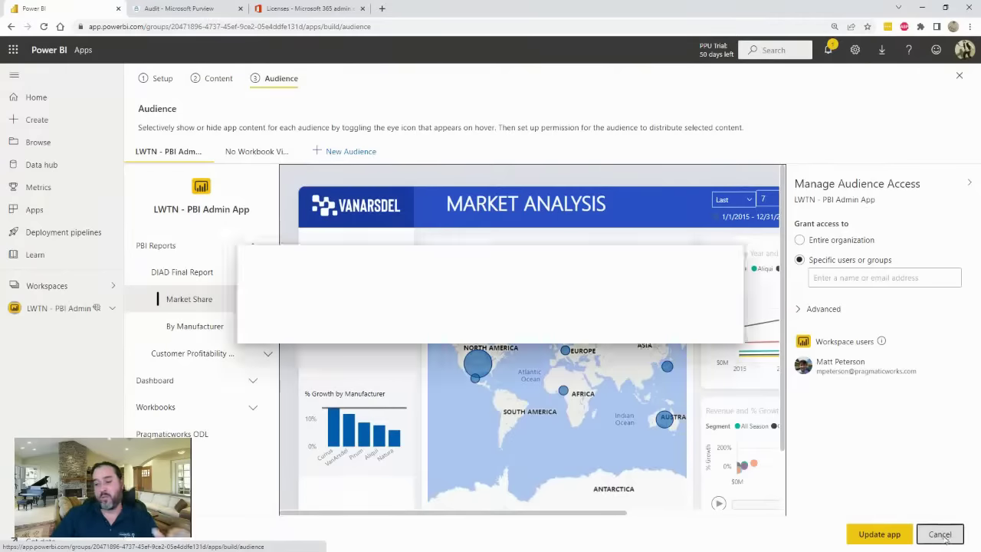
{"action": "left_click", "coordinate": [657, 322]}
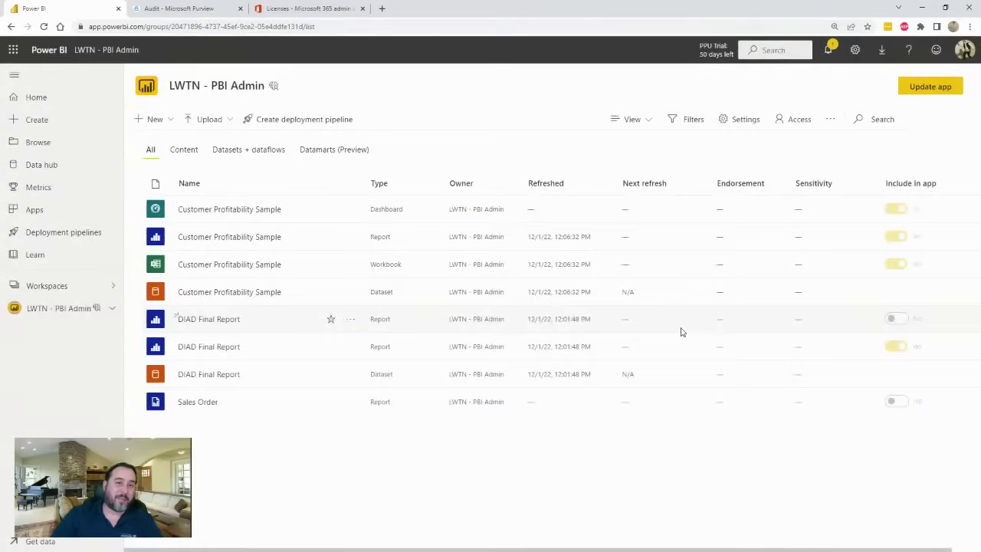
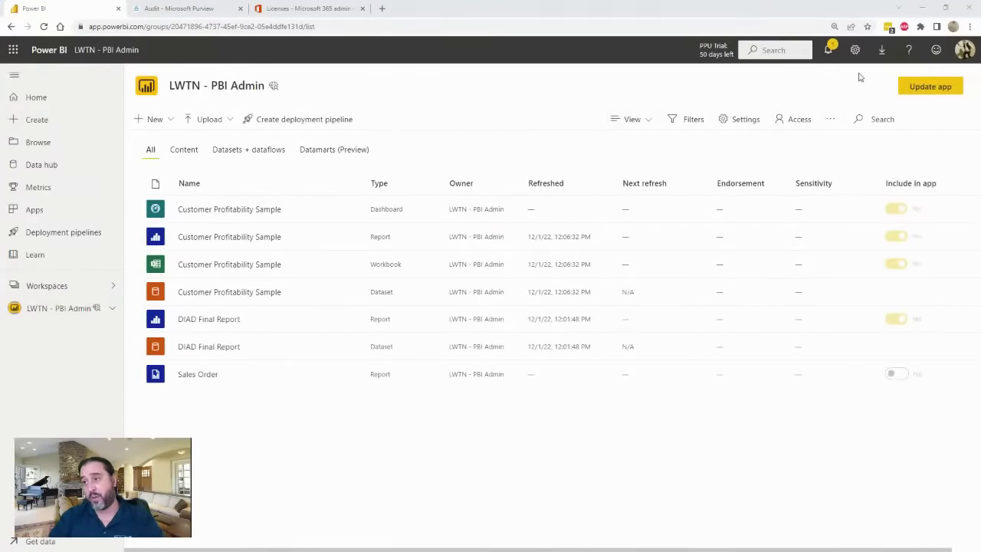
Open the Data Gateway download page from Power BI's Download menu
{"action": "left_click_drag", "start_coordinate": [869, 65], "coordinate": [820, 130]}
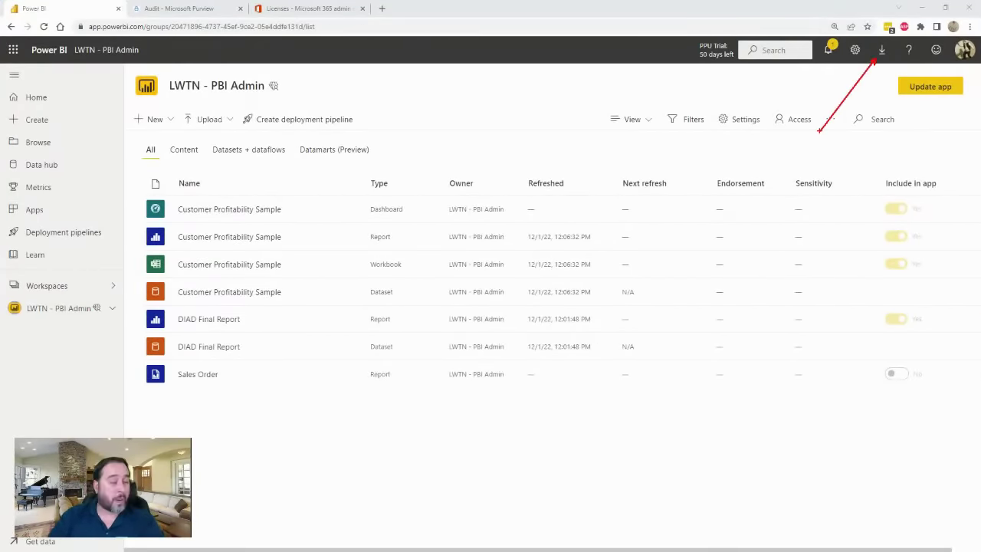
{"action": "left_click", "coordinate": [882, 49]}
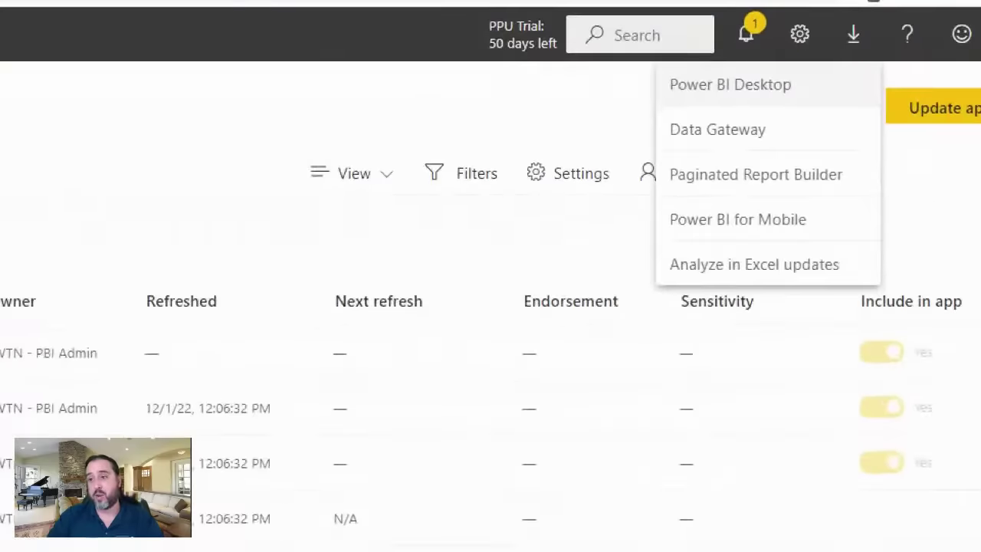
{"action": "left_click_drag", "start_coordinate": [650, 72], "coordinate": [566, 13]}
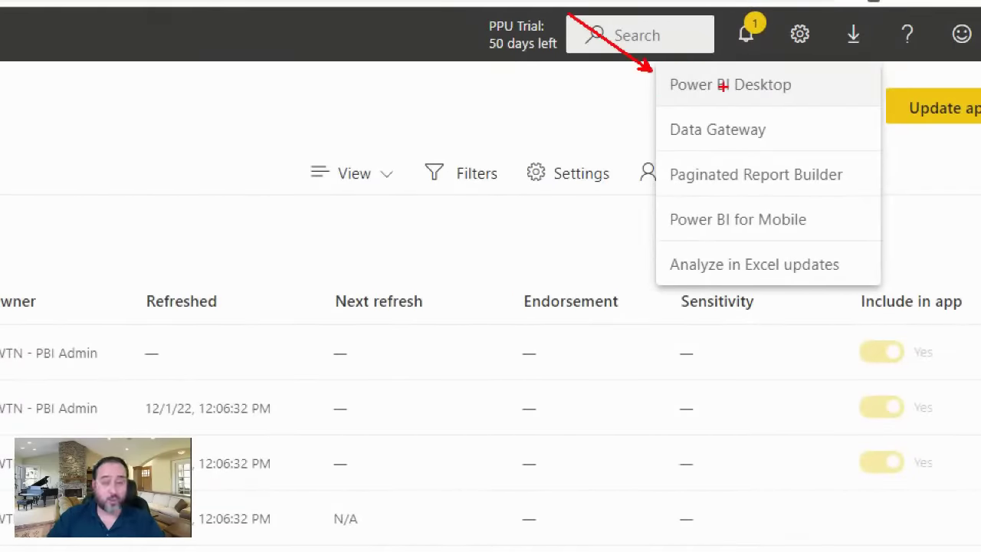
{"action": "left_click_drag", "start_coordinate": [658, 108], "coordinate": [775, 148]}
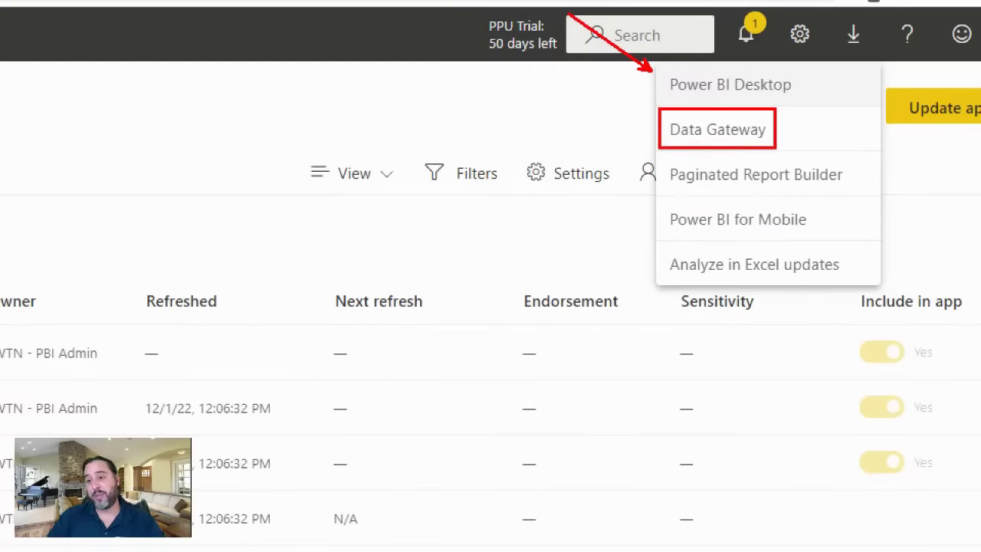
{"action": "left_click_drag", "start_coordinate": [862, 173], "coordinate": [941, 117]}
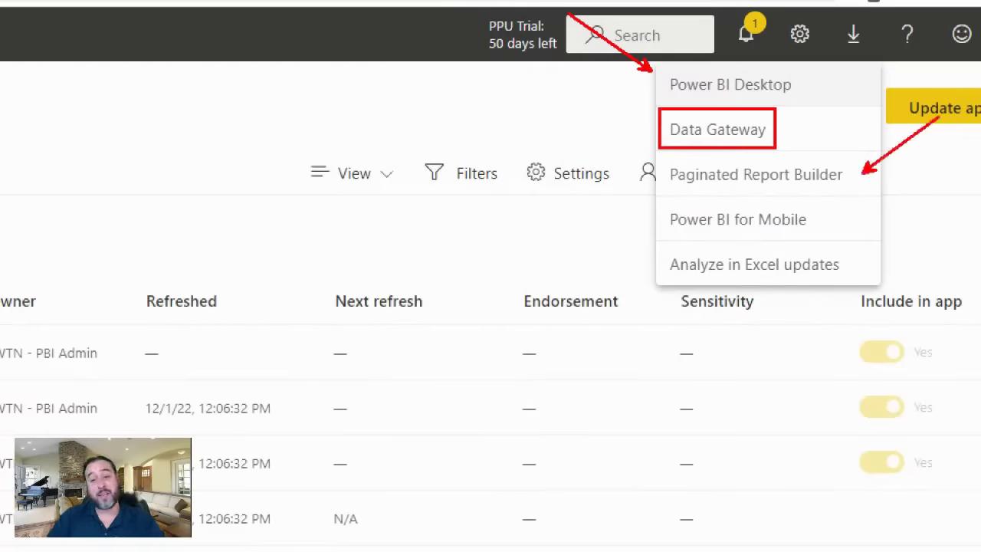
{"action": "key", "text": "Escape"}
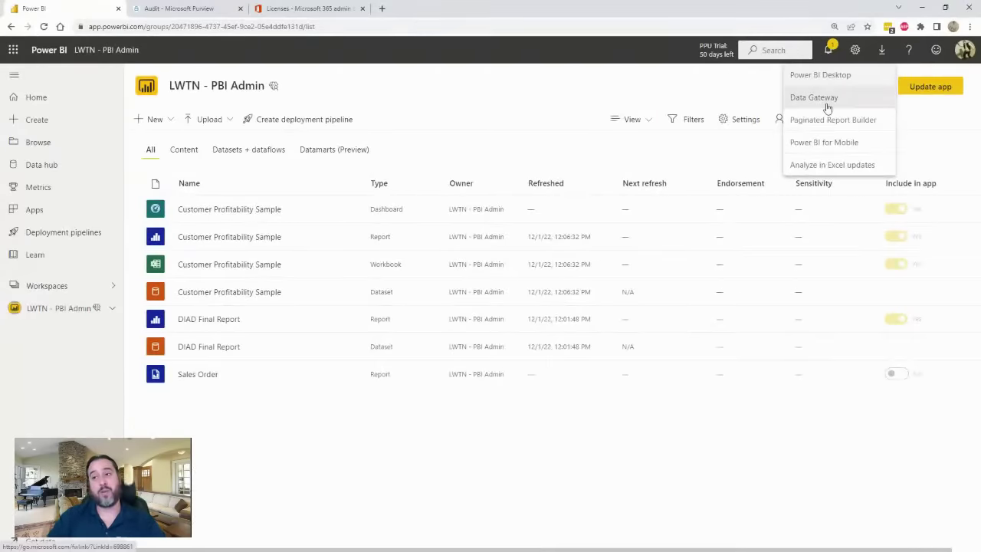
{"action": "left_click", "coordinate": [828, 107]}
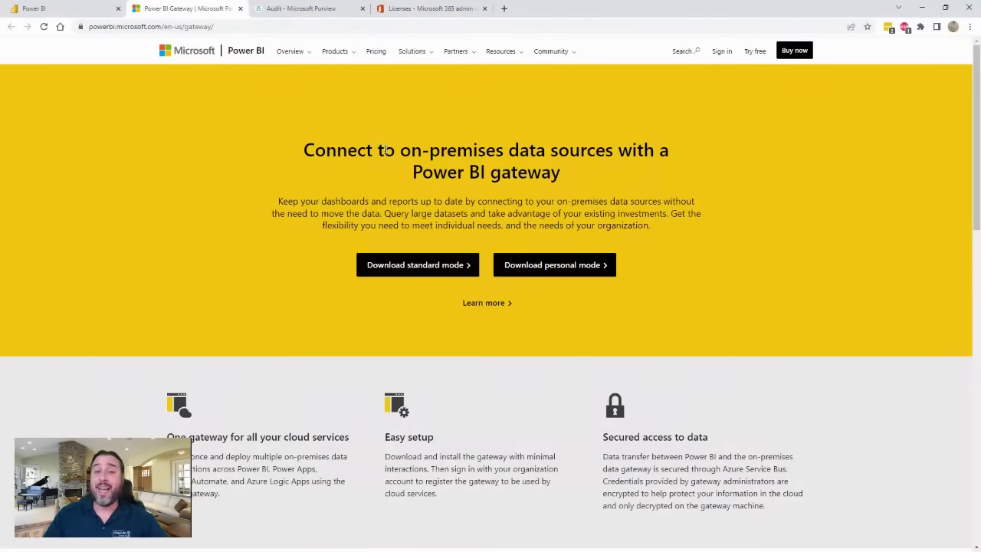
Close the Power BI Gateway download tab to return to the workspace
{"action": "left_click", "coordinate": [240, 8]}
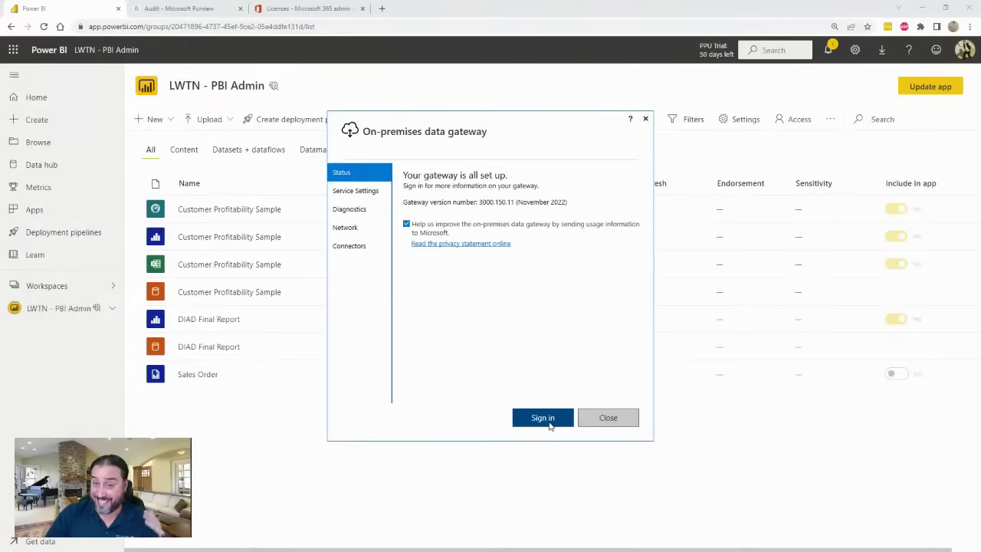
Sign in to the on-premises data gateway with the work email and matching Azure account
{"action": "left_click", "coordinate": [549, 424]}
{"action": "left_click", "coordinate": [416, 193]}
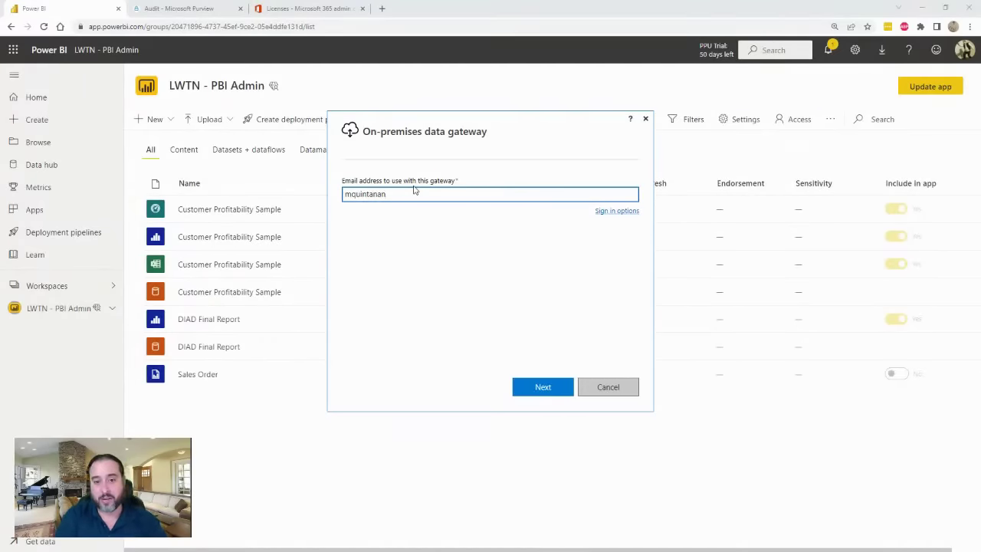
{"action": "key", "text": "Return"}
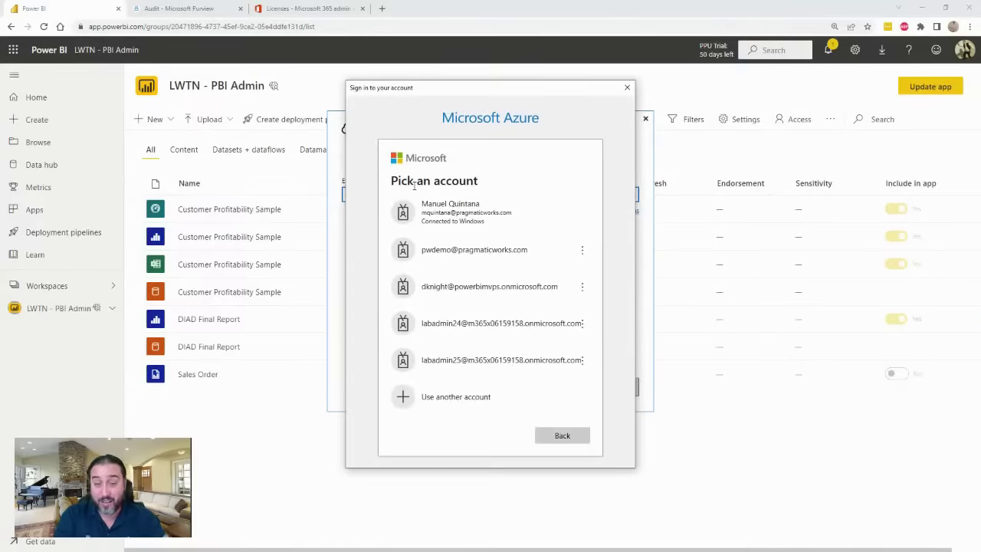
{"action": "left_click", "coordinate": [444, 216]}
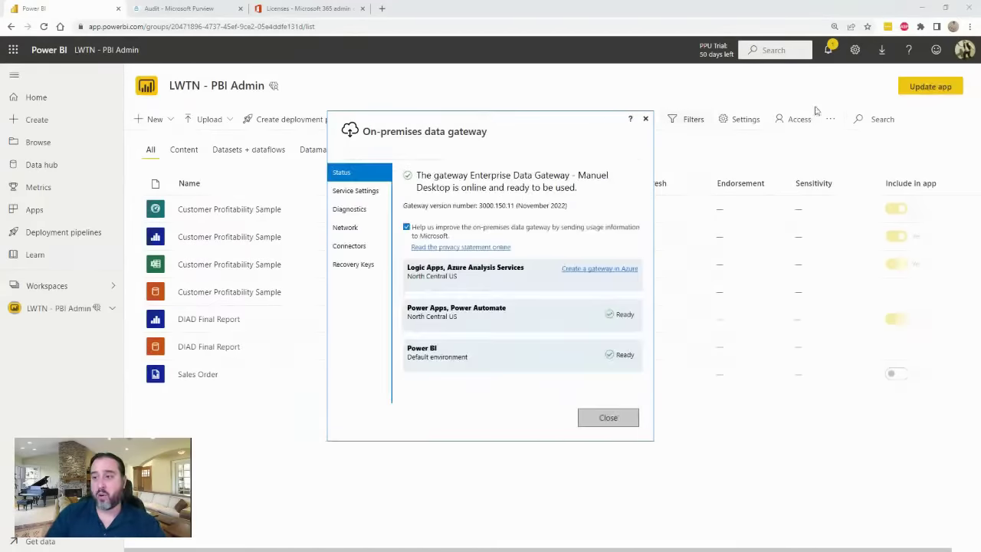
Look over the Power BI settings list, then return to the LWTN - PBI Admin workspace
{"action": "left_click", "coordinate": [855, 49]}
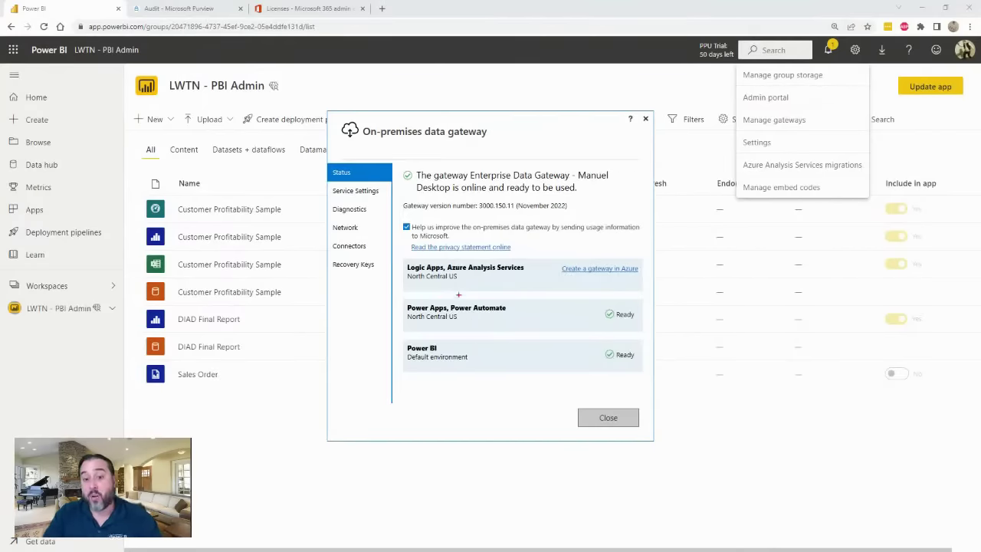
{"action": "left_click_drag", "start_coordinate": [397, 298], "coordinate": [510, 323]}
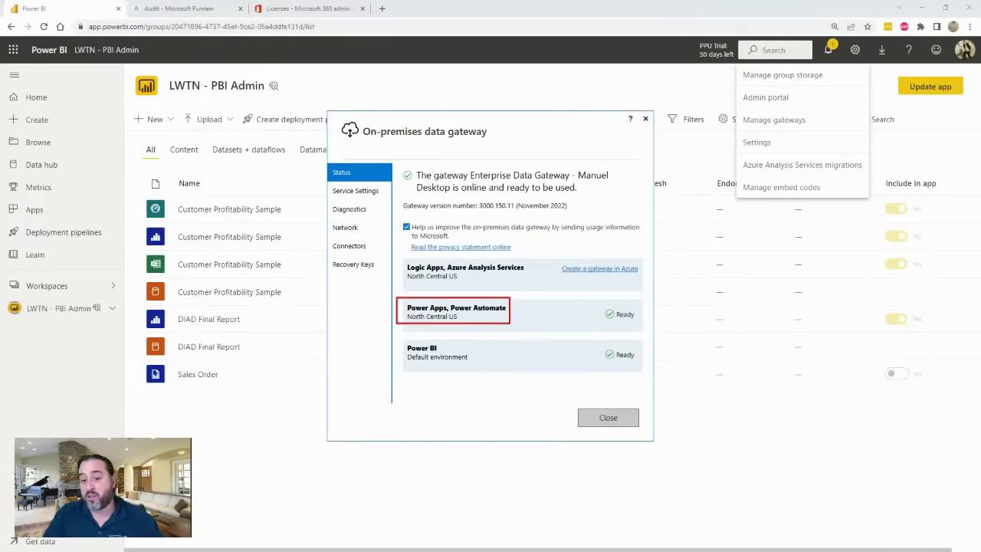
{"action": "left_click_drag", "start_coordinate": [469, 351], "coordinate": [516, 319]}
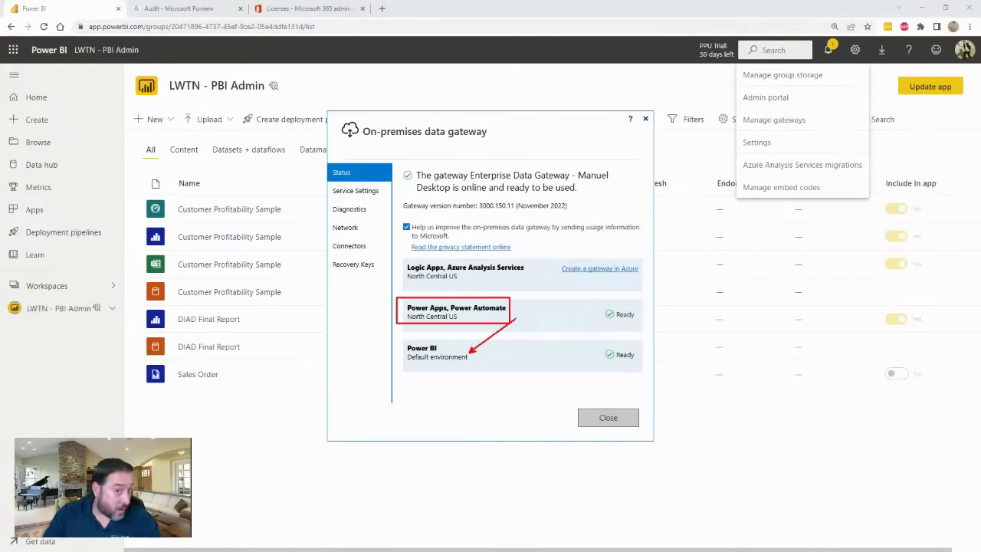
{"action": "key", "text": "Escape"}
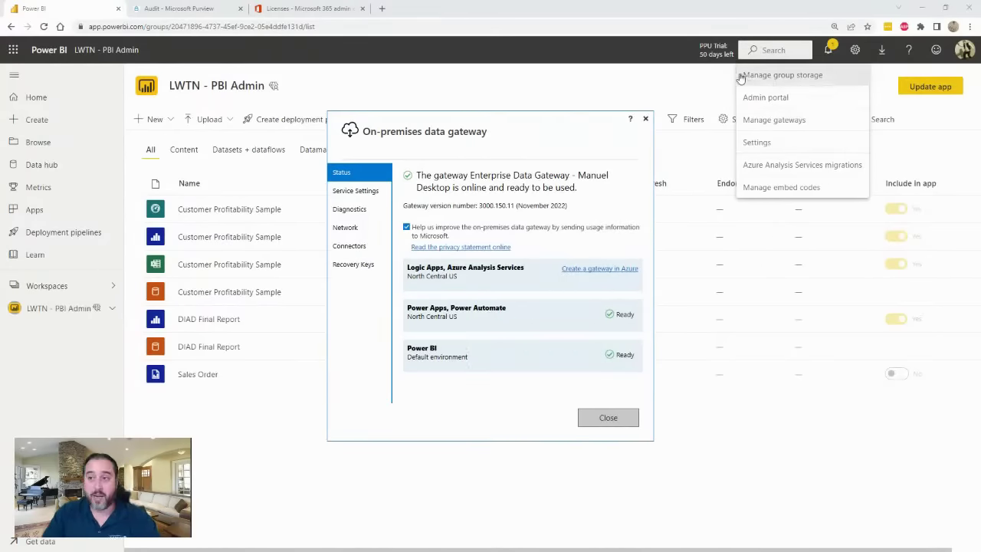
{"action": "left_click", "coordinate": [677, 83]}
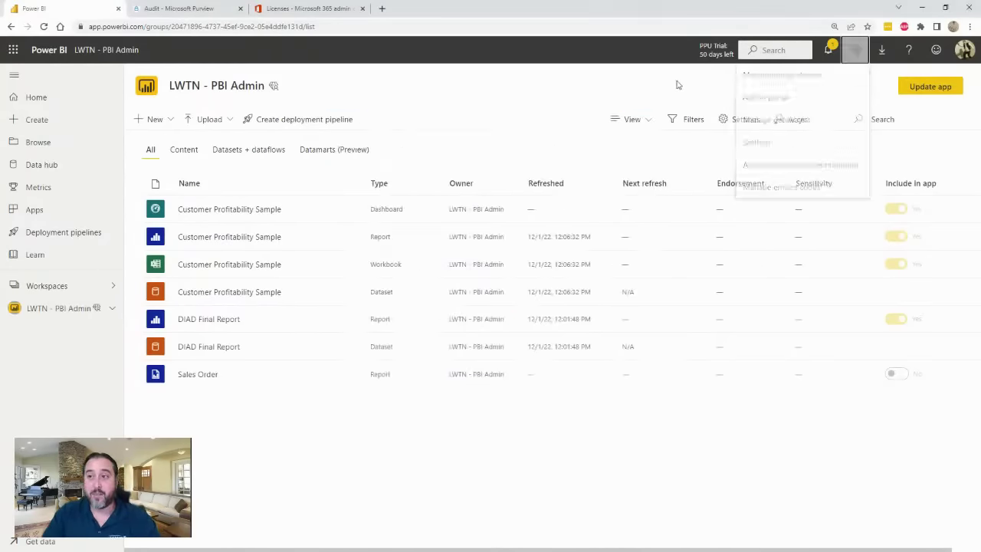
{"action": "left_click", "coordinate": [910, 54]}
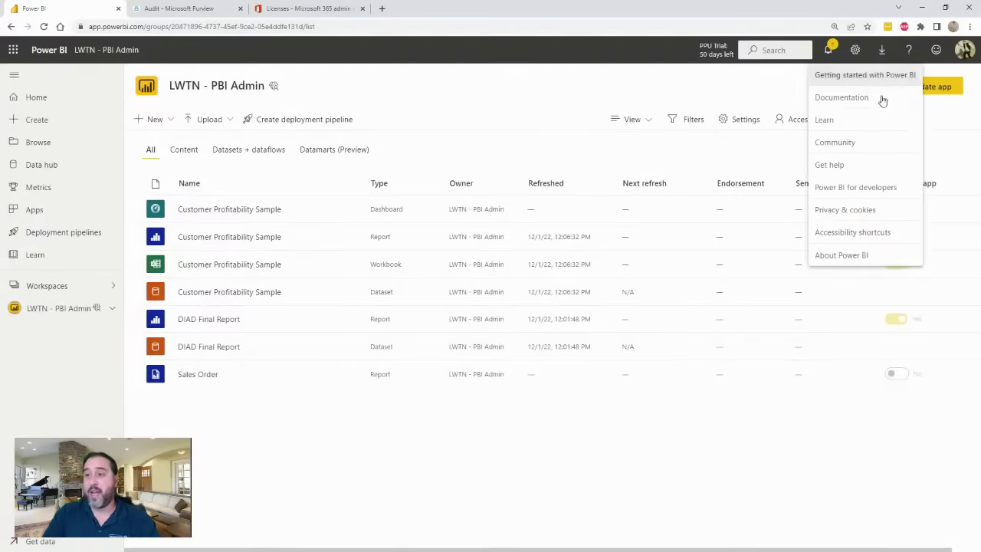
{"action": "left_click", "coordinate": [842, 256]}
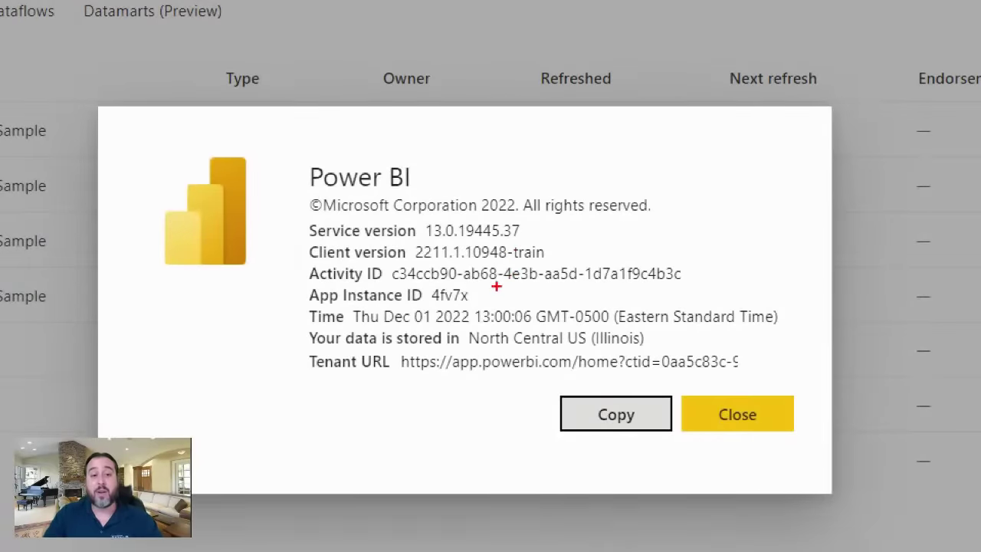
{"action": "left_click_drag", "start_coordinate": [299, 329], "coordinate": [658, 350]}
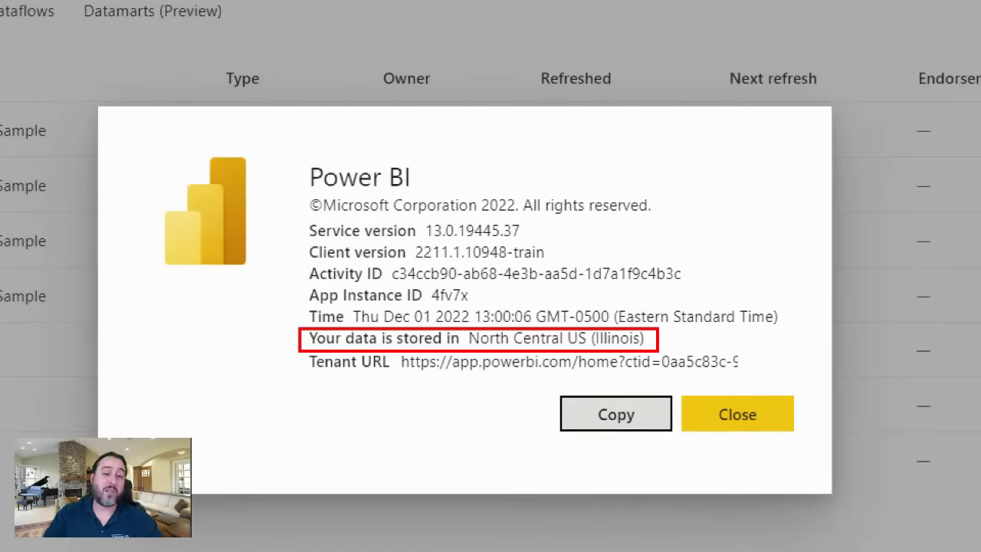
{"action": "left_click_drag", "start_coordinate": [450, 374], "coordinate": [356, 470]}
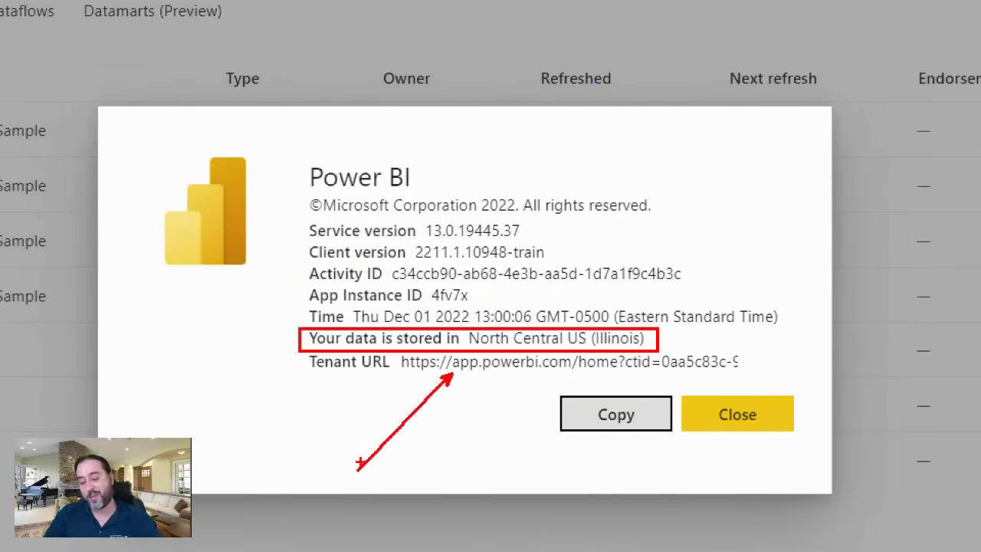
{"action": "key", "text": "Escape"}
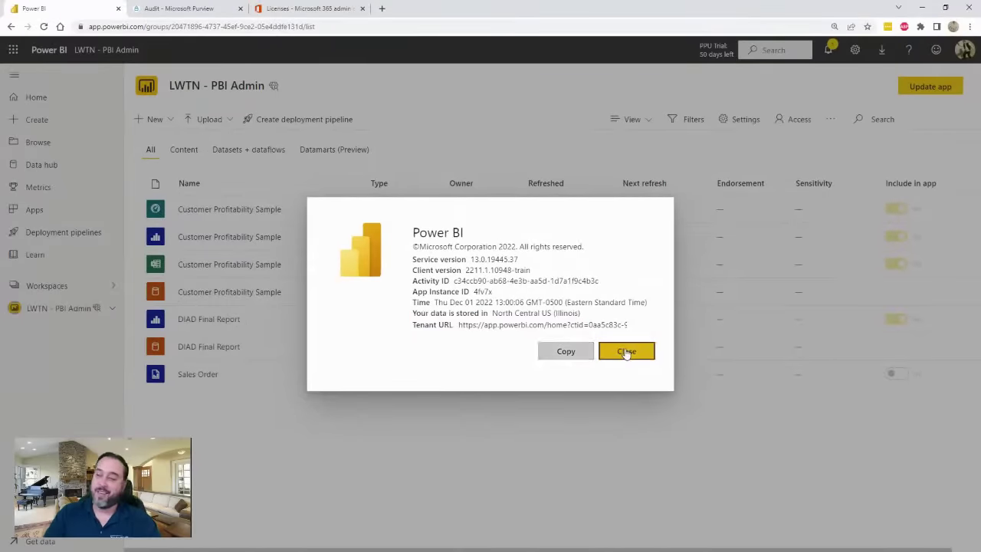
{"action": "left_click", "coordinate": [626, 351]}
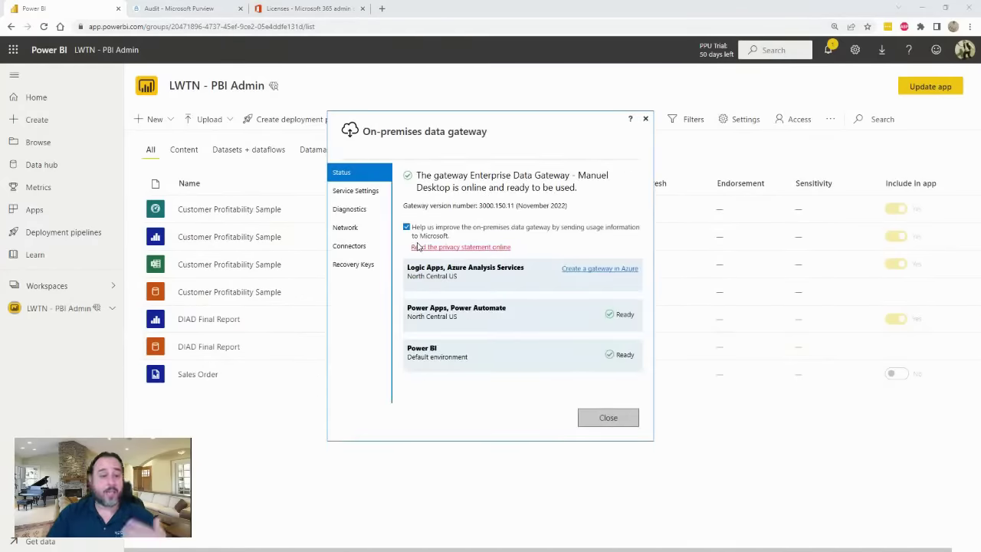
Confirm in Service Settings that the gateway runs as NT SERVICE\PBIEgwService, then close the window
{"action": "left_click", "coordinate": [376, 194]}
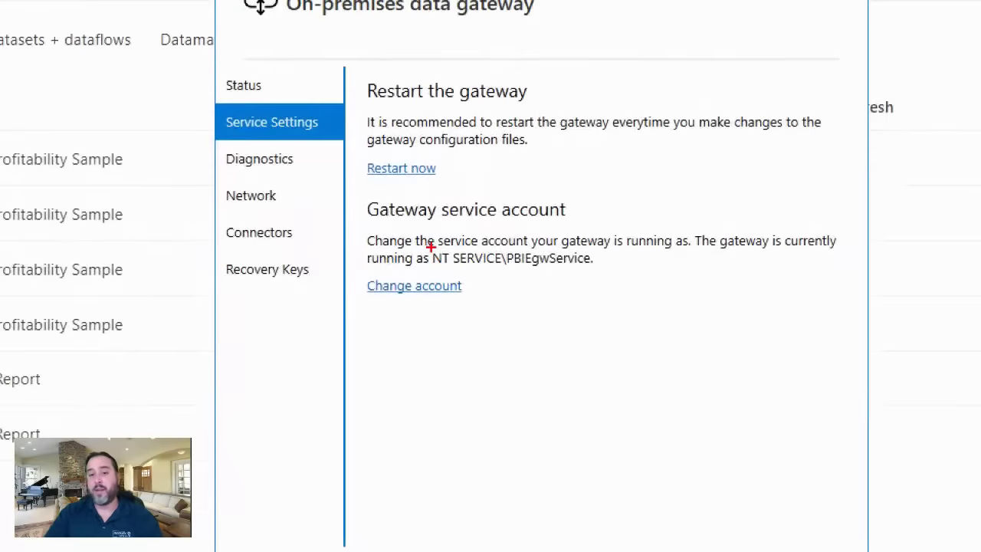
{"action": "left_click_drag", "start_coordinate": [424, 249], "coordinate": [603, 269]}
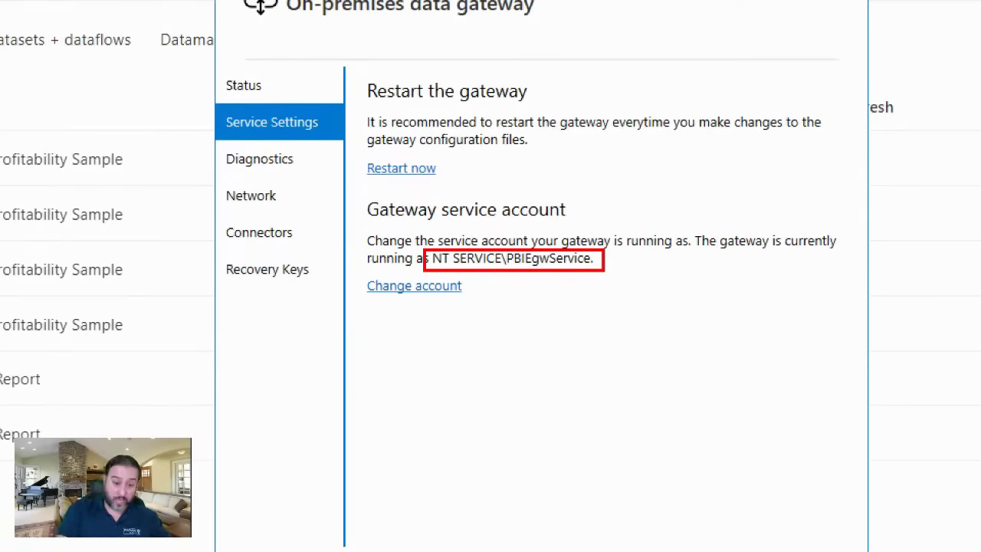
{"action": "key", "text": "e"}
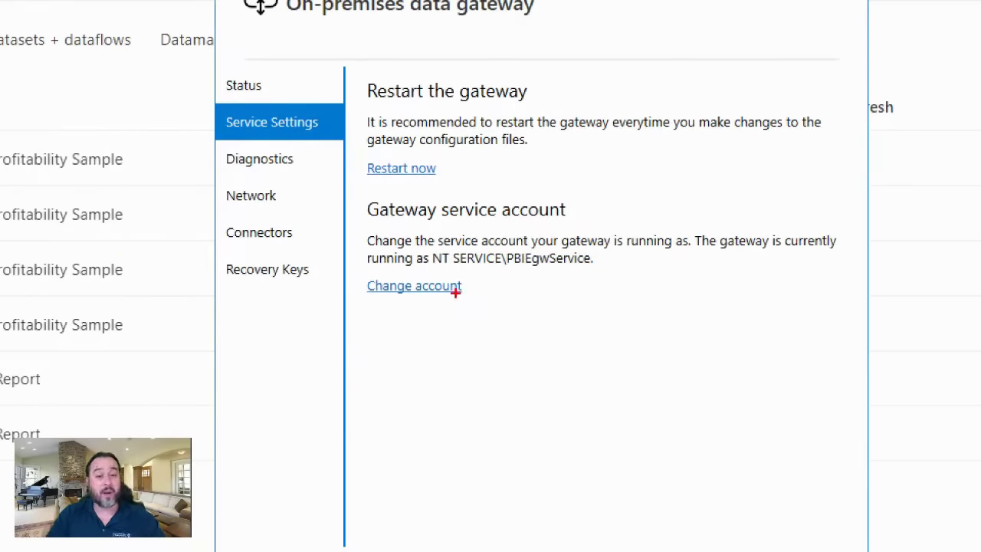
{"action": "left_click_drag", "start_coordinate": [449, 303], "coordinate": [572, 420]}
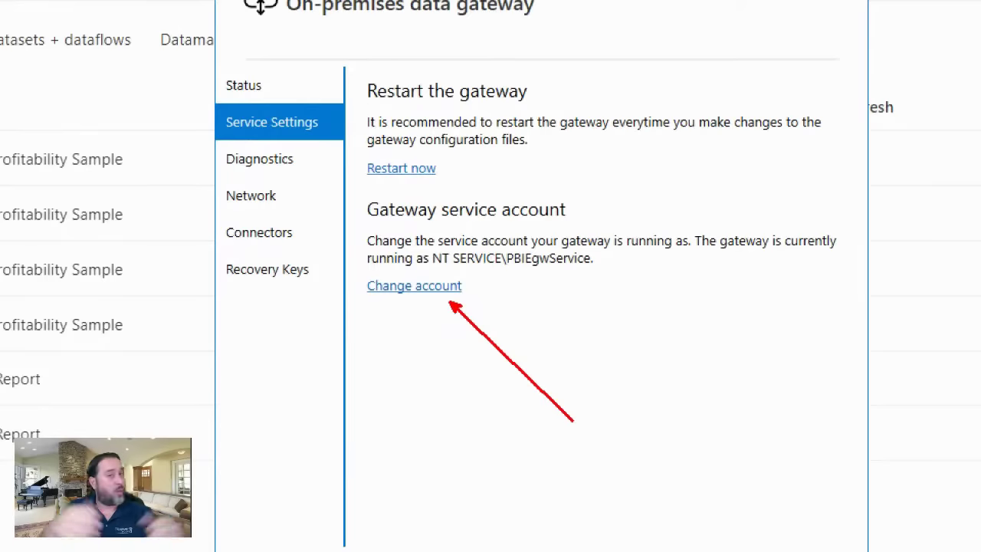
{"action": "key", "text": "Escape"}
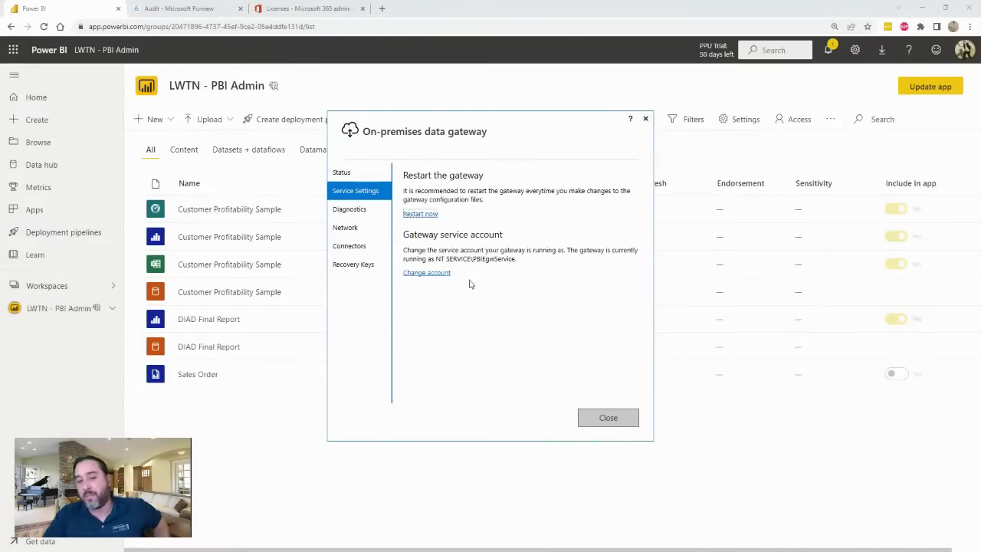
{"action": "left_click", "coordinate": [607, 417]}
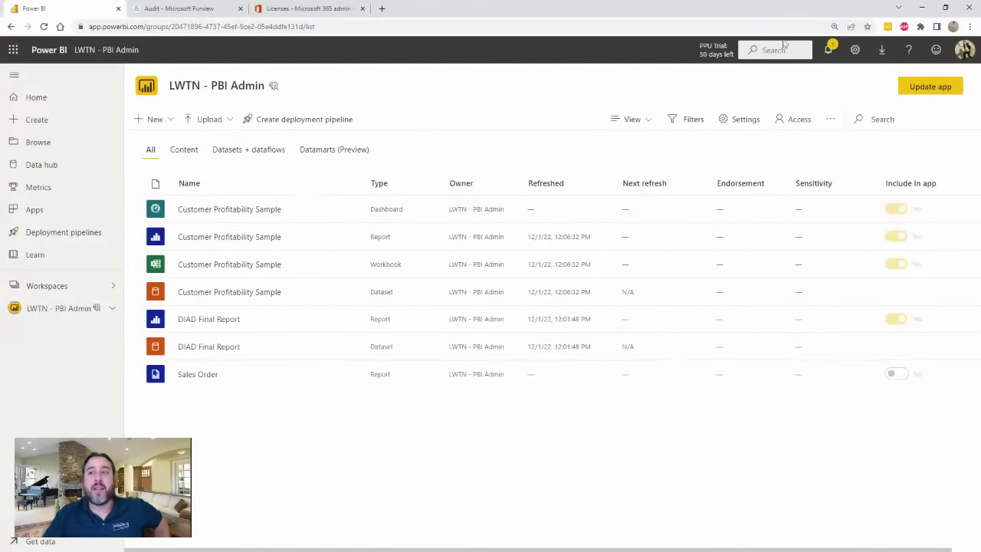
Go to Manage gateways and browse the Data sources list
{"action": "left_click", "coordinate": [855, 50]}
{"action": "left_click", "coordinate": [789, 120]}
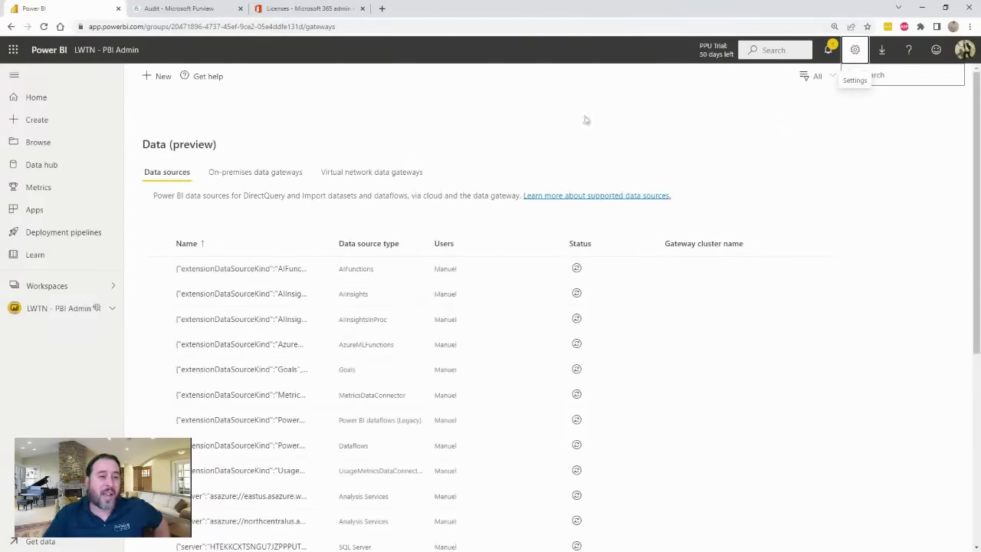
{"action": "left_click", "coordinate": [276, 172]}
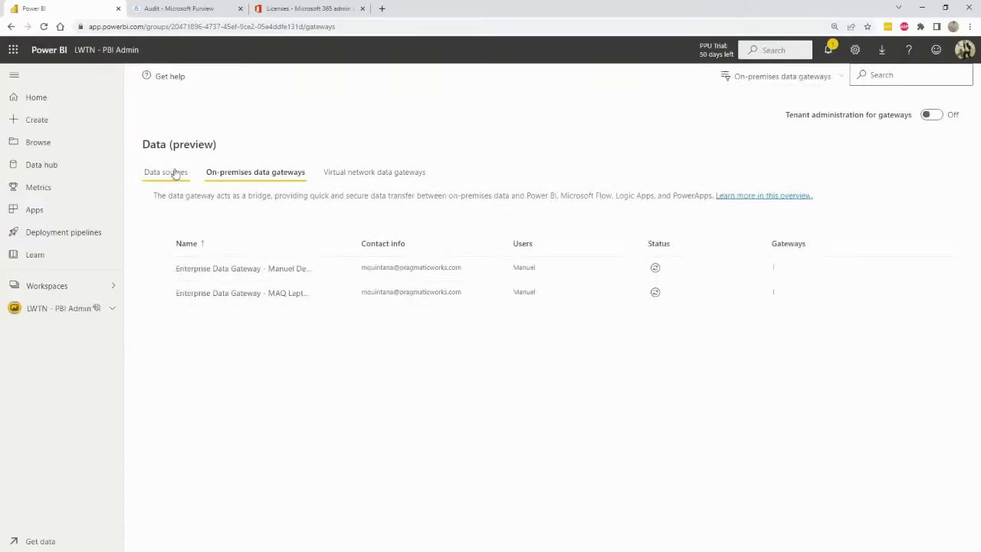
{"action": "left_click", "coordinate": [170, 172]}
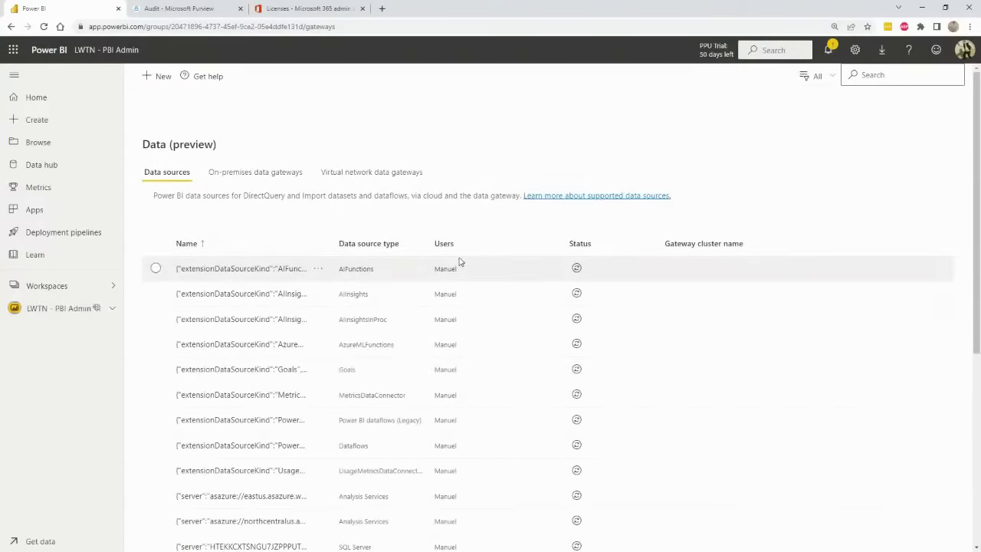
{"action": "scroll", "coordinate": [448, 245], "scroll_direction": "down", "scroll_amount": 3}
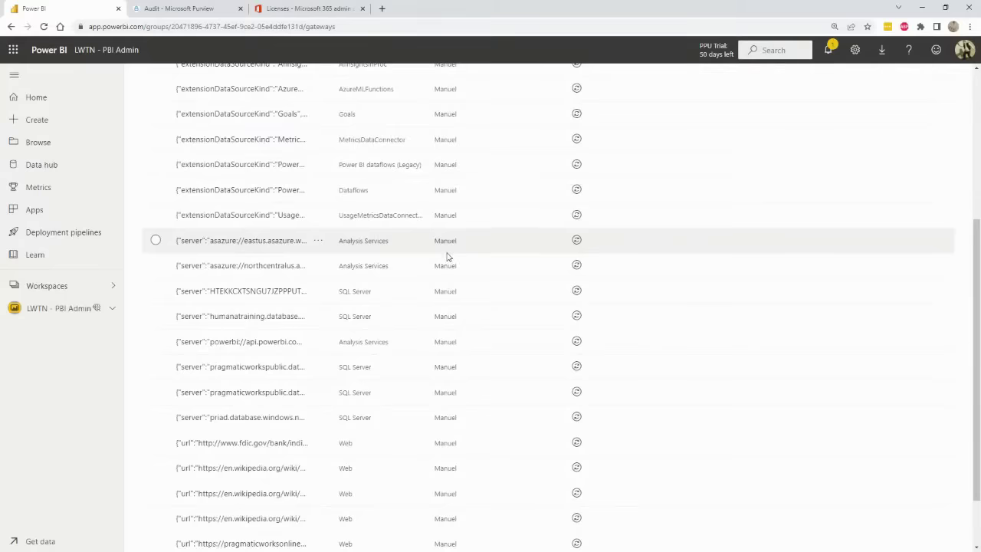
{"action": "scroll", "coordinate": [449, 256], "scroll_direction": "down", "scroll_amount": 1}
{"action": "scroll", "coordinate": [448, 256], "scroll_direction": "up", "scroll_amount": 5}
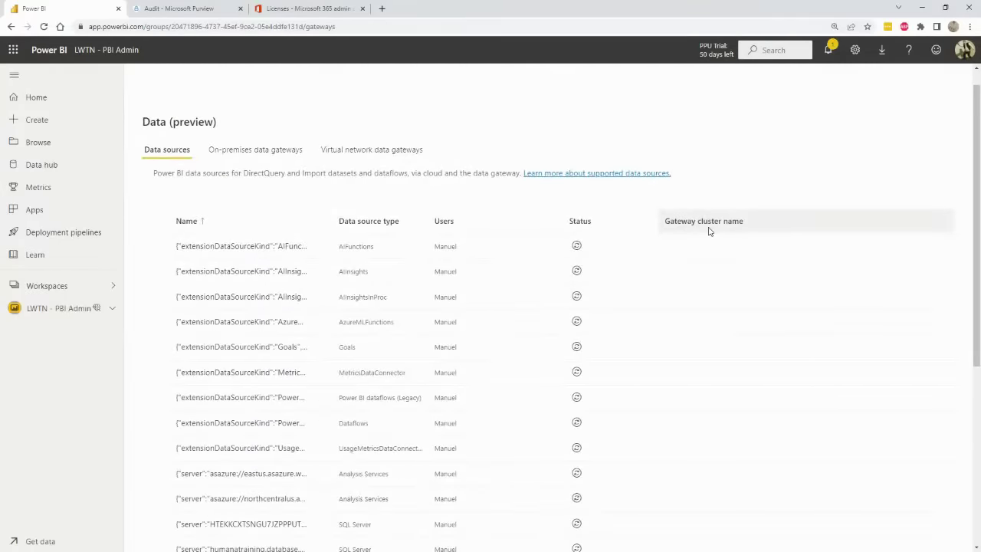
{"action": "scroll", "coordinate": [583, 352], "scroll_direction": "down", "scroll_amount": 2}
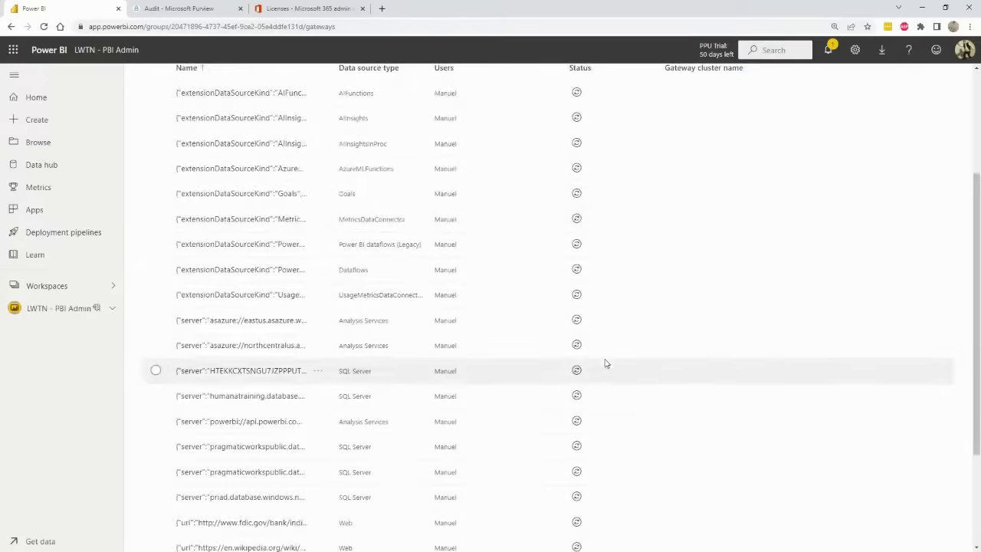
{"action": "scroll", "coordinate": [605, 364], "scroll_direction": "up", "scroll_amount": 3}
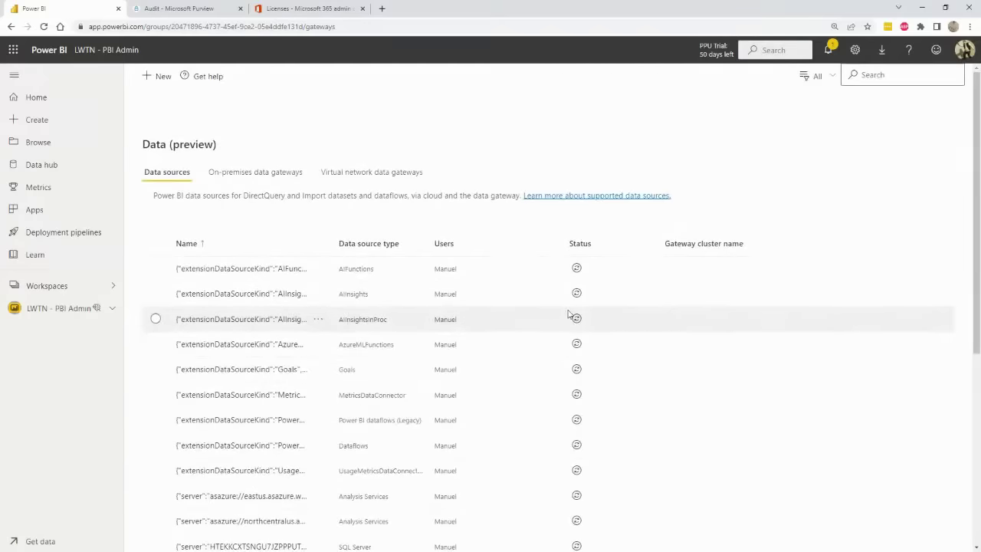
Check the two on-premises gateways' status (second offline, first online) and open the first's More actions
{"action": "left_click", "coordinate": [263, 173]}
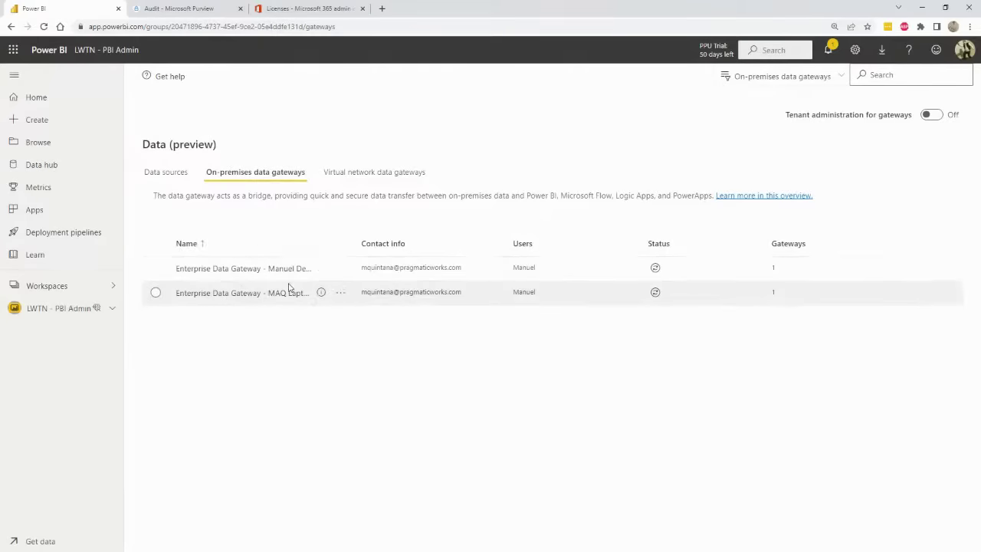
{"action": "left_click", "coordinate": [655, 292]}
{"action": "left_click", "coordinate": [655, 268]}
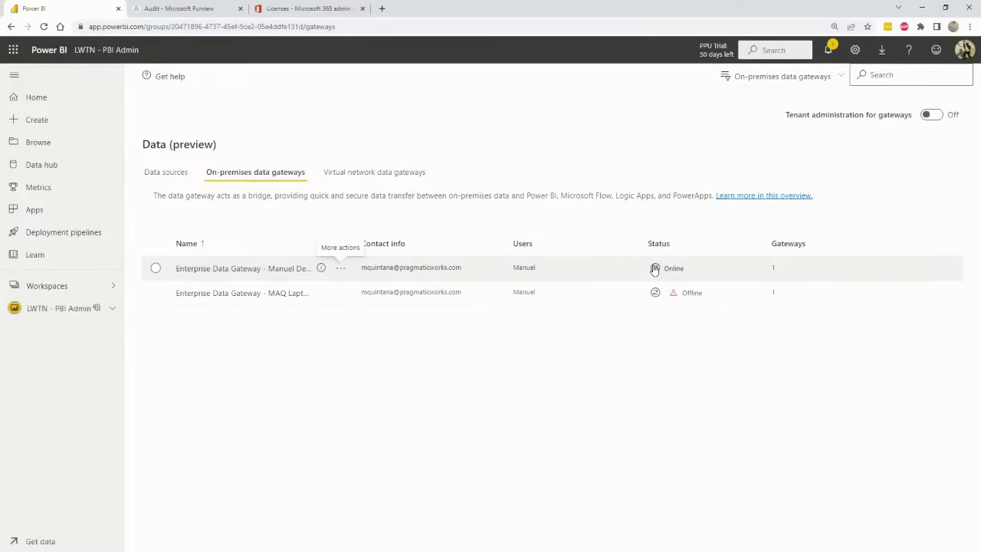
{"action": "left_click", "coordinate": [338, 268]}
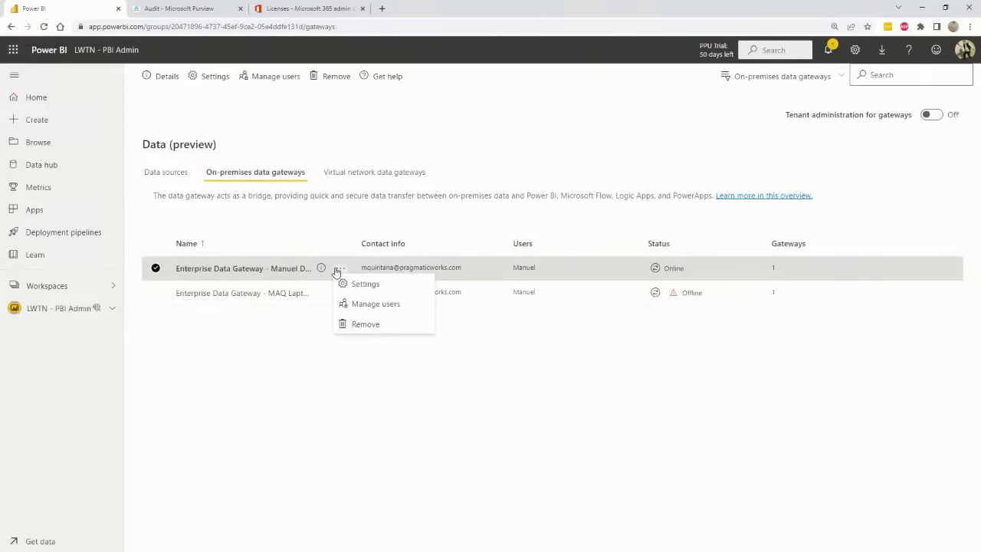
{"action": "left_click", "coordinate": [358, 285]}
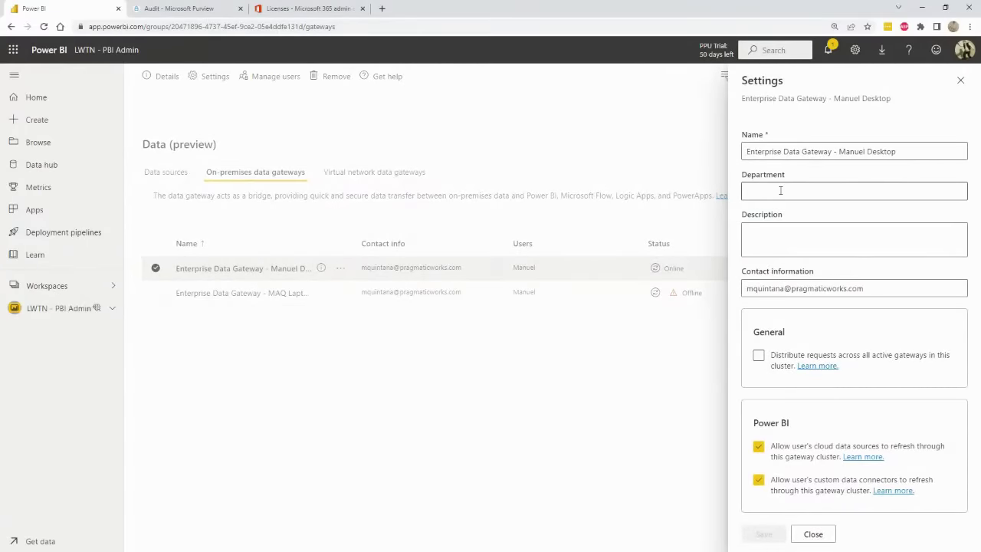
{"action": "left_click", "coordinate": [813, 533]}
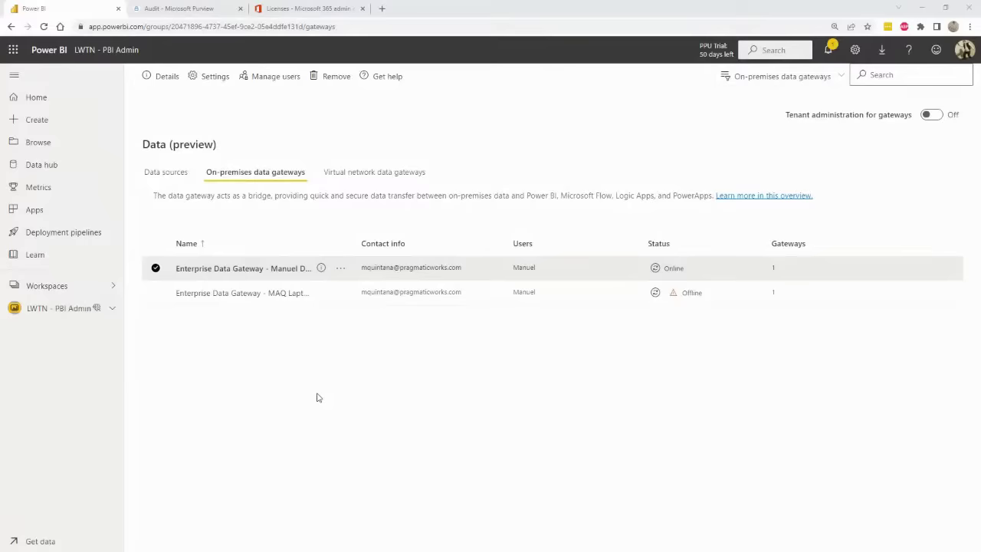
{"action": "left_click", "coordinate": [341, 267]}
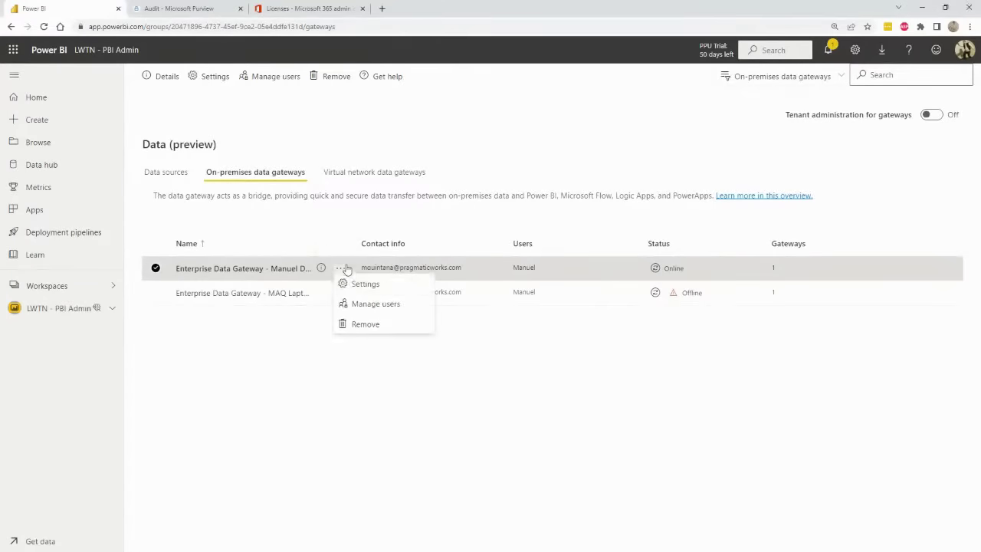
{"action": "left_click", "coordinate": [365, 304]}
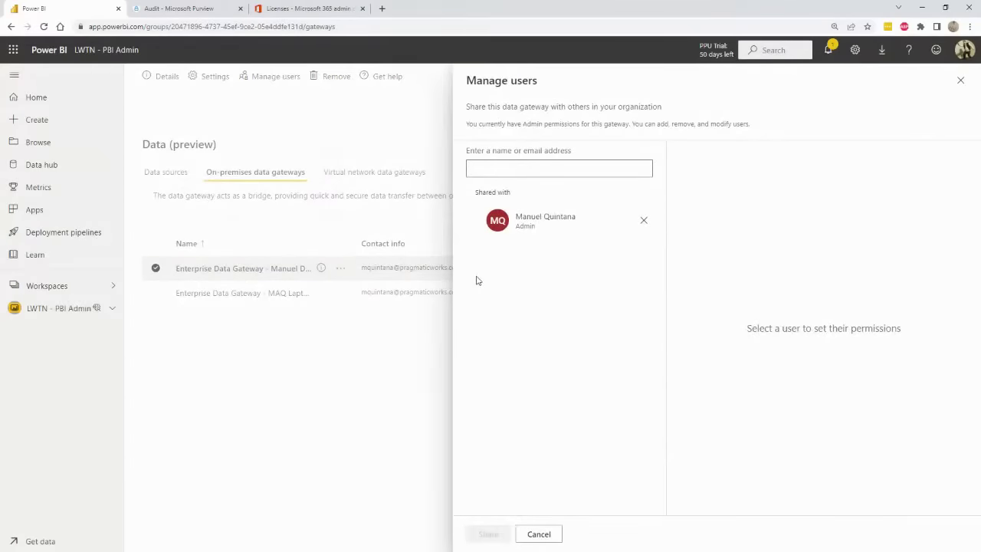
{"action": "left_click", "coordinate": [508, 167]}
{"action": "left_click", "coordinate": [529, 217]}
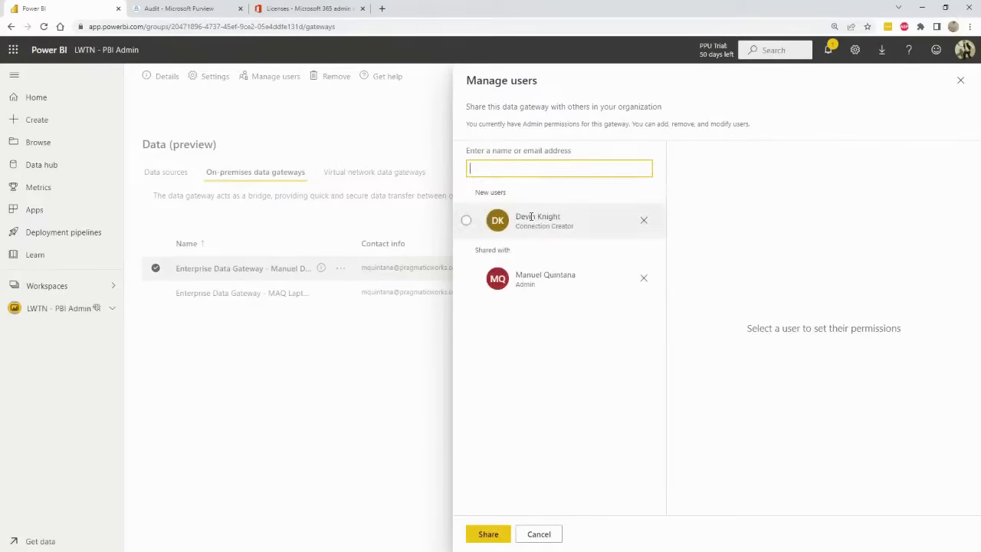
{"action": "left_click", "coordinate": [539, 218]}
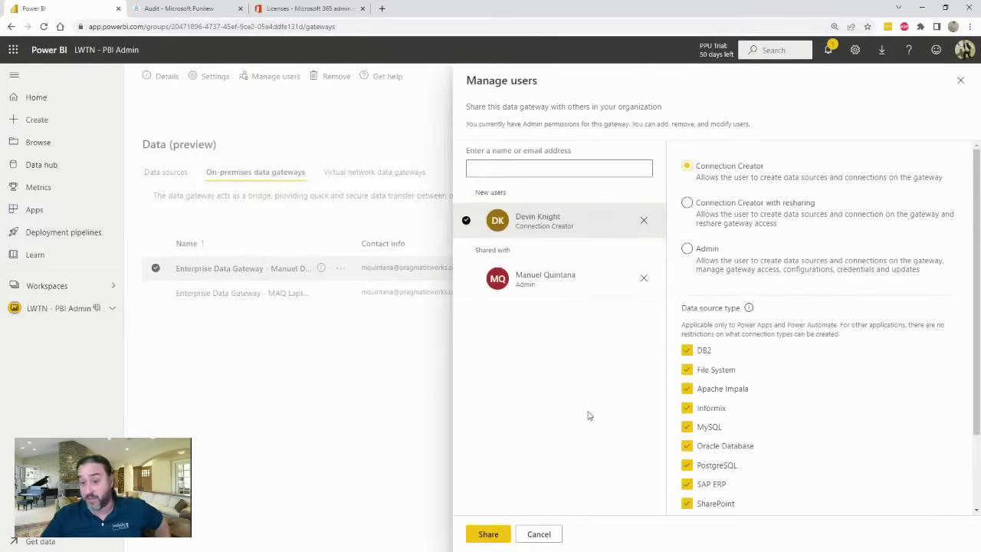
{"action": "left_click", "coordinate": [541, 537]}
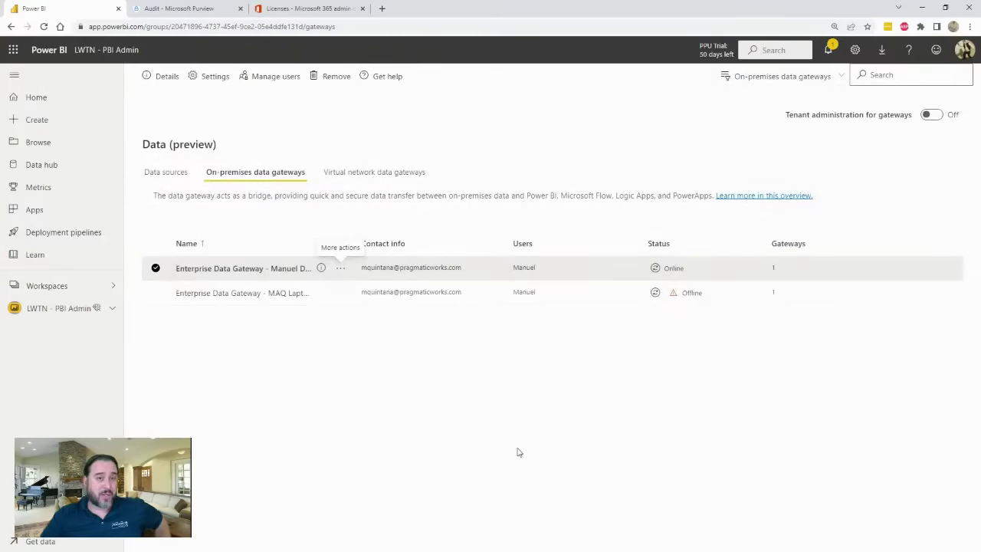
Switch Tenant administration for gateways On, browse all tenant gateways, then open the LWTN - PBI Admin workspace
{"action": "left_click", "coordinate": [363, 173]}
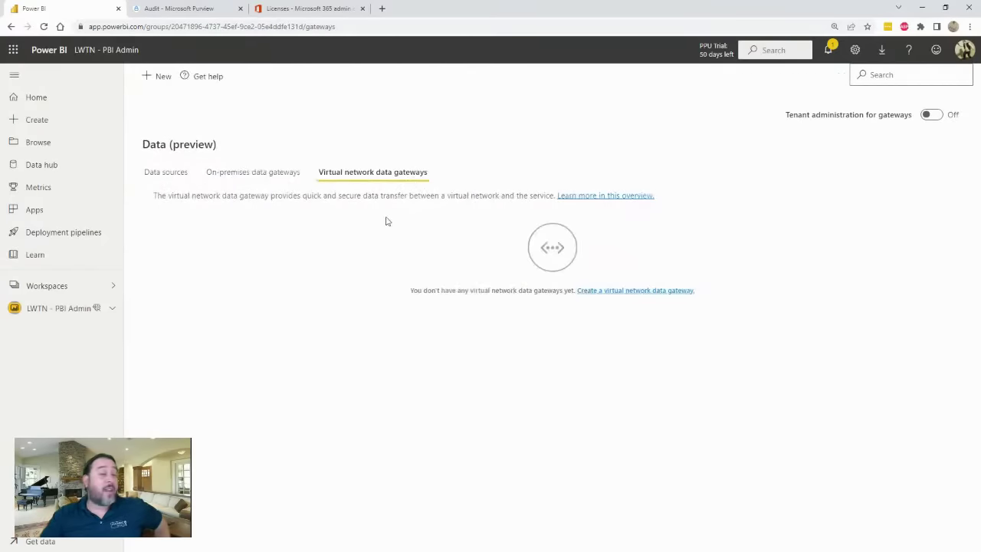
{"action": "left_click", "coordinate": [275, 176]}
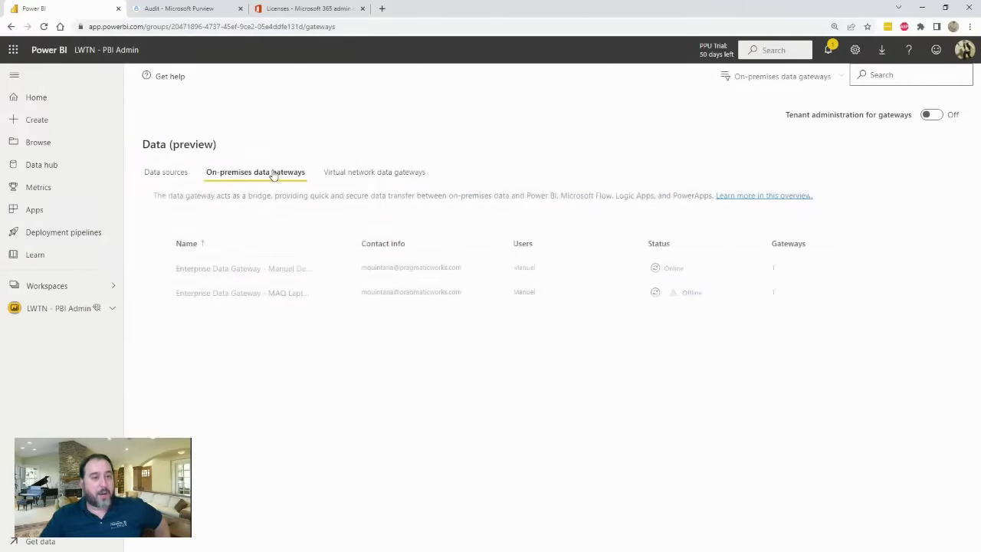
{"action": "left_click", "coordinate": [931, 115]}
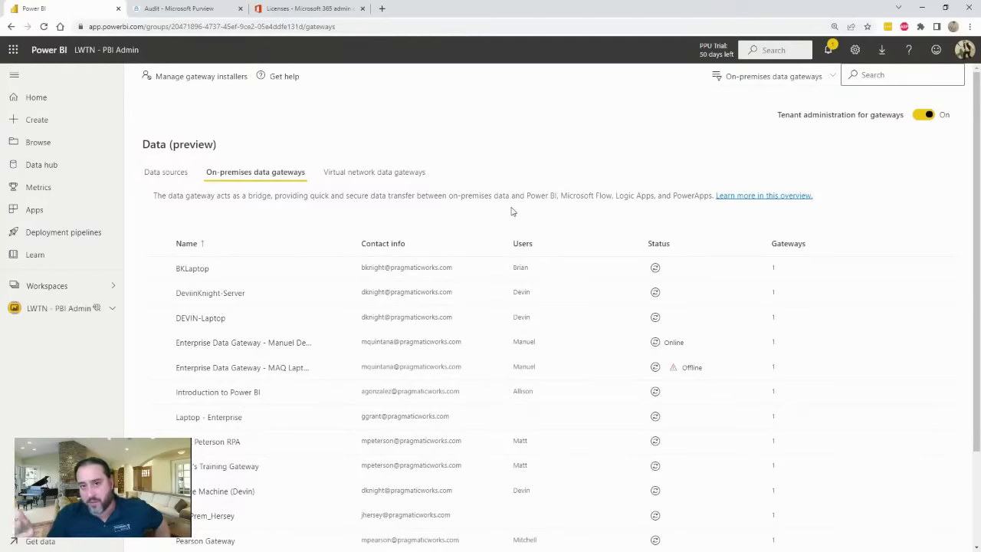
{"action": "scroll", "coordinate": [492, 345], "scroll_direction": "down", "scroll_amount": 1}
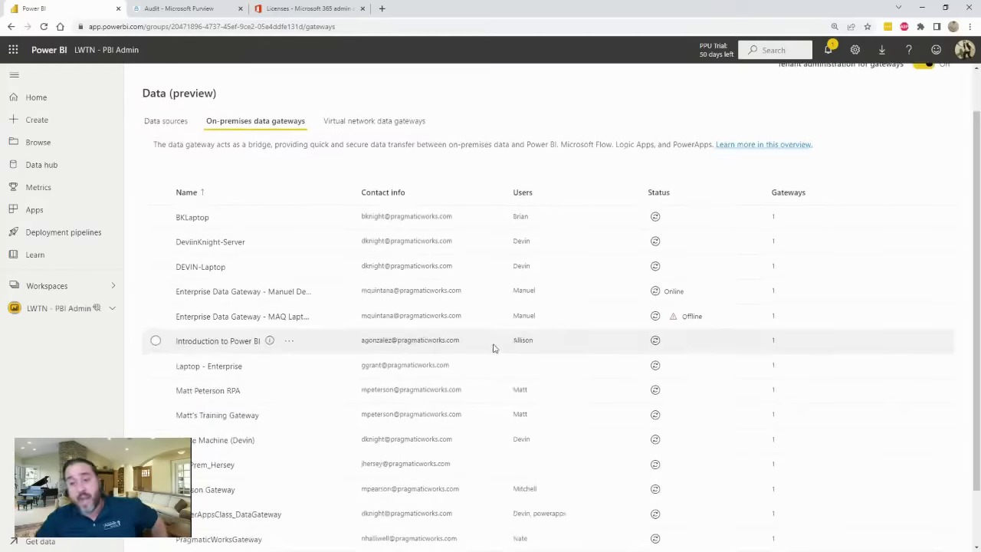
{"action": "scroll", "coordinate": [459, 343], "scroll_direction": "down", "scroll_amount": 1}
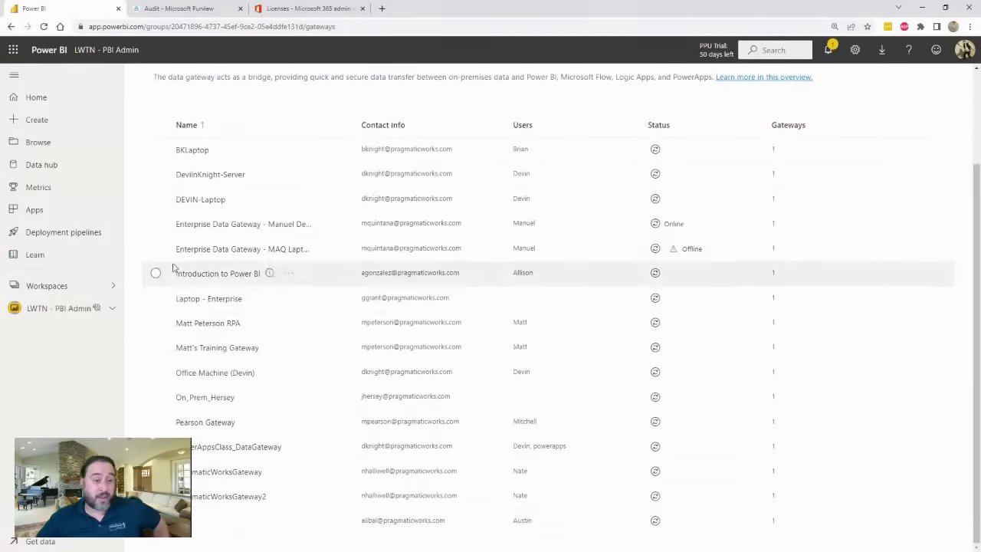
{"action": "scroll", "coordinate": [434, 305], "scroll_direction": "up", "scroll_amount": 1}
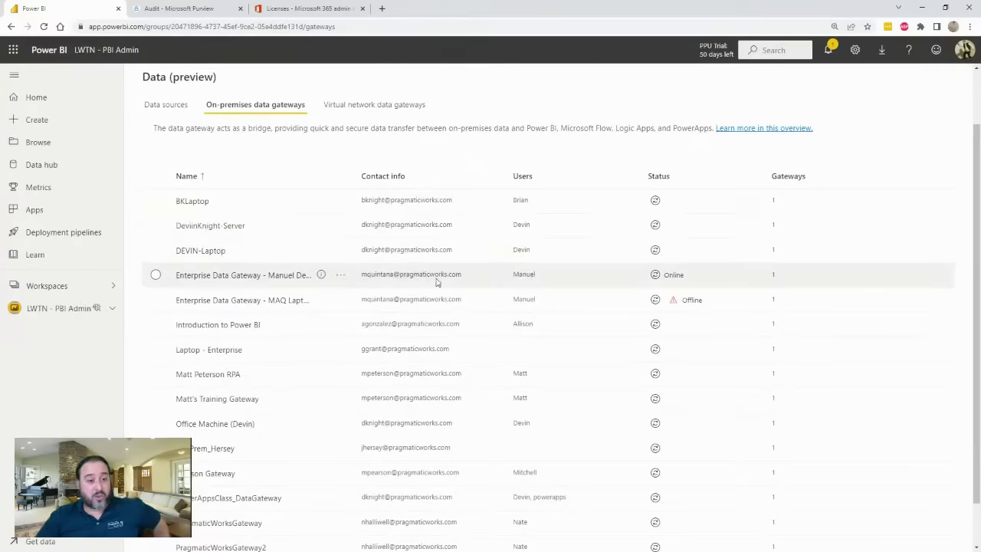
{"action": "scroll", "coordinate": [383, 423], "scroll_direction": "down", "scroll_amount": 1}
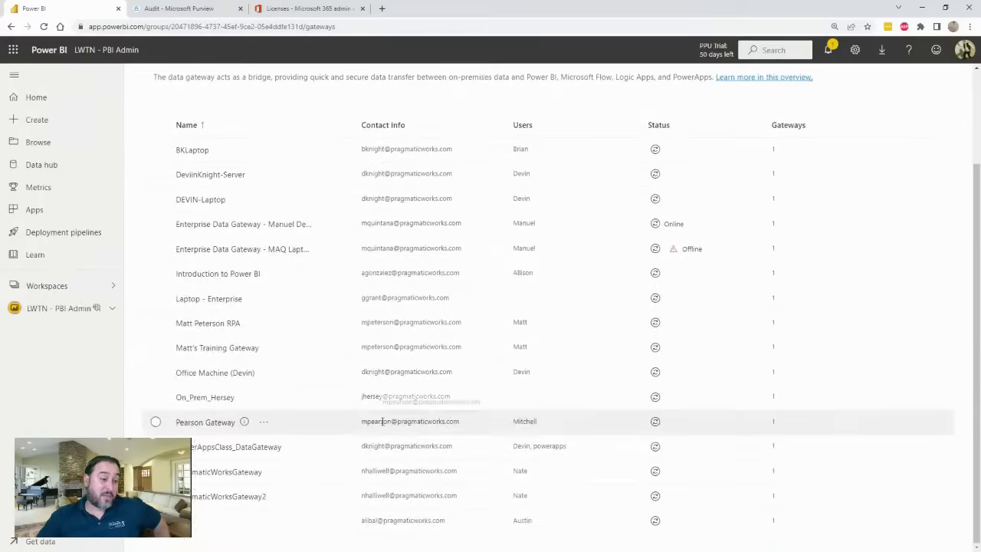
{"action": "scroll", "coordinate": [382, 421], "scroll_direction": "up", "scroll_amount": 3}
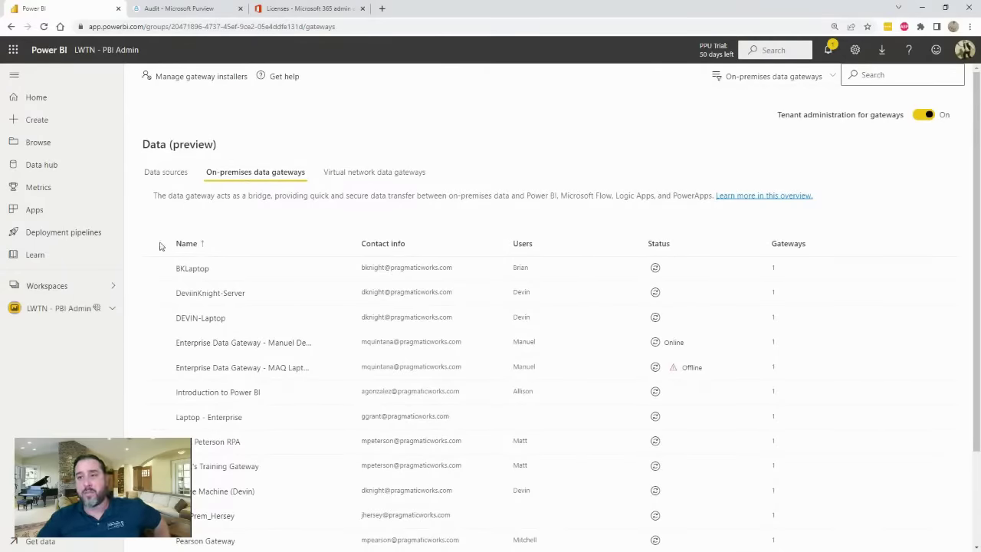
{"action": "left_click", "coordinate": [71, 311]}
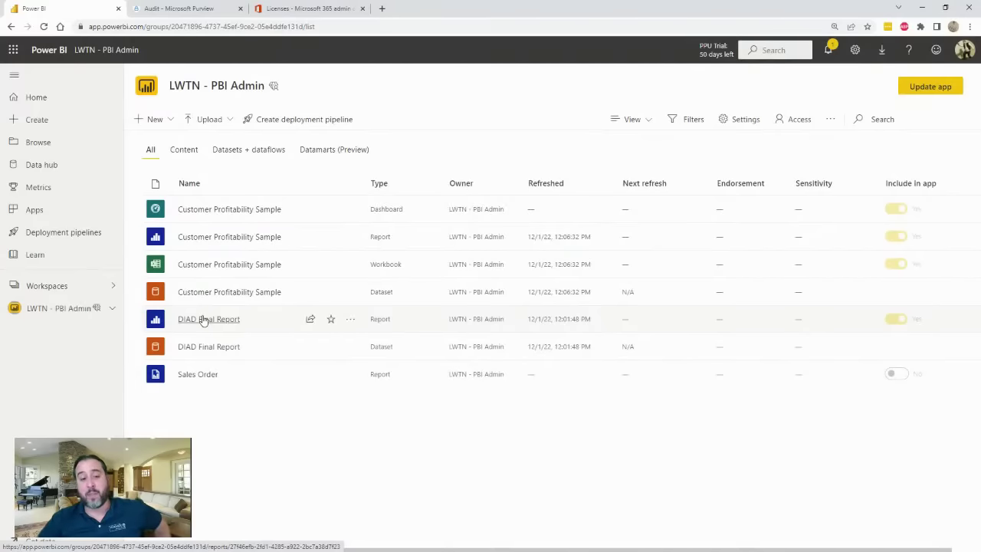
Open the DIAD Final Report dataset settings and view the failed refresh details
{"action": "left_click", "coordinate": [350, 318]}
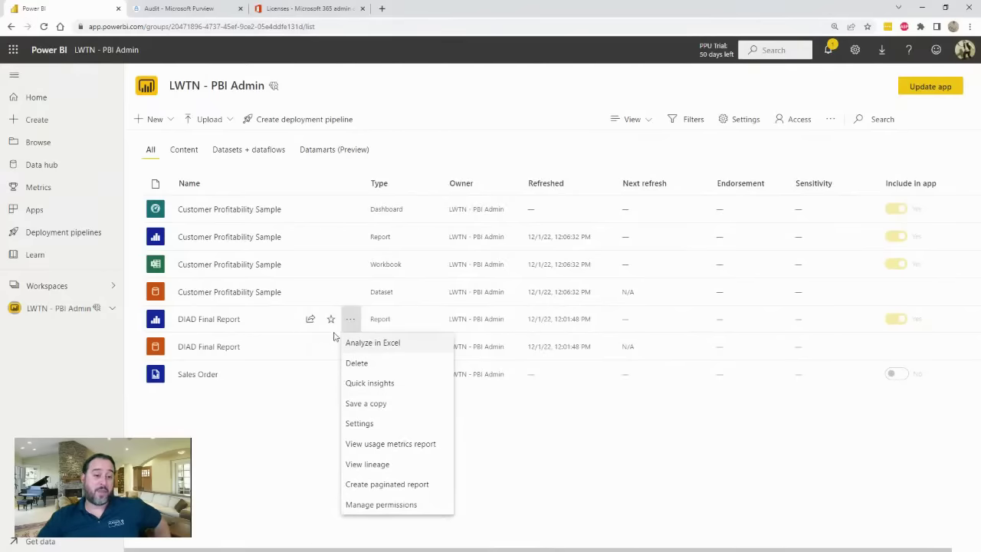
{"action": "left_click", "coordinate": [253, 448]}
{"action": "left_click", "coordinate": [350, 346]}
{"action": "left_click", "coordinate": [328, 370]}
{"action": "left_click", "coordinate": [311, 347]}
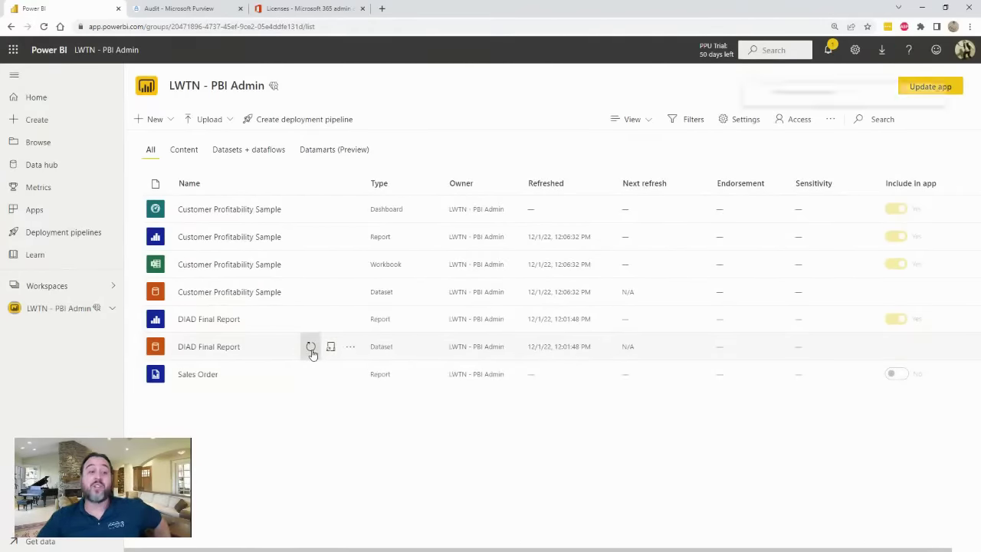
{"action": "left_click", "coordinate": [350, 349]}
{"action": "left_click", "coordinate": [330, 347]}
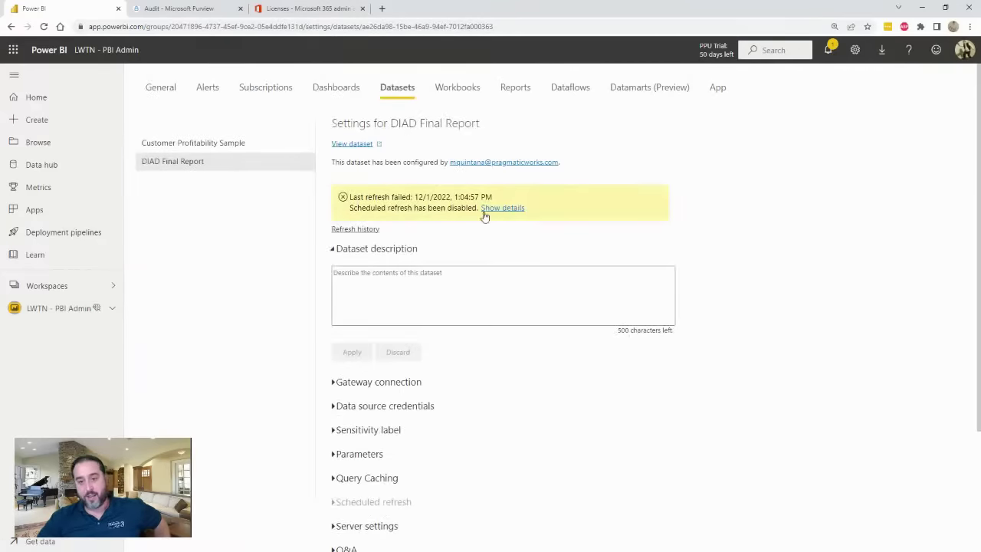
{"action": "left_click", "coordinate": [485, 212]}
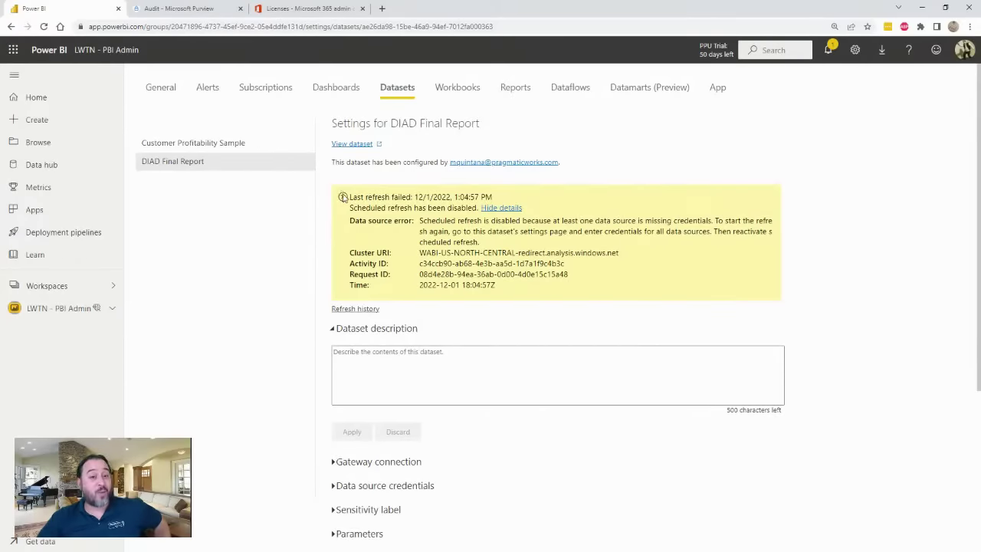
In Gateway connection, show the gateway's sources and add the InternationalSales folder source to the gateway
{"action": "scroll", "coordinate": [403, 411], "scroll_direction": "down", "scroll_amount": 2}
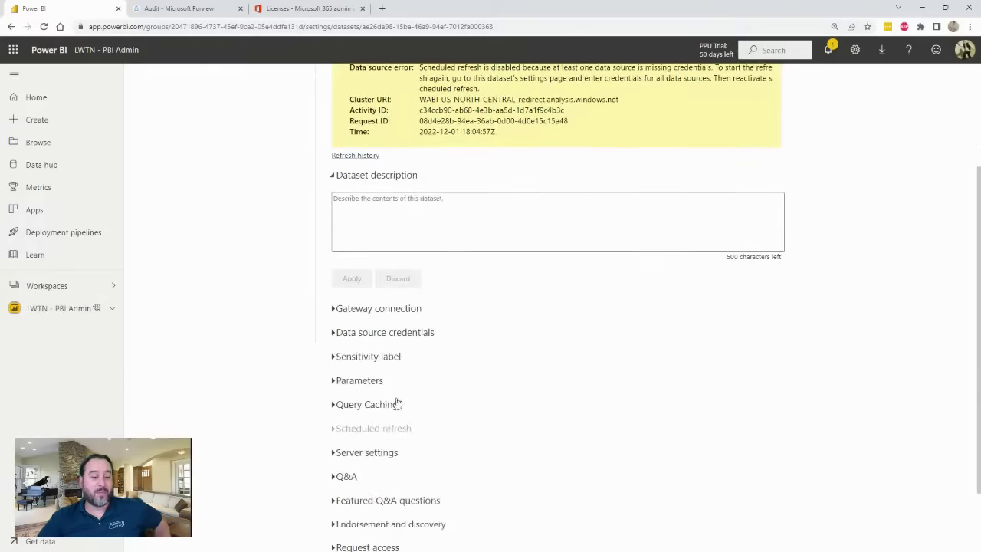
{"action": "left_click", "coordinate": [373, 309]}
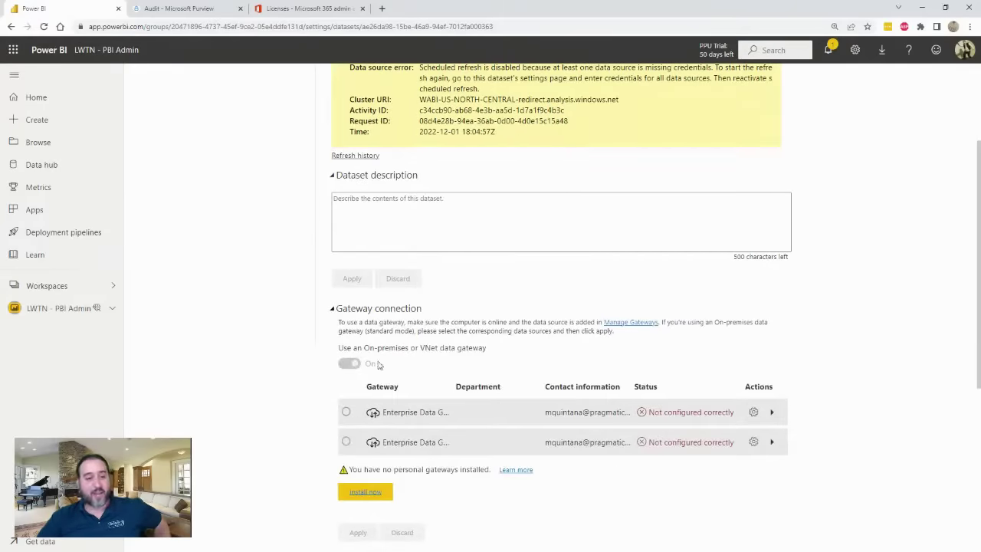
{"action": "scroll", "coordinate": [377, 387], "scroll_direction": "down", "scroll_amount": 1}
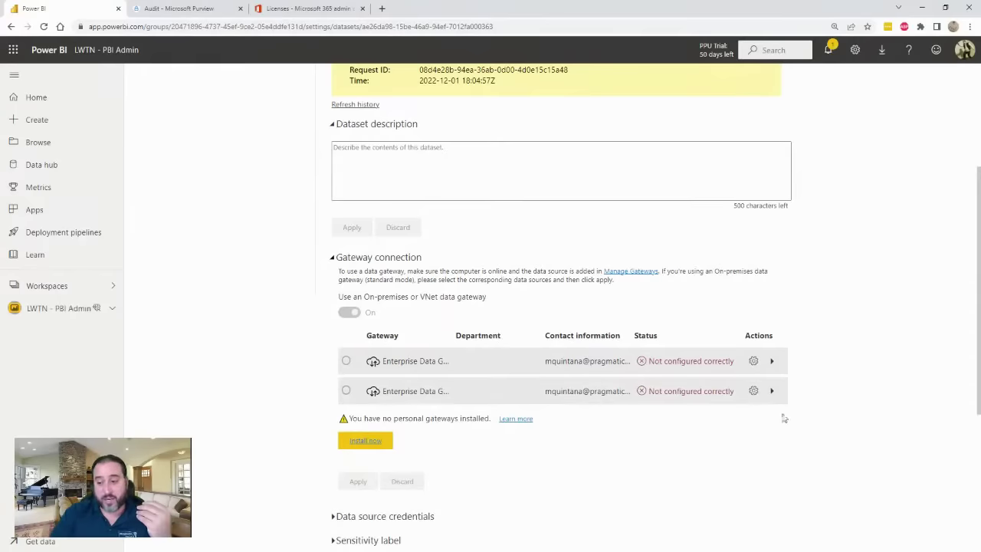
{"action": "left_click", "coordinate": [770, 391]}
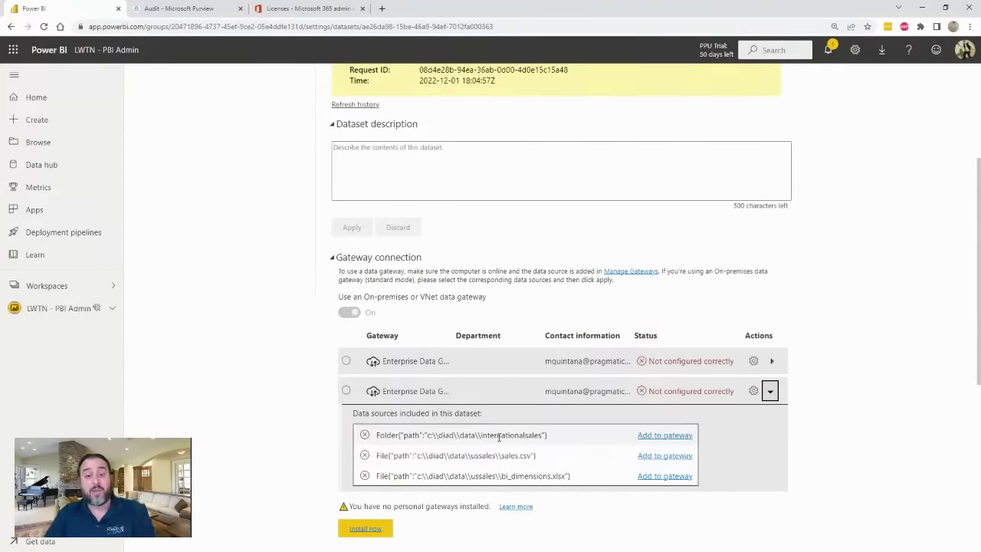
{"action": "left_click_drag", "start_coordinate": [376, 434], "coordinate": [565, 436]}
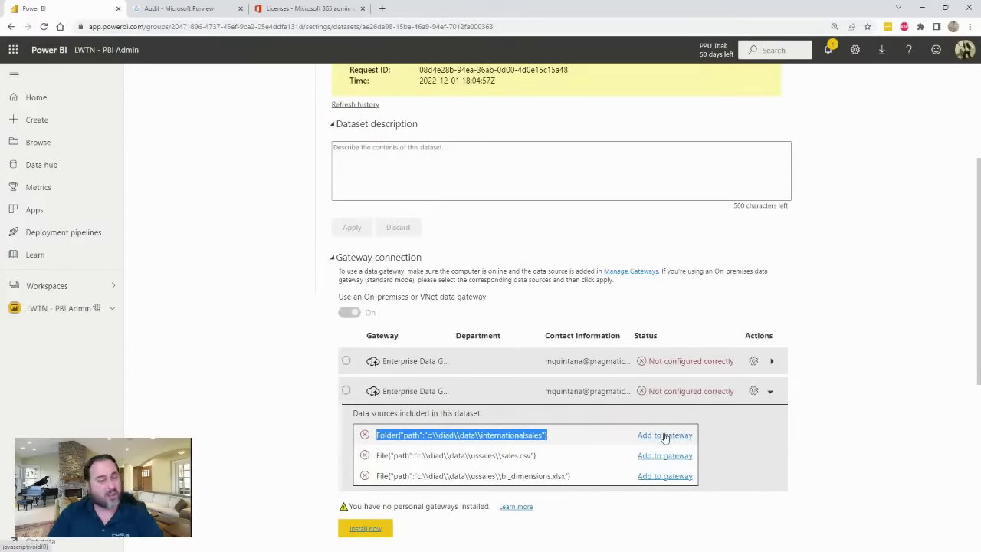
{"action": "left_click", "coordinate": [664, 435]}
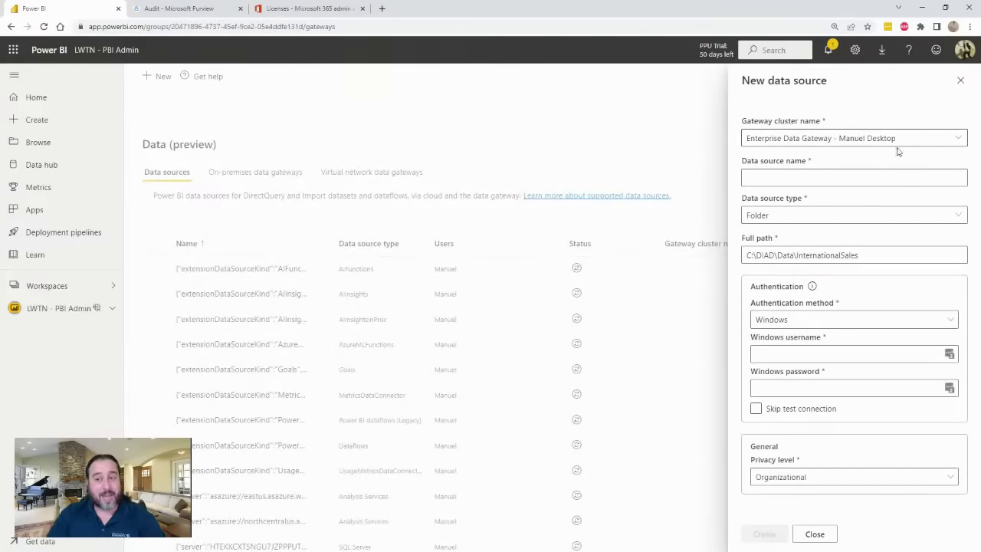
Name the source 'International Sales Folder', enter Windows credentials, keep Organizational privacy, and create it
{"action": "left_click", "coordinate": [830, 175]}
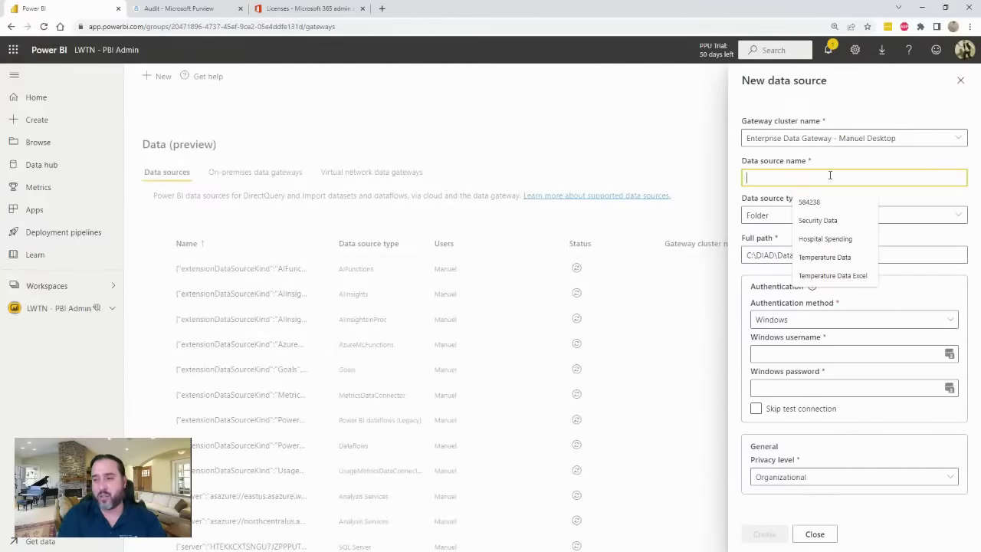
{"action": "type", "text": "Inter"}
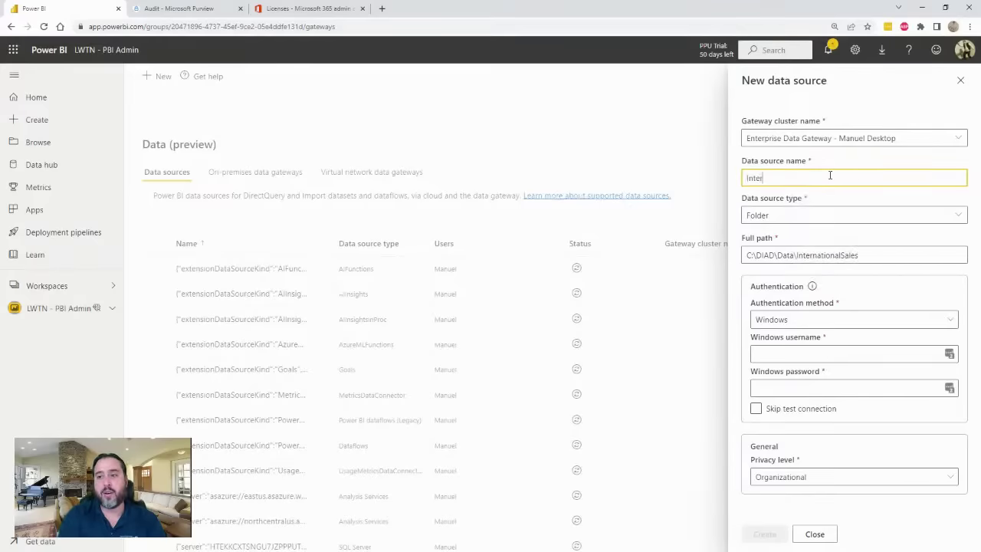
{"action": "type", "text": "national Sales"}
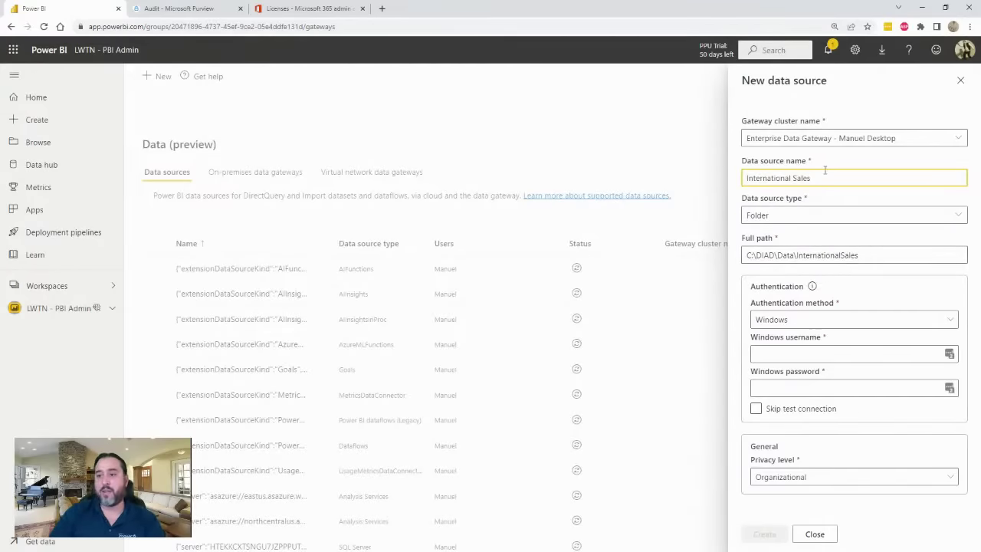
{"action": "type", "text": " Folder"}
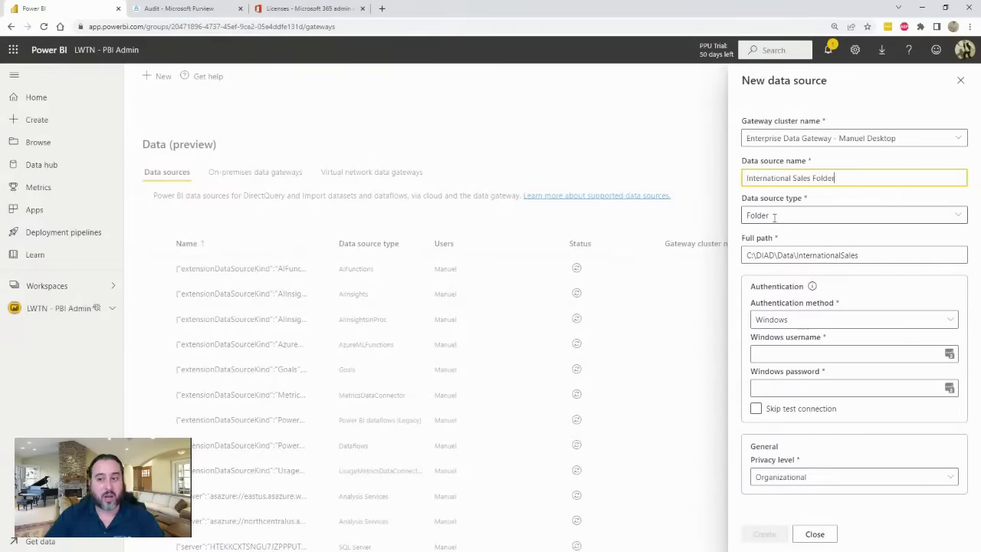
{"action": "left_click", "coordinate": [794, 321]}
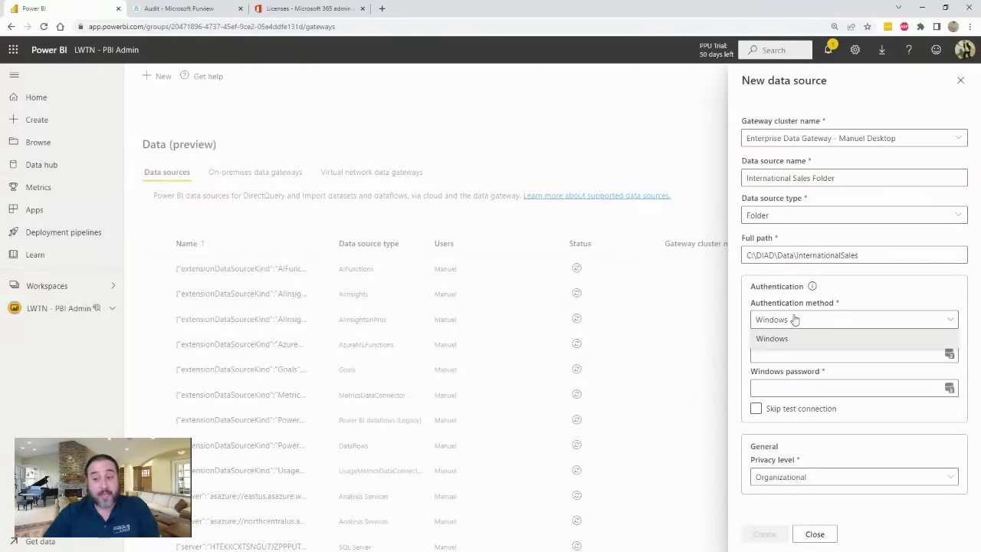
{"action": "left_click", "coordinate": [795, 321]}
{"action": "left_click", "coordinate": [801, 353]}
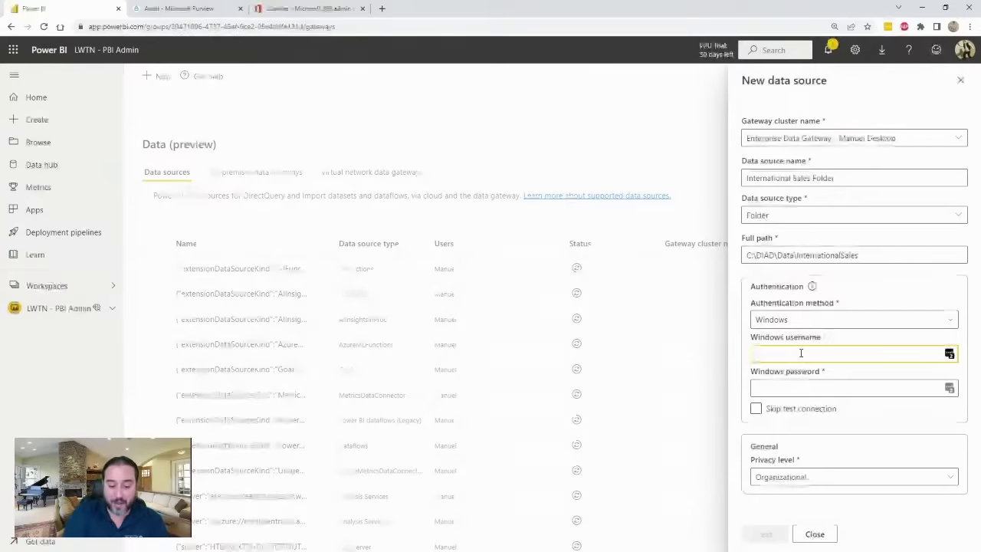
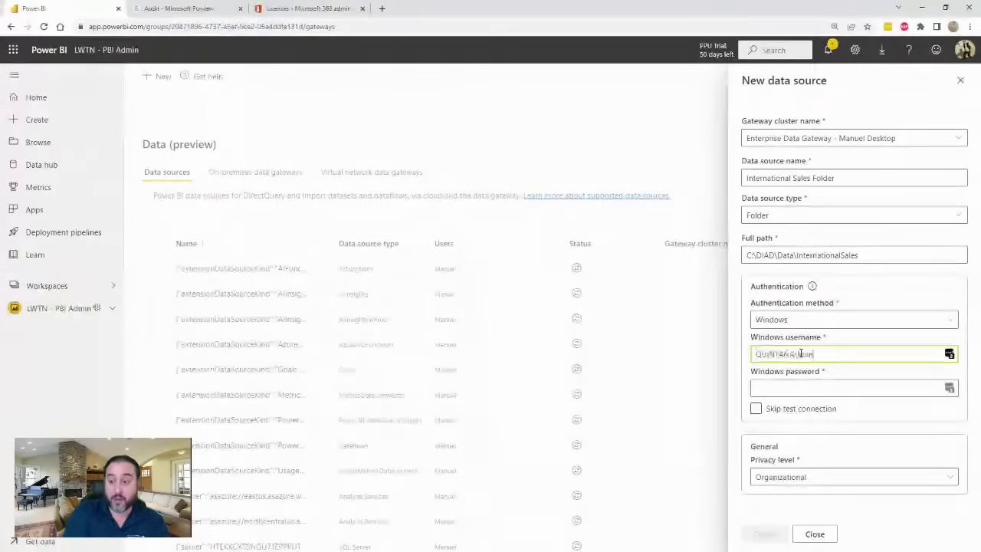
{"action": "key", "text": "Tab"}
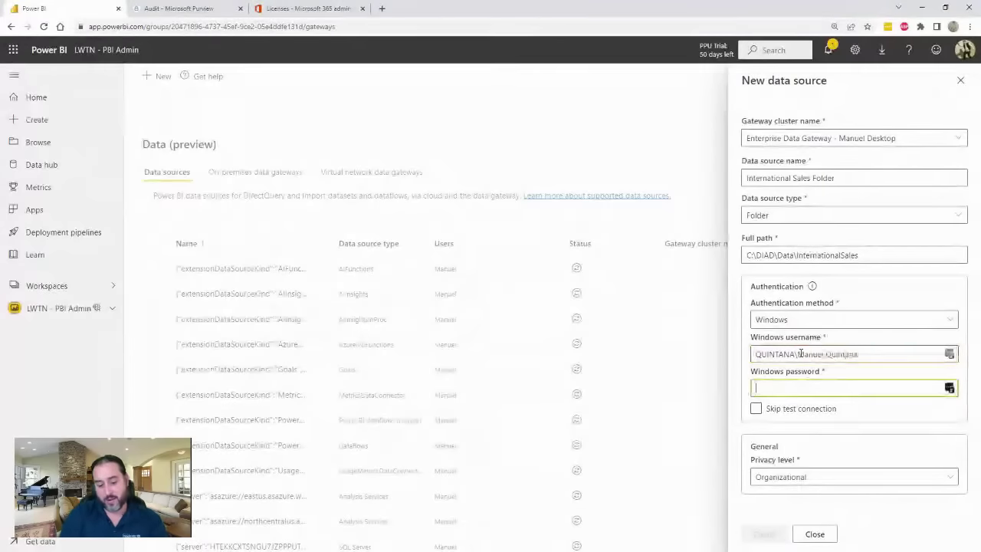
{"action": "key", "text": "BackSpace"}
{"action": "key", "text": "BackSpace"}
{"action": "key", "text": "BackSpace"}
{"action": "key", "text": "BackSpace"}
{"action": "key", "text": "BackSpace"}
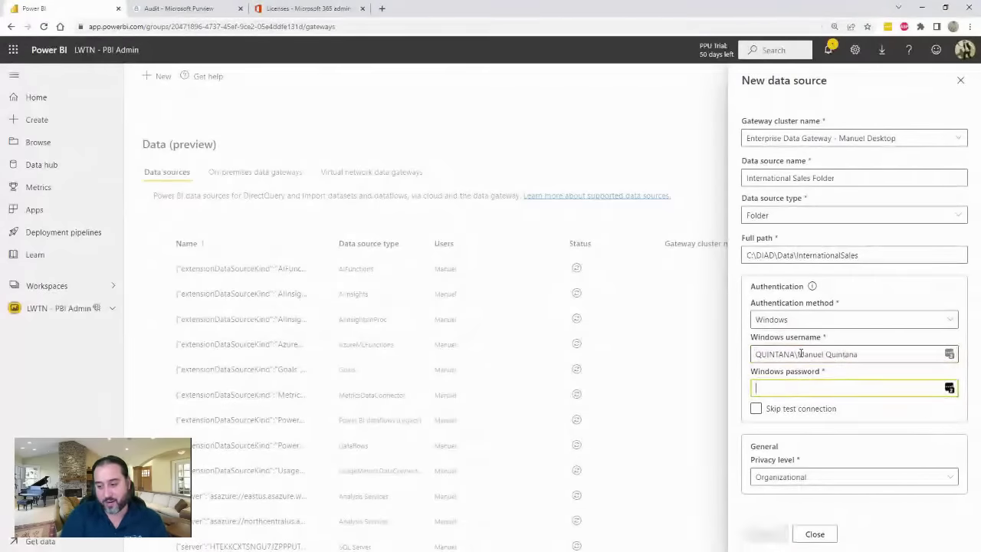
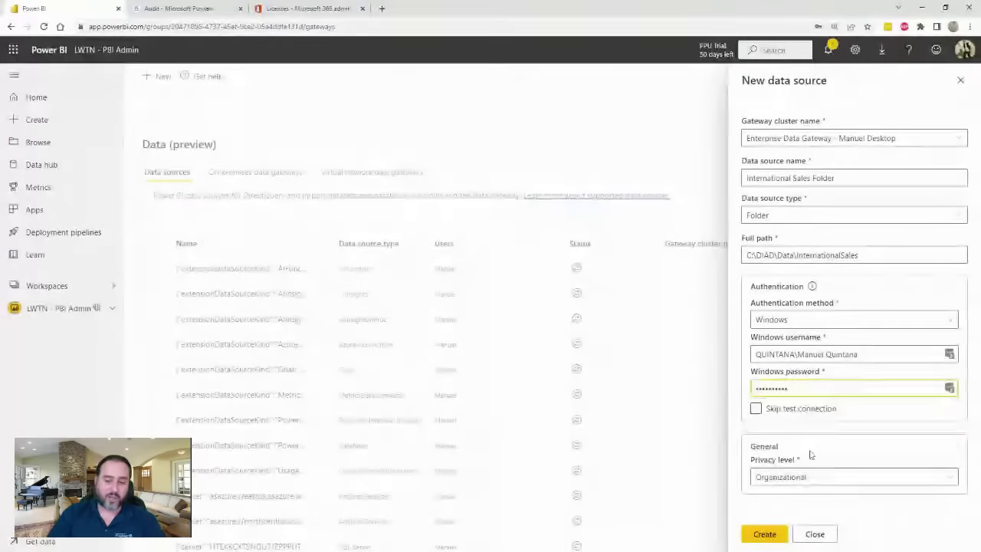
{"action": "left_click", "coordinate": [804, 474]}
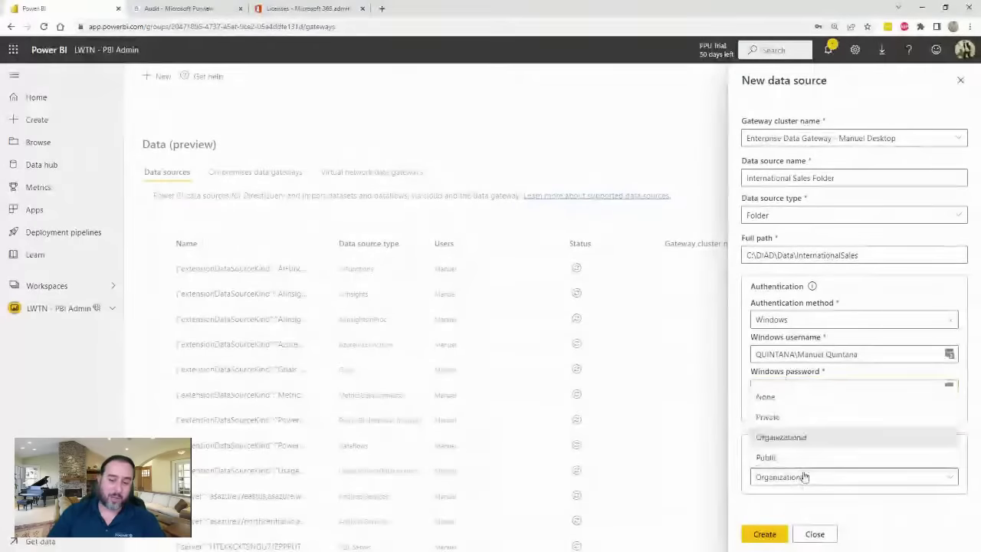
{"action": "left_click", "coordinate": [789, 438]}
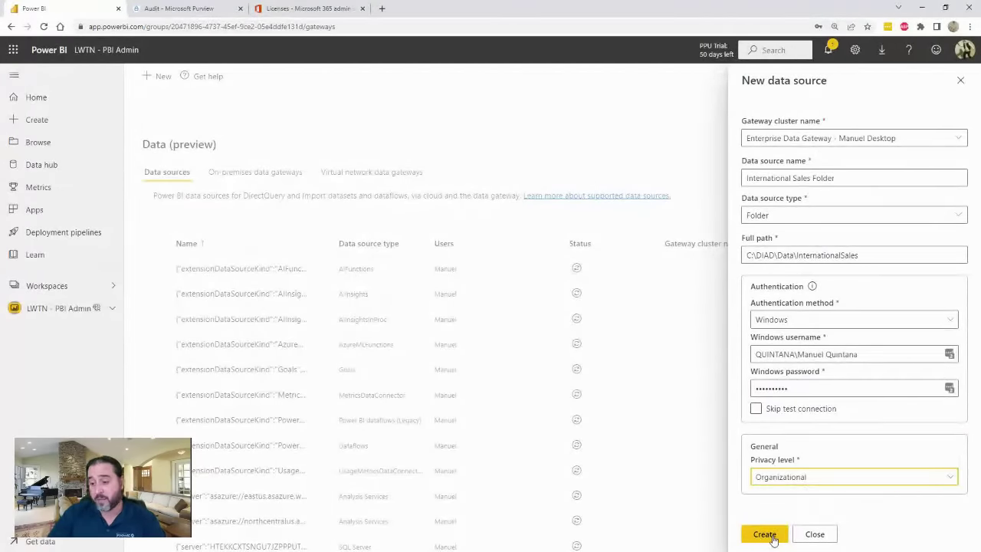
{"action": "left_click", "coordinate": [765, 534]}
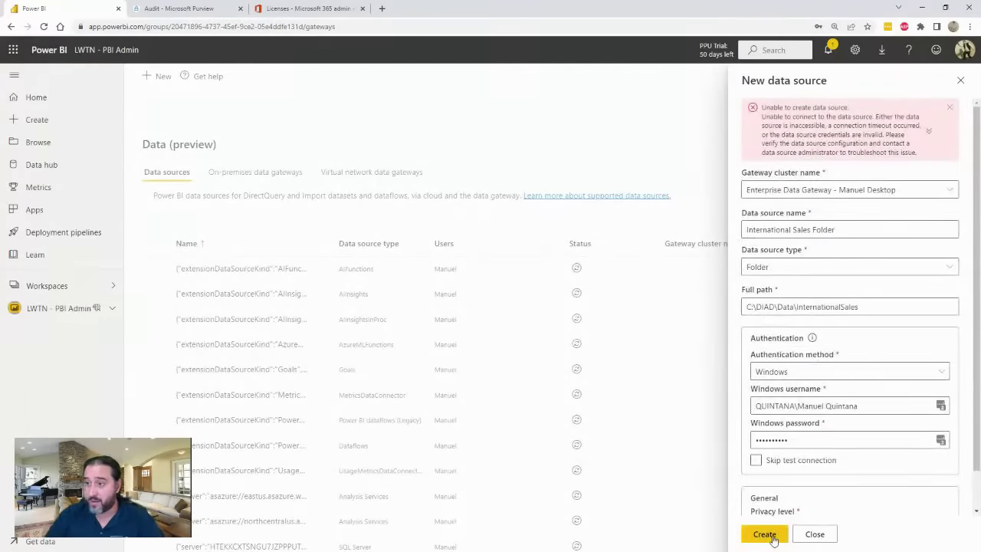
Re-enter the password and retry, then retry with a forward slash in the username
{"action": "left_click_drag", "start_coordinate": [778, 439], "coordinate": [747, 443]}
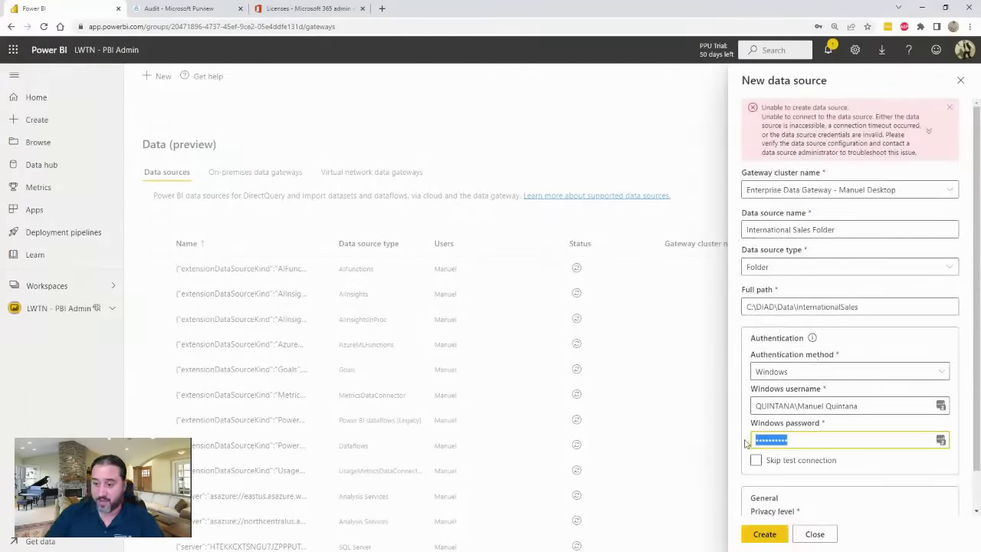
{"action": "key", "text": "BackSpace"}
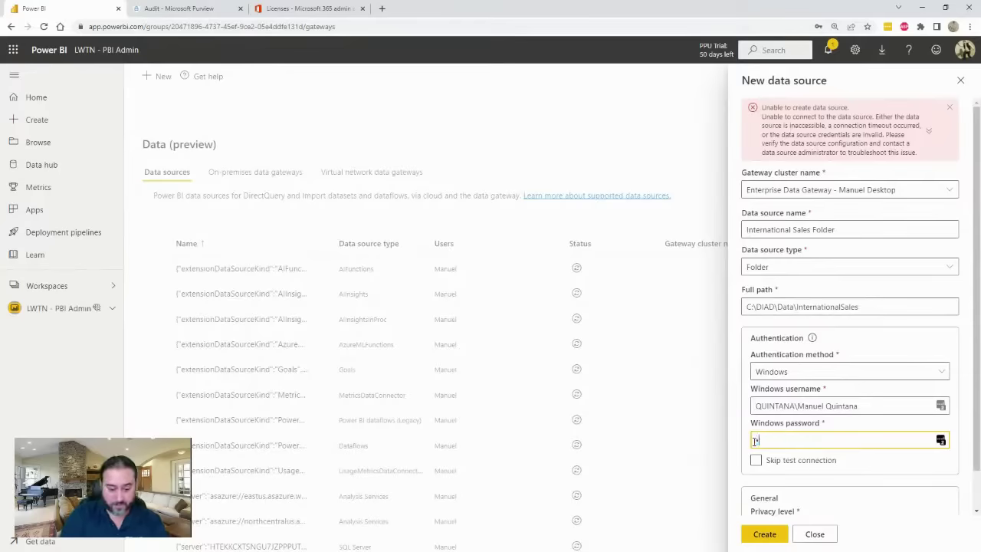
{"action": "type", "text": "••••••••••"}
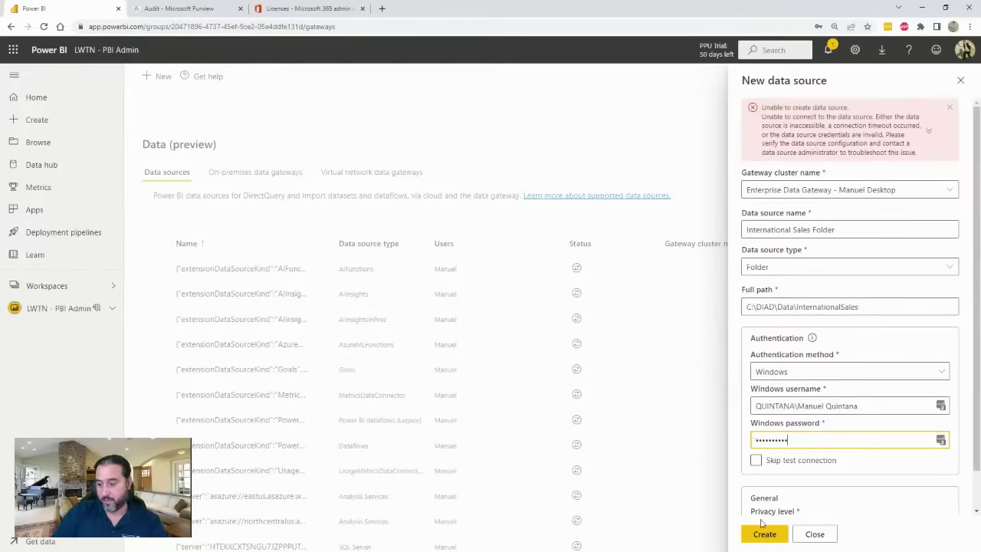
{"action": "left_click", "coordinate": [764, 534]}
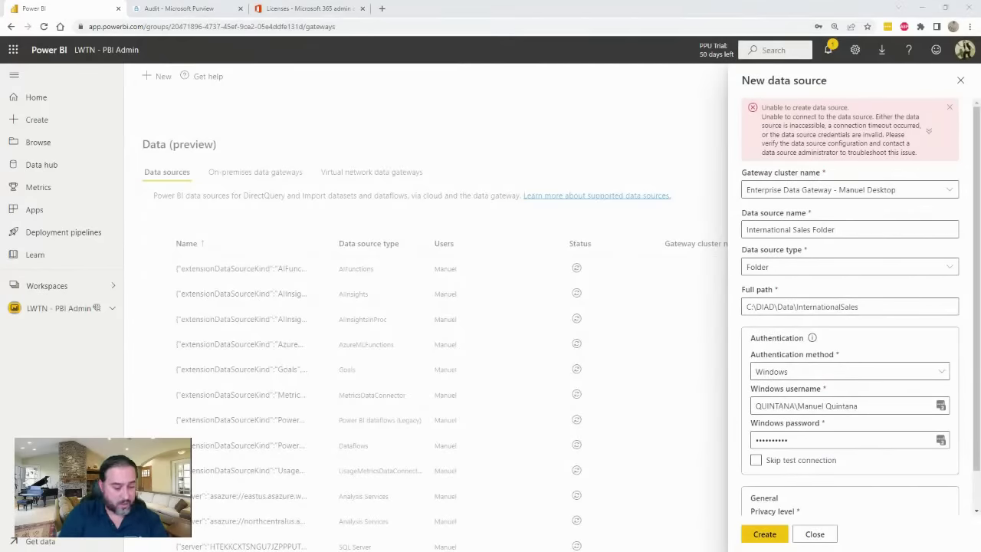
{"action": "left_click", "coordinate": [798, 406]}
{"action": "key", "text": "BackSpace"}
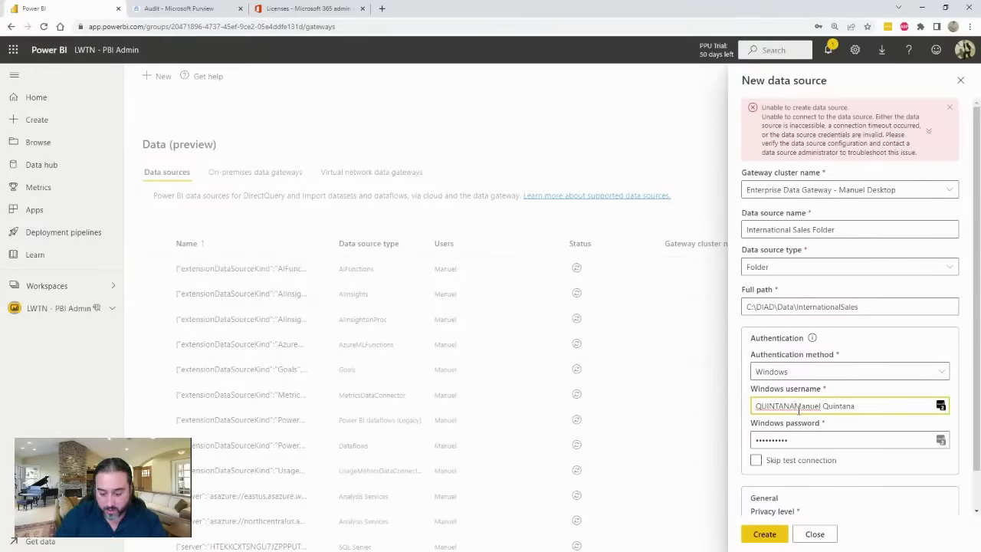
{"action": "type", "text": "/"}
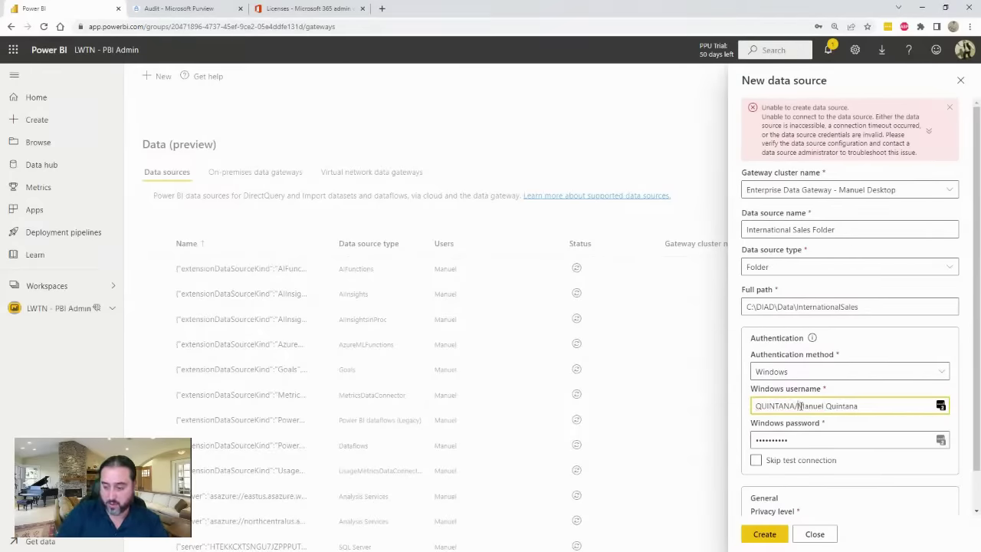
{"action": "left_click", "coordinate": [767, 534]}
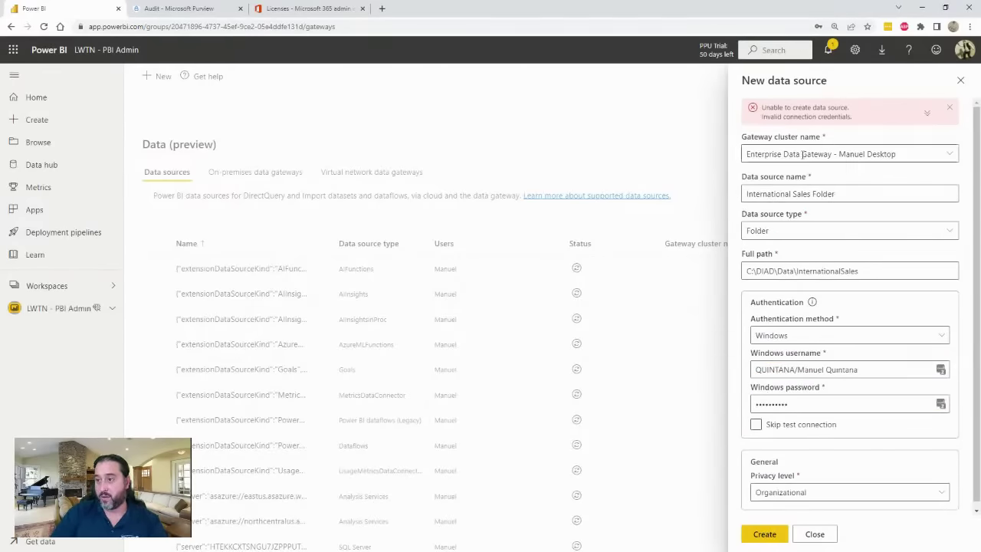
Restore the backslash in the username, retype the password, set privacy level None, and retry
{"action": "left_click", "coordinate": [797, 370]}
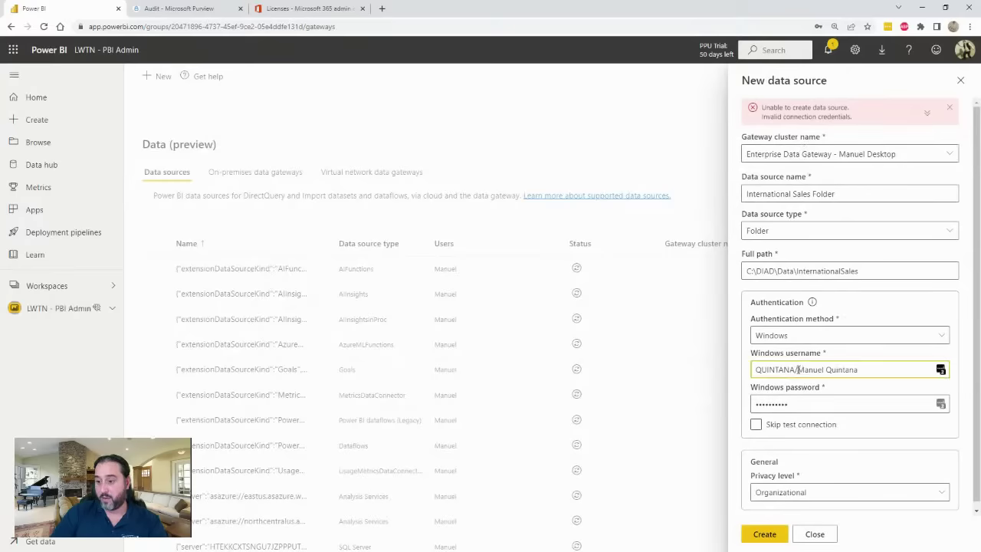
{"action": "key", "text": "BackSpace"}
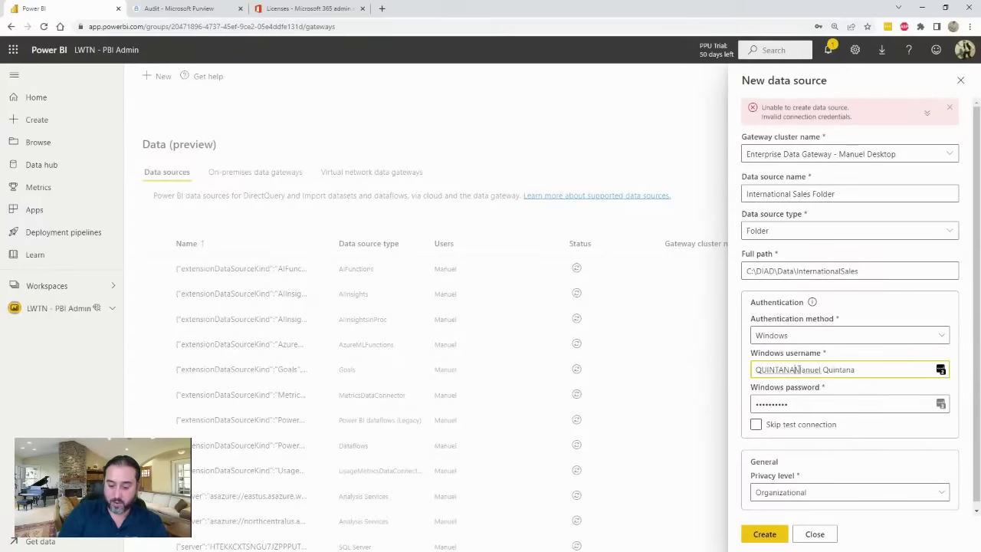
{"action": "type", "text": "\\"}
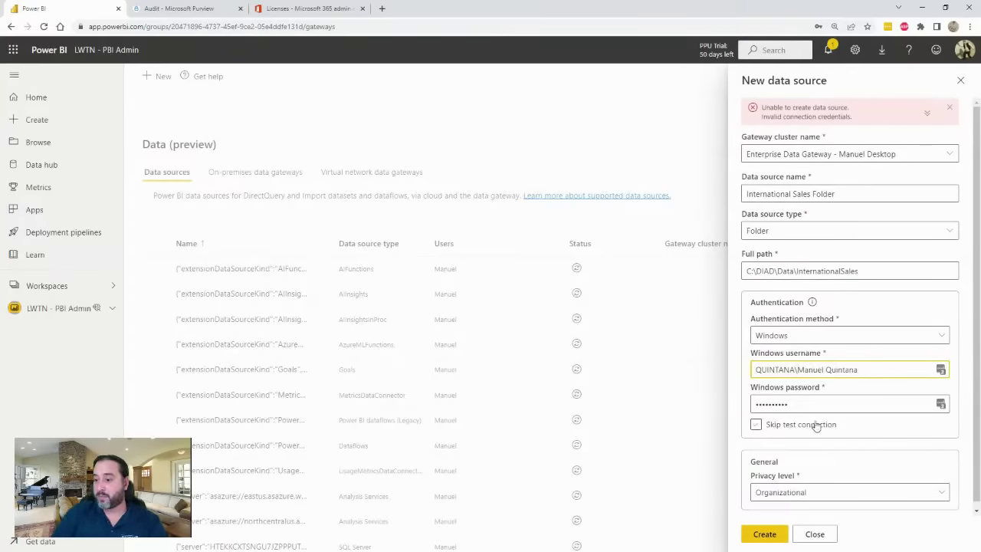
{"action": "left_click", "coordinate": [794, 404]}
{"action": "key", "text": "ctrl+a"}
{"action": "type", "text": "**********"}
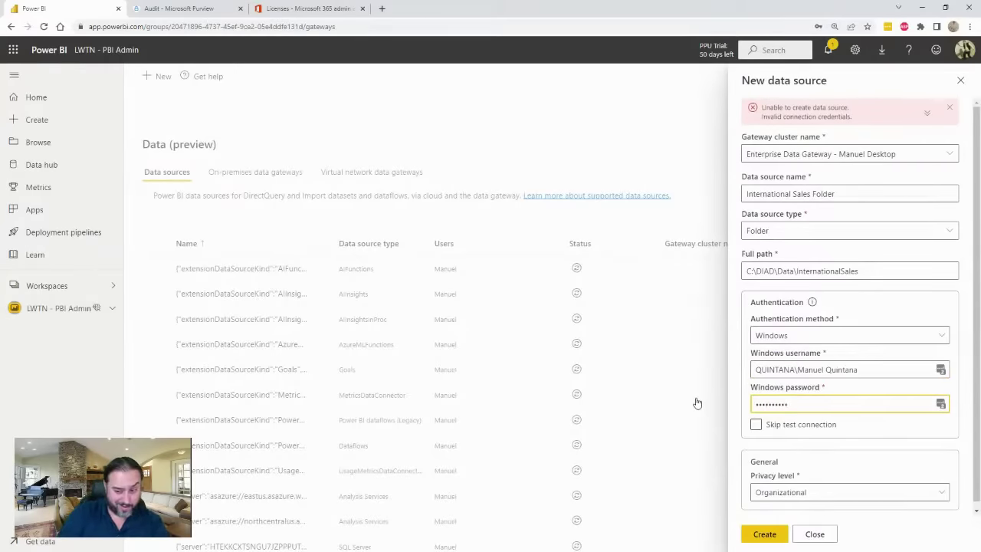
{"action": "left_click", "coordinate": [771, 492]}
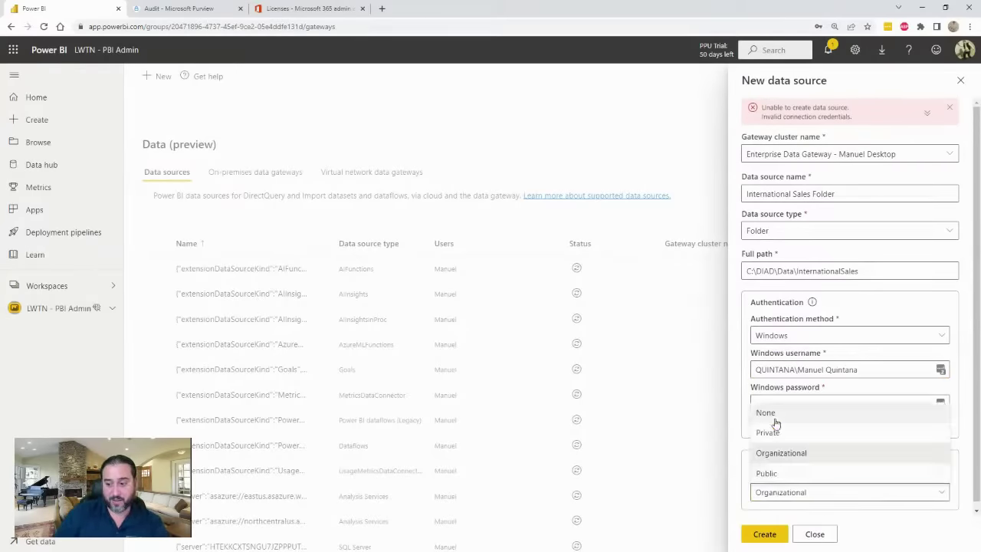
{"action": "left_click", "coordinate": [774, 422]}
{"action": "left_click", "coordinate": [764, 533]}
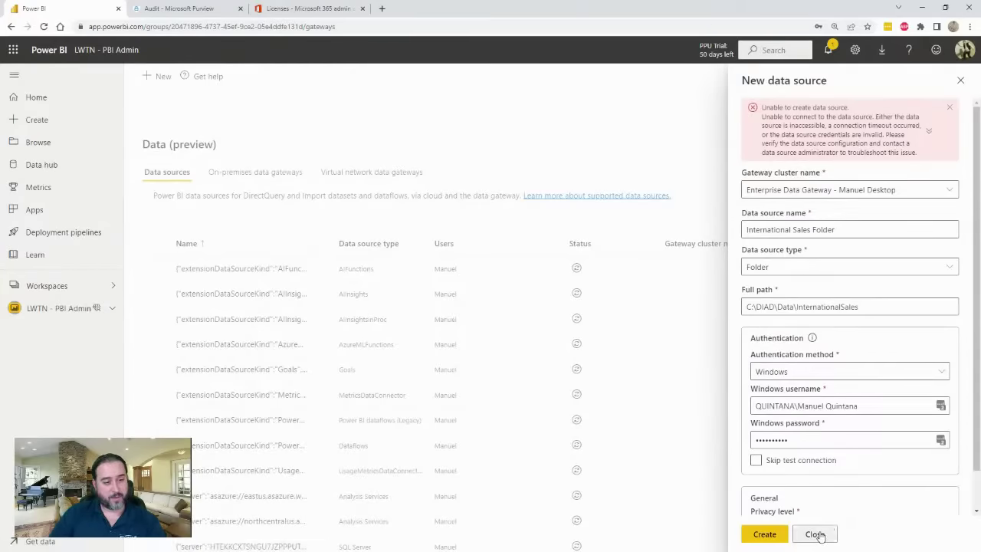
Check the folders on Local Disk (C:) in File Explorer, then close it
{"action": "key", "text": "alt+Tab"}
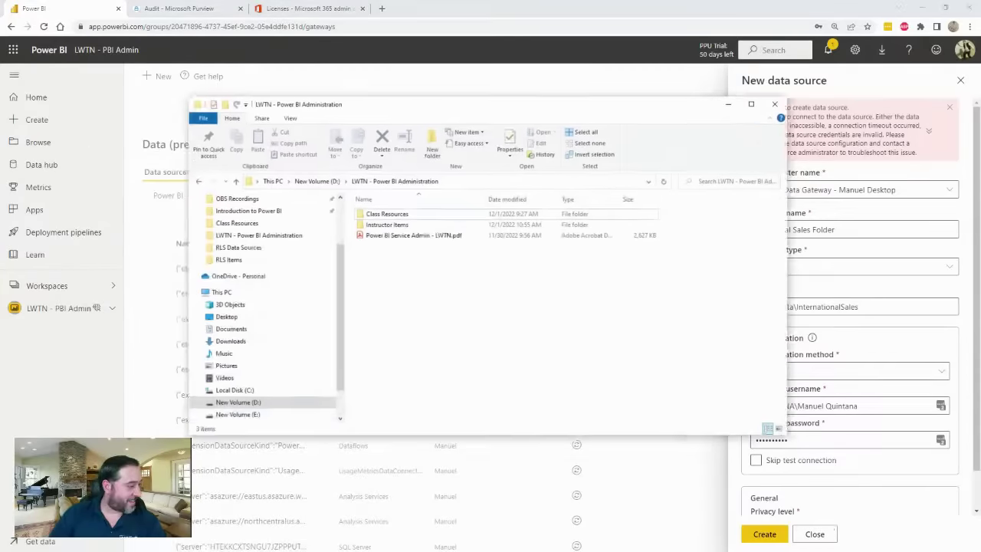
{"action": "left_click_drag", "start_coordinate": [596, 107], "coordinate": [443, 119]}
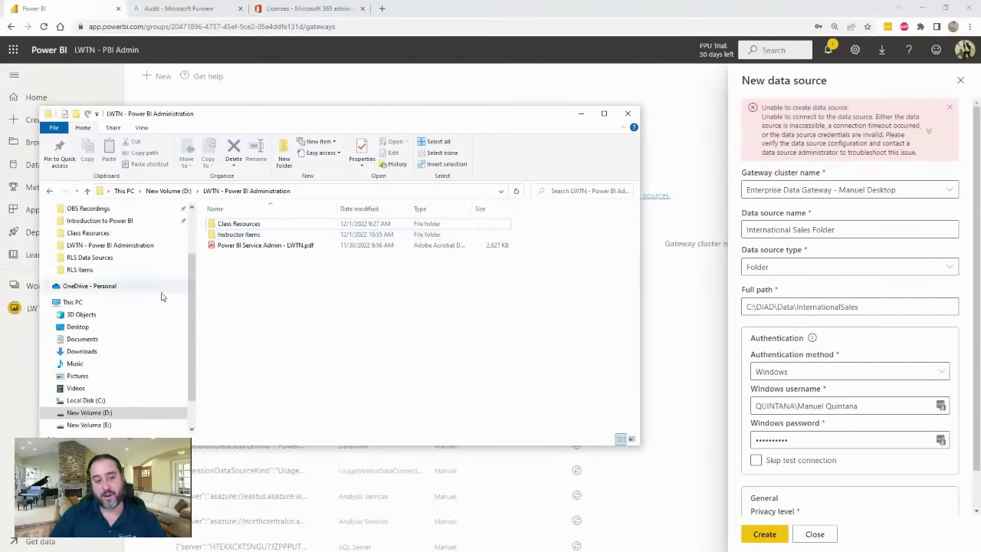
{"action": "left_click", "coordinate": [97, 402]}
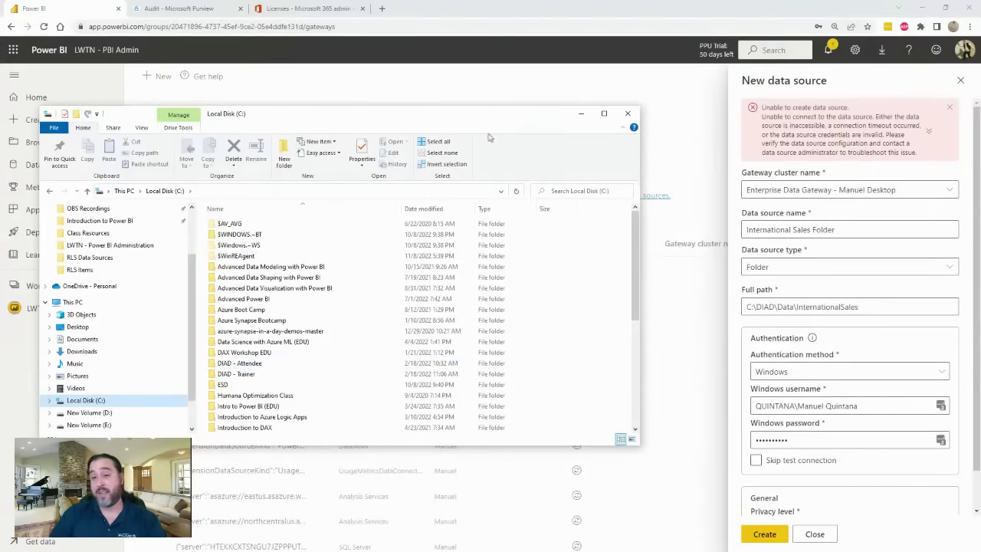
{"action": "left_click", "coordinate": [580, 113]}
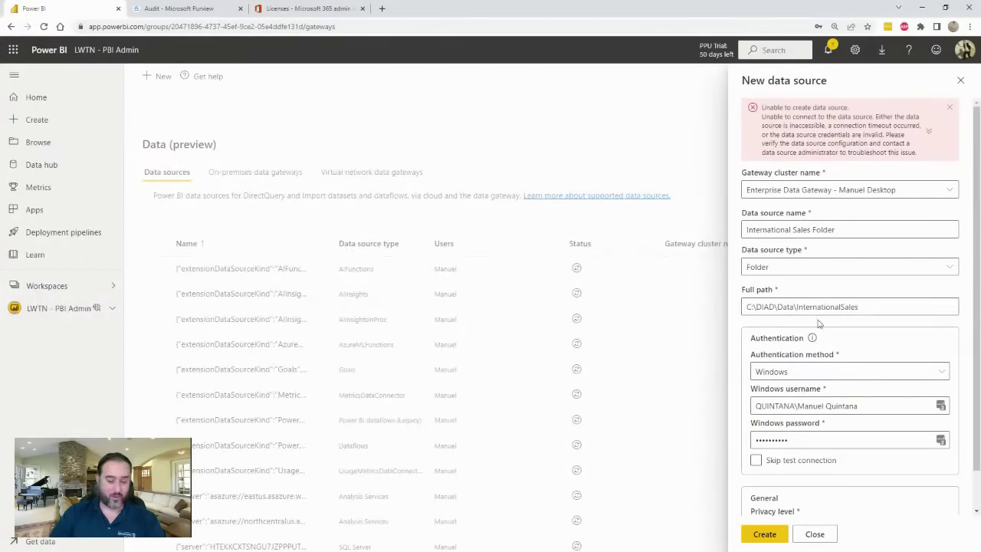
Highlight the connection error and Full path value, then close the form and discard the changes
{"action": "left_click", "coordinate": [776, 306]}
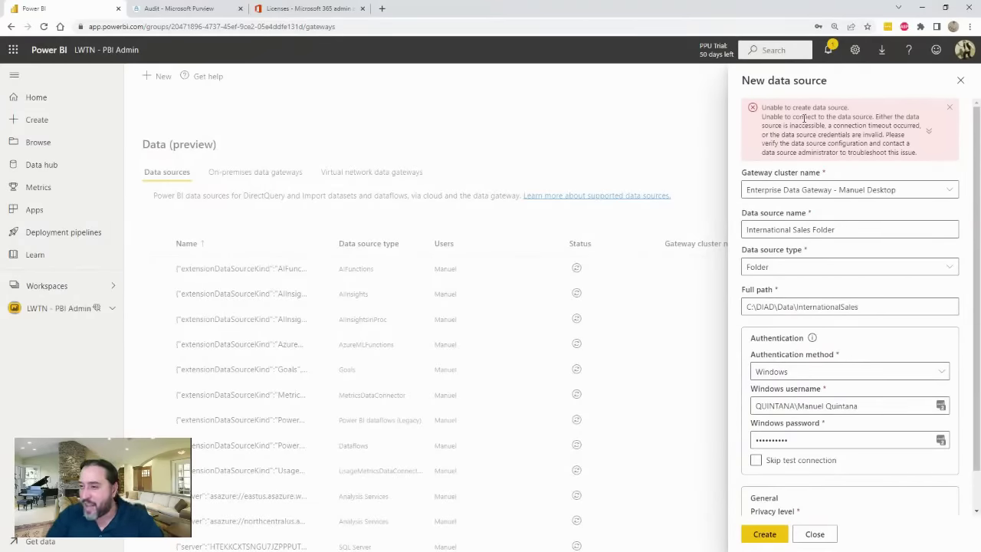
{"action": "left_click_drag", "start_coordinate": [783, 116], "coordinate": [874, 116]}
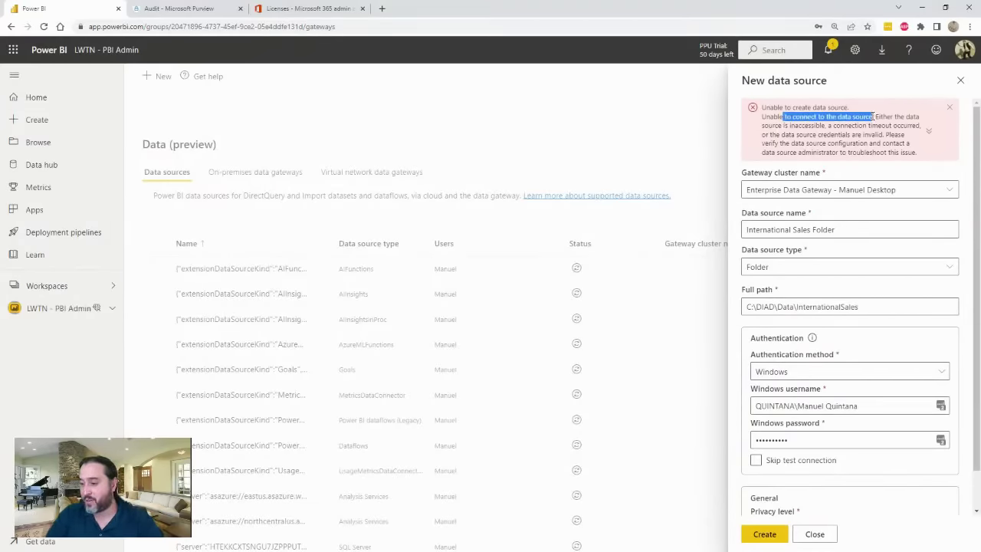
{"action": "left_click", "coordinate": [868, 306]}
{"action": "left_click_drag", "start_coordinate": [868, 307], "coordinate": [742, 310]}
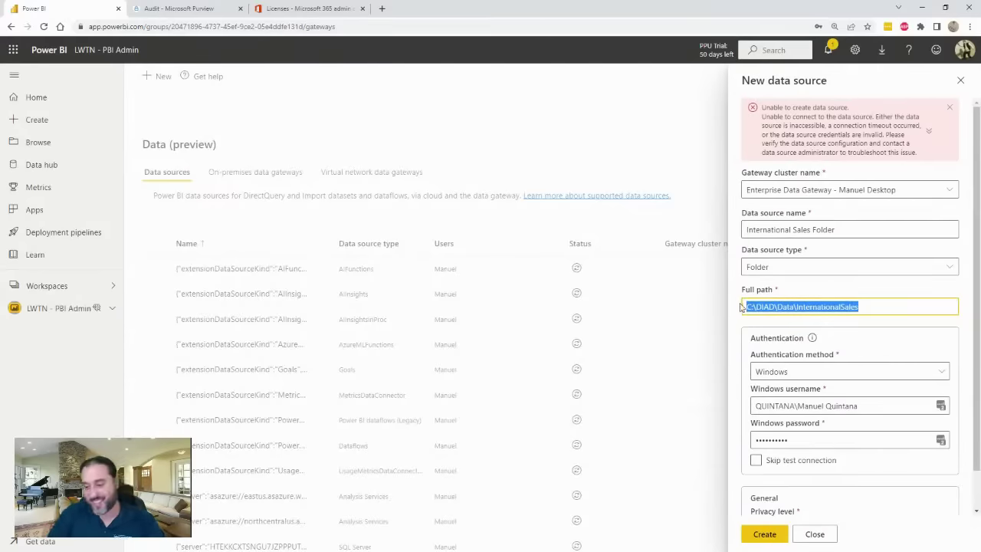
{"action": "left_click", "coordinate": [818, 542]}
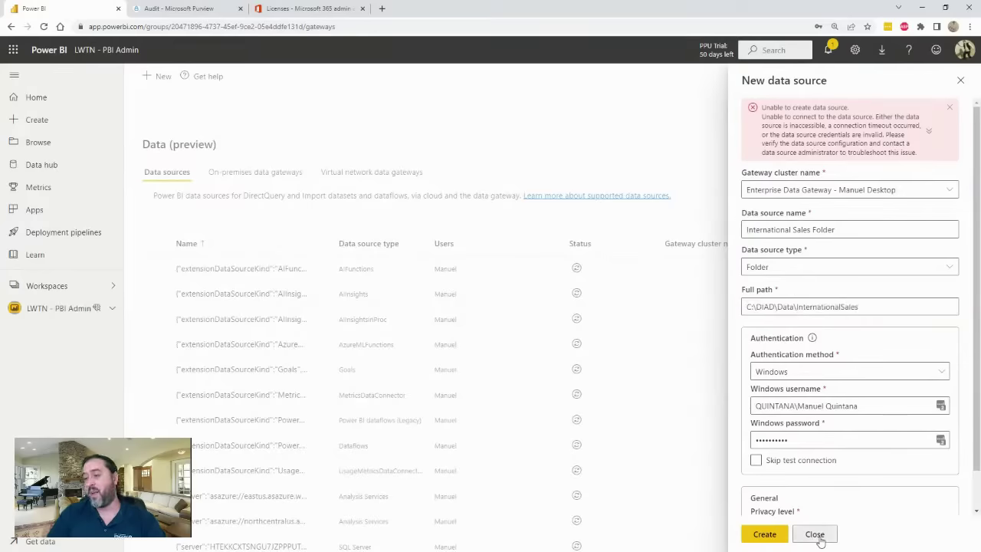
{"action": "left_click", "coordinate": [820, 542]}
{"action": "left_click", "coordinate": [540, 331]}
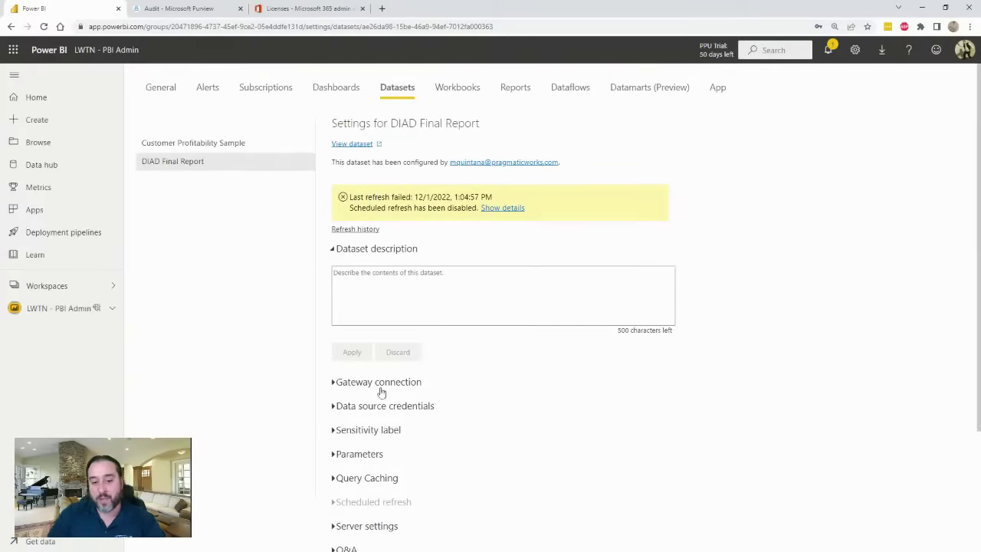
Check the second gateway's data sources for the DIAD Final Report's international sales folder path, then return to LWTN - PBI Admin
{"action": "left_click", "coordinate": [378, 382]}
{"action": "scroll", "coordinate": [537, 429], "scroll_direction": "down", "scroll_amount": 2}
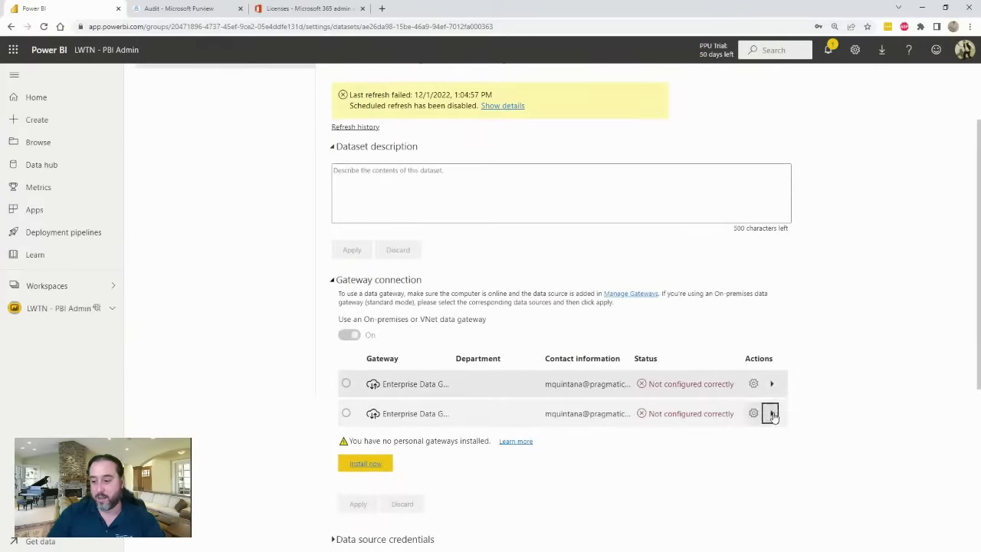
{"action": "left_click", "coordinate": [770, 413]}
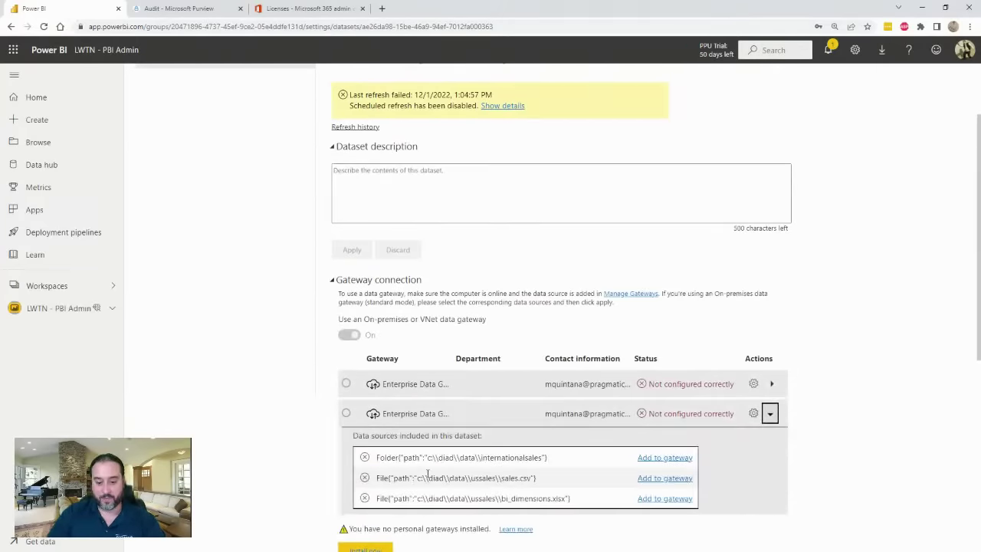
{"action": "left_click_drag", "start_coordinate": [428, 464], "coordinate": [556, 458]}
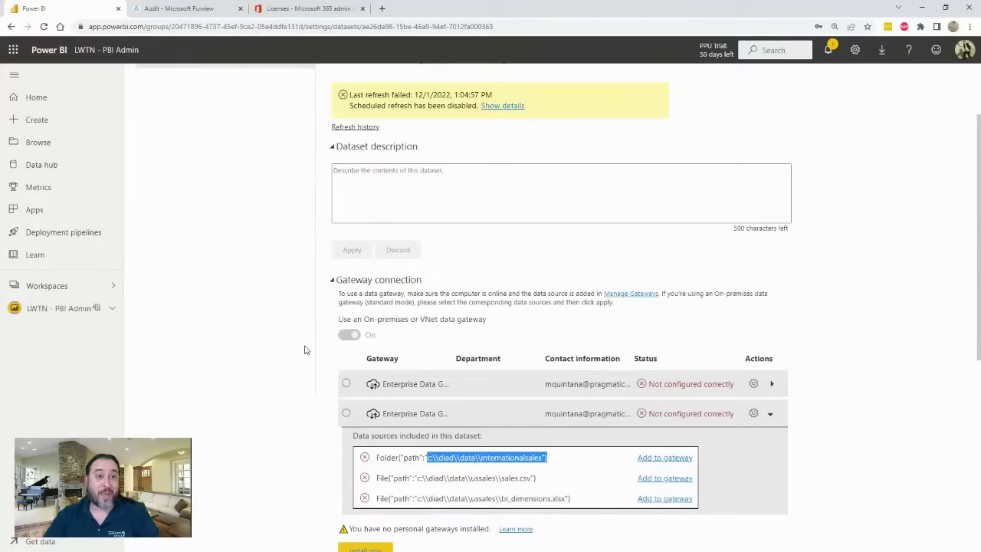
{"action": "left_click", "coordinate": [59, 312]}
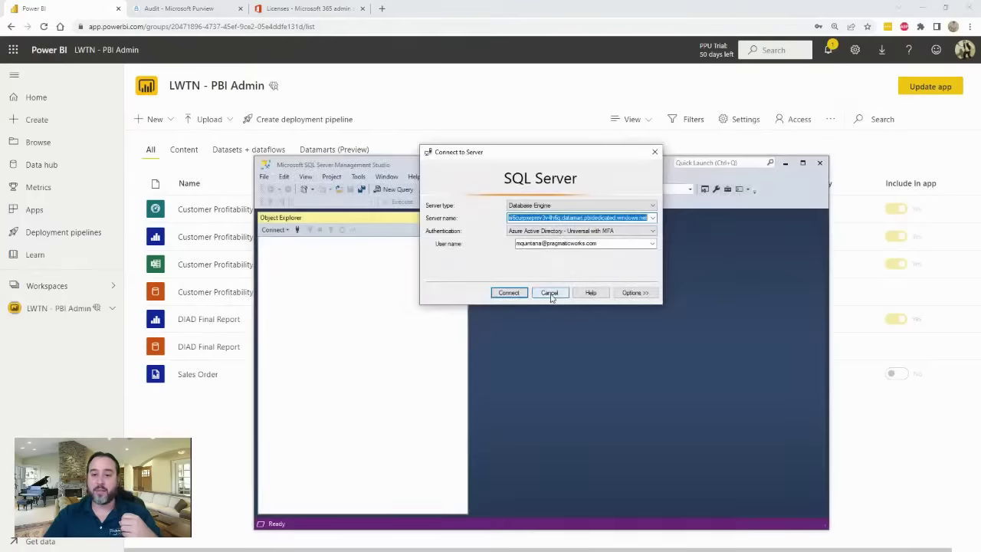
Cancel the SSMS Connect to Server prompt and close SQL Server Management Studio
{"action": "left_click", "coordinate": [550, 292]}
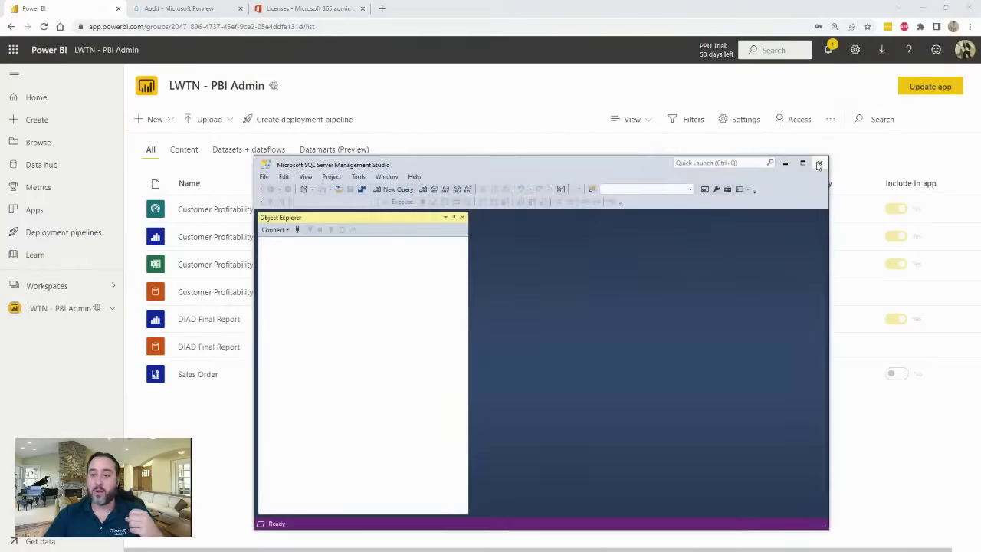
{"action": "left_click", "coordinate": [818, 164]}
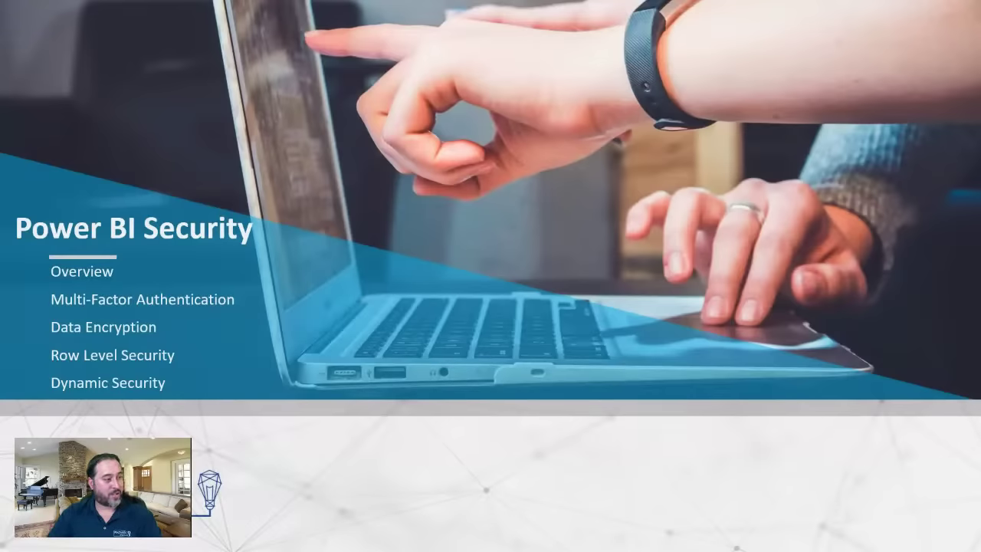
Advance to the DirectQuery and Live Connection / Microsoft Trust Center slide, then switch to Chrome
{"action": "left_click", "coordinate": [294, 397]}
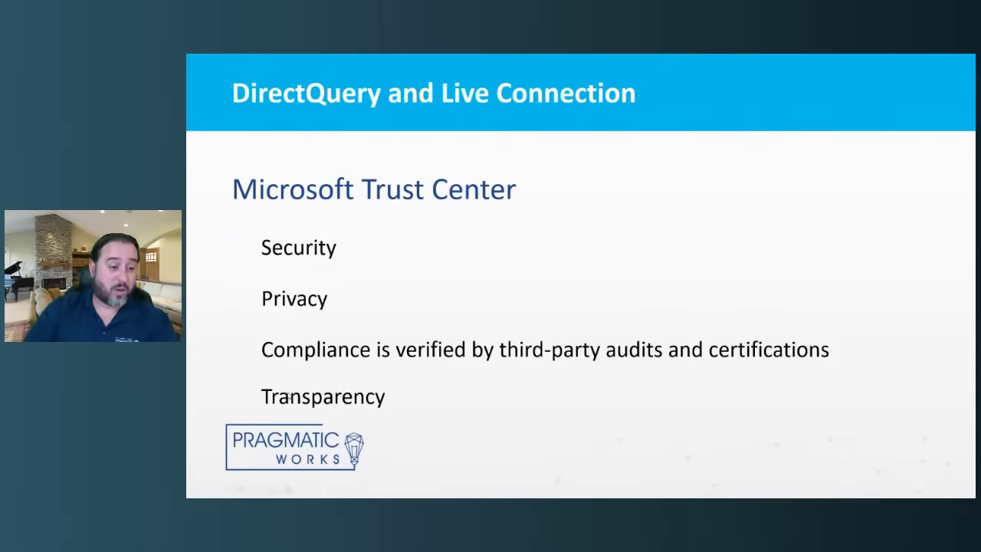
{"action": "key", "text": "alt+Tab"}
Search the web for 'ms trust center' in a new tab and open the Trust Center Overview
{"action": "left_click", "coordinate": [494, 59]}
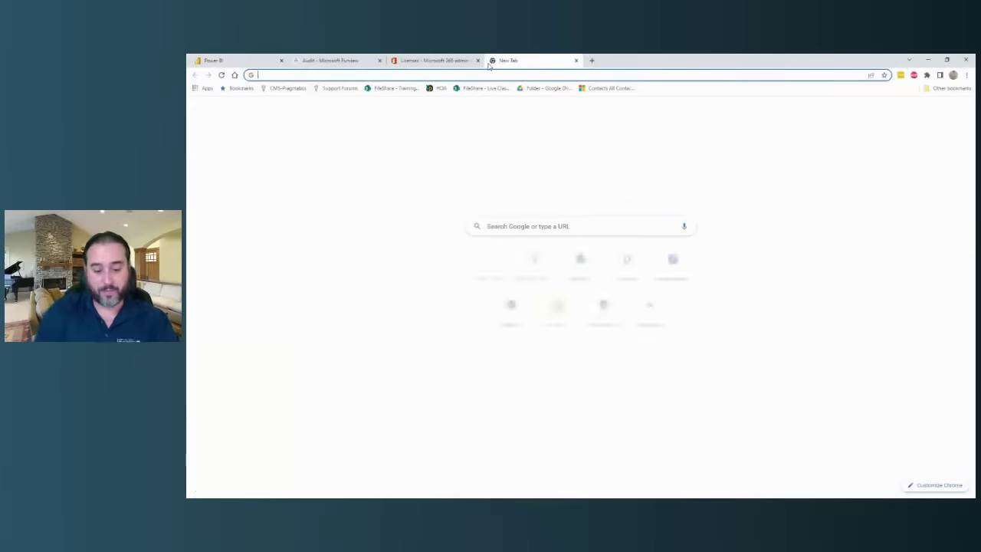
{"action": "type", "text": "ms tu"}
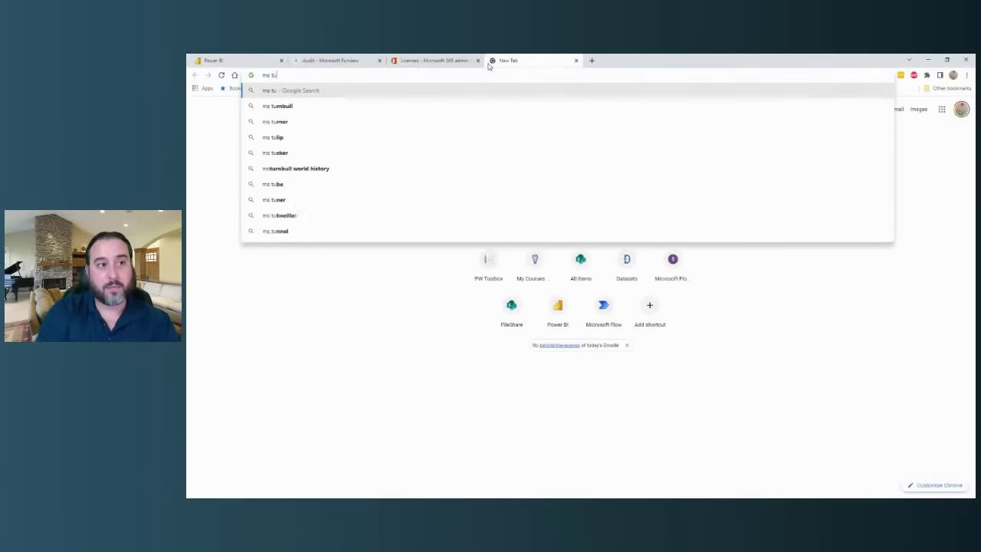
{"action": "key", "text": "BackSpace"}
{"action": "type", "text": "rust center"}
{"action": "key", "text": "Return"}
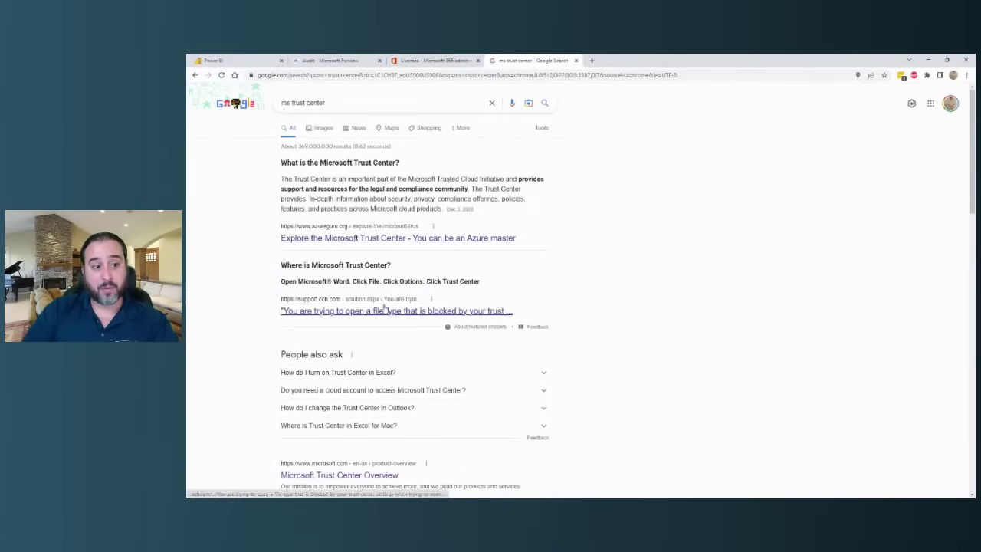
{"action": "scroll", "coordinate": [368, 322], "scroll_direction": "down", "scroll_amount": 1}
{"action": "left_click", "coordinate": [342, 393]}
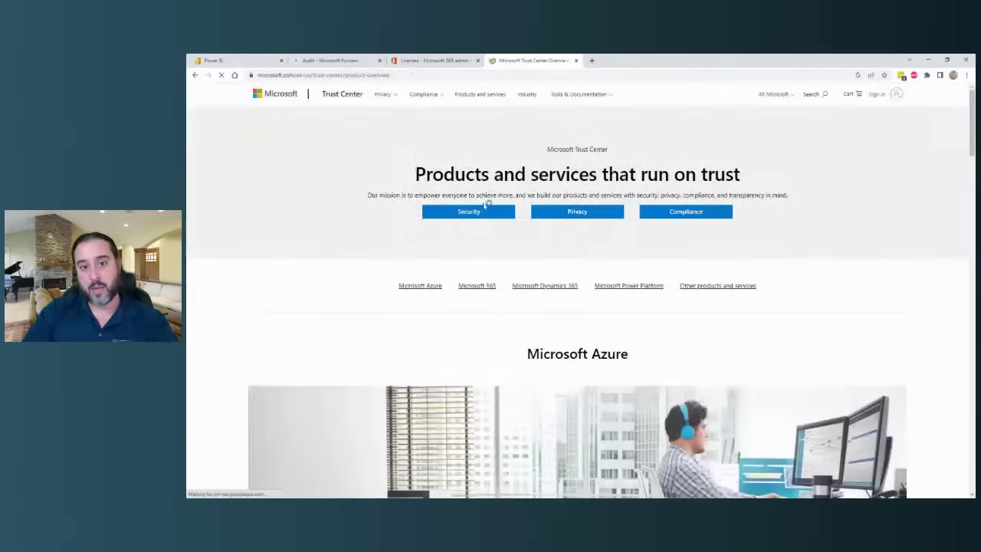
Open Power BI's compliance offerings from the Microsoft Power Platform section
{"action": "left_click", "coordinate": [635, 288]}
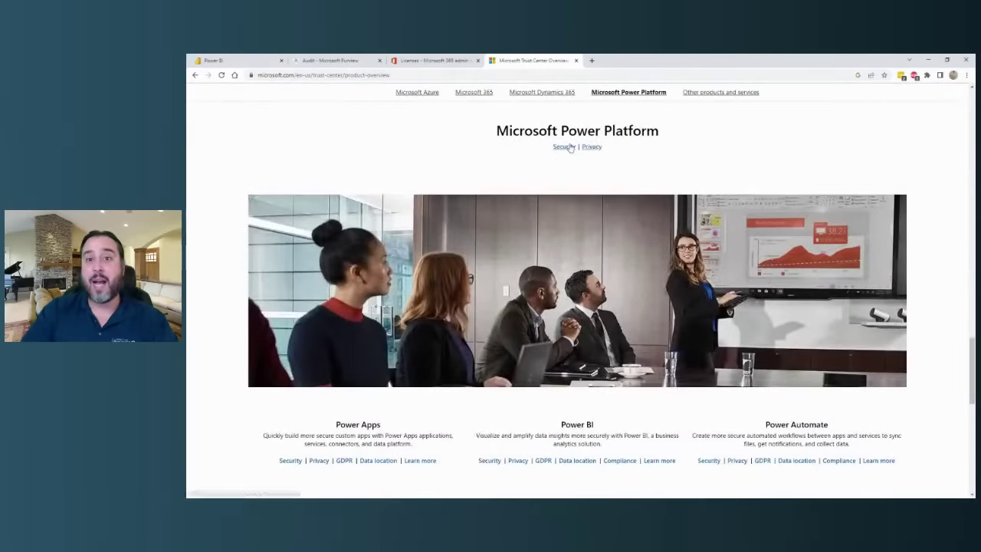
{"action": "scroll", "coordinate": [536, 269], "scroll_direction": "down", "scroll_amount": 3}
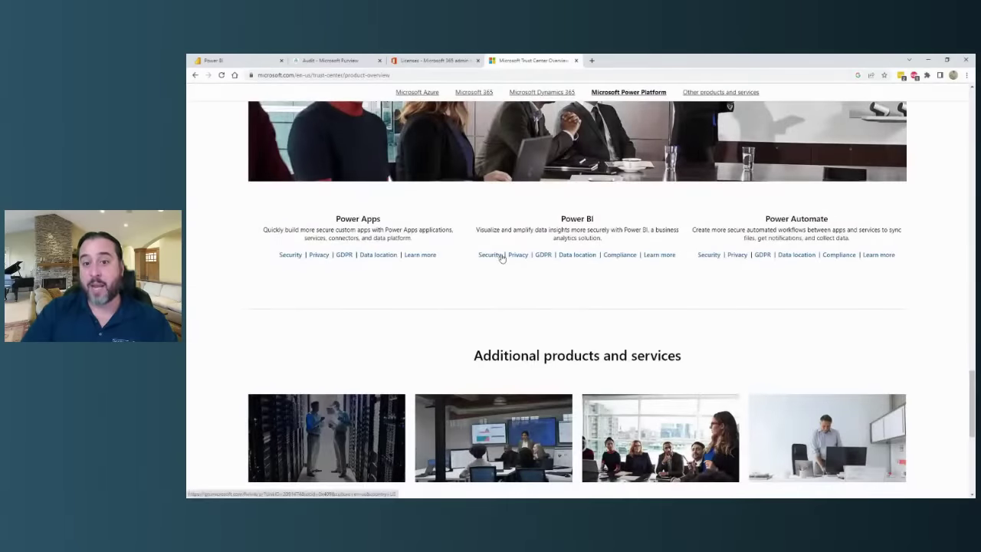
{"action": "left_click", "coordinate": [625, 256]}
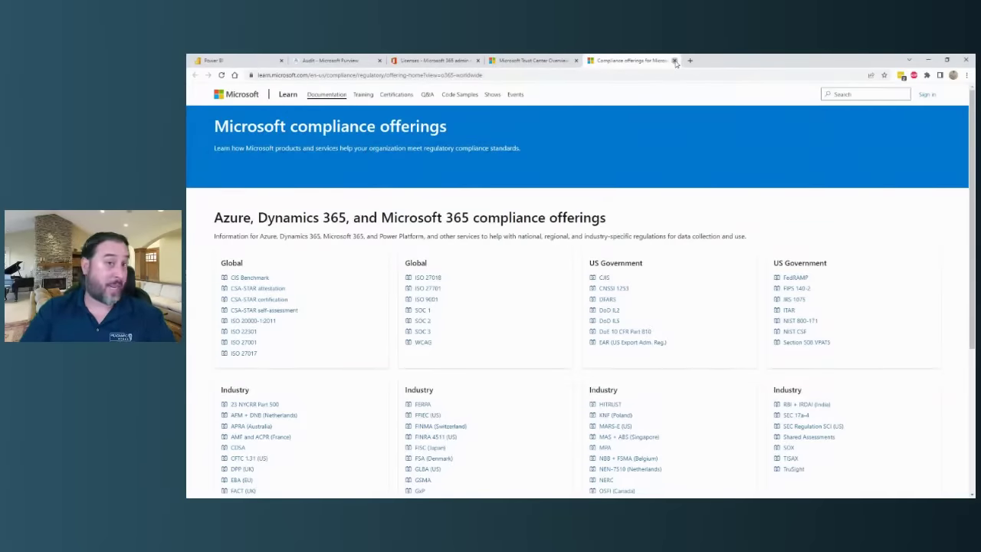
Close both Trust Center pages and advance the slideshow to the User Identity slide
{"action": "left_click", "coordinate": [674, 60]}
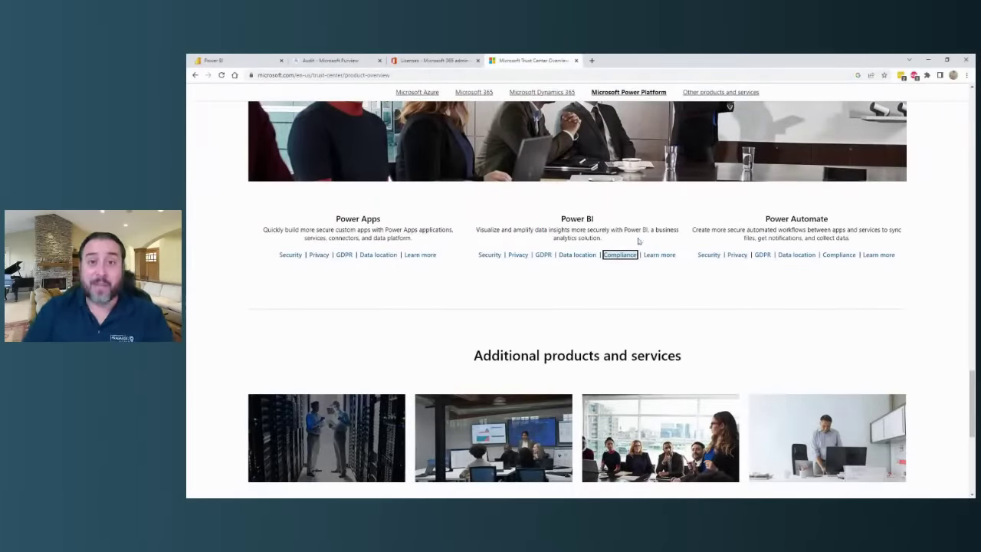
{"action": "left_click", "coordinate": [577, 61]}
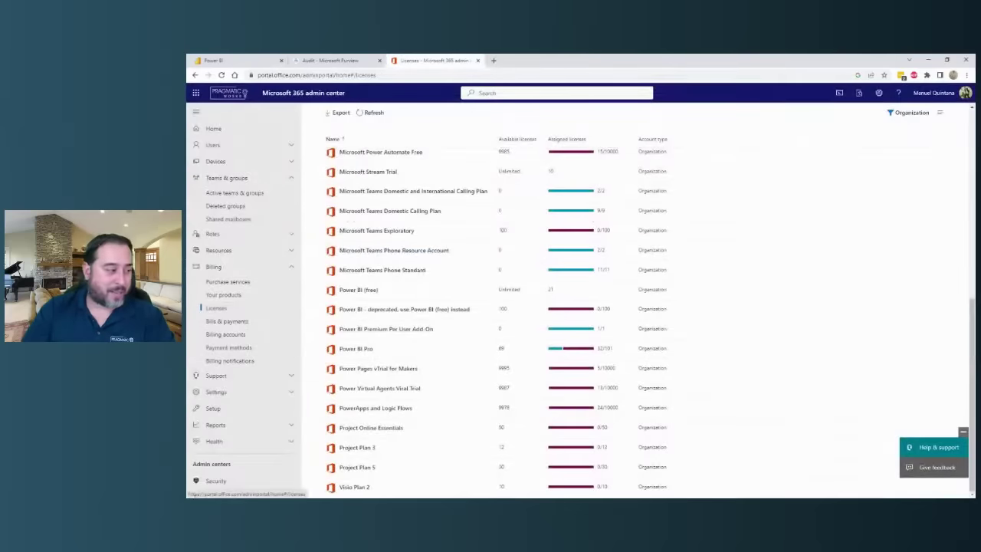
{"action": "key", "text": "alt+Tab"}
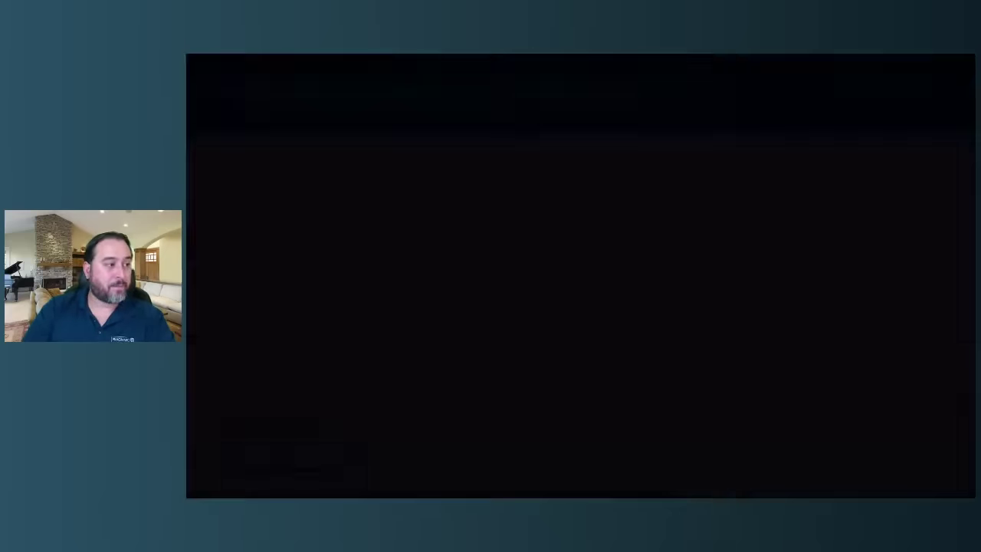
{"action": "key", "text": "Right"}
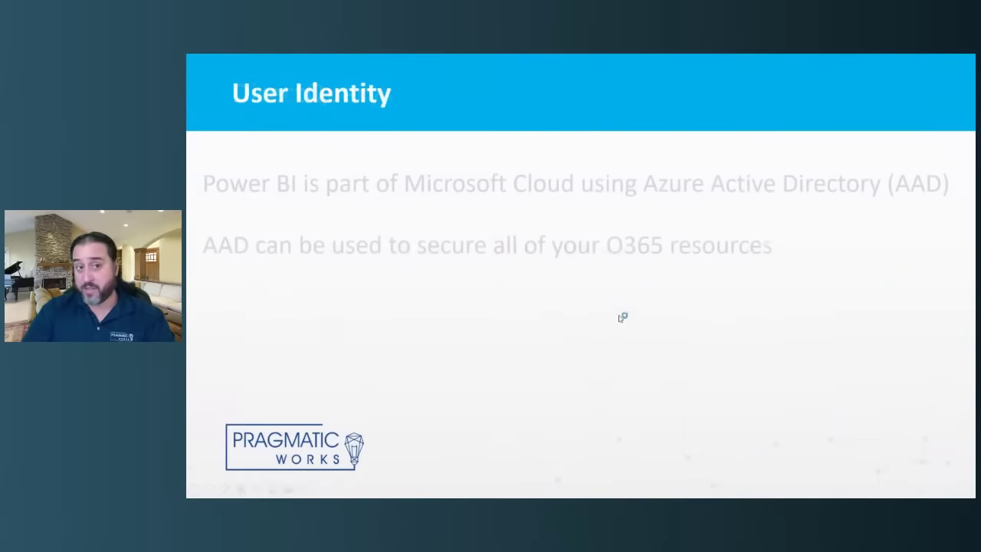
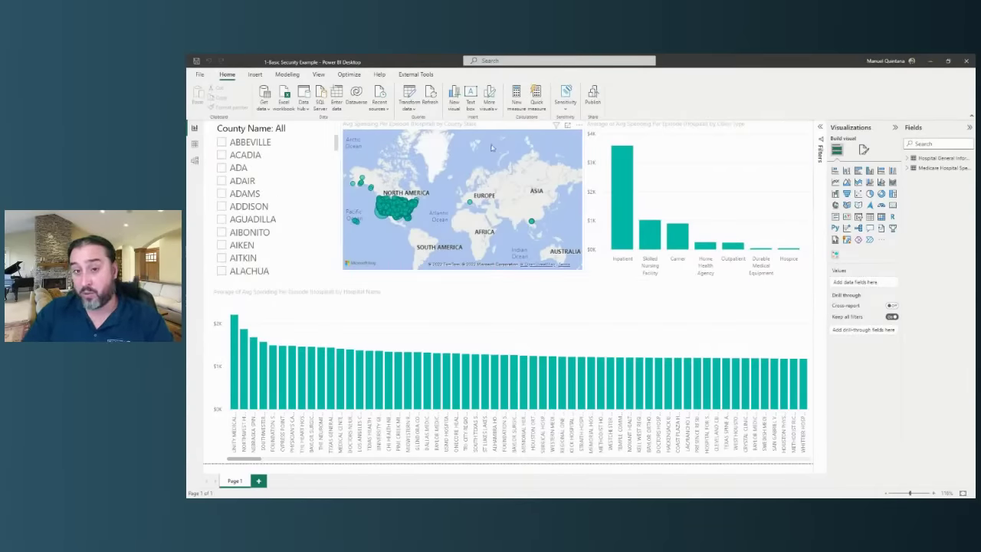
Open 1-Basic Security Example.pbix from the RLS Items folder in File Explorer
{"action": "key", "text": "alt+Tab"}
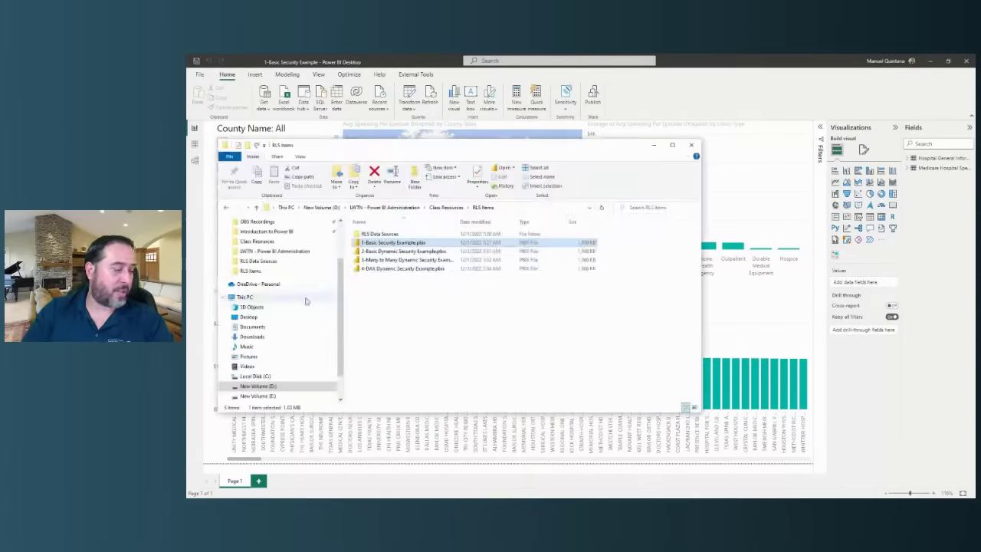
{"action": "double_click", "coordinate": [419, 244]}
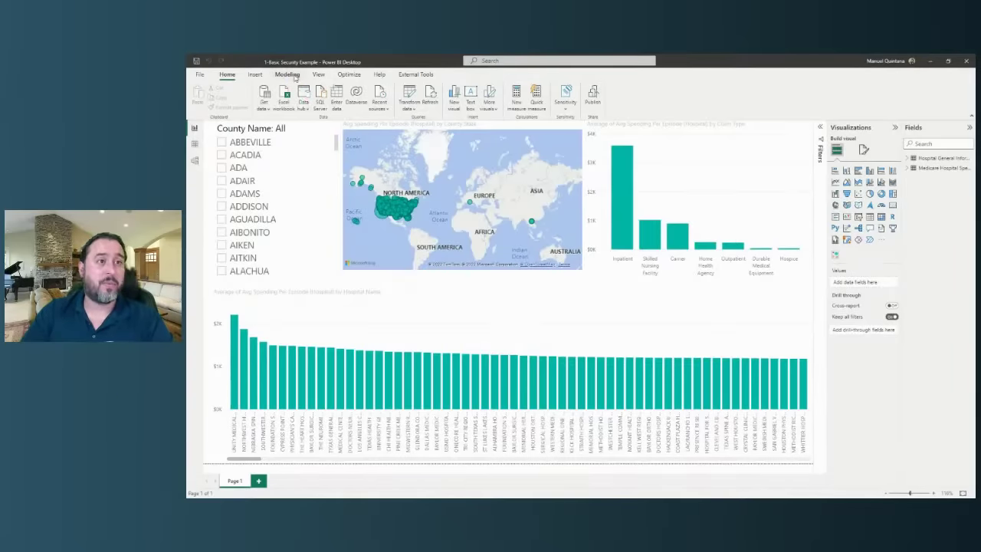
In Modeling > Manage roles, create a new role named Duval County
{"action": "left_click", "coordinate": [290, 75]}
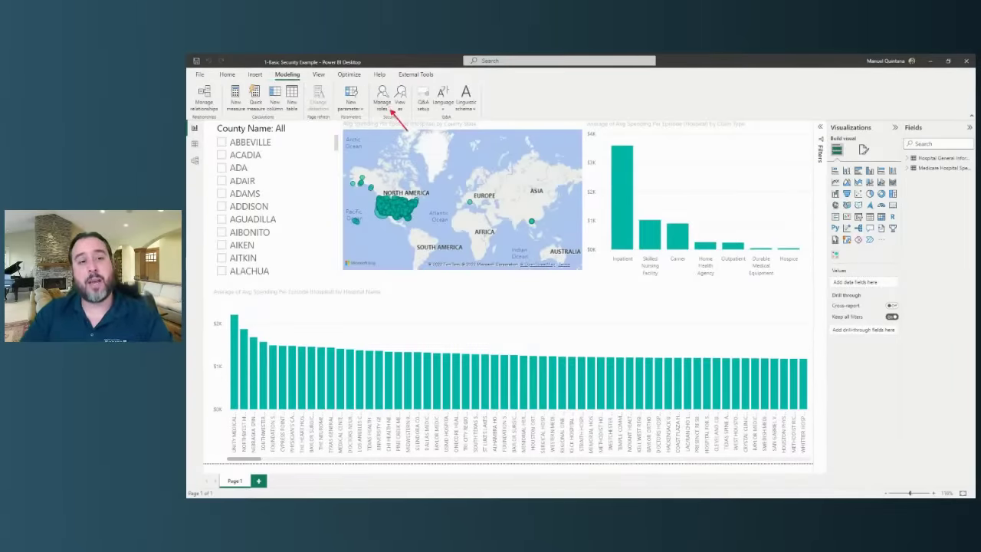
{"action": "left_click", "coordinate": [383, 107]}
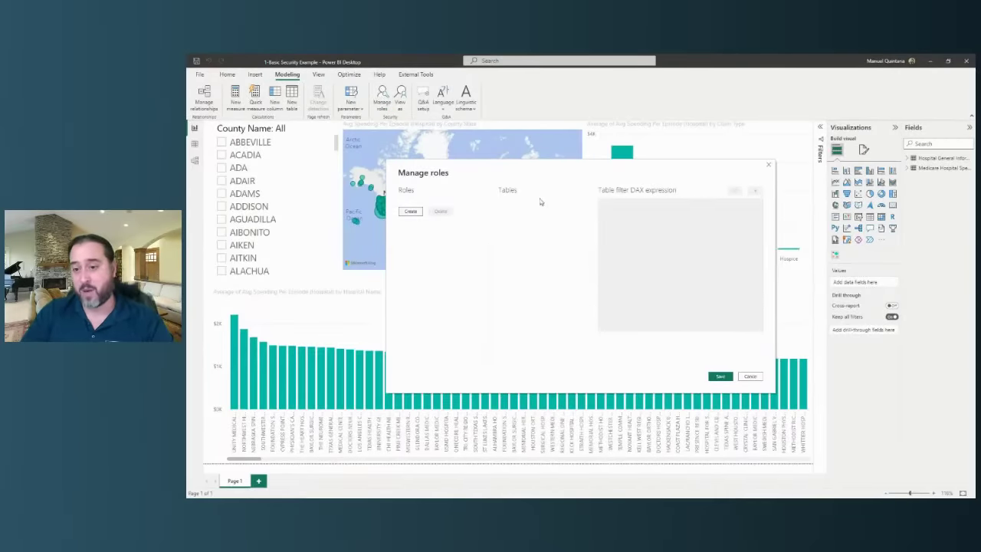
{"action": "left_click", "coordinate": [409, 210]}
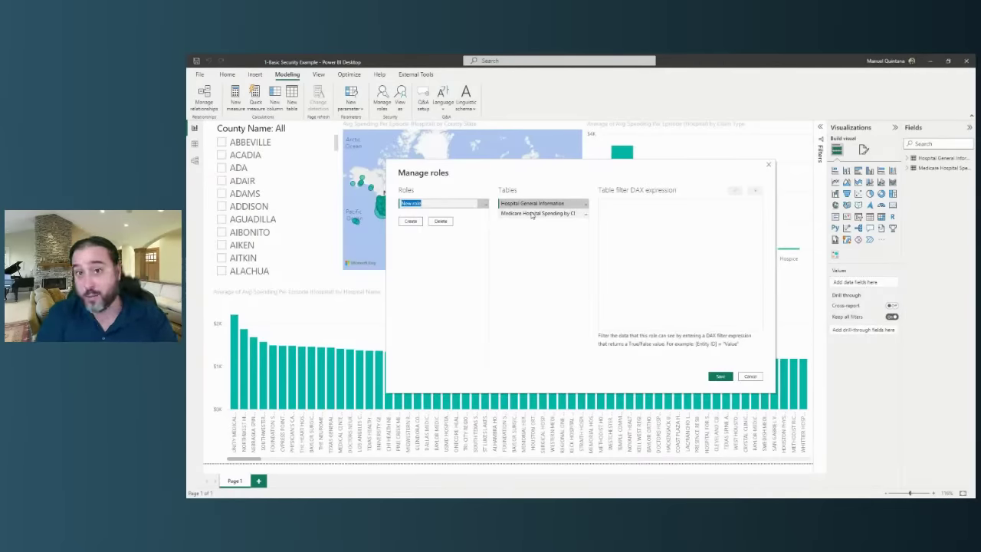
{"action": "type", "text": "O"}
{"action": "type", "text": "u"}
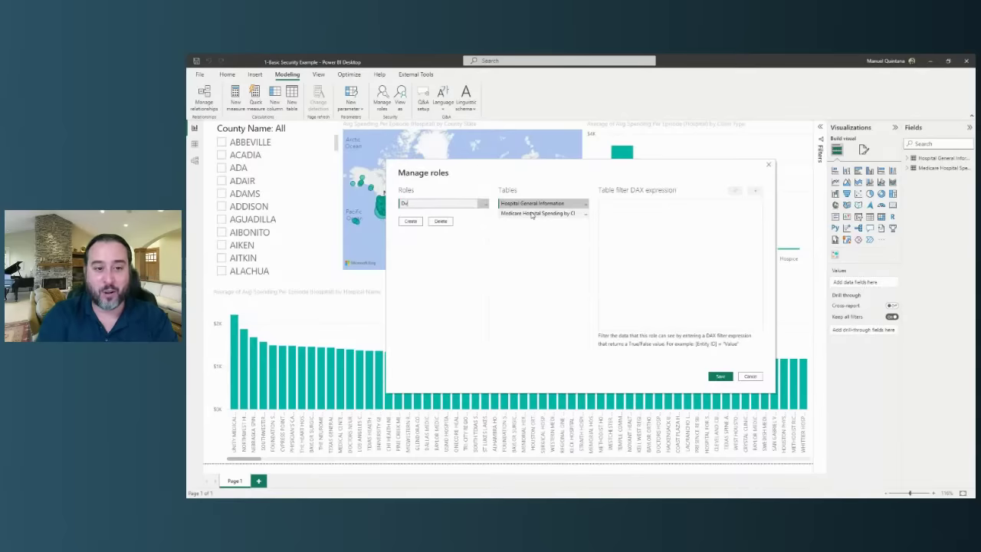
{"action": "type", "text": "val"}
{"action": "key", "text": "Return"}
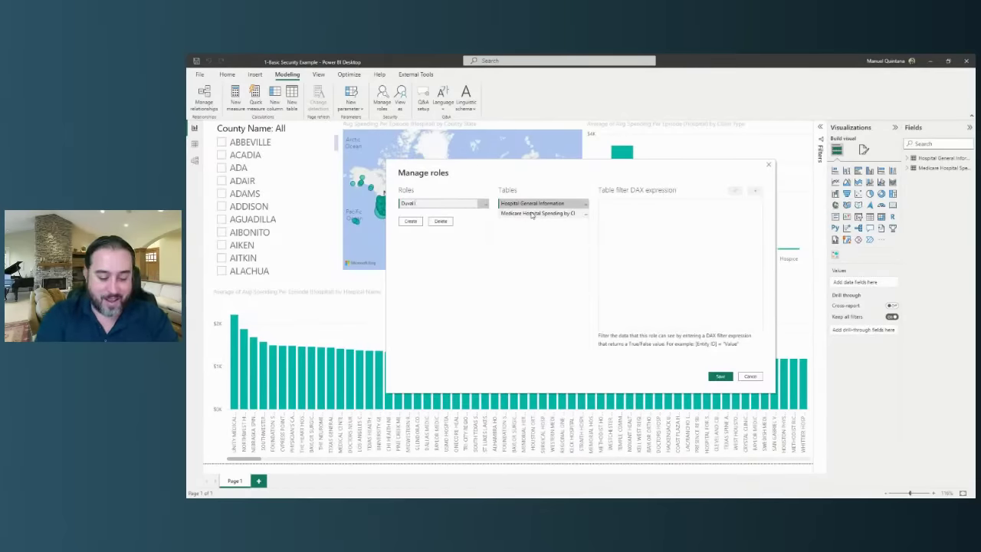
{"action": "type", "text": "County"}
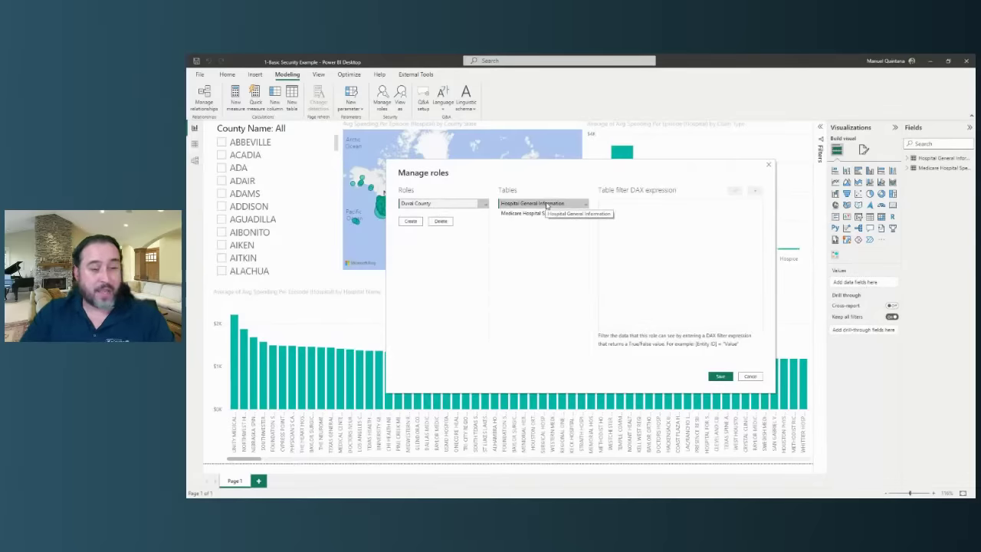
{"action": "left_click", "coordinate": [586, 205]}
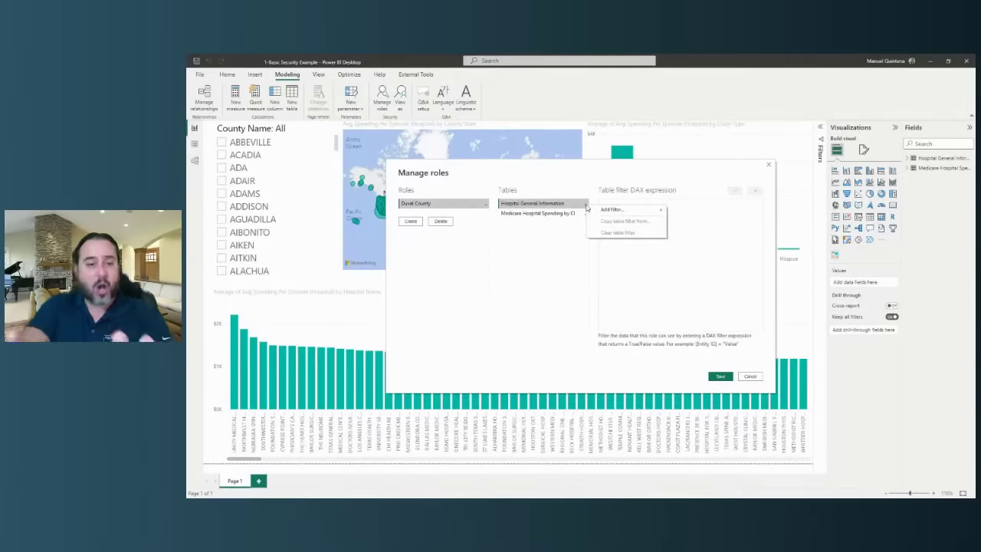
{"action": "mouse_move", "coordinate": [602, 213]}
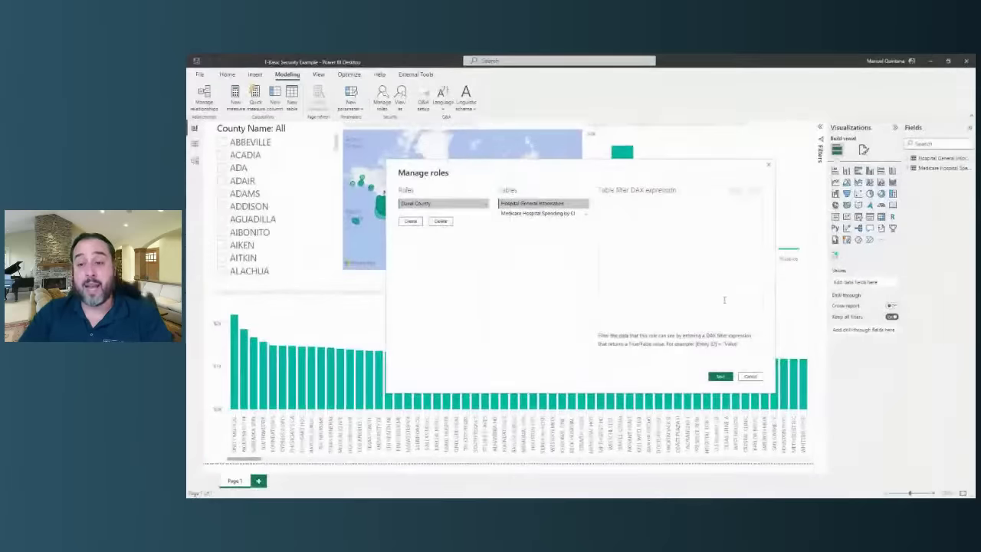
Filter Hospital General Information to [County State] = "Duval, FL" for the role and save
{"action": "left_click", "coordinate": [590, 207]}
{"action": "mouse_move", "coordinate": [613, 207]}
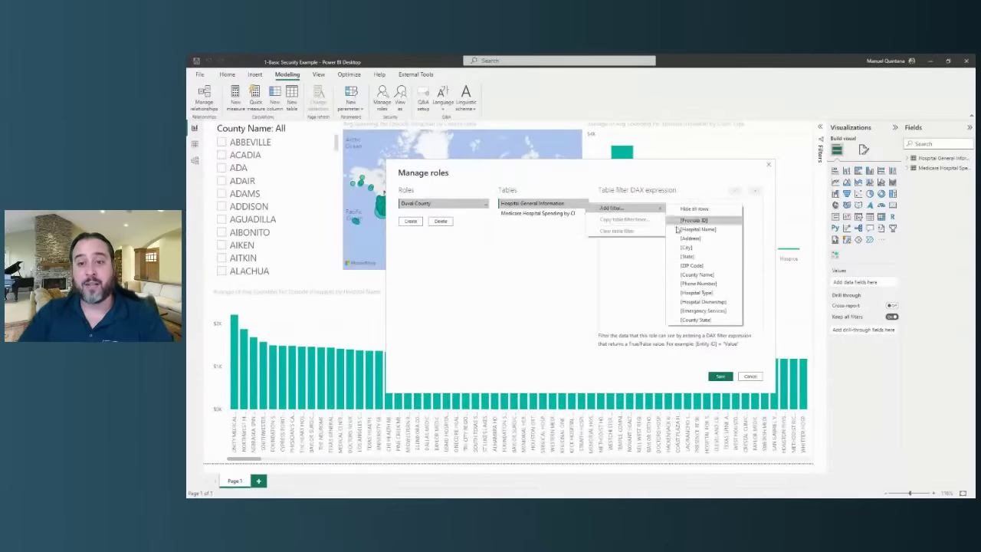
{"action": "left_click", "coordinate": [693, 318]}
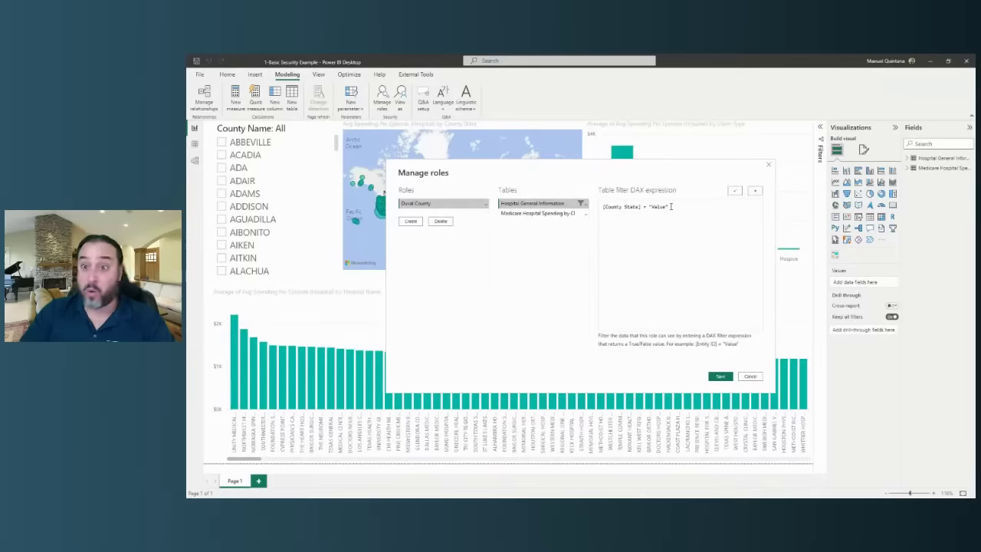
{"action": "left_click_drag", "start_coordinate": [670, 206], "coordinate": [651, 208]}
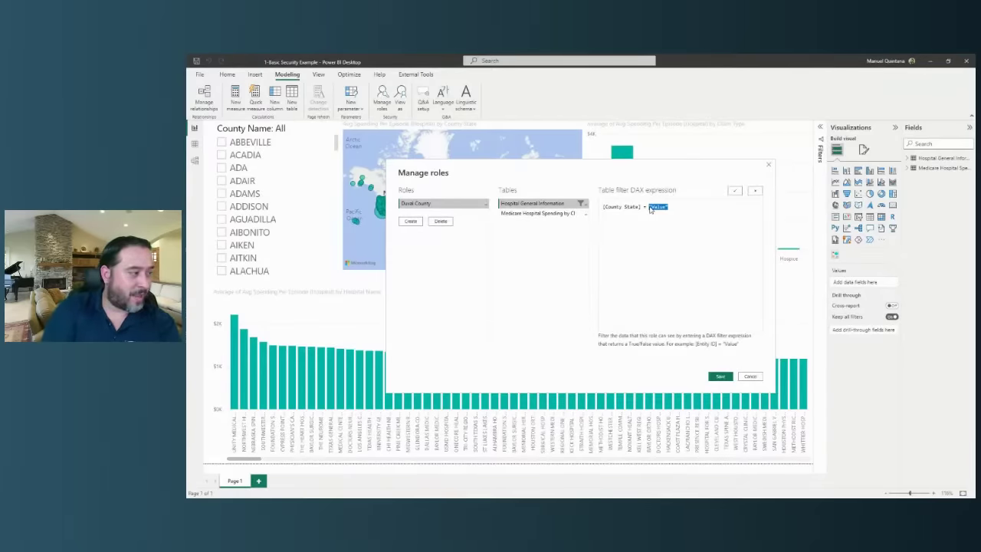
{"action": "key", "text": "BackSpace"}
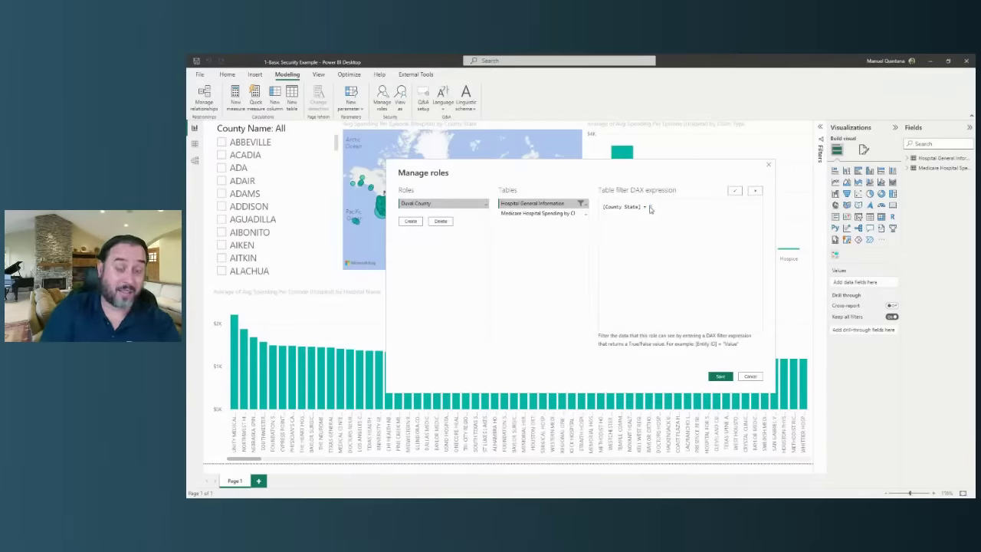
{"action": "type", "text": "\""}
{"action": "type", "text": "e"}
{"action": "key", "text": "BackSpace"}
{"action": "key", "text": "BackSpace"}
{"action": "key", "text": "BackSpace"}
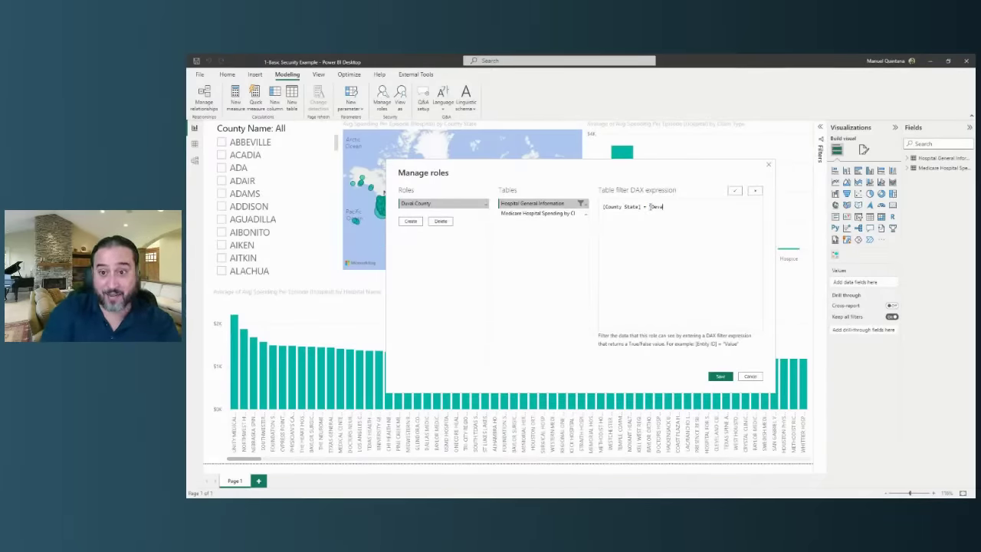
{"action": "type", "text": "Duval, FL"}
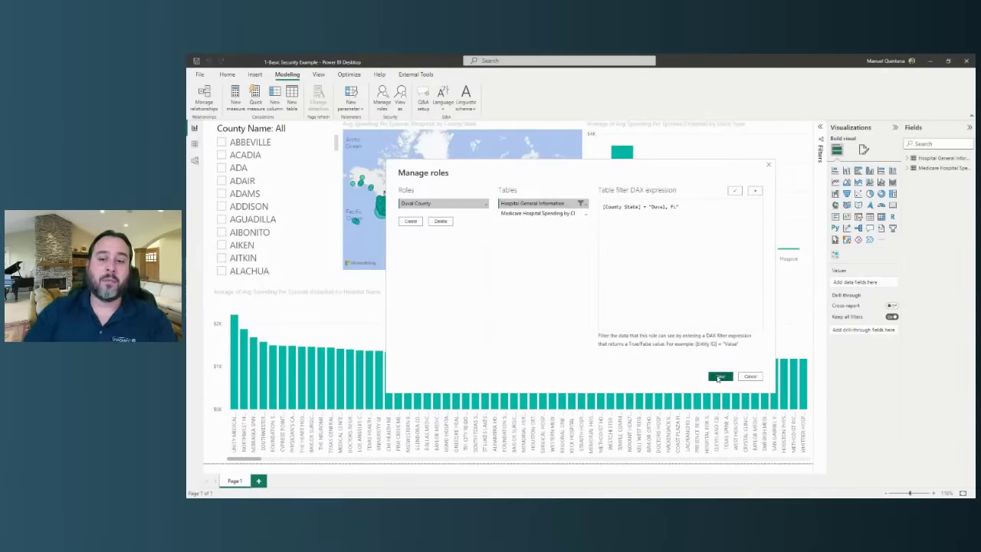
{"action": "left_click", "coordinate": [720, 376]}
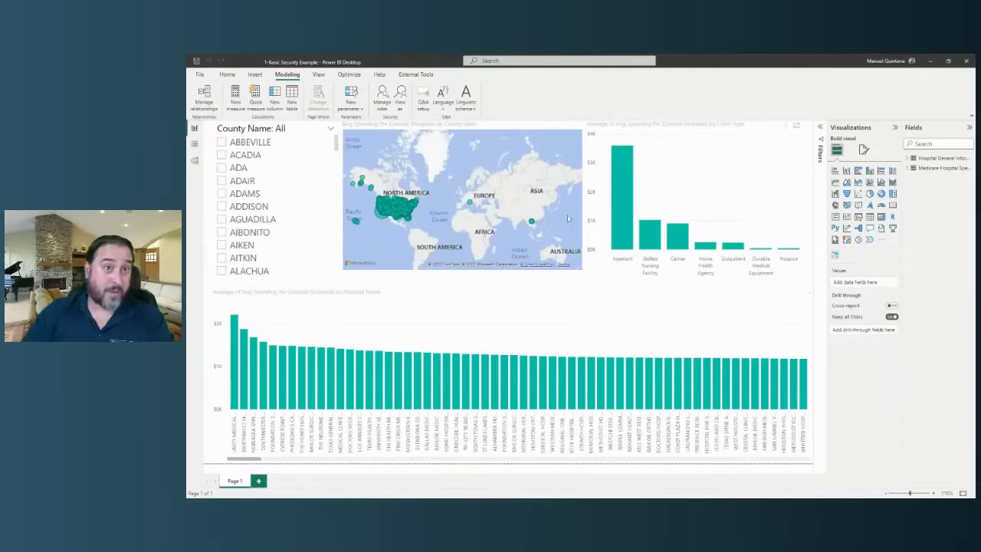
View the report as the Duval County role so only Duval hospitals show
{"action": "left_click", "coordinate": [400, 109]}
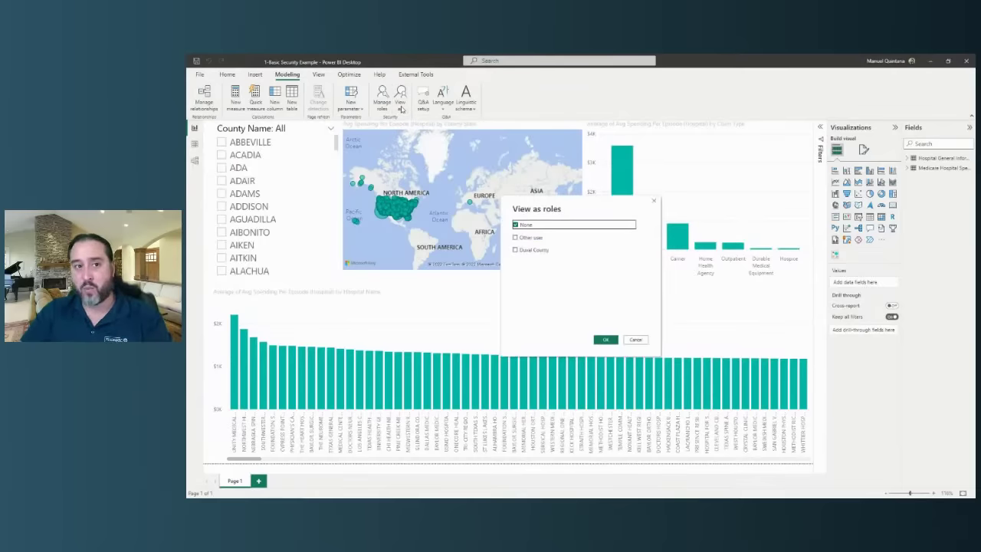
{"action": "left_click", "coordinate": [515, 249]}
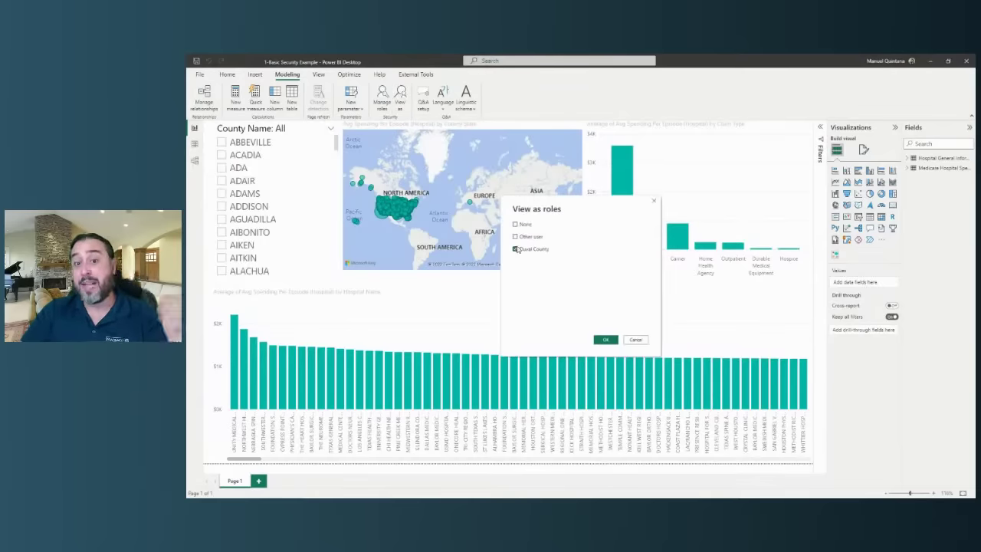
{"action": "left_click", "coordinate": [606, 340]}
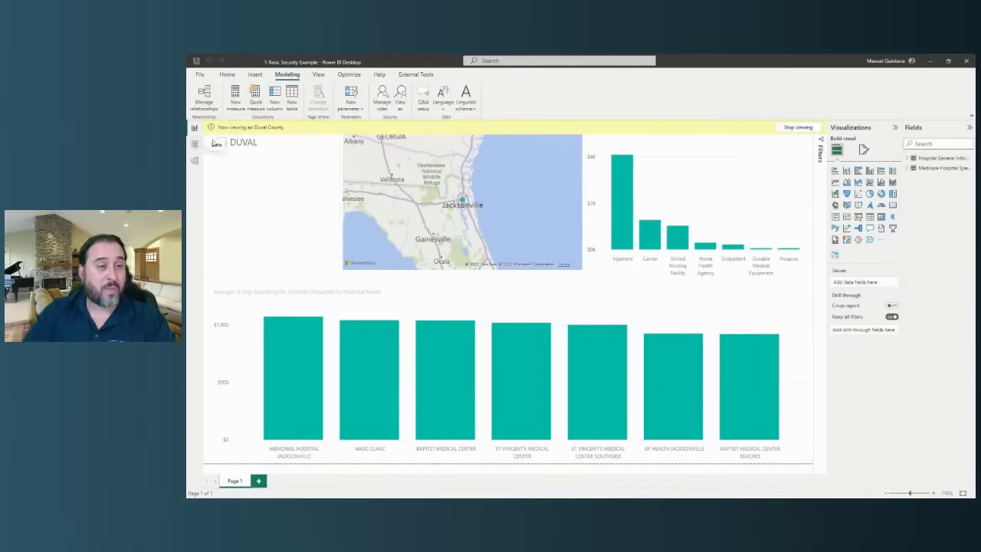
Check the data model diagram, then return to Report view
{"action": "left_click", "coordinate": [194, 160]}
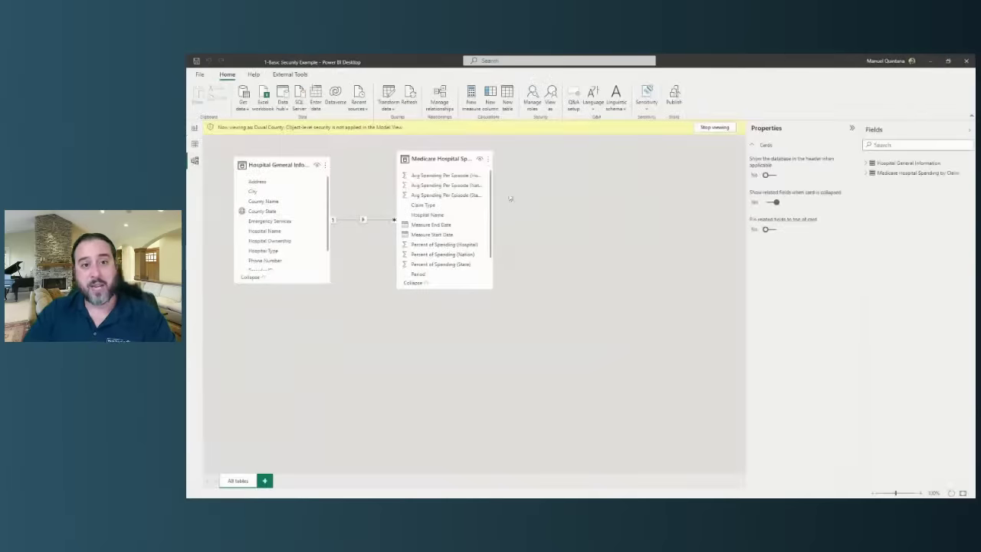
{"action": "left_click_drag", "start_coordinate": [232, 152], "coordinate": [212, 129]}
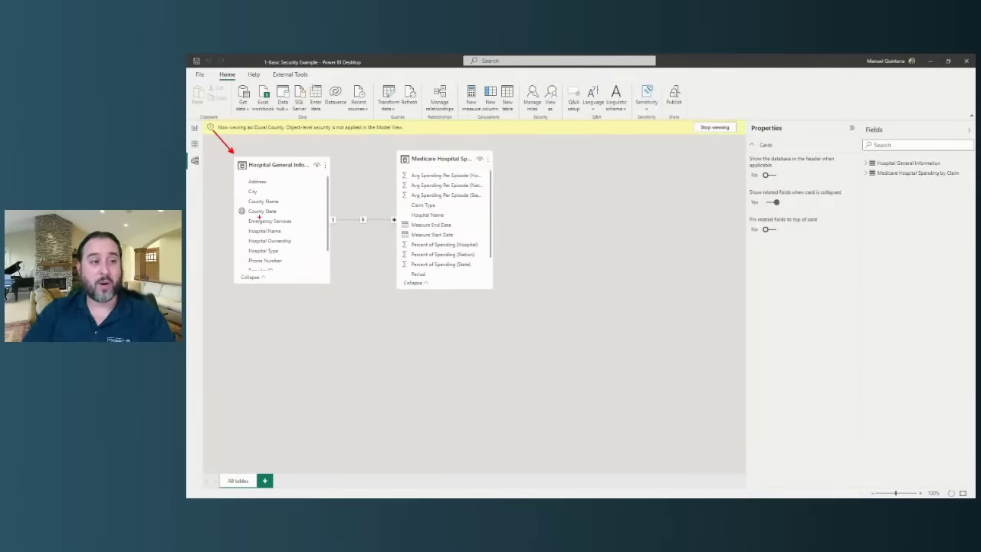
{"action": "key", "text": "Escape"}
{"action": "left_click", "coordinate": [195, 129]}
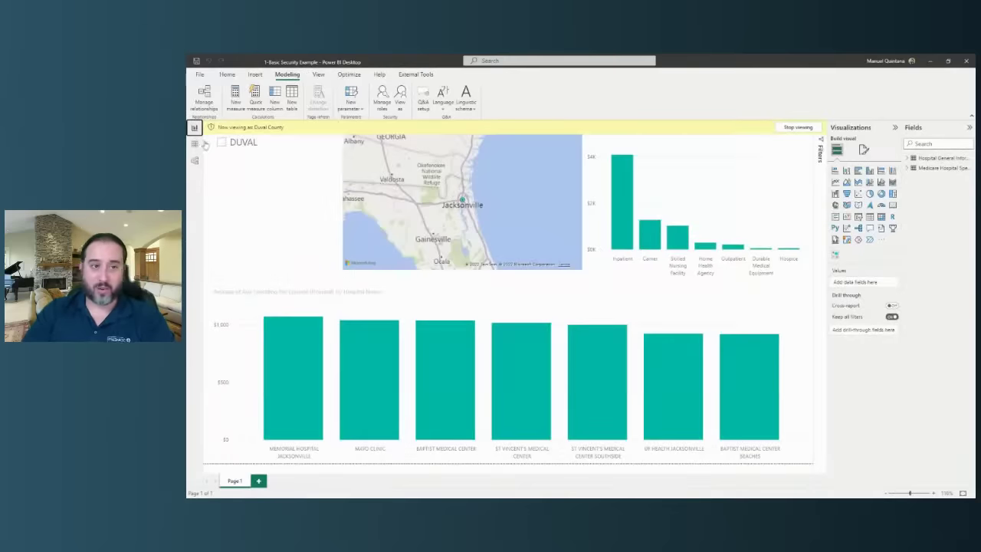
Add || [County State] = "Polk, FL" to the Duval County role filter and save
{"action": "left_click", "coordinate": [382, 98]}
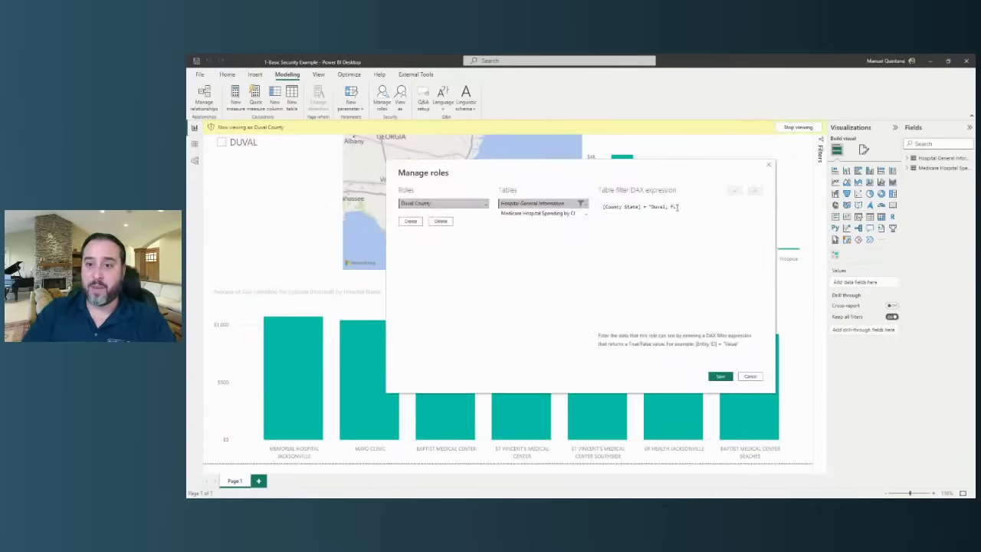
{"action": "left_click", "coordinate": [581, 204]}
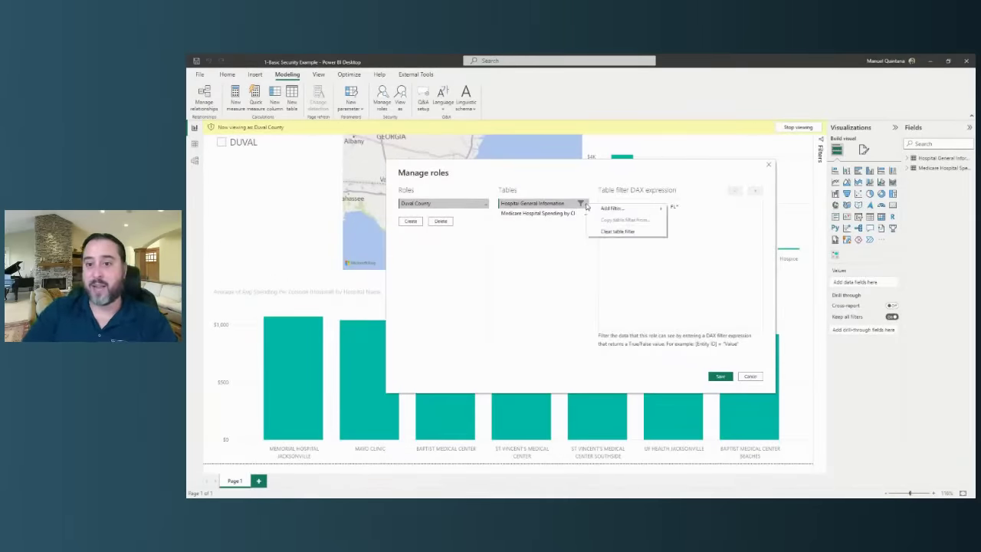
{"action": "mouse_move", "coordinate": [620, 208]}
{"action": "left_click", "coordinate": [697, 319]}
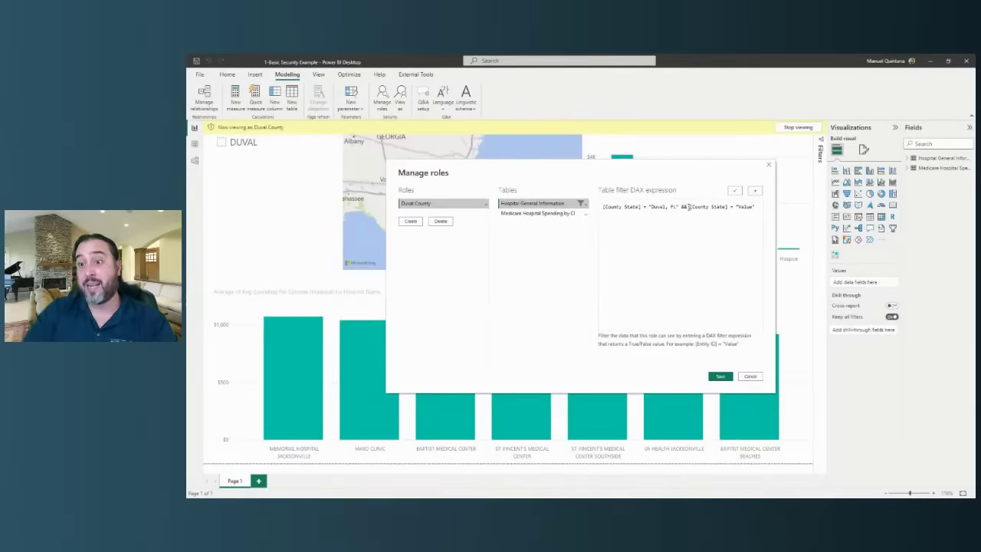
{"action": "double_click", "coordinate": [683, 207]}
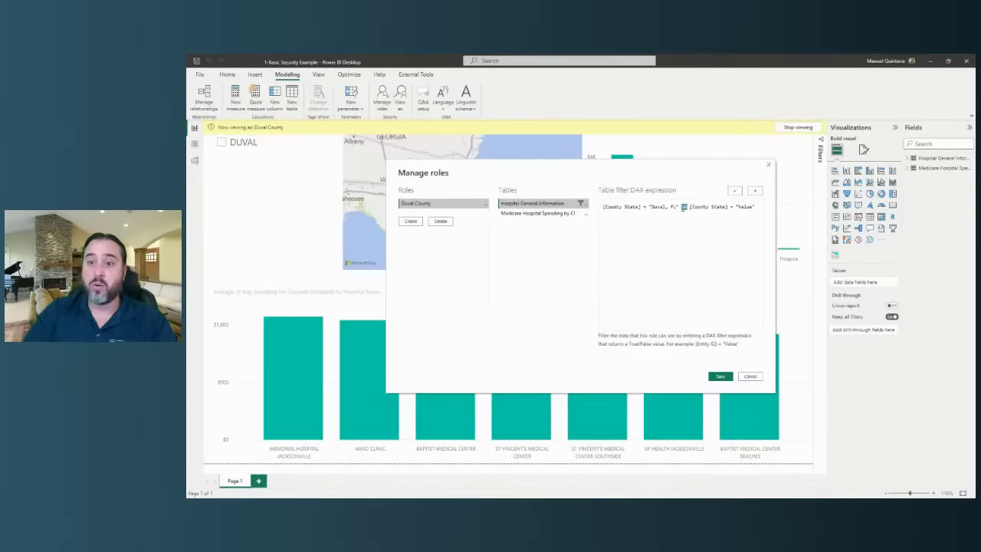
{"action": "type", "text": "||"}
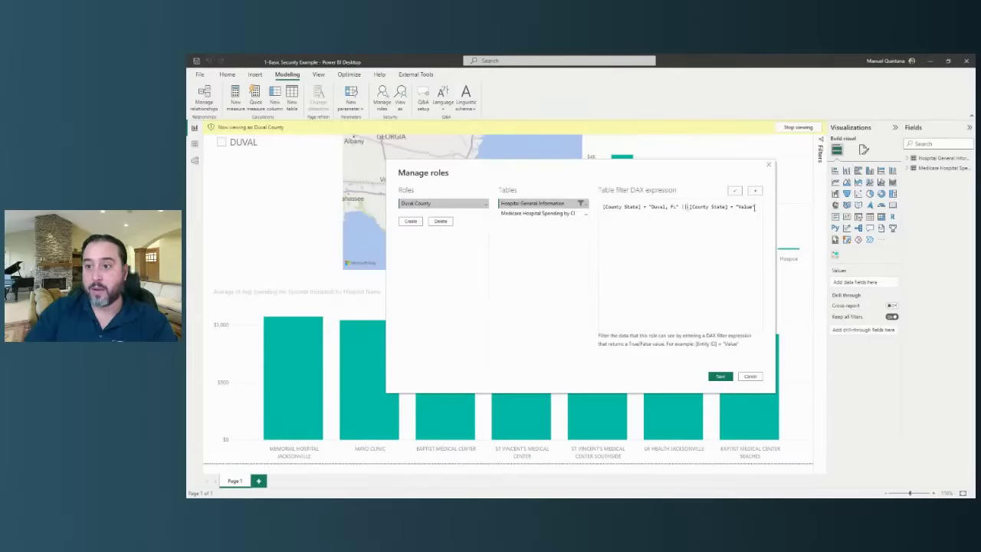
{"action": "double_click", "coordinate": [747, 207]}
{"action": "type", "text": "Cl"}
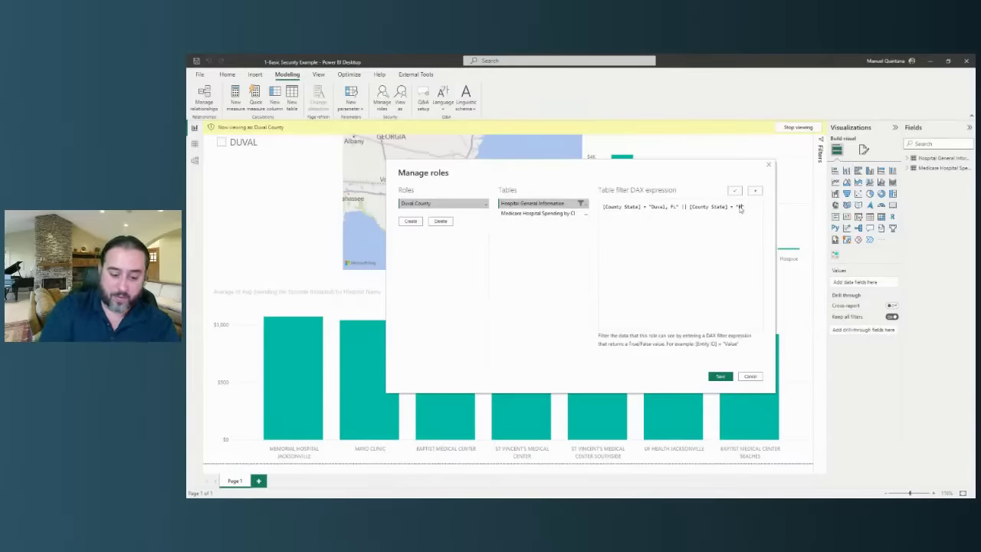
{"action": "type", "text": "ay, FL"}
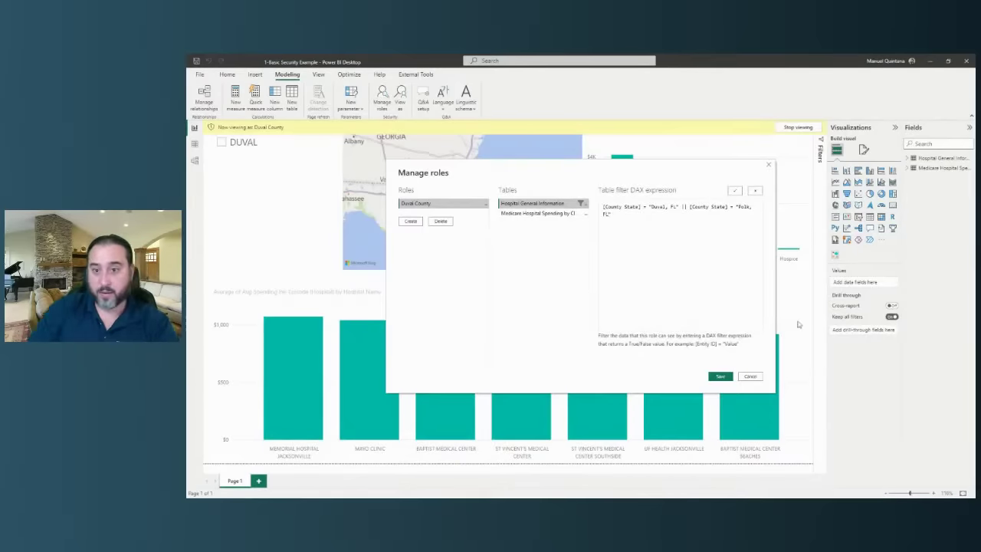
{"action": "left_click", "coordinate": [720, 376]}
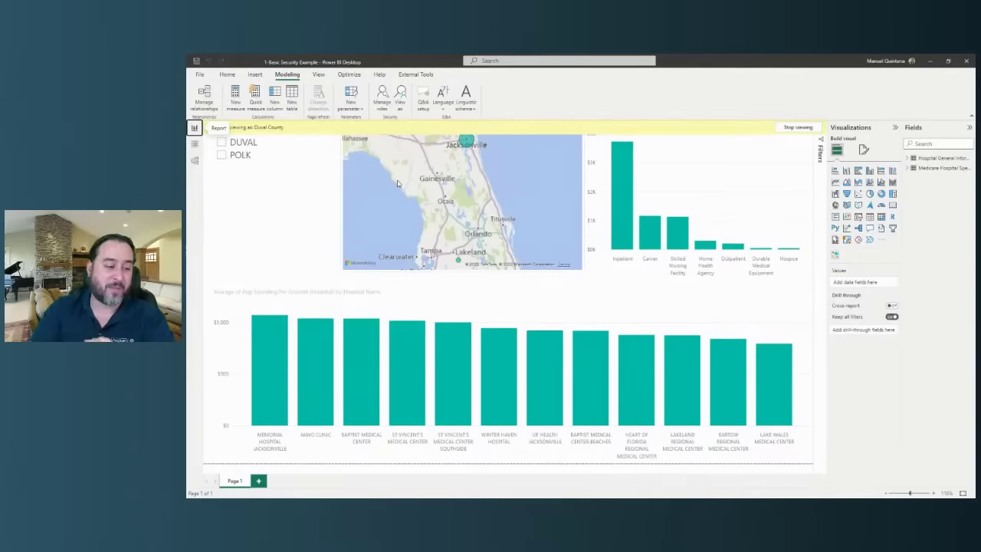
Stop viewing as the role, save the report, and publish it to LWTN - PBI Admin
{"action": "left_click", "coordinate": [785, 130]}
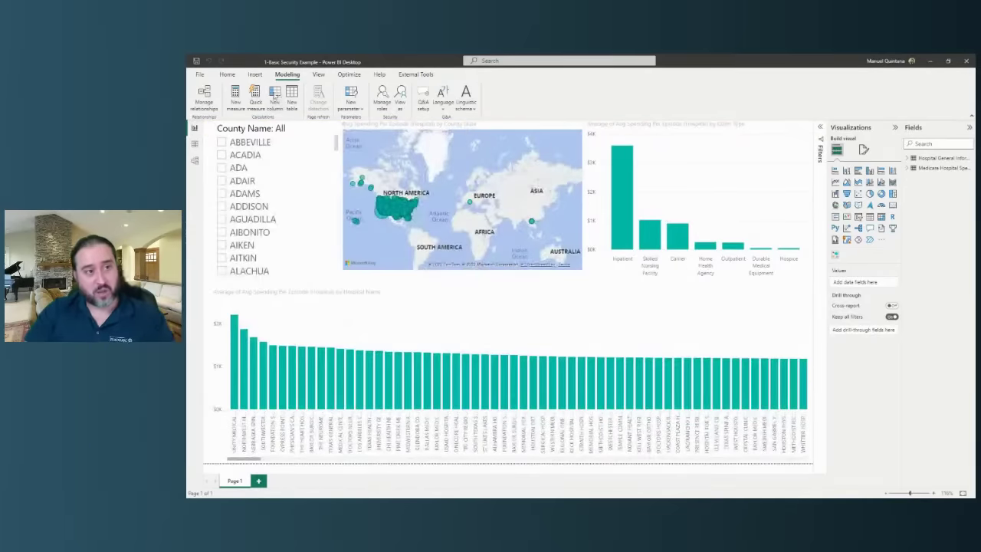
{"action": "left_click", "coordinate": [196, 61]}
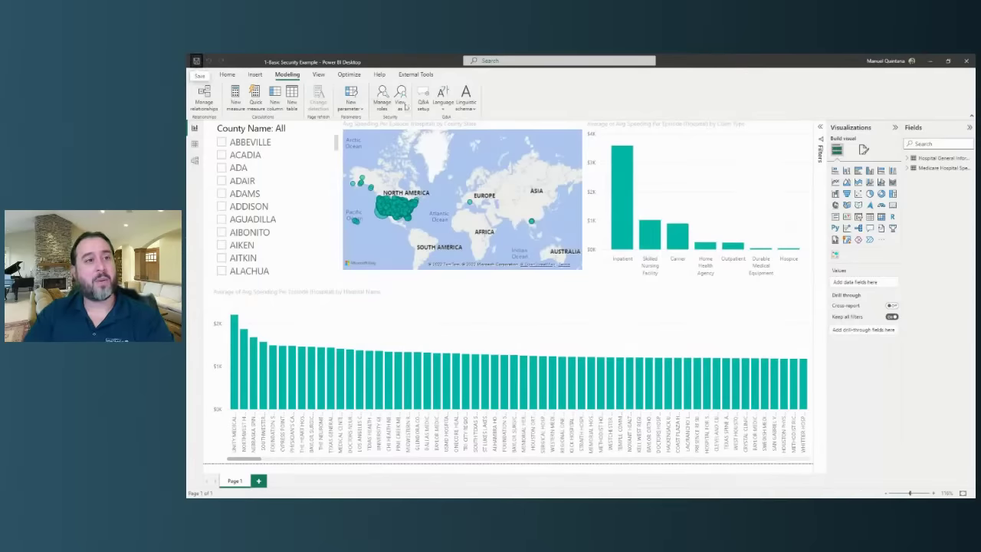
{"action": "left_click", "coordinate": [227, 75]}
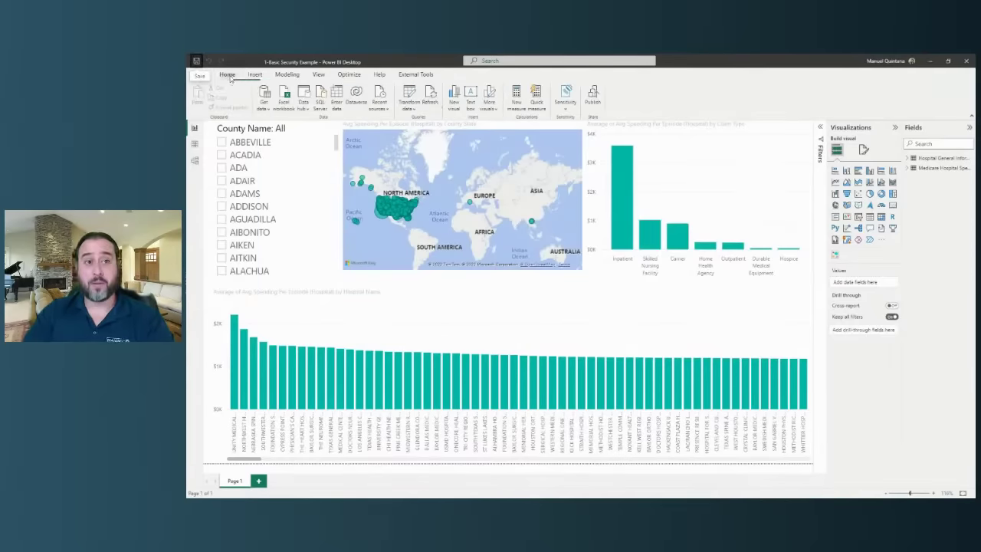
{"action": "left_click", "coordinate": [595, 105]}
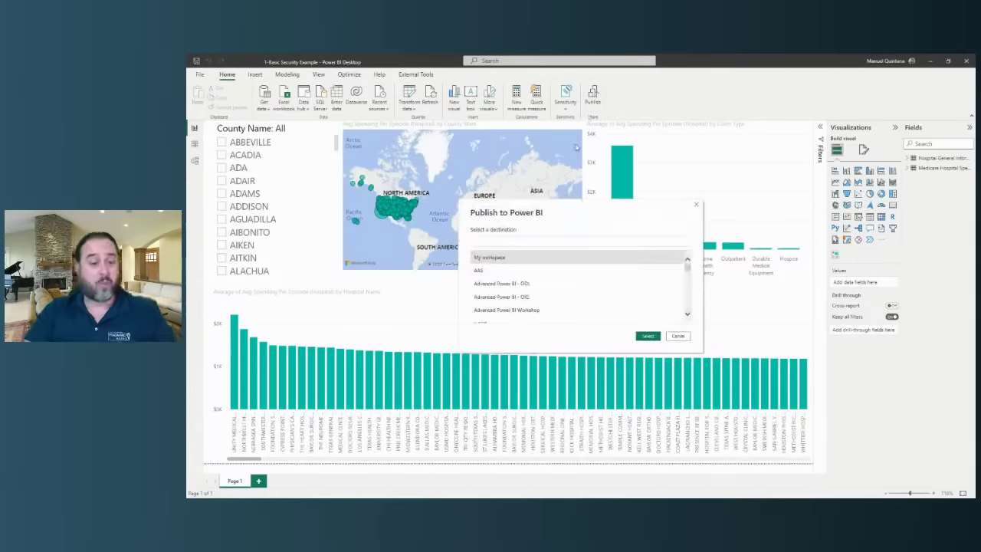
{"action": "type", "text": "lwtn"}
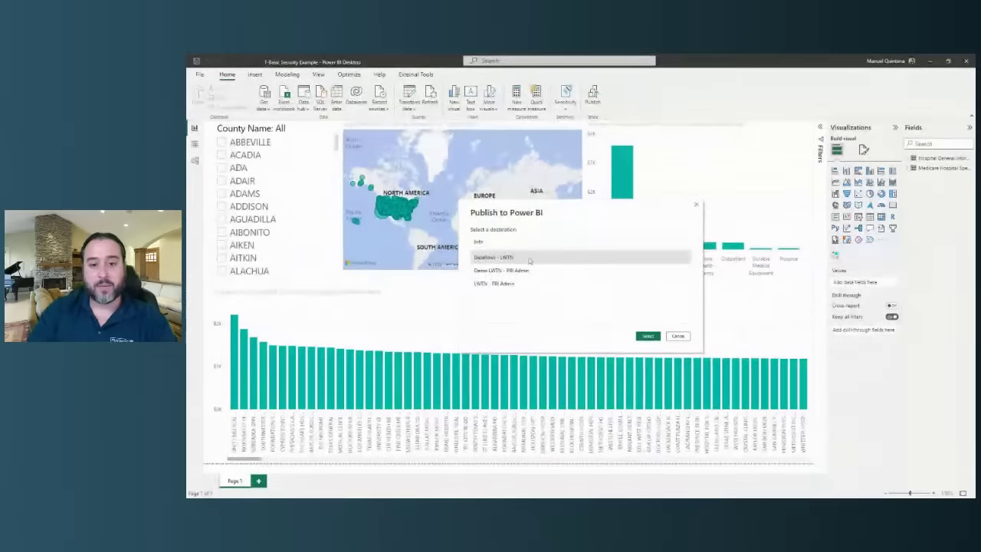
{"action": "left_click", "coordinate": [499, 283]}
{"action": "left_click", "coordinate": [656, 337]}
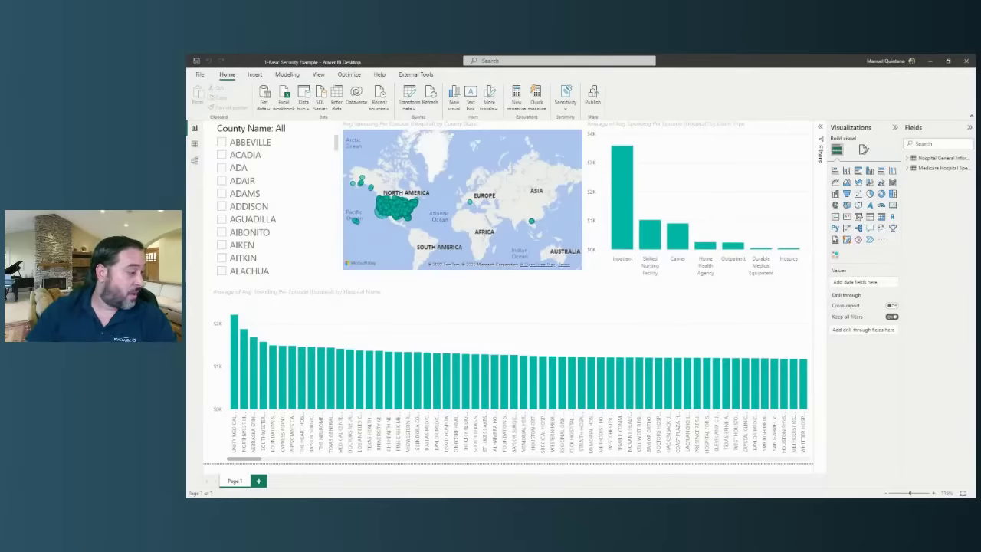
{"action": "key", "text": "alt+Tab"}
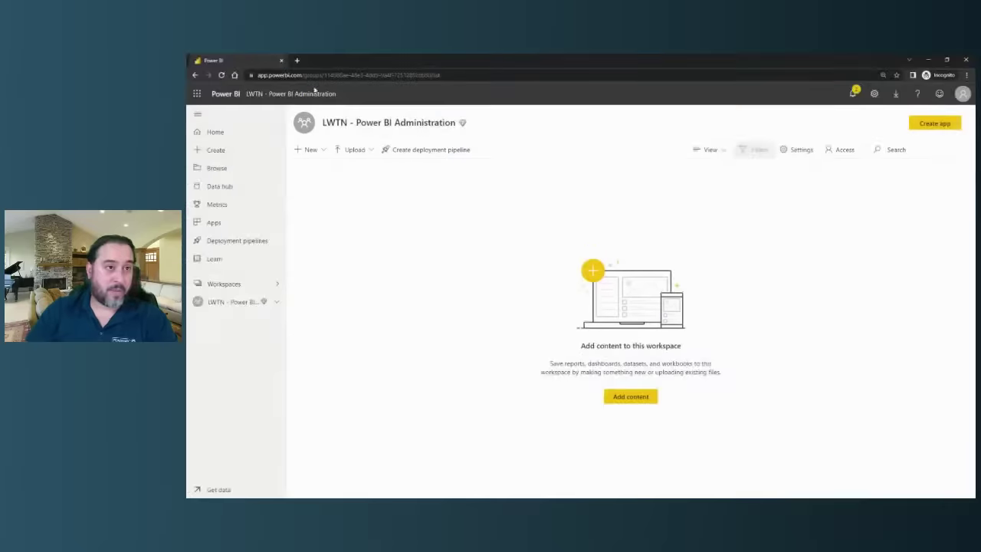
Restore the Chrome window to a smaller size and return to Power BI Desktop
{"action": "double_click", "coordinate": [338, 63]}
{"action": "key", "text": "alt+Tab"}
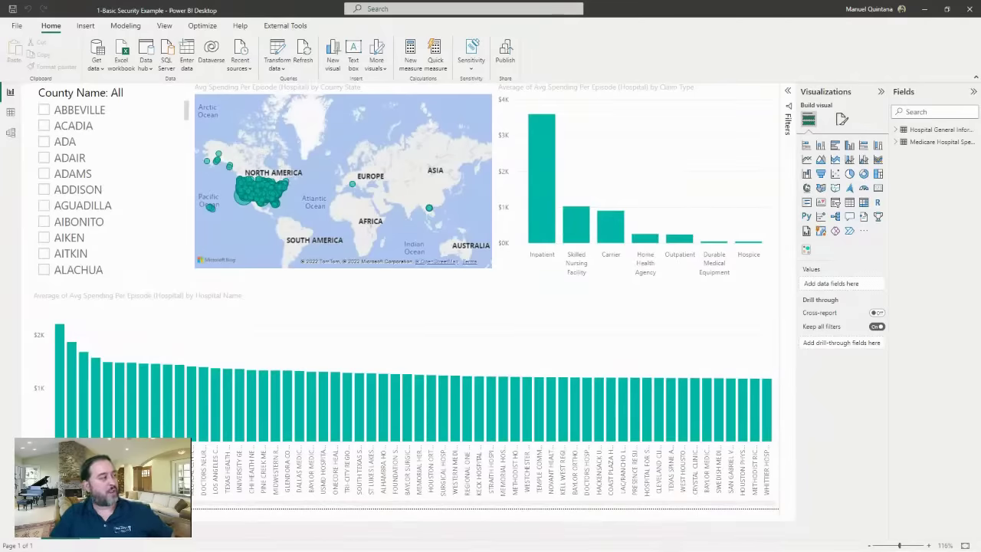
Maximize, then minimize the browser, and dismiss the Publishing to Power BI success message
{"action": "key", "text": "alt+Tab"}
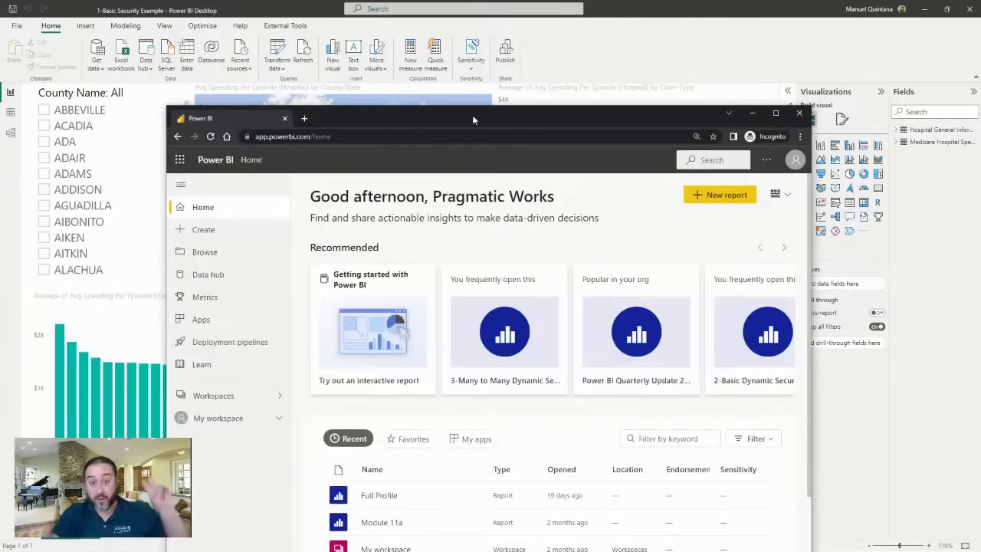
{"action": "left_click_drag", "start_coordinate": [472, 115], "coordinate": [929, 16]}
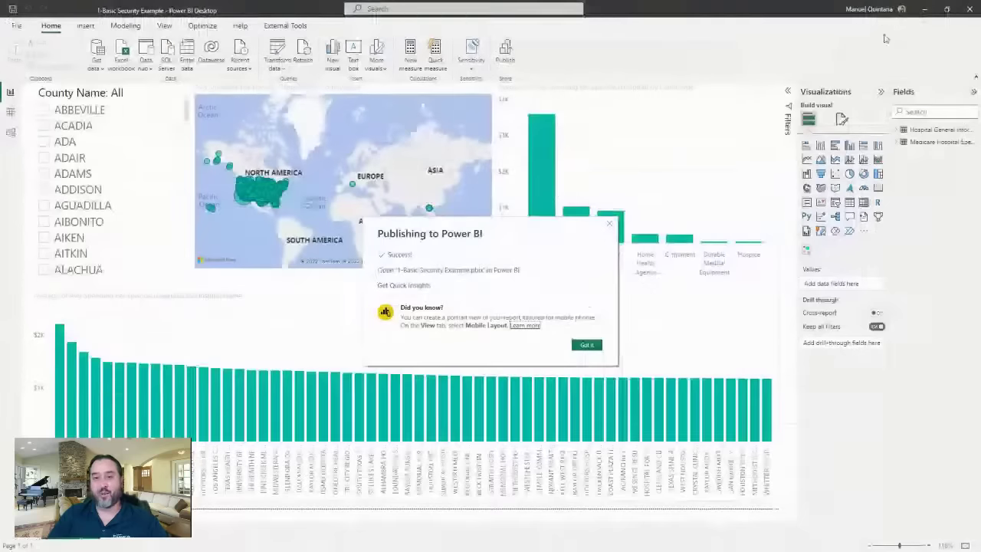
{"action": "left_click", "coordinate": [923, 9]}
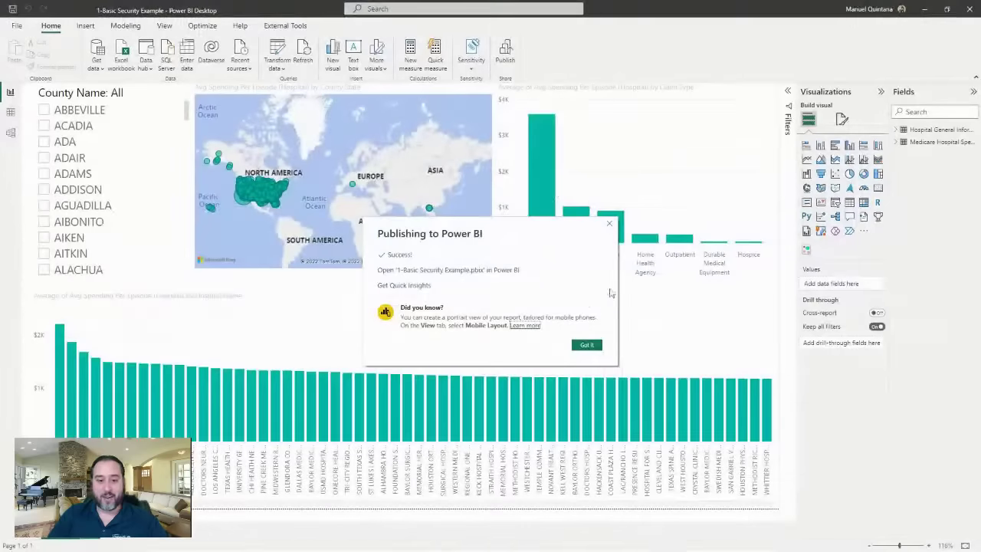
{"action": "left_click", "coordinate": [609, 224]}
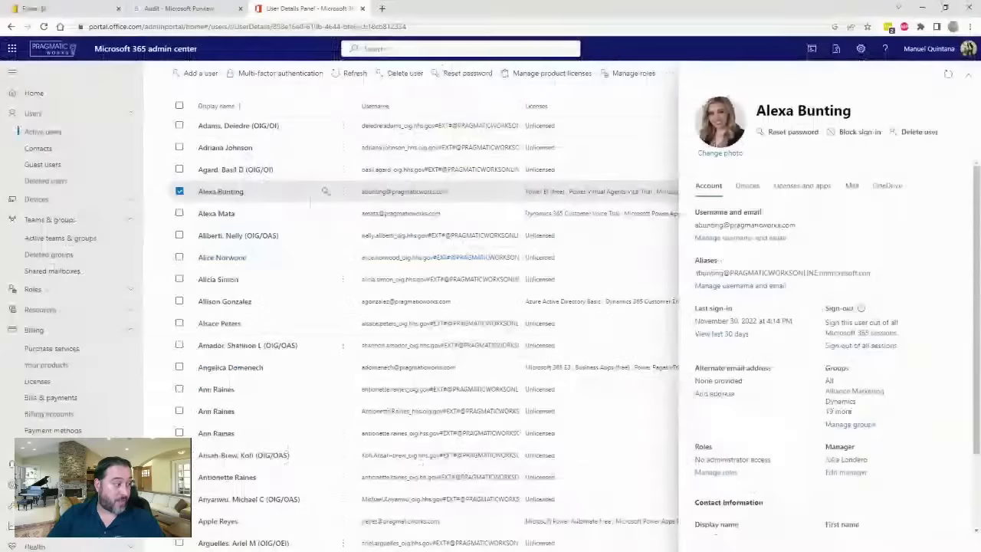
Review LWTN - PBI Admin workspace access, then open Share for the 1-Basic Security Example report
{"action": "key", "text": "alt+Tab"}
{"action": "left_click", "coordinate": [70, 11]}
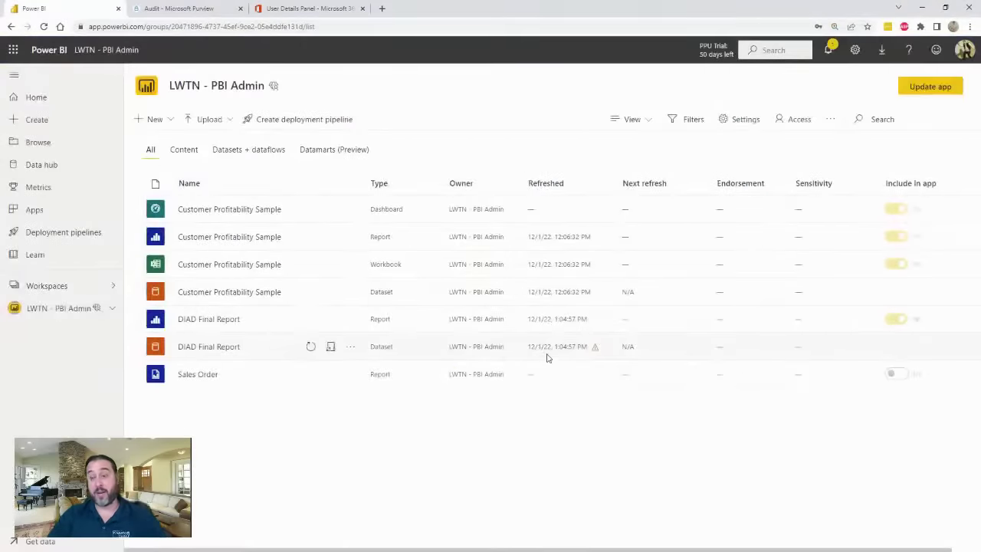
{"action": "left_click", "coordinate": [801, 116]}
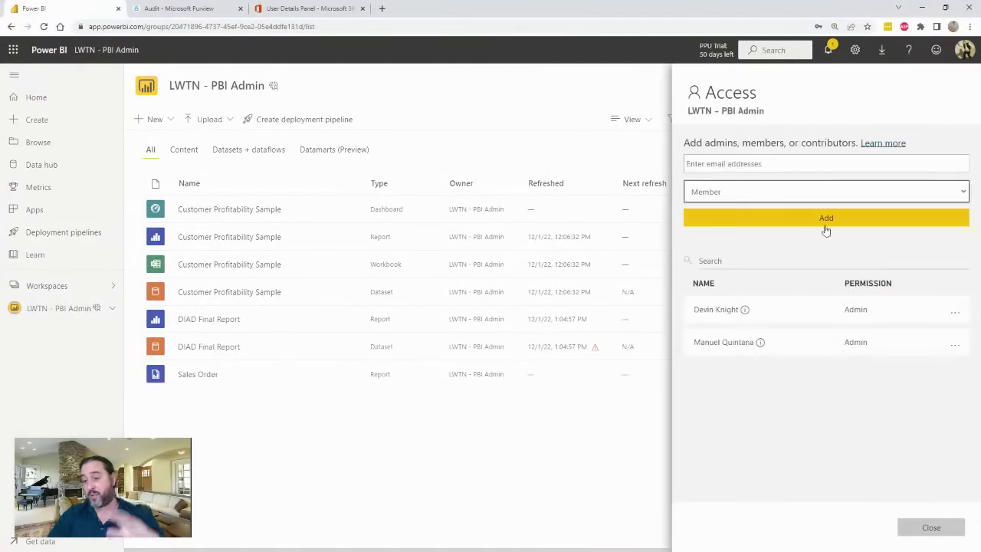
{"action": "left_click", "coordinate": [929, 526]}
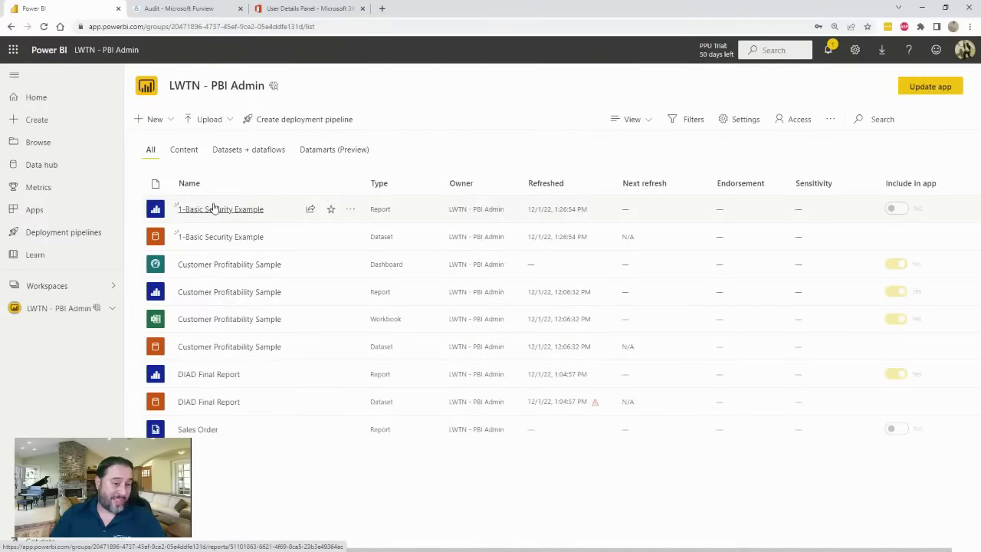
{"action": "left_click", "coordinate": [309, 212]}
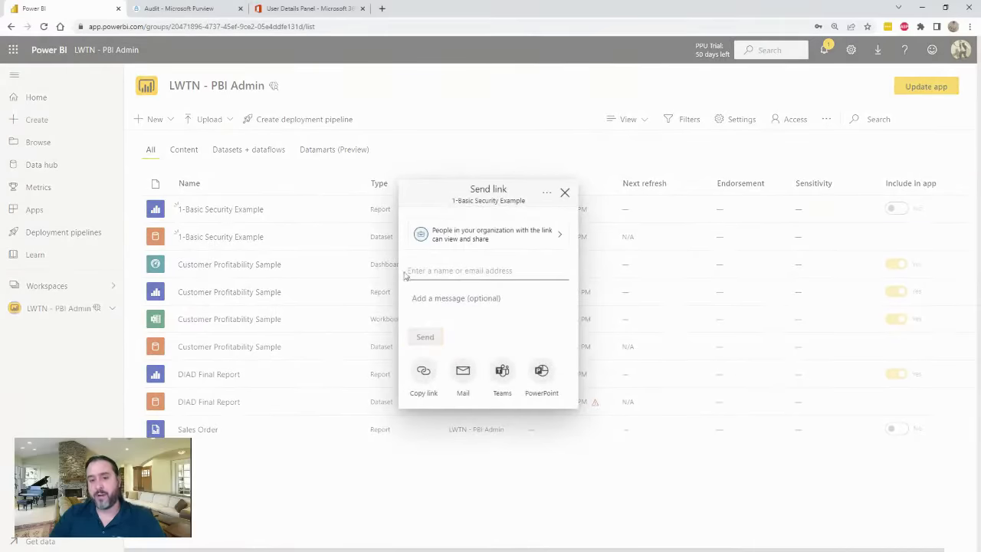
Close the Send link dialog and open the 1-Basic Security Example report's direct-access permissions
{"action": "left_click", "coordinate": [528, 236]}
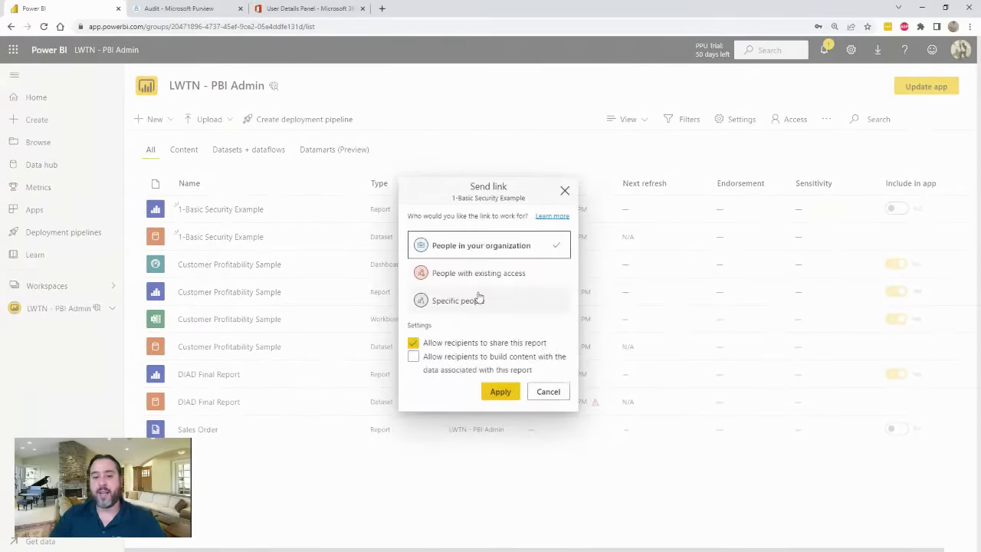
{"action": "left_click", "coordinate": [550, 393]}
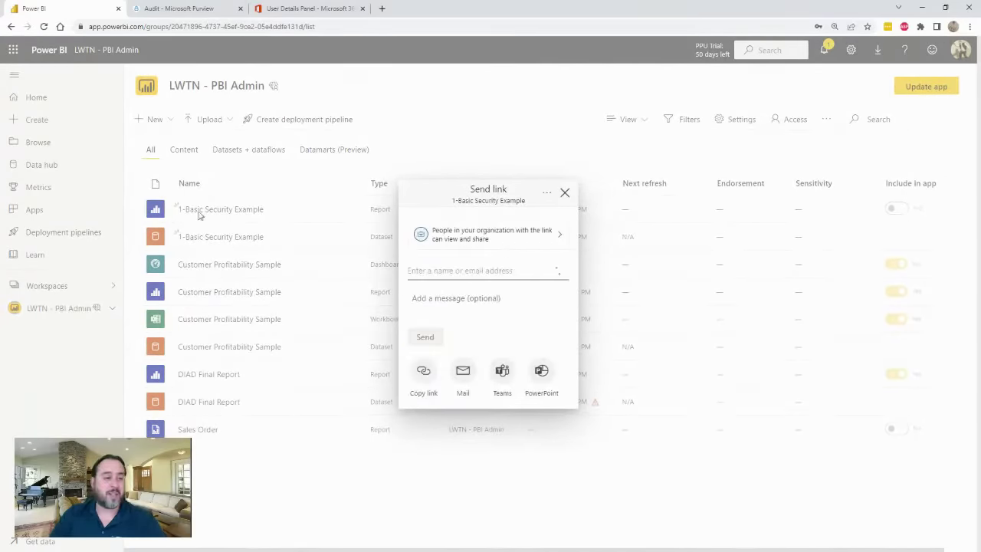
{"action": "left_click", "coordinate": [564, 193]}
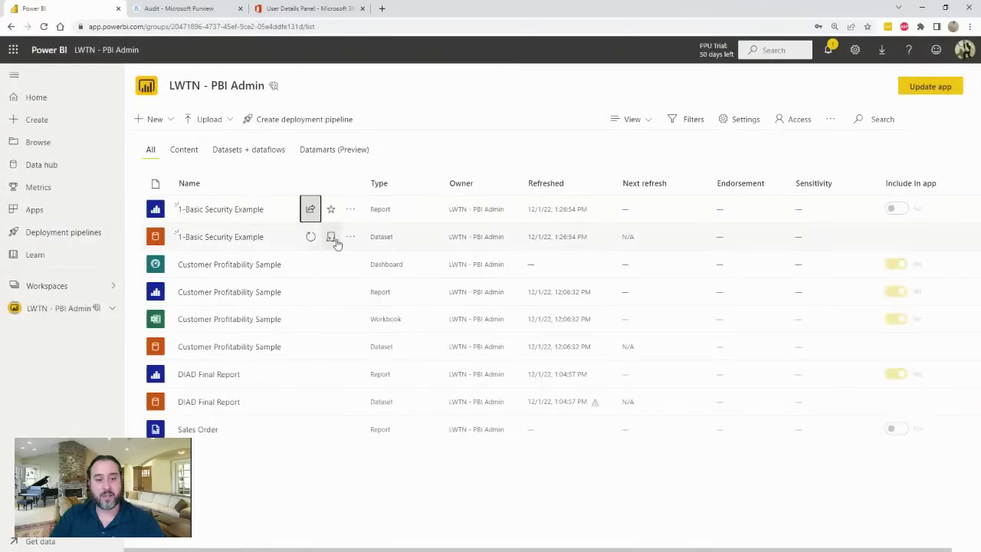
{"action": "left_click", "coordinate": [349, 239]}
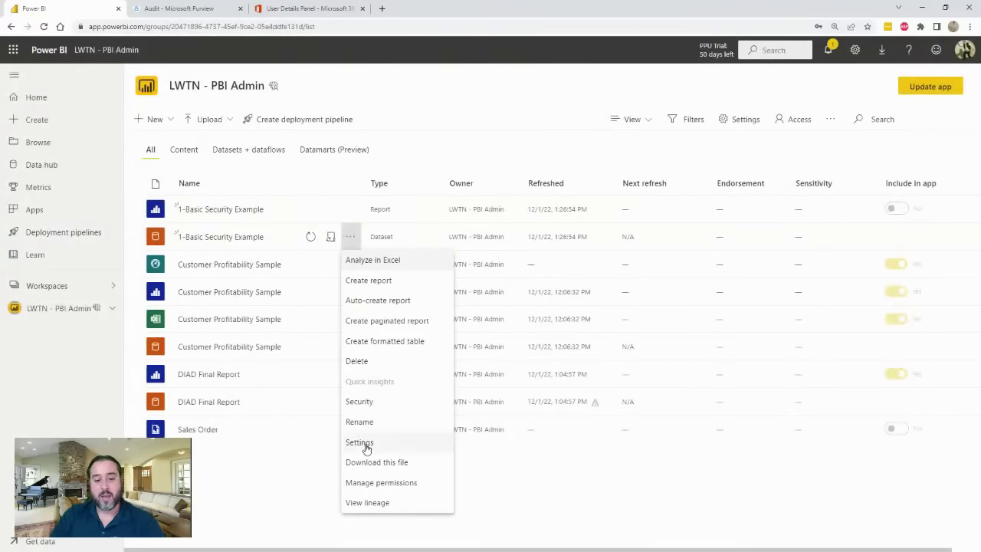
{"action": "left_click", "coordinate": [369, 483]}
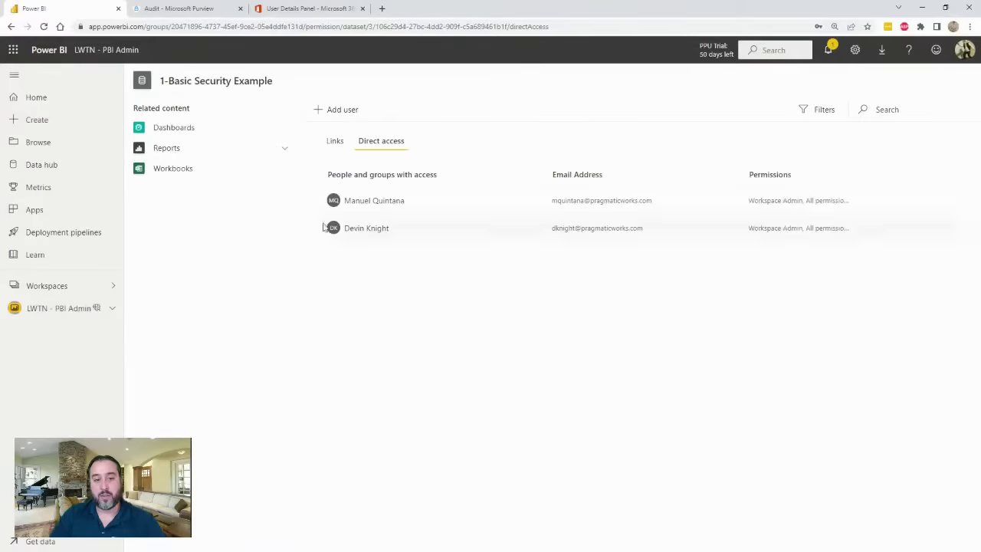
{"action": "left_click", "coordinate": [186, 150]}
{"action": "left_click", "coordinate": [182, 167]}
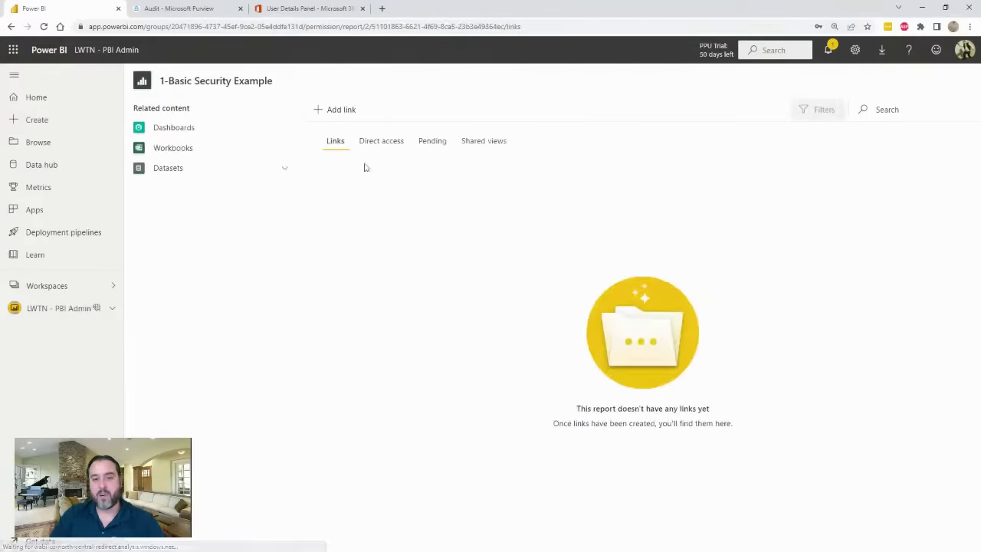
{"action": "left_click", "coordinate": [393, 146]}
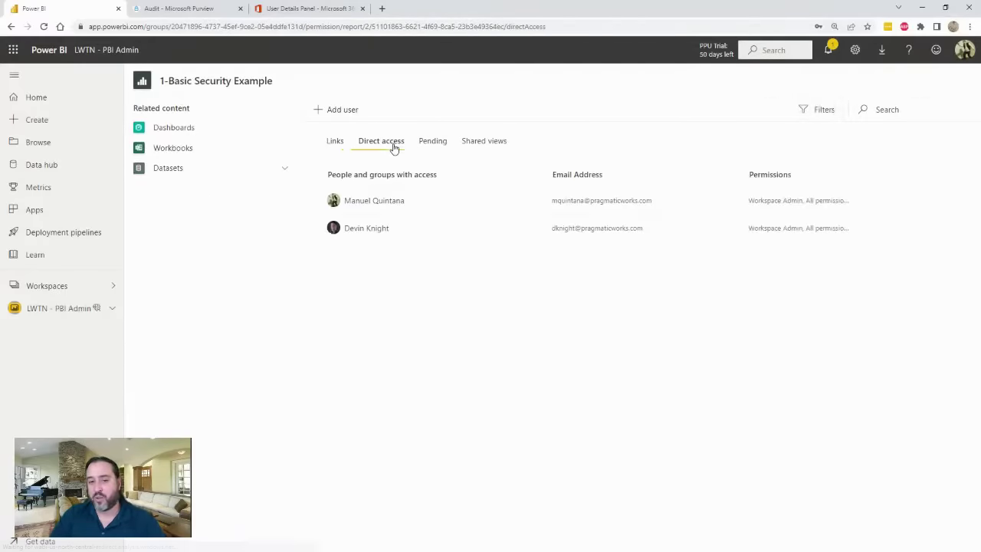
Grant the demo user access to the report with resharing, building and email notification turned off
{"action": "left_click", "coordinate": [330, 112]}
{"action": "left_click", "coordinate": [414, 255]}
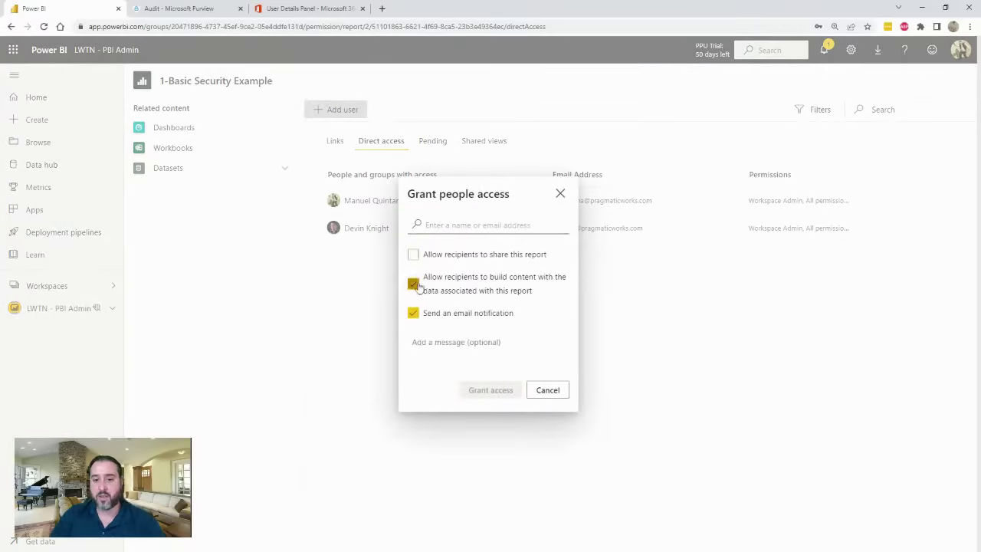
{"action": "left_click", "coordinate": [414, 284]}
{"action": "left_click", "coordinate": [413, 312]}
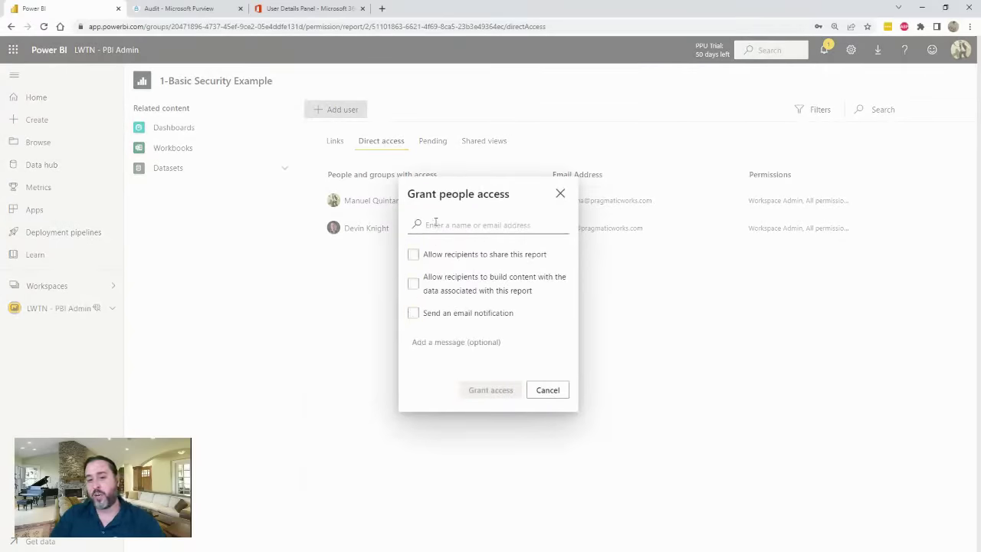
{"action": "type", "text": "pw"}
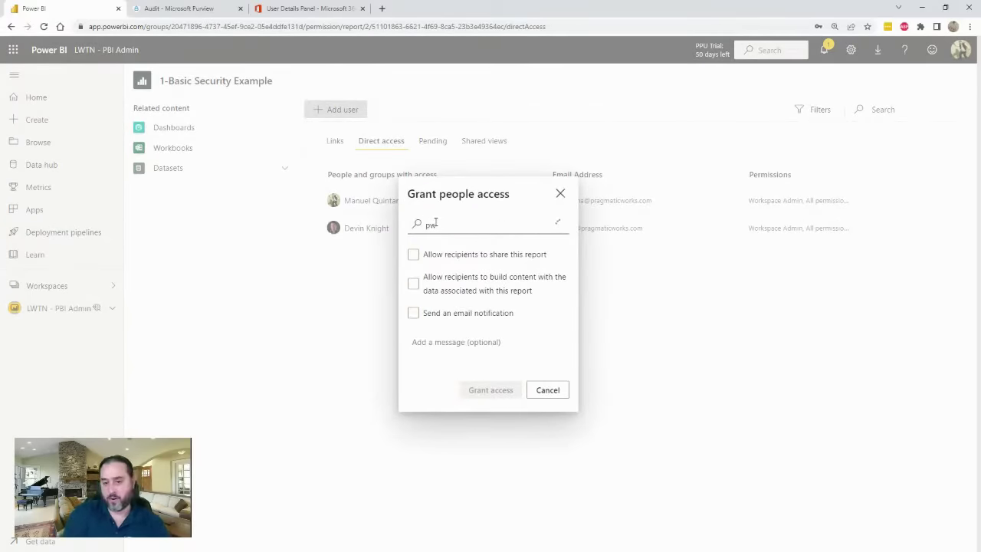
{"action": "type", "text": "demo"}
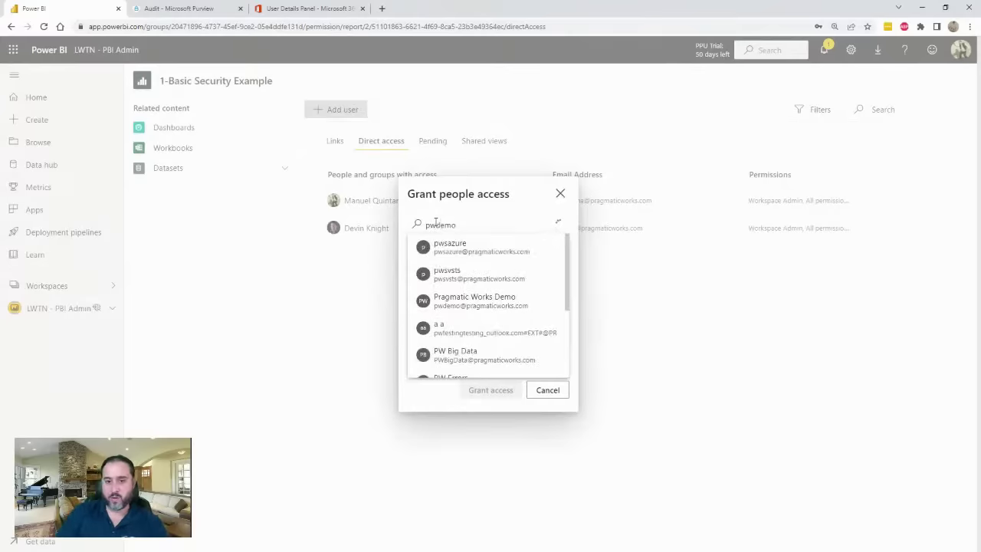
{"action": "left_click", "coordinate": [458, 249]}
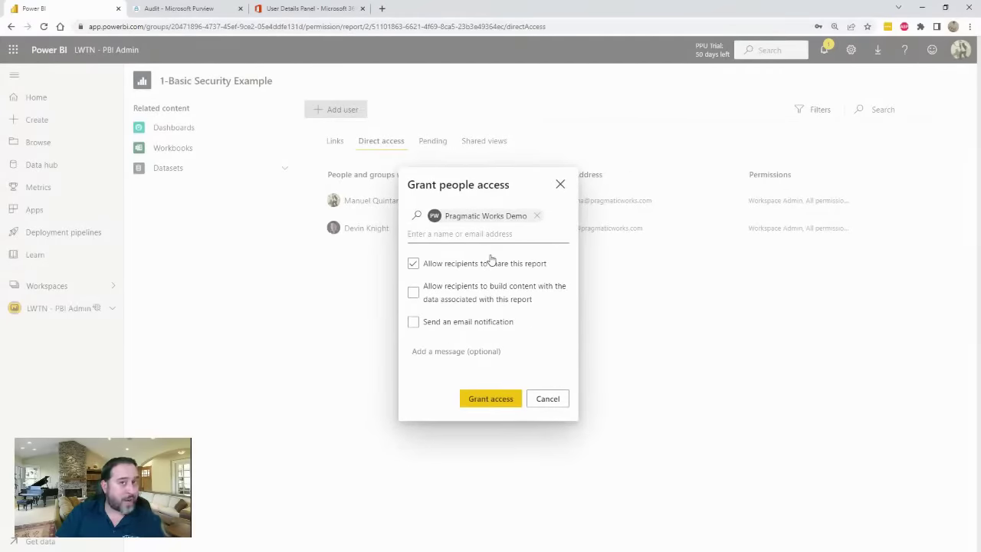
{"action": "left_click", "coordinate": [492, 260]}
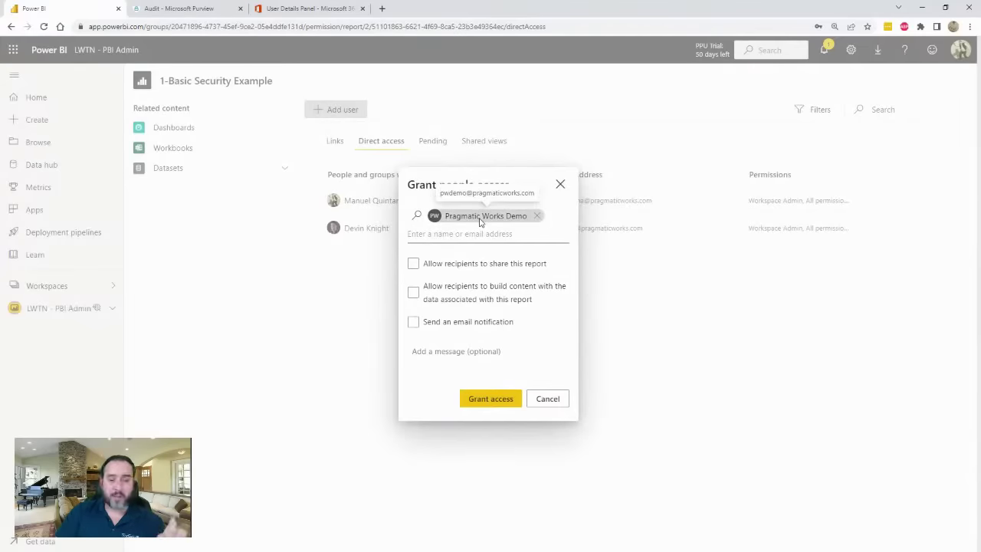
{"action": "left_click", "coordinate": [502, 402]}
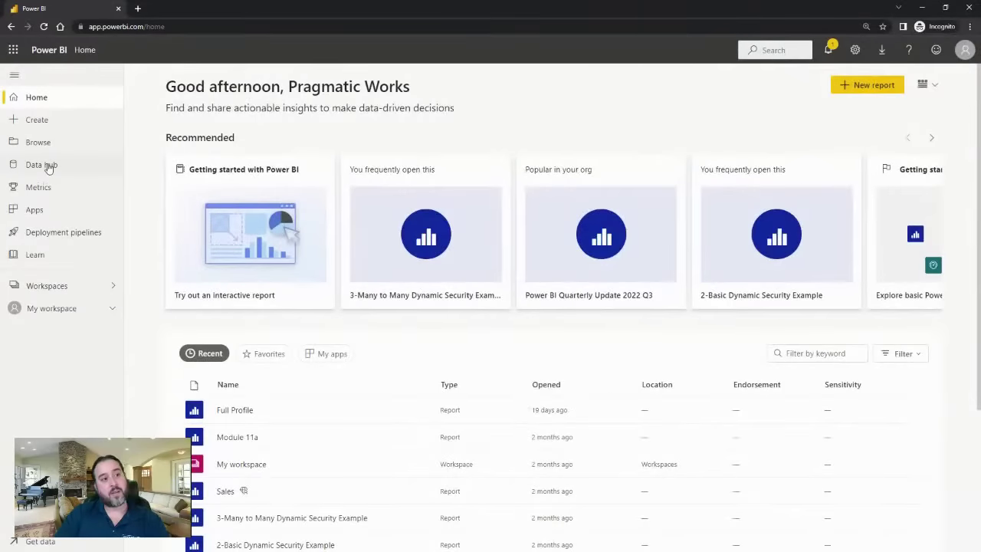
As the demo user, list the reports under Browse > Shared with me
{"action": "left_click", "coordinate": [49, 167]}
{"action": "left_click", "coordinate": [49, 167]}
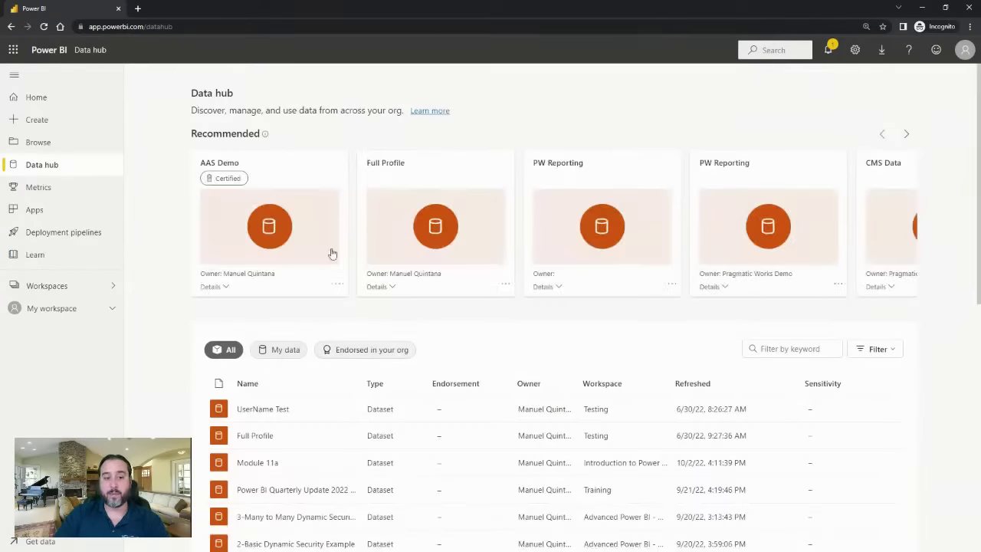
{"action": "scroll", "coordinate": [278, 324], "scroll_direction": "down", "scroll_amount": 2}
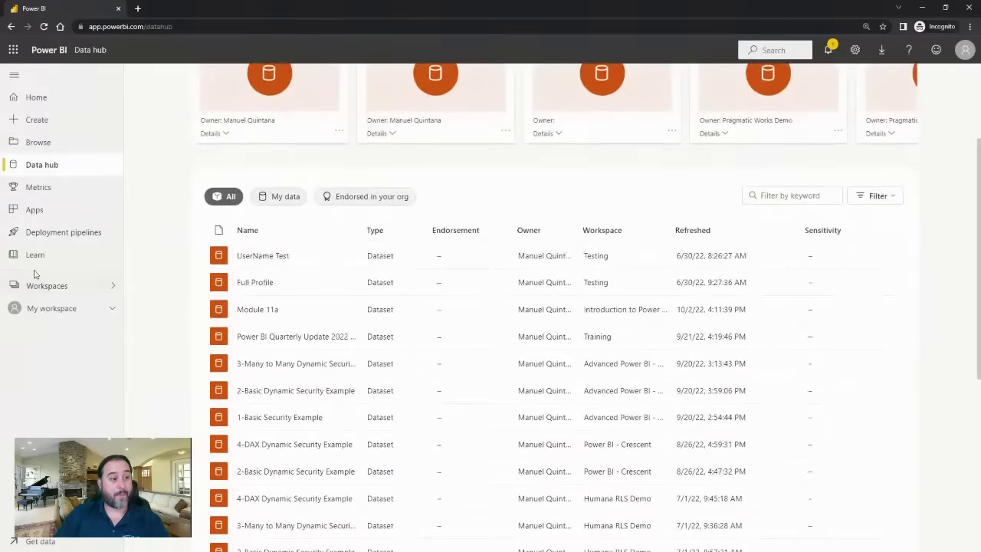
{"action": "left_click", "coordinate": [41, 144]}
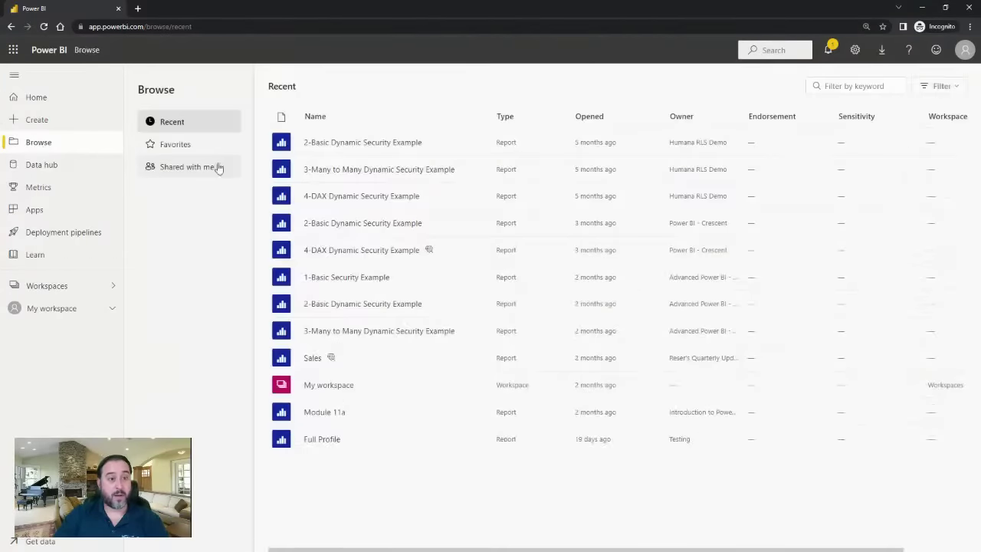
{"action": "left_click", "coordinate": [190, 167]}
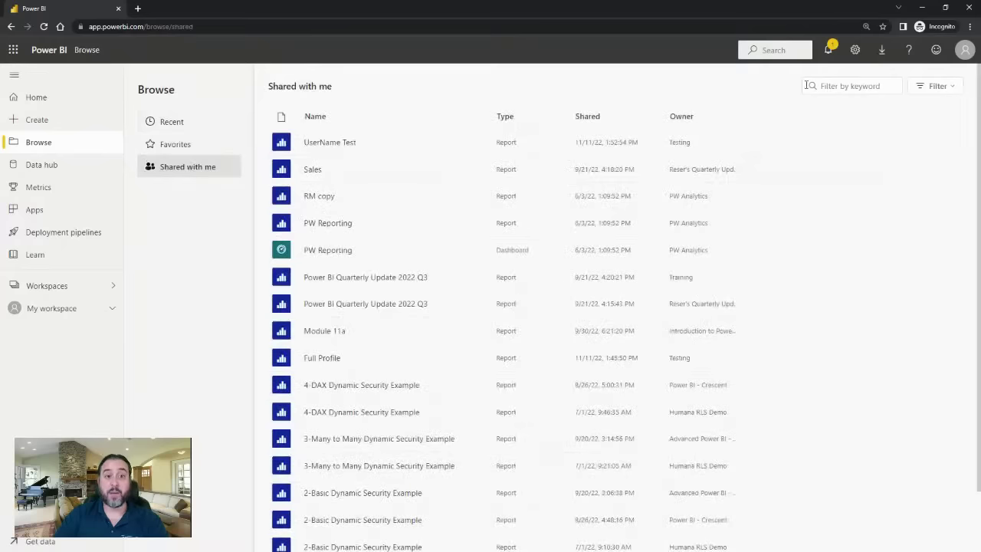
Filter the shared list by '1', open 1-Basic Security Example, and dismiss the permission-required error
{"action": "left_click", "coordinate": [838, 86]}
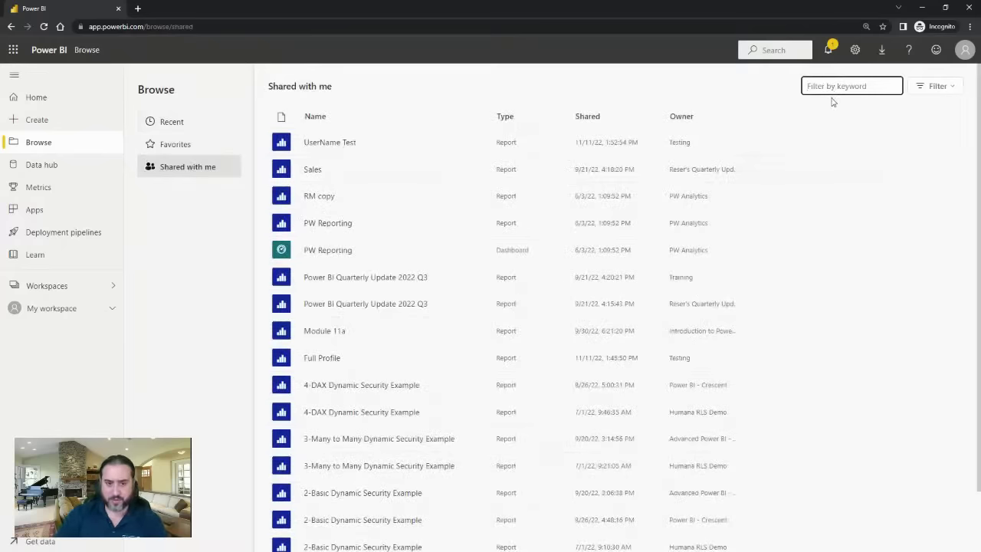
{"action": "type", "text": "cust"}
{"action": "key", "text": "BackSpace"}
{"action": "key", "text": "BackSpace"}
{"action": "key", "text": "BackSpace"}
{"action": "key", "text": "BackSpace"}
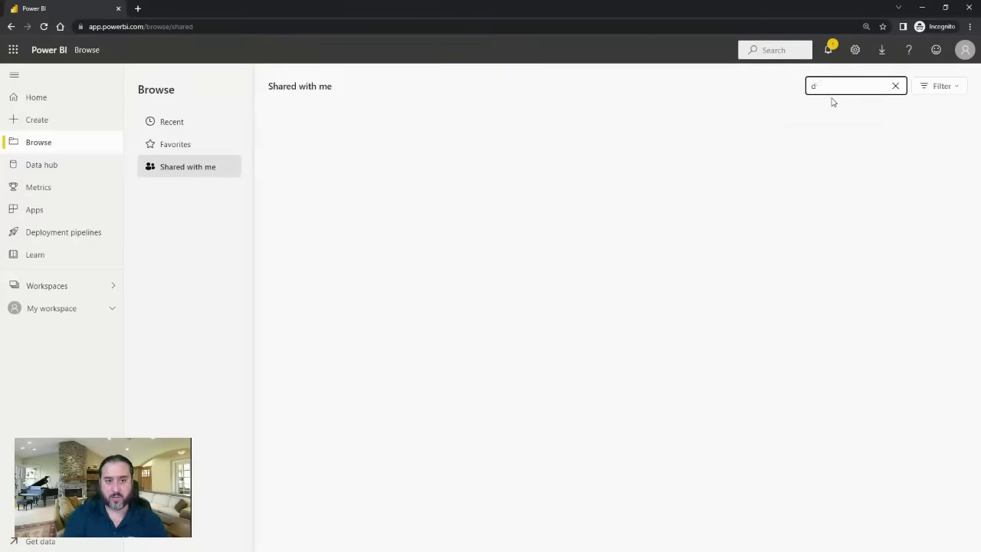
{"action": "type", "text": "1"}
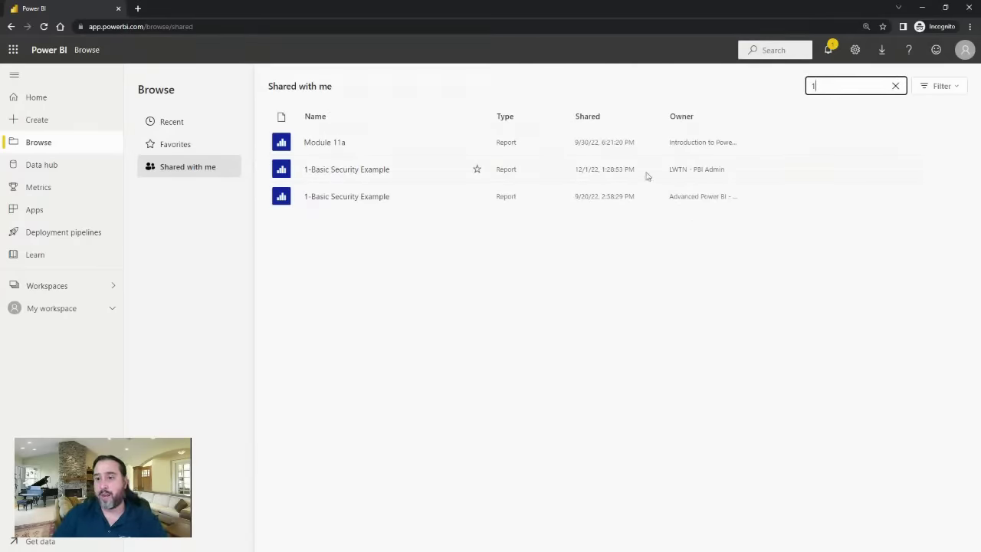
{"action": "left_click", "coordinate": [378, 170]}
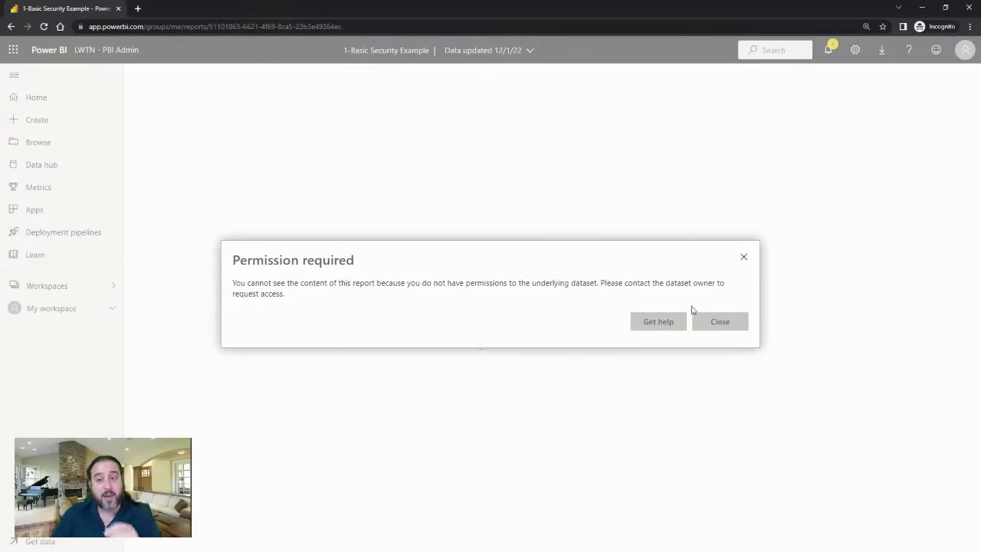
{"action": "left_click", "coordinate": [717, 321]}
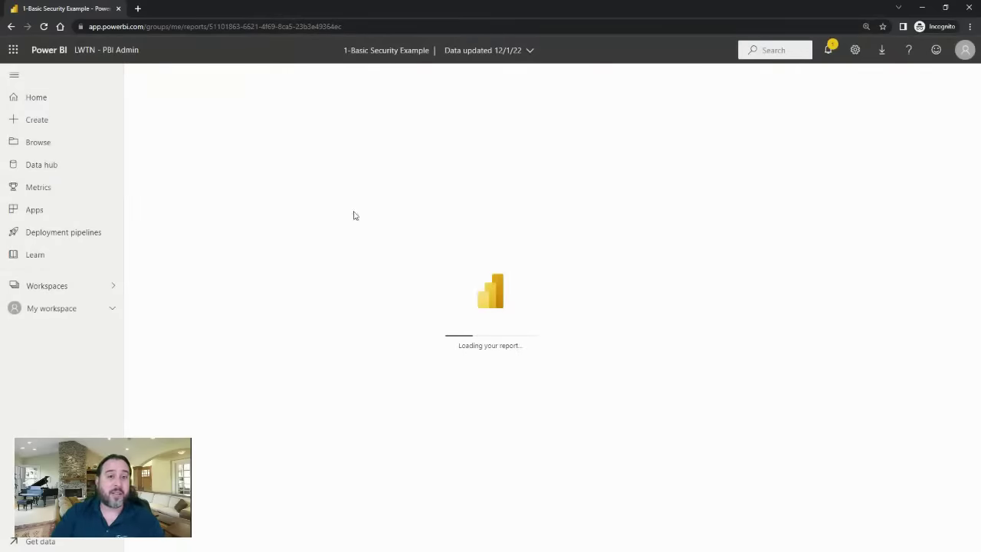
{"action": "left_click", "coordinate": [923, 8]}
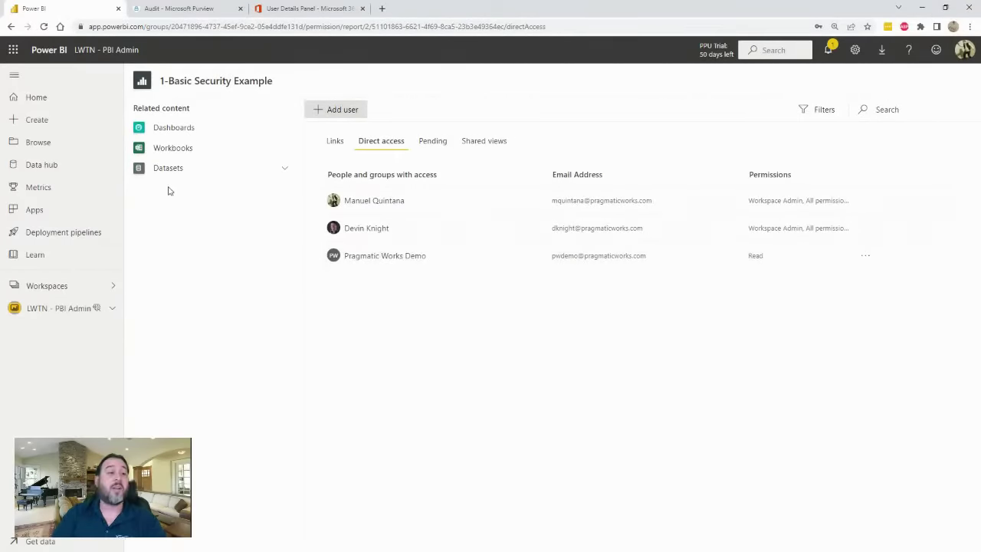
Open the 1-Basic Security Example dataset's Security settings and save the demo user into Duval County
{"action": "left_click", "coordinate": [82, 309]}
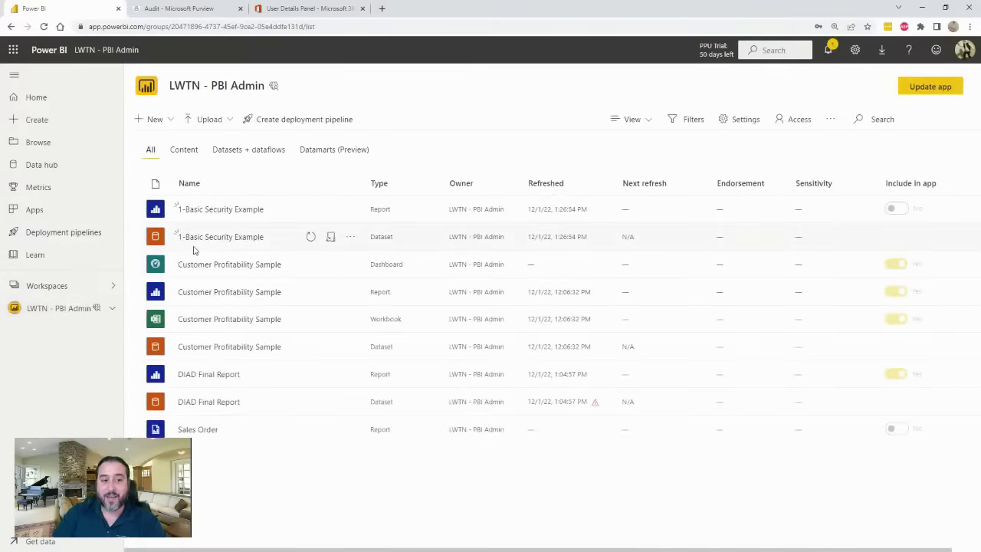
{"action": "left_click", "coordinate": [349, 239]}
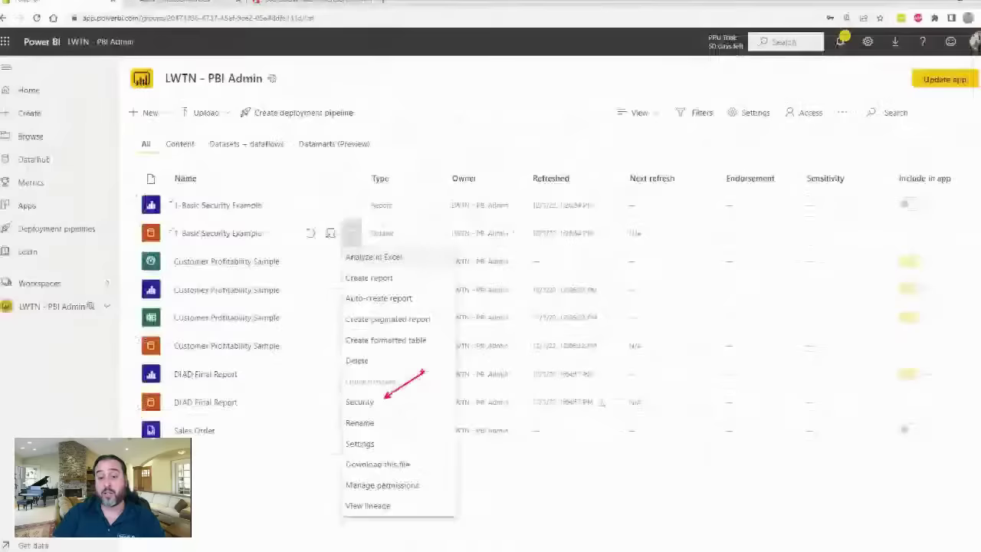
{"action": "left_click", "coordinate": [359, 402]}
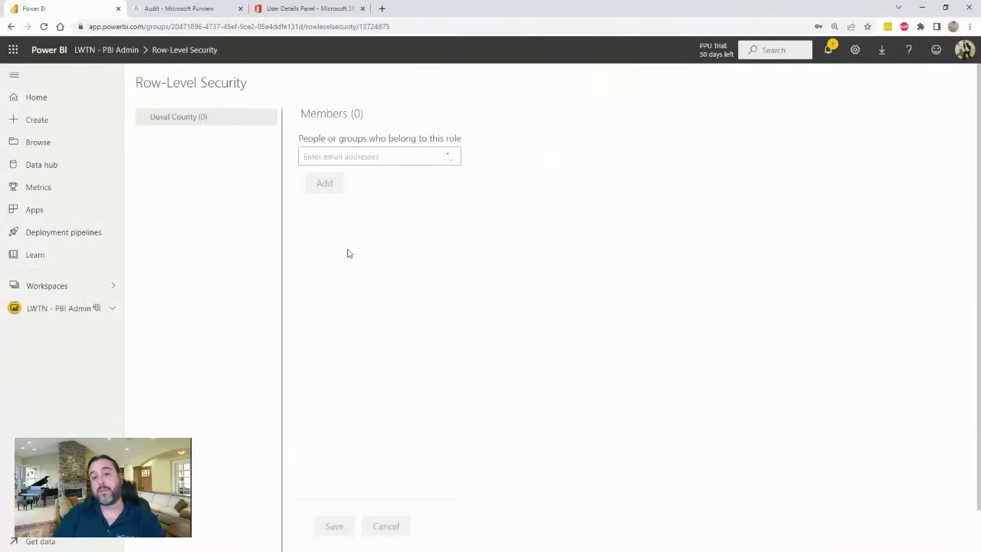
{"action": "left_click", "coordinate": [325, 158]}
{"action": "type", "text": "pwdemo"}
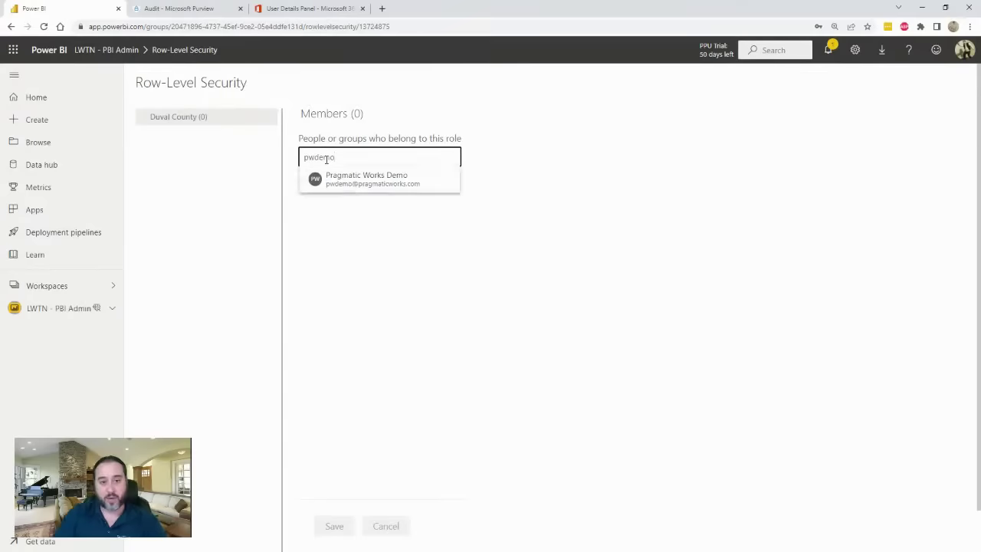
{"action": "left_click", "coordinate": [348, 187]}
{"action": "left_click", "coordinate": [324, 201]}
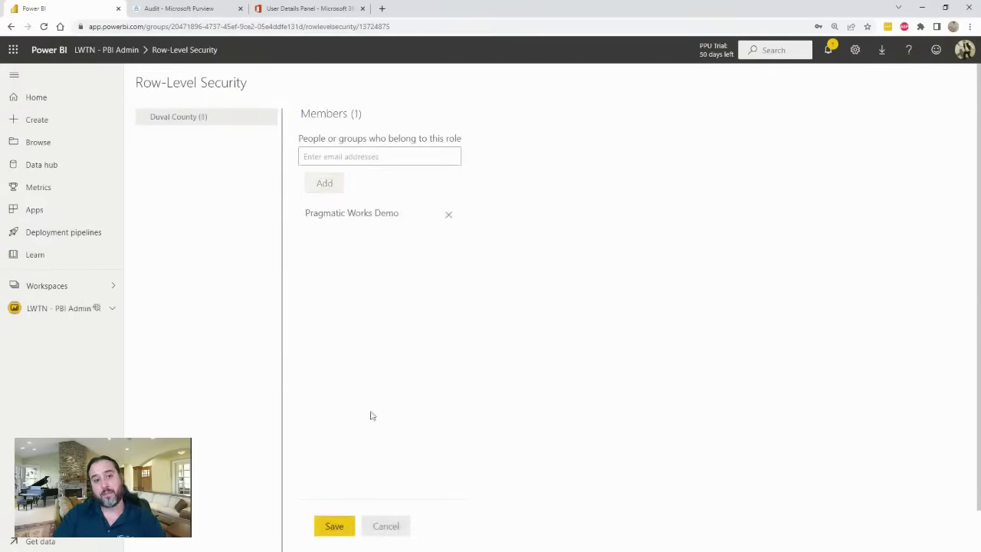
{"action": "left_click", "coordinate": [332, 525]}
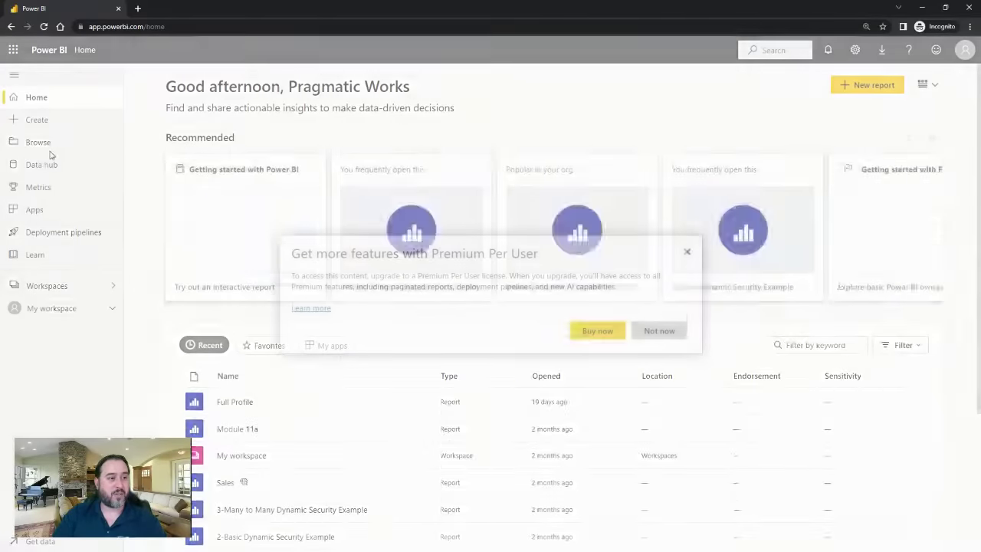
Dismiss the Premium Per User prompt, check the account license, and review the workspace access list
{"action": "left_click", "coordinate": [688, 253]}
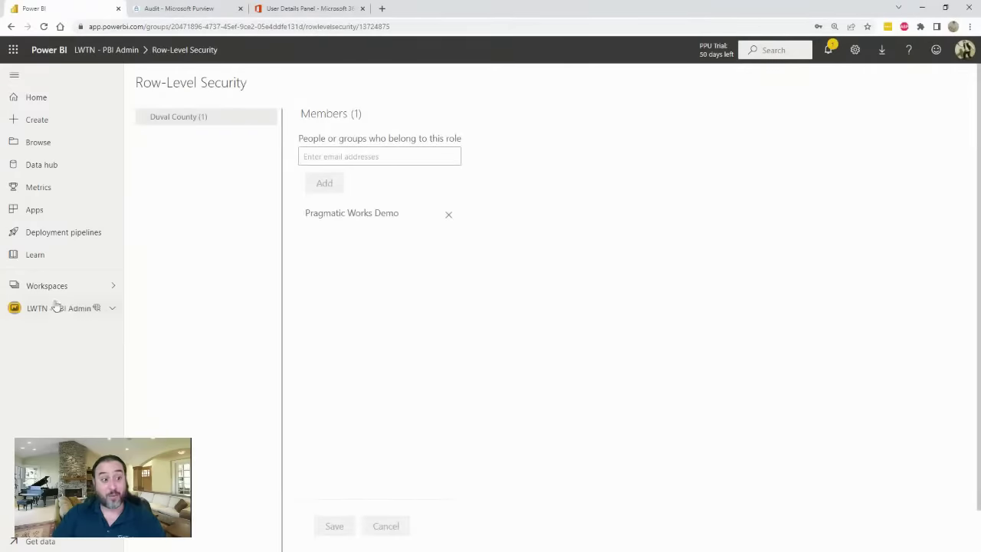
{"action": "left_click", "coordinate": [56, 307]}
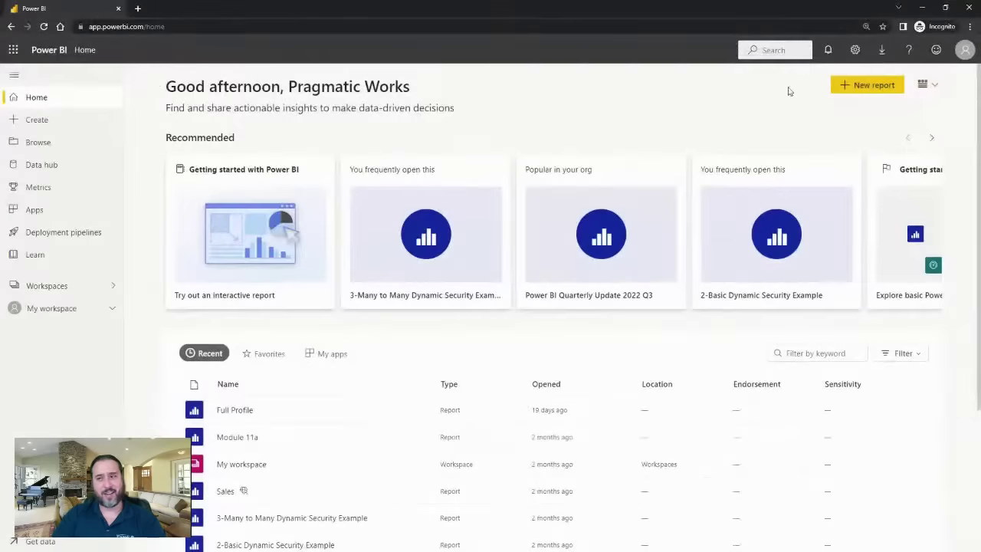
{"action": "left_click", "coordinate": [962, 50]}
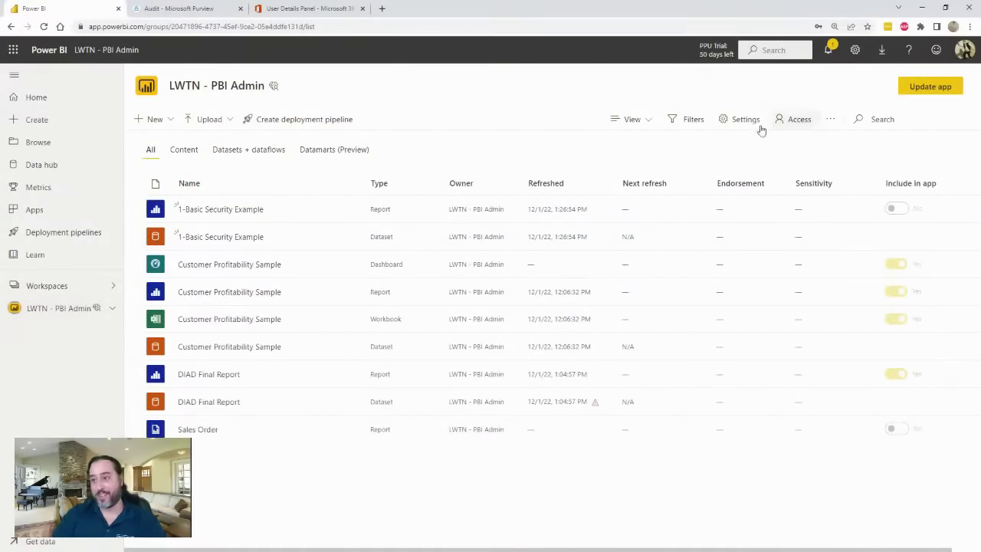
{"action": "left_click", "coordinate": [799, 121]}
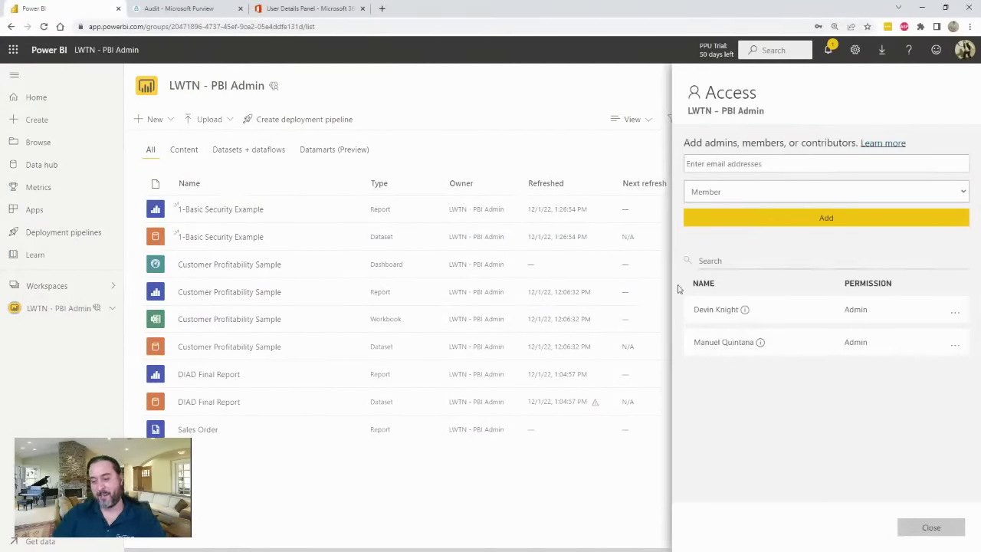
{"action": "left_click", "coordinate": [918, 529]}
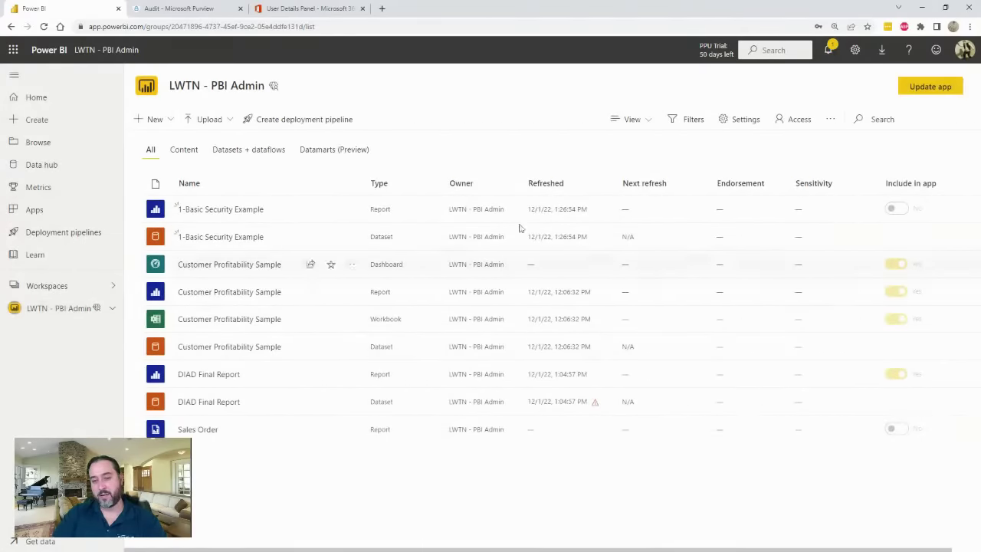
{"action": "left_click", "coordinate": [794, 120]}
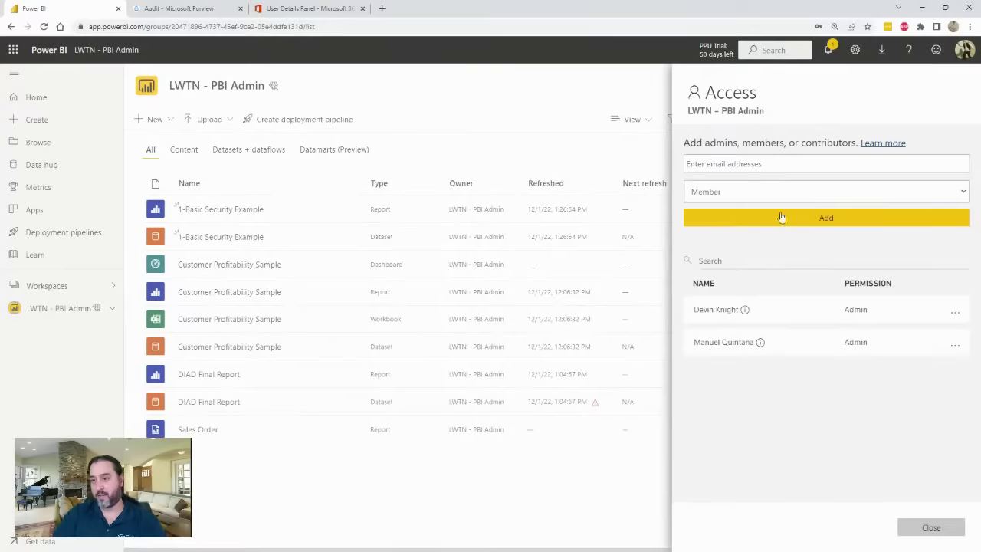
{"action": "left_click", "coordinate": [926, 528]}
Change the LWTN - PBI Admin license mode to Pro and confirm removal from Premium
{"action": "left_click", "coordinate": [727, 120]}
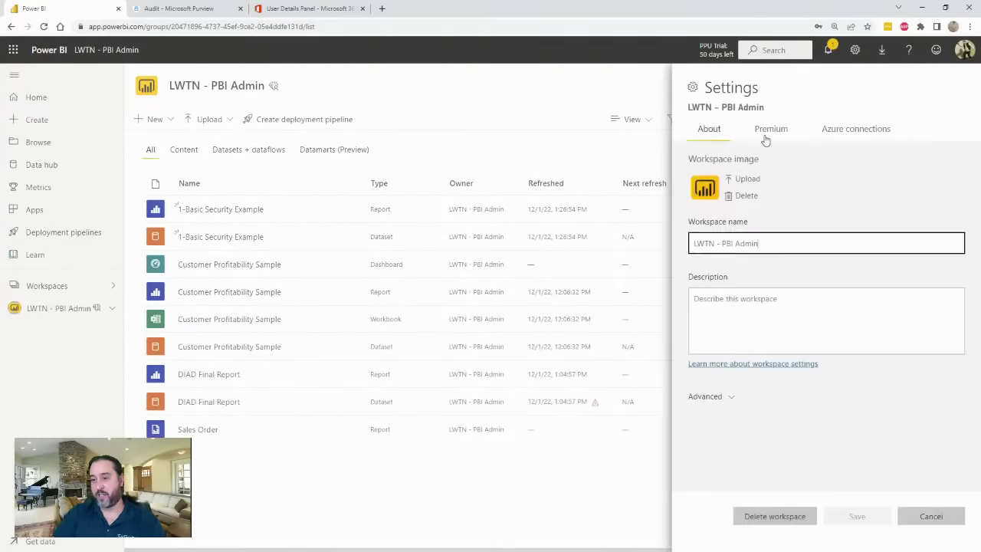
{"action": "left_click", "coordinate": [765, 136]}
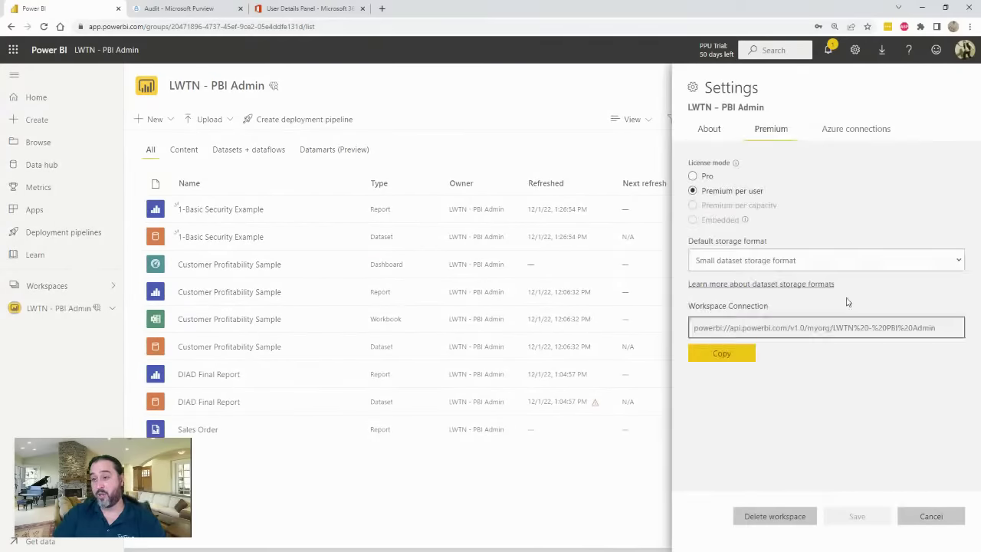
{"action": "left_click", "coordinate": [693, 176]}
{"action": "left_click", "coordinate": [856, 517]}
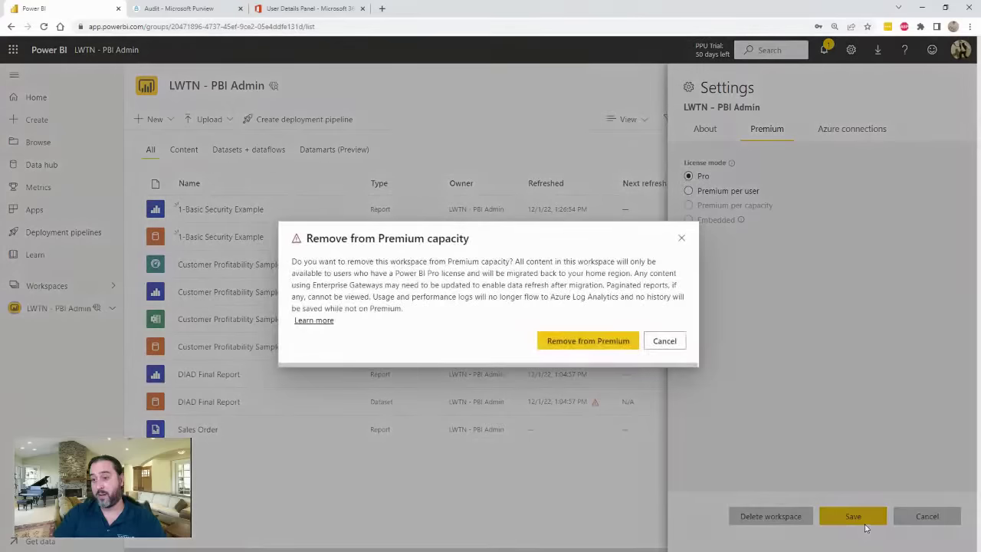
{"action": "left_click", "coordinate": [587, 341]}
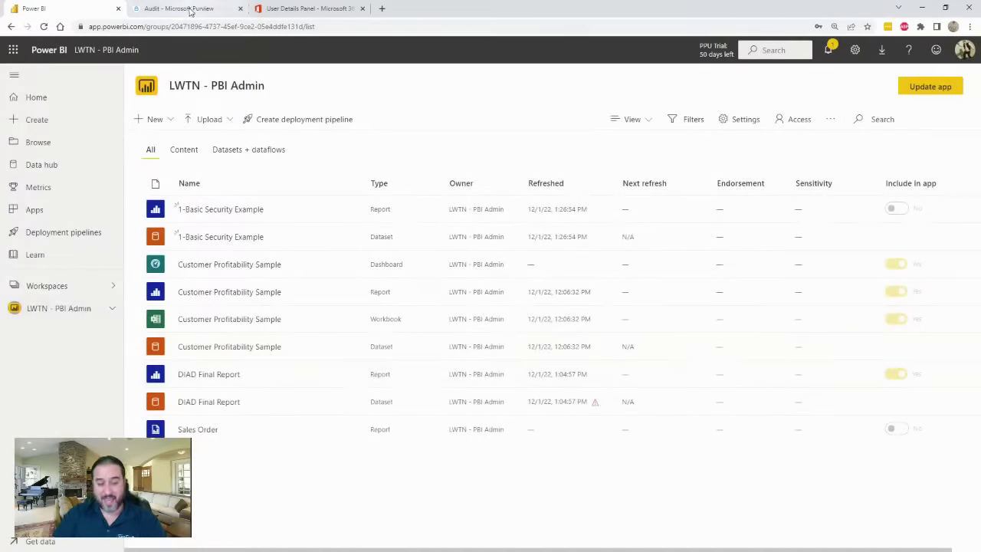
{"action": "key", "text": "alt+Tab"}
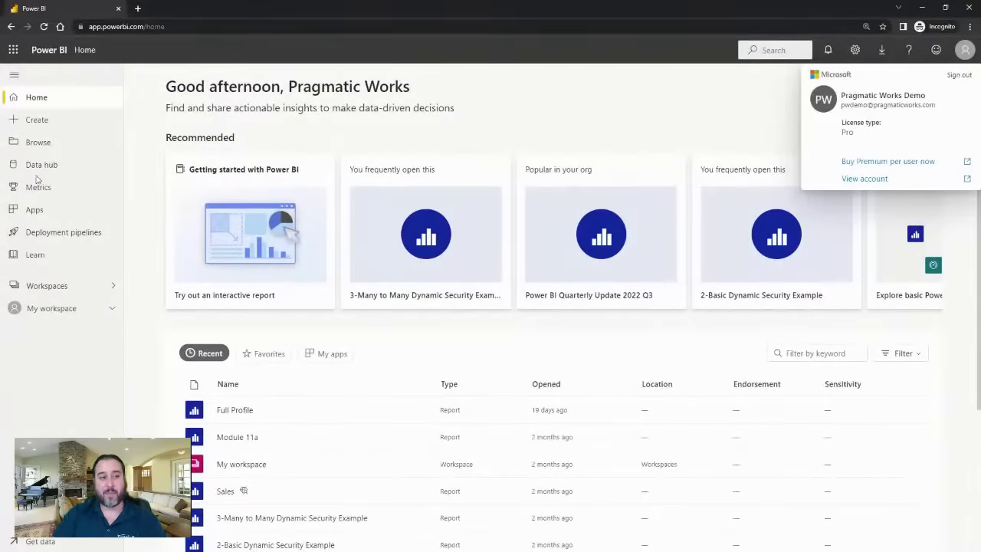
In the private window, filter Shared with me by '1-' and decline the Premium Per User prompts
{"action": "left_click", "coordinate": [40, 144]}
{"action": "left_click", "coordinate": [188, 167]}
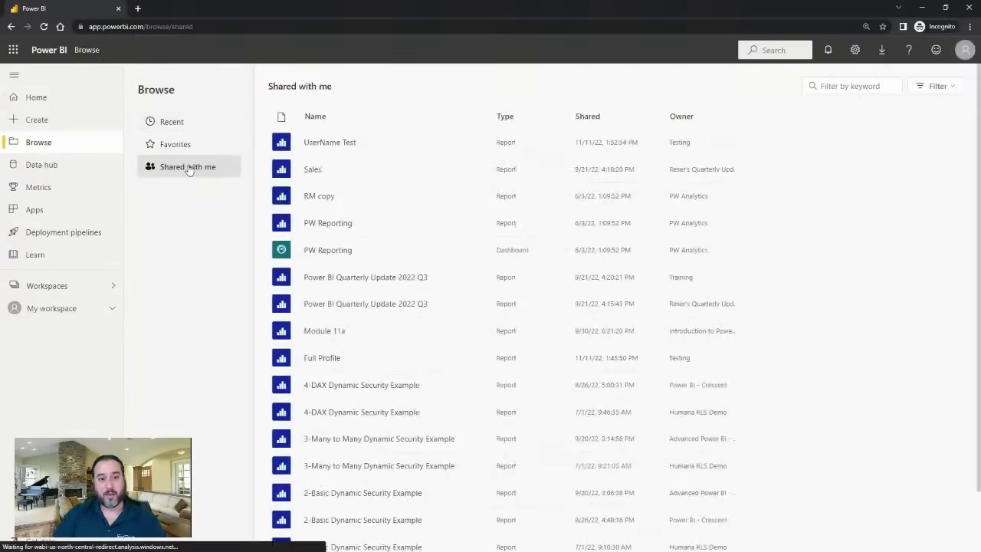
{"action": "left_click", "coordinate": [816, 86]}
{"action": "type", "text": "1-"}
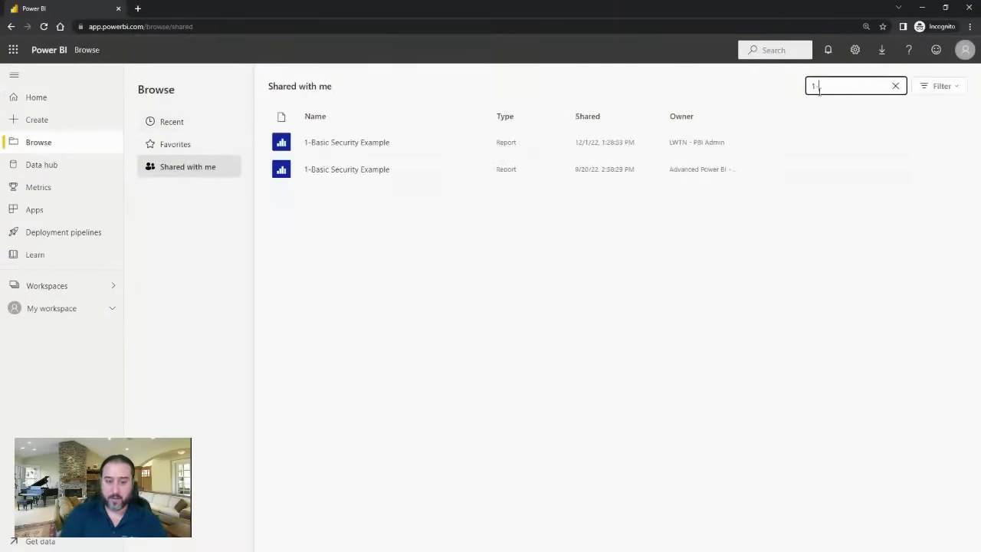
{"action": "left_click", "coordinate": [366, 144]}
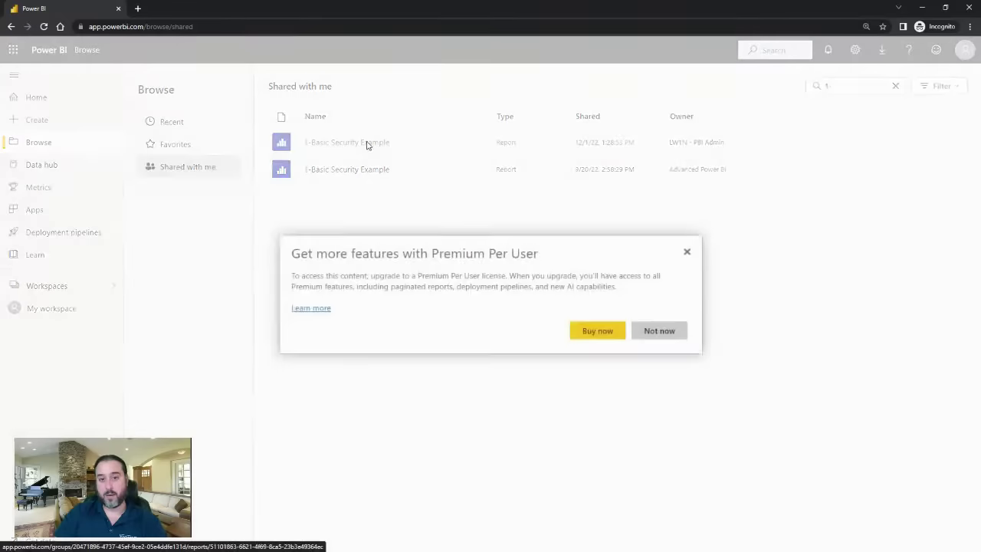
{"action": "left_click", "coordinate": [686, 252]}
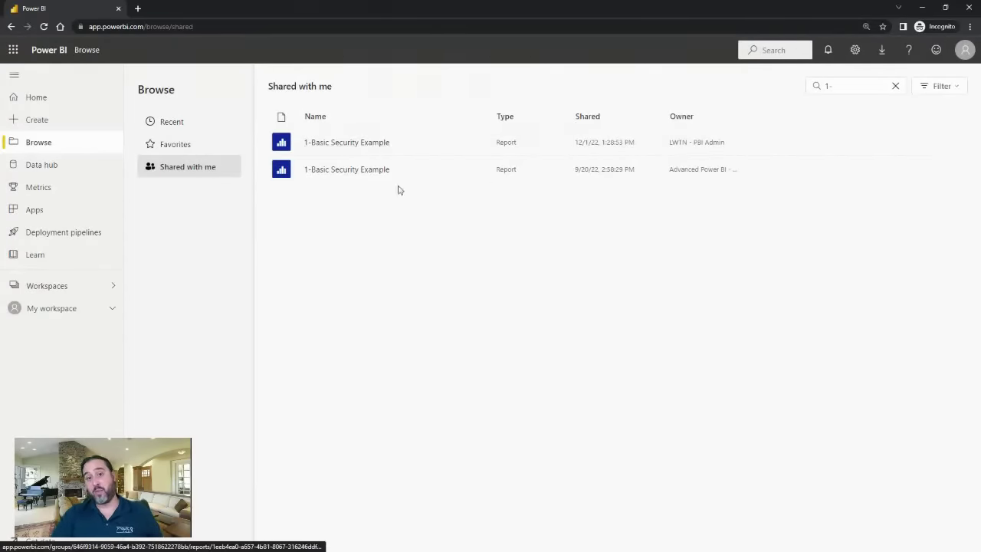
{"action": "left_click", "coordinate": [371, 145]}
{"action": "left_click", "coordinate": [660, 331]}
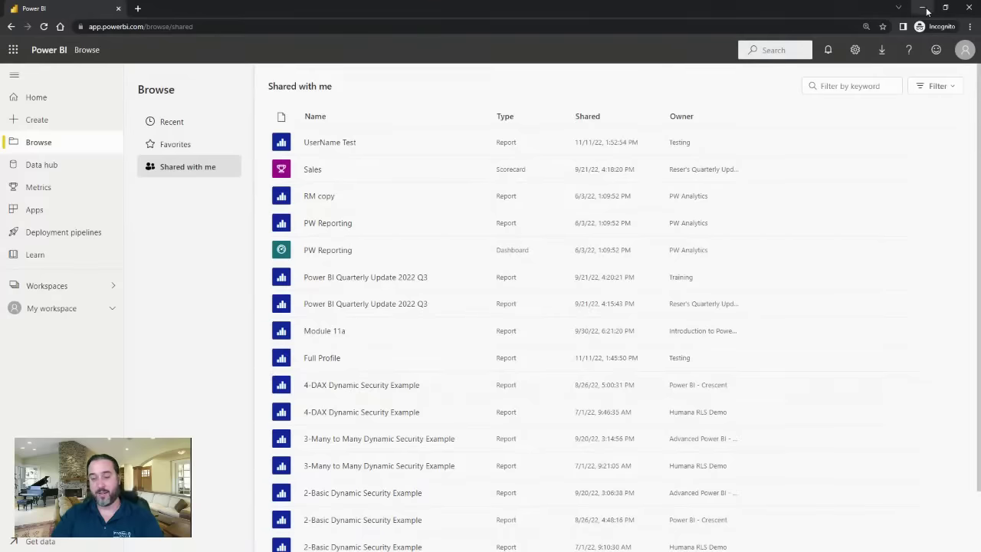
Re-filter by '1-' and open the LWTN-shared 1-Basic Security Example, showing only DUVAL and POLK
{"action": "left_click", "coordinate": [827, 83]}
{"action": "type", "text": "1-"}
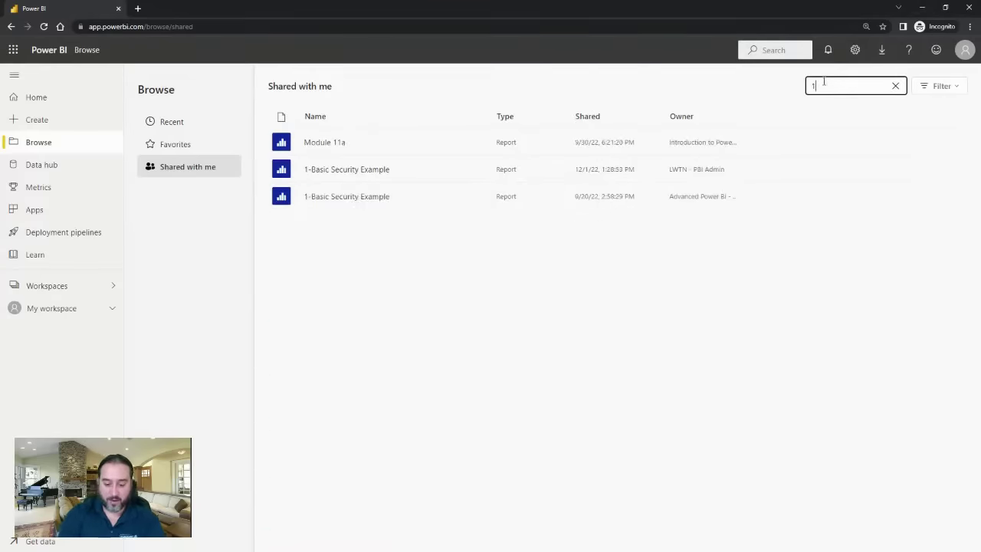
{"action": "left_click", "coordinate": [353, 143]}
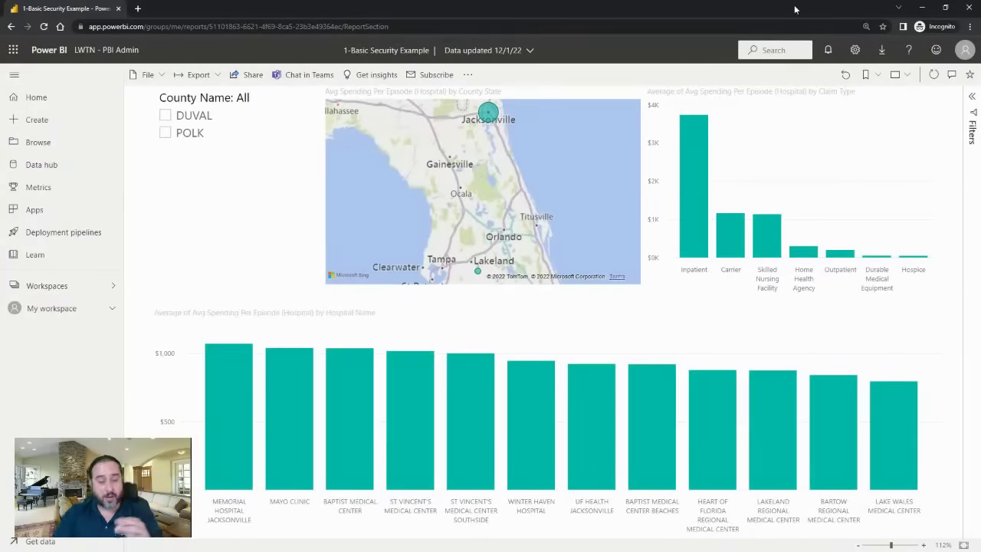
{"action": "left_click_drag", "start_coordinate": [792, 6], "coordinate": [659, 160]}
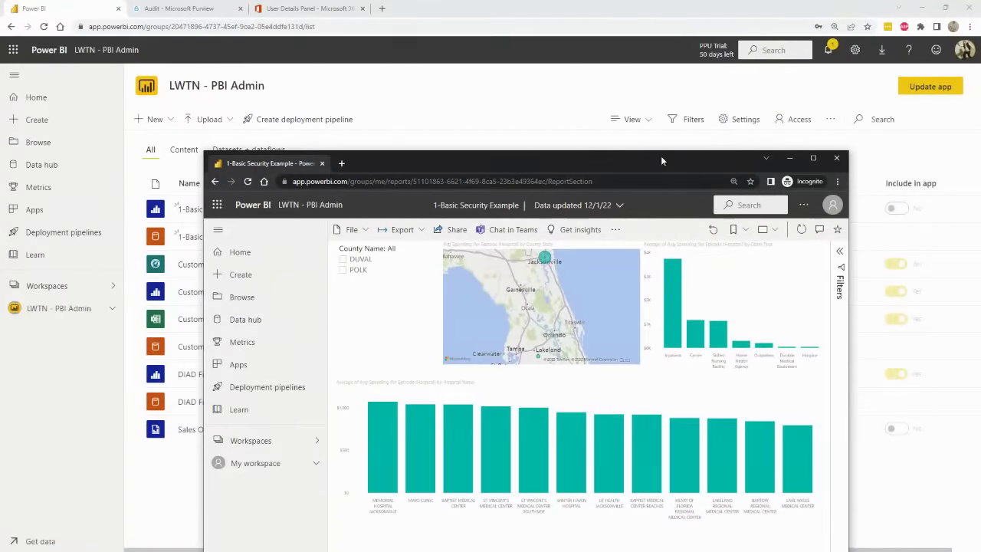
Minimize the private session's report window to reveal the workspace content list
{"action": "left_click", "coordinate": [792, 158]}
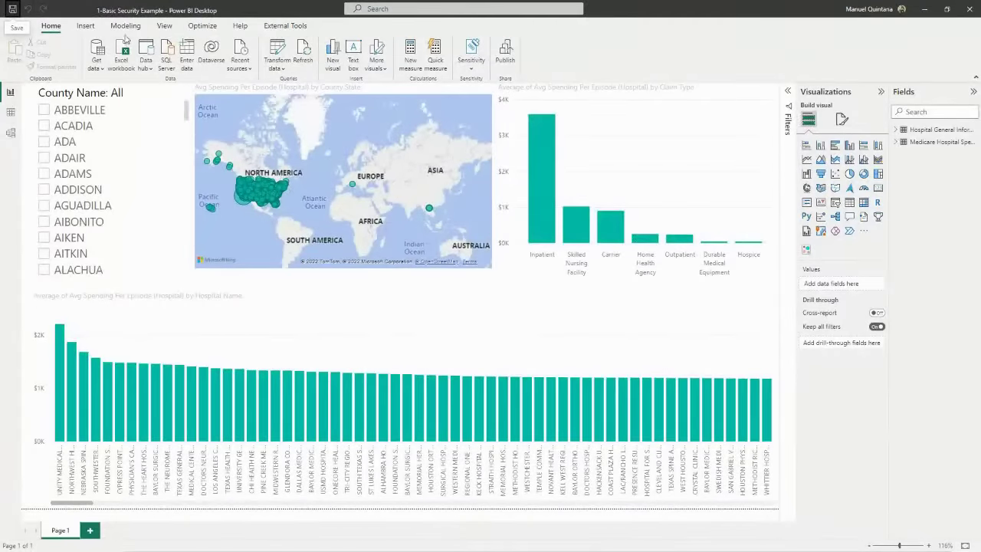
In Manage roles, create a role named 'No Filters' next to Duval County and save
{"action": "left_click", "coordinate": [125, 25]}
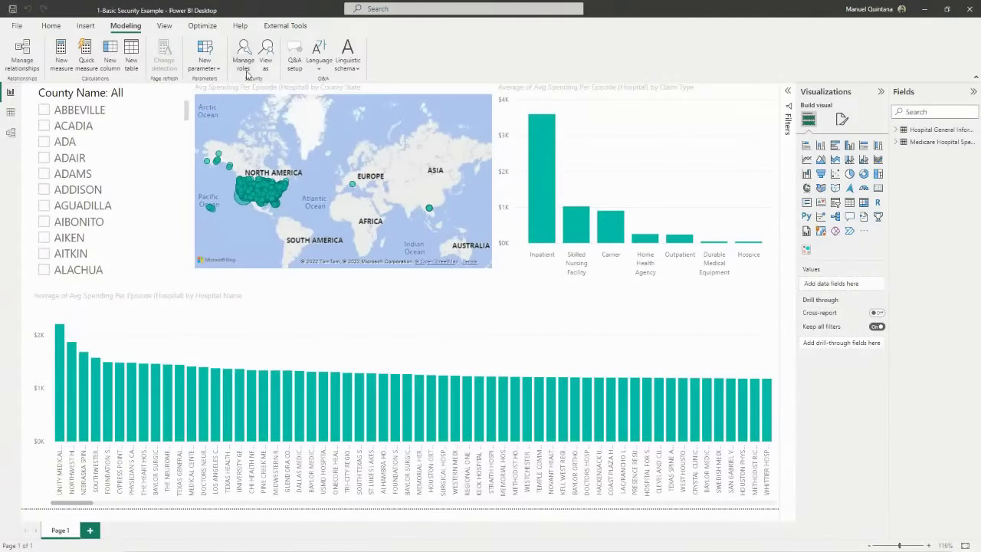
{"action": "left_click", "coordinate": [246, 75]}
{"action": "left_click", "coordinate": [279, 219]}
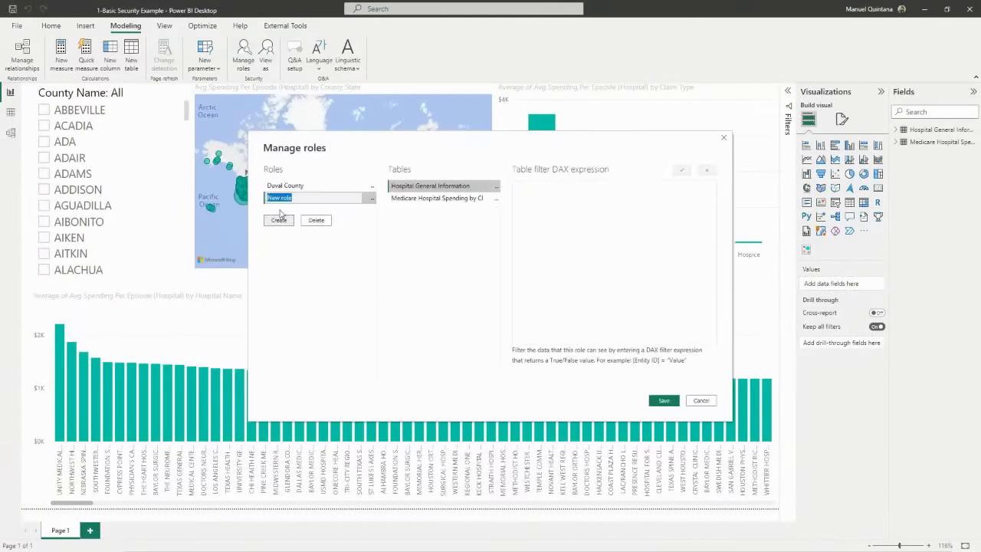
{"action": "type", "text": "No Filters"}
{"action": "key", "text": "Return"}
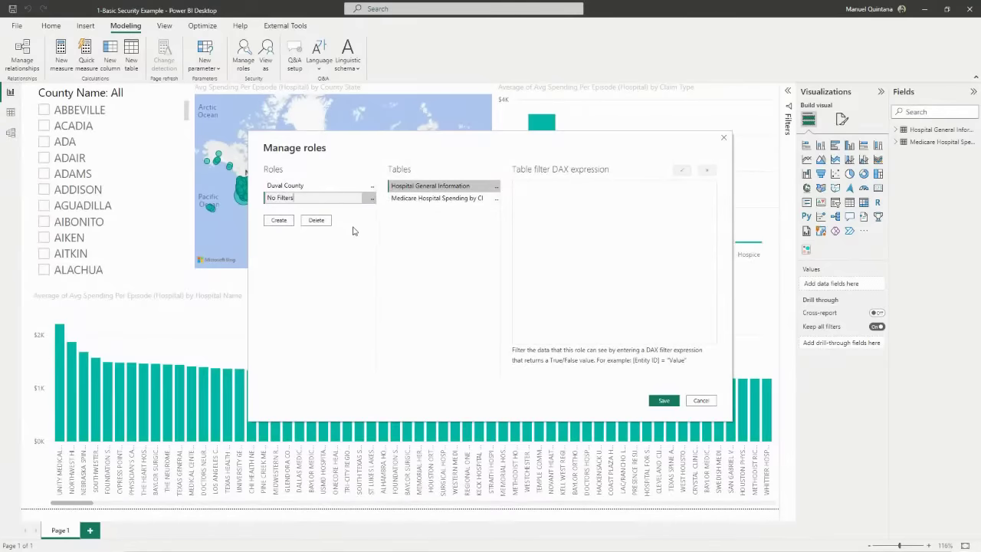
{"action": "left_click", "coordinate": [663, 400]}
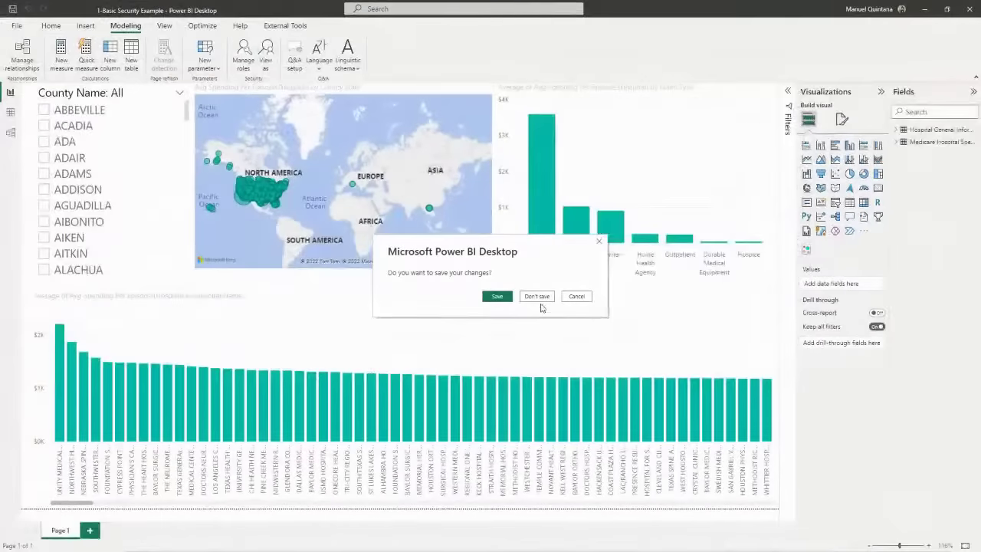
Close 1-Basic Security Example and DIAD Final Report in Power BI Desktop, choosing Don't Save
{"action": "left_click", "coordinate": [540, 299]}
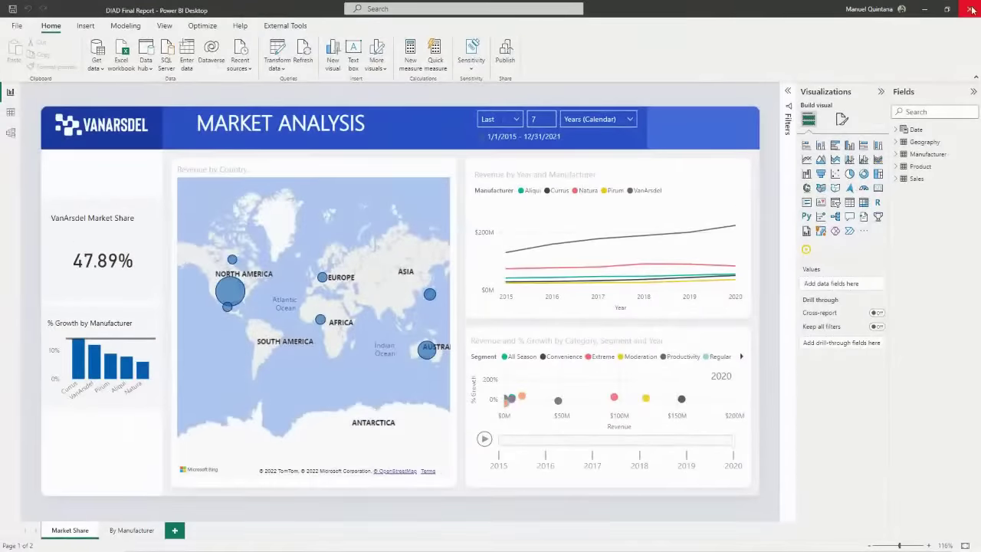
{"action": "left_click", "coordinate": [968, 8]}
{"action": "left_click", "coordinate": [541, 297]}
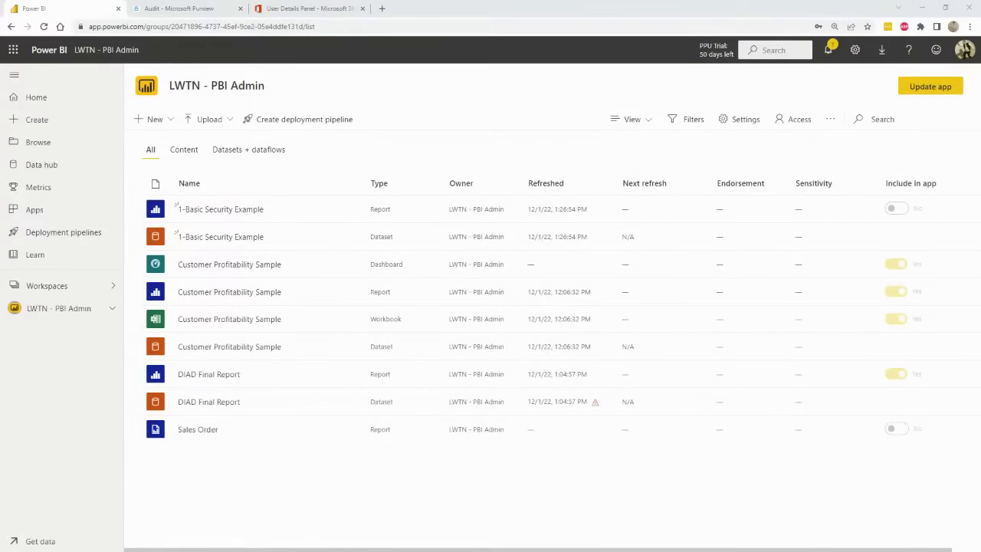
{"action": "key", "text": "alt+Tab"}
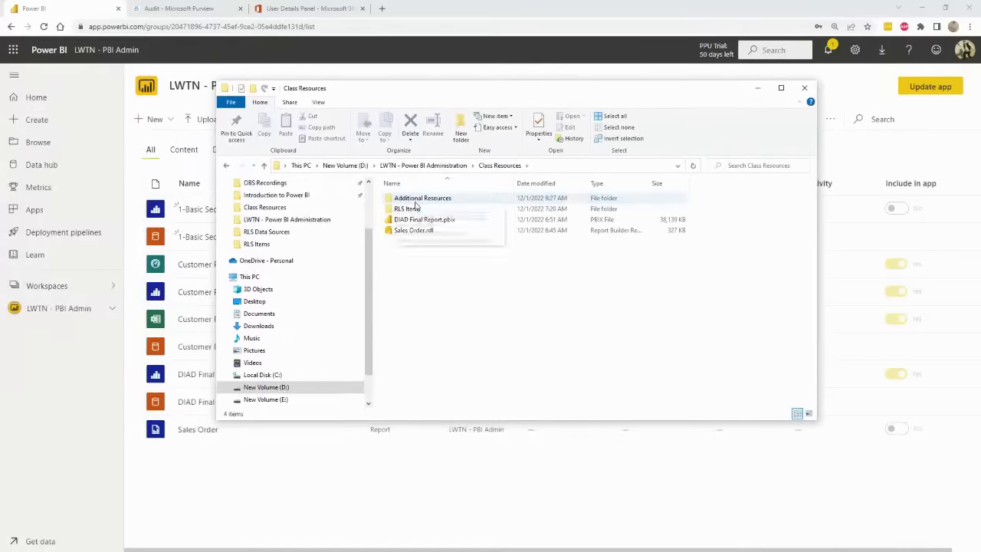
Back out of Additional Resources, enter RLS Items, and open 4-DAX Dynamic Security Example.pbix
{"action": "left_click", "coordinate": [416, 199]}
{"action": "double_click", "coordinate": [416, 200]}
{"action": "key", "text": "alt+Left"}
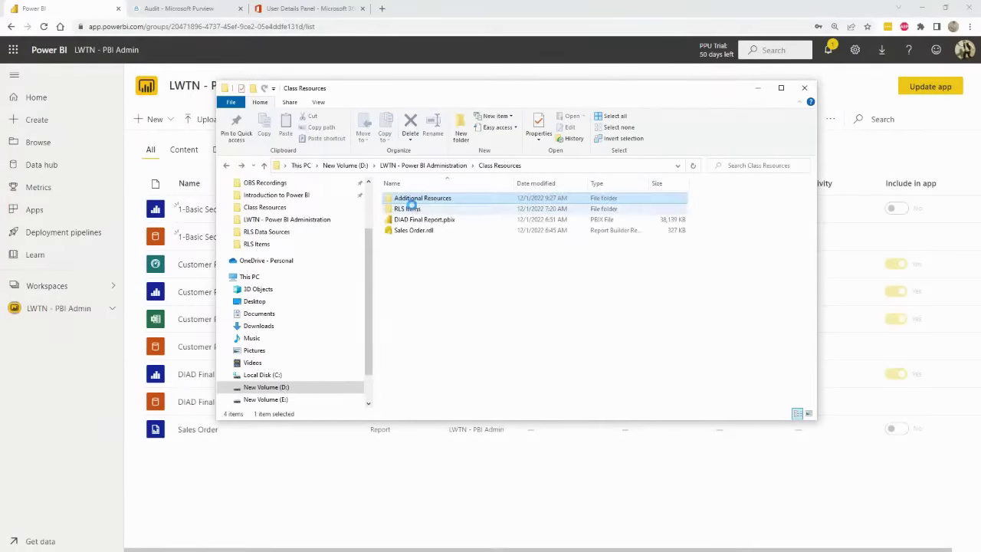
{"action": "left_click", "coordinate": [408, 208]}
{"action": "double_click", "coordinate": [408, 208]}
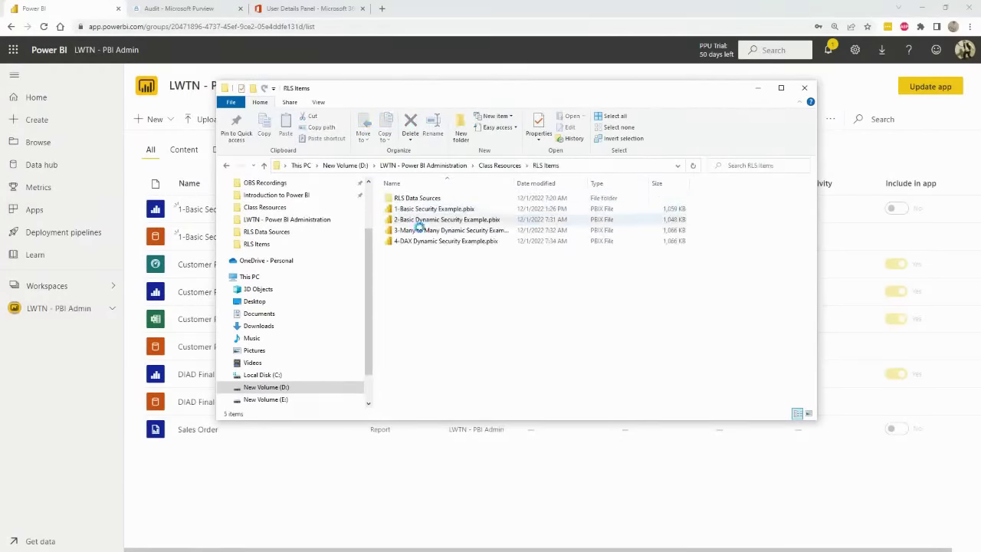
{"action": "left_click", "coordinate": [422, 242]}
{"action": "double_click", "coordinate": [422, 242]}
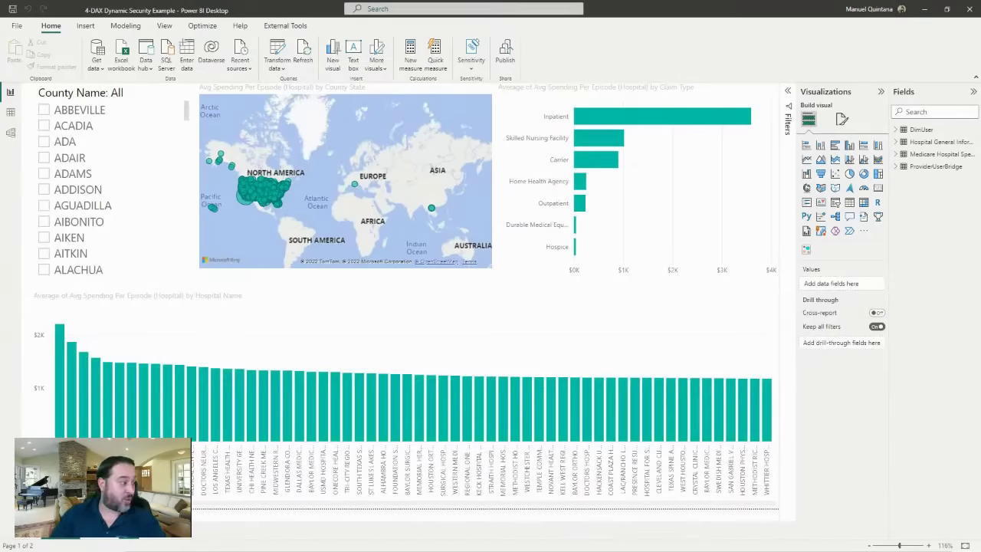
Verify Manage roles lists no roles for 4-DAX Dynamic Security Example, cancel, and switch to Model view
{"action": "left_click", "coordinate": [125, 25]}
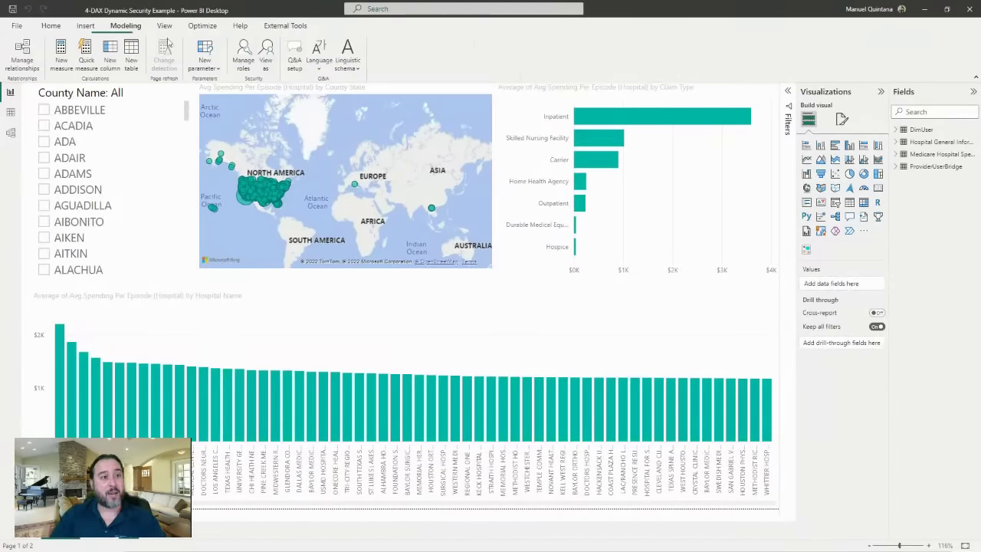
{"action": "left_click", "coordinate": [244, 55]}
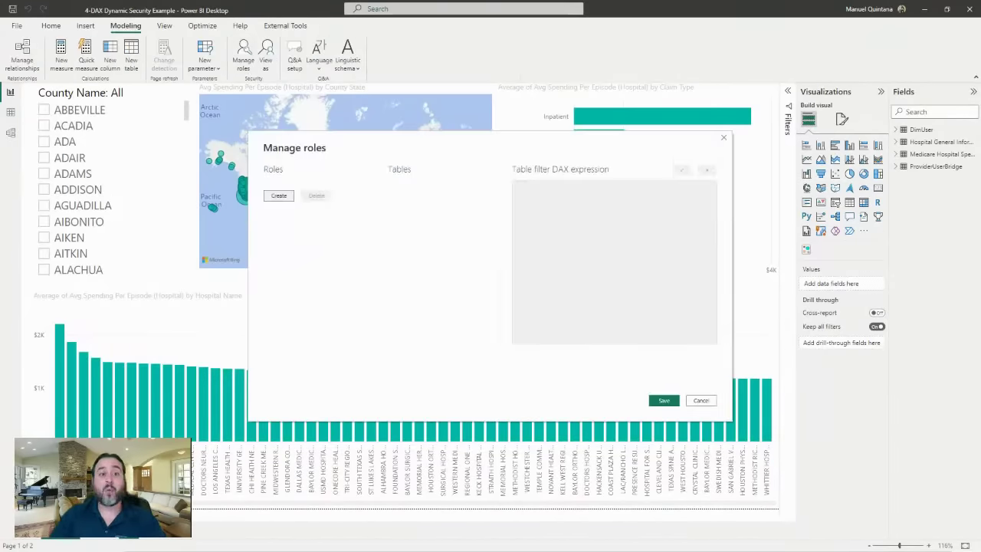
{"action": "key", "text": "alt+Tab"}
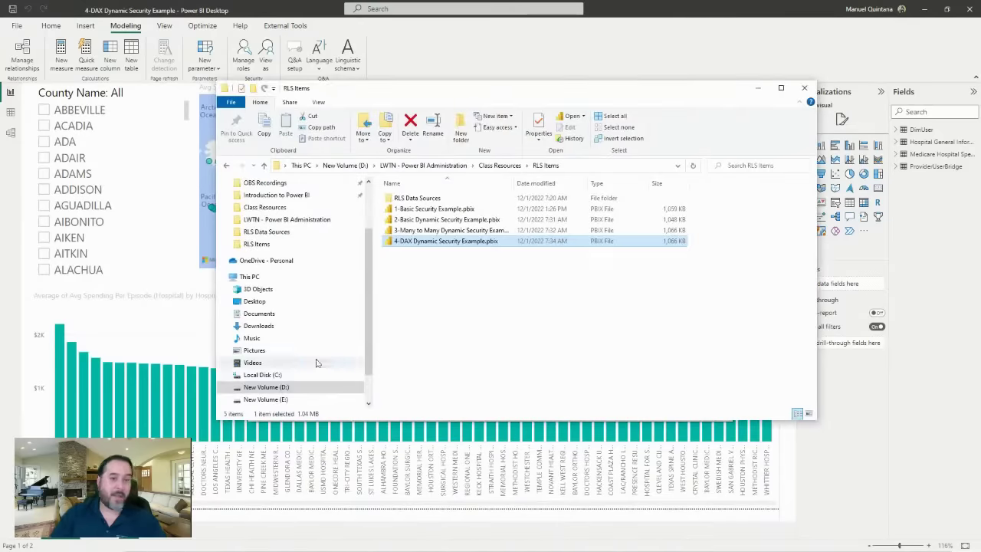
{"action": "key", "text": "alt+Tab"}
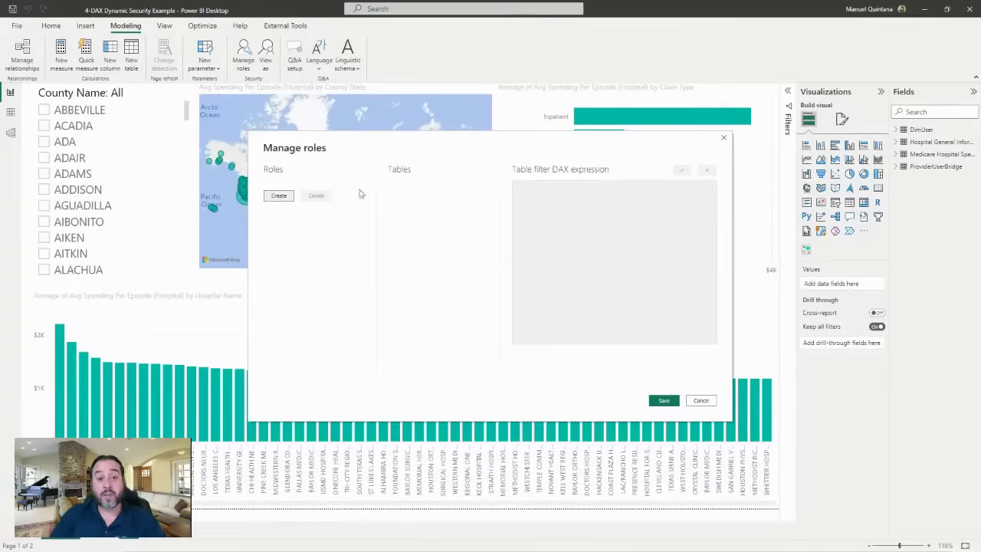
{"action": "left_click", "coordinate": [701, 401]}
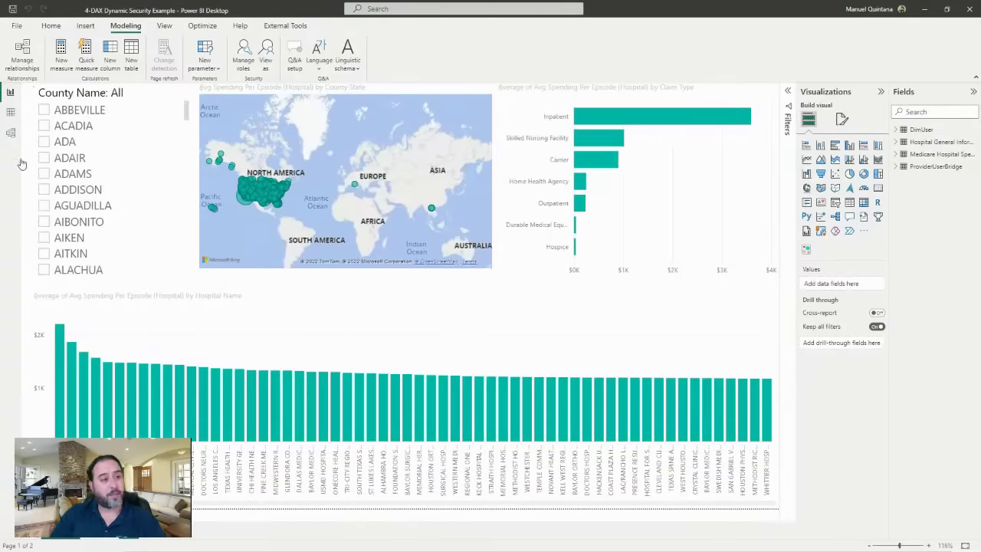
{"action": "left_click", "coordinate": [11, 133]}
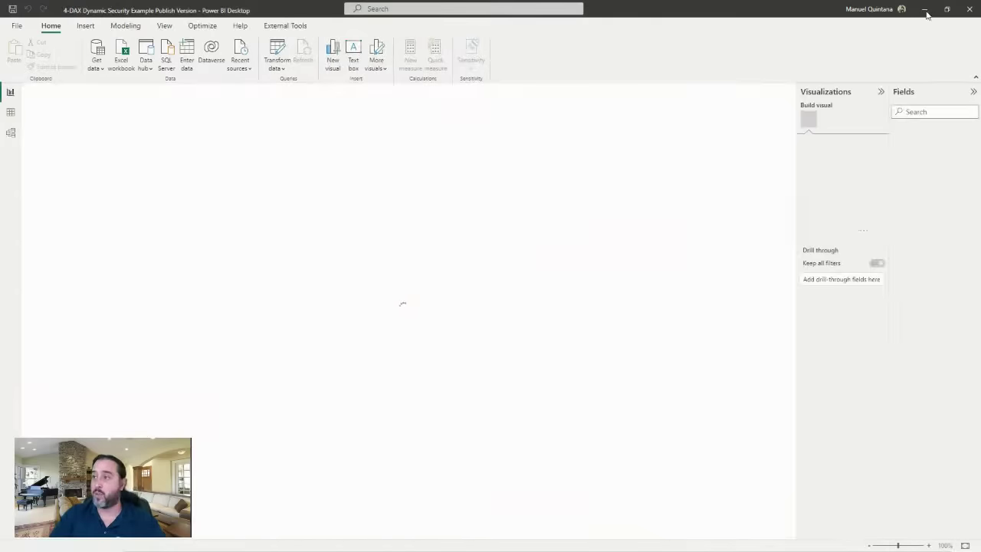
Minimize the Publish Version window and move Medicare Hospital Spending to the diagram's top-left
{"action": "left_click", "coordinate": [924, 9]}
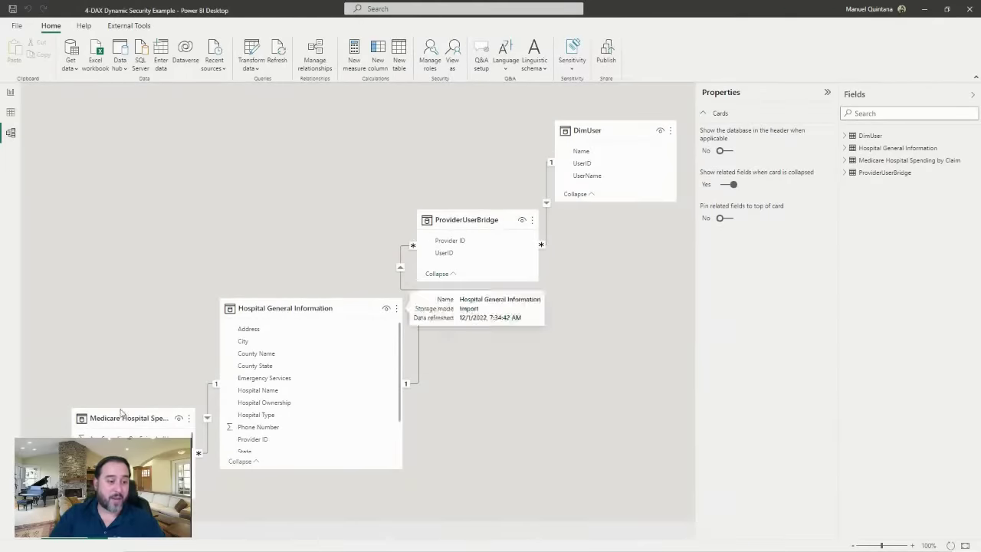
{"action": "left_click_drag", "start_coordinate": [120, 418], "coordinate": [115, 139]}
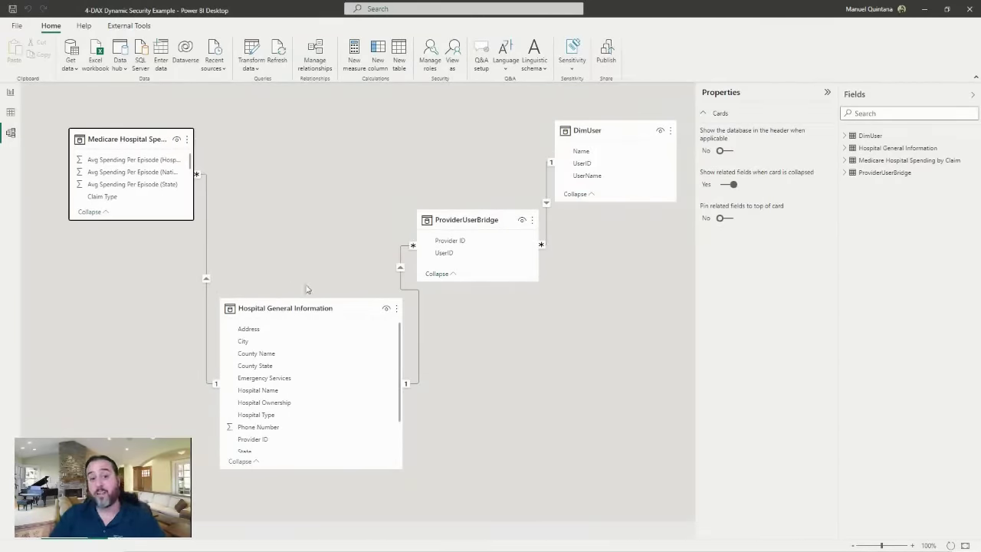
{"action": "left_click_drag", "start_coordinate": [321, 292], "coordinate": [338, 208]}
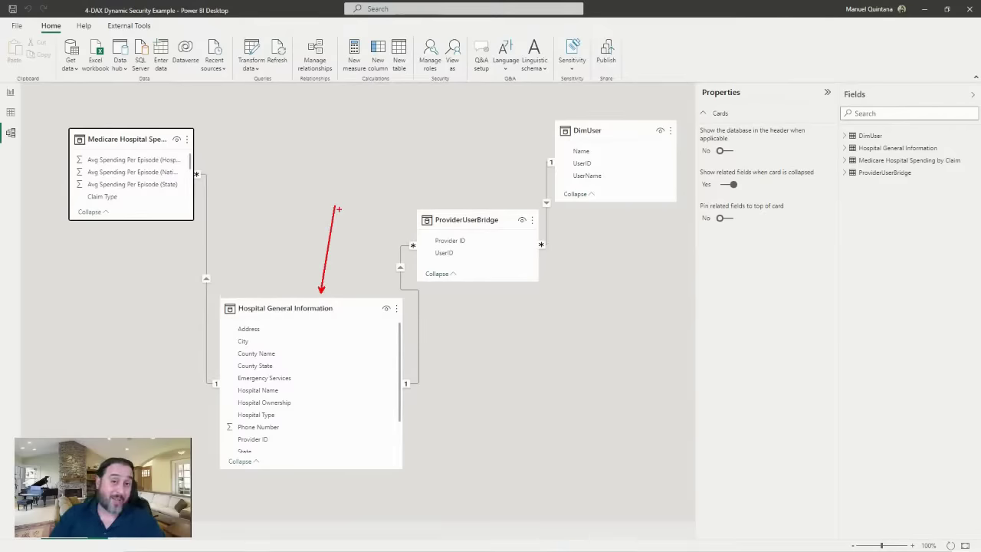
{"action": "key", "text": "Escape"}
{"action": "scroll", "coordinate": [306, 418], "scroll_direction": "down", "scroll_amount": 2}
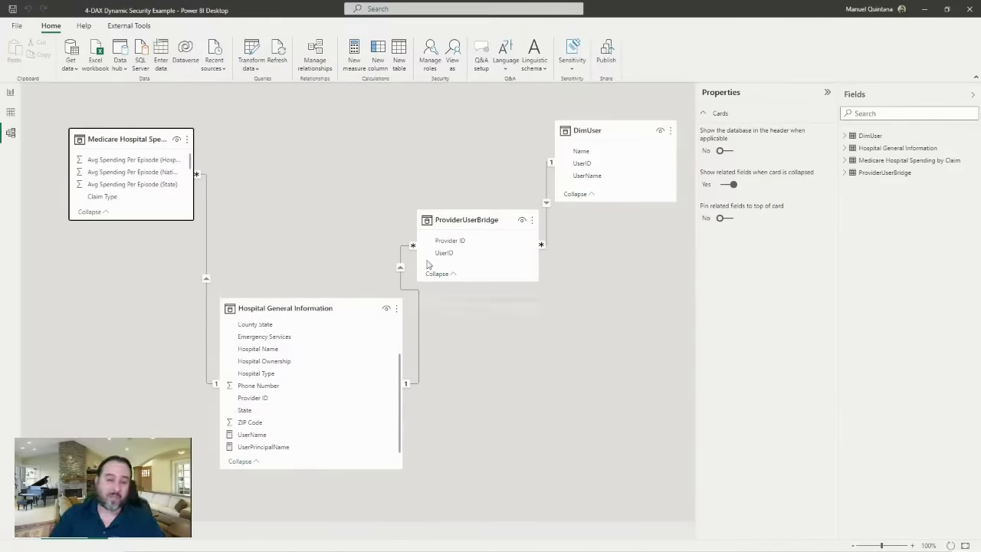
Select the ProviderUserBridge and DimUser tables, then switch to Data view showing DimUser's rows
{"action": "left_click", "coordinate": [460, 221]}
{"action": "left_click", "coordinate": [592, 132]}
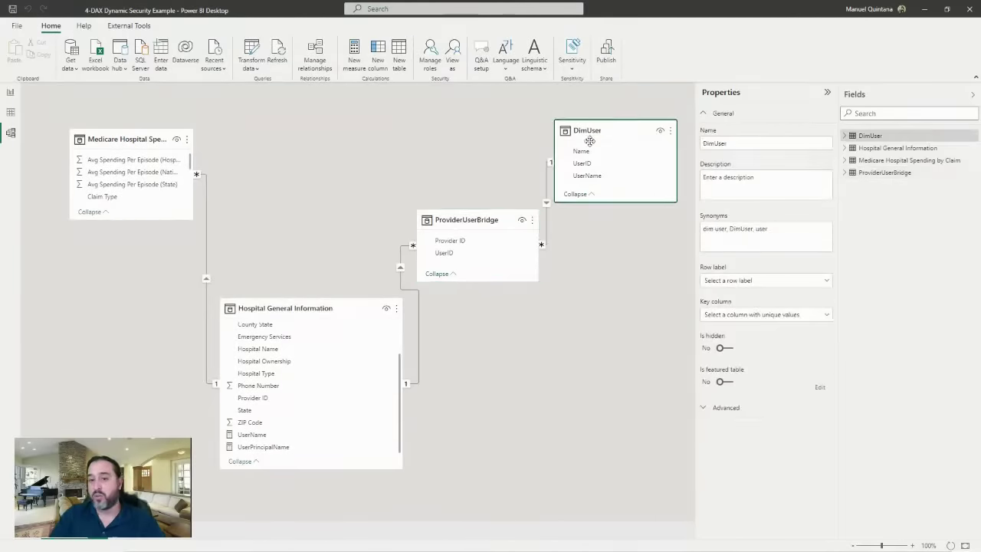
{"action": "left_click", "coordinate": [475, 220]}
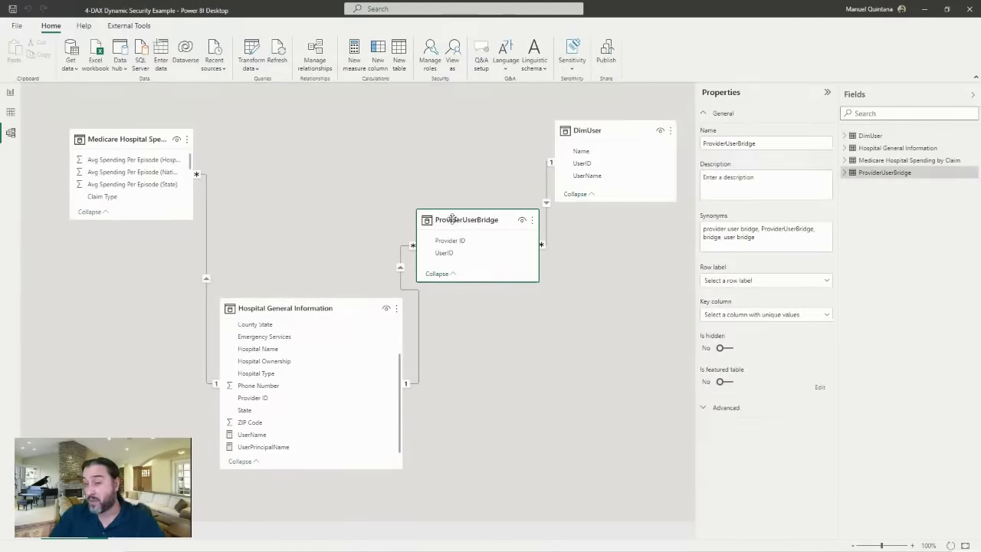
{"action": "left_click", "coordinate": [10, 115]}
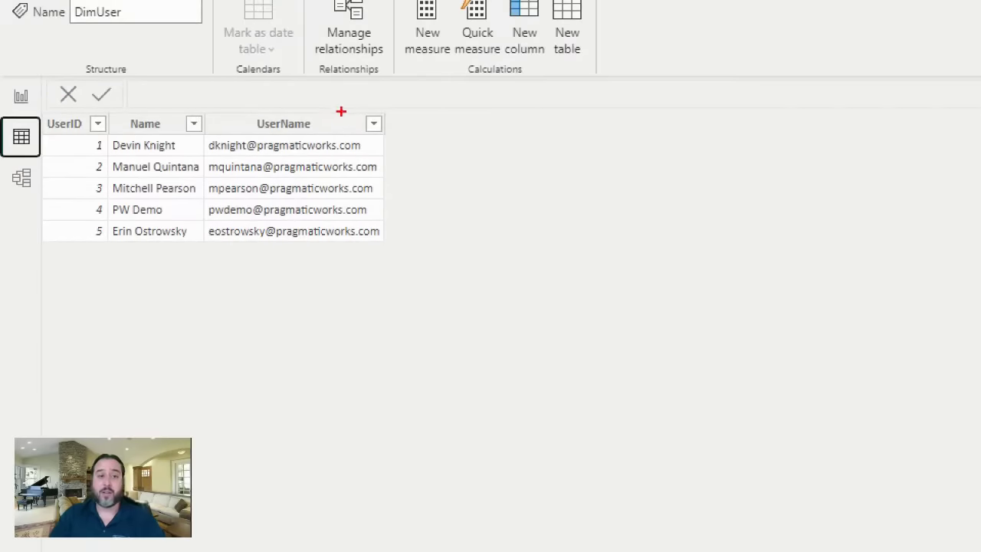
{"action": "left_click_drag", "start_coordinate": [325, 112], "coordinate": [390, 55]}
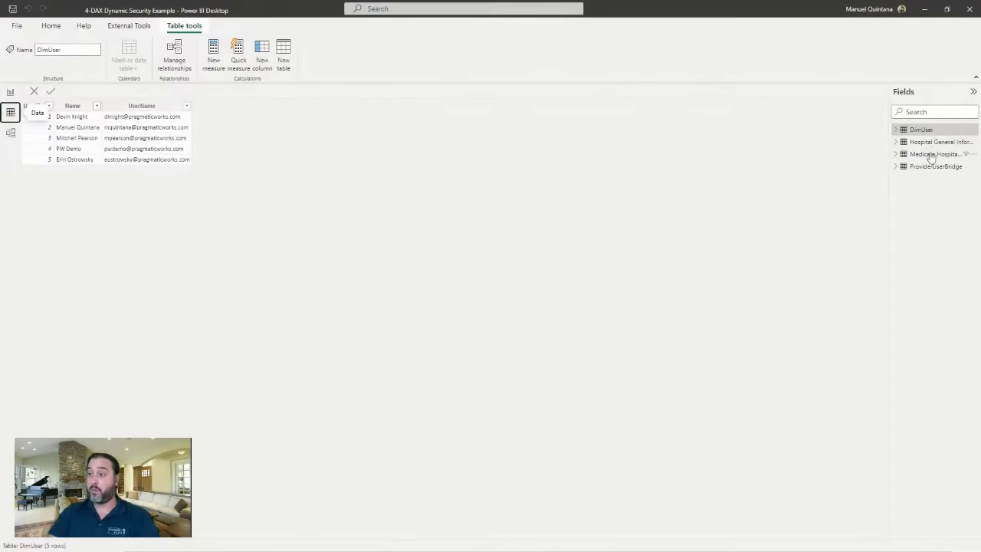
{"action": "left_click", "coordinate": [926, 167]}
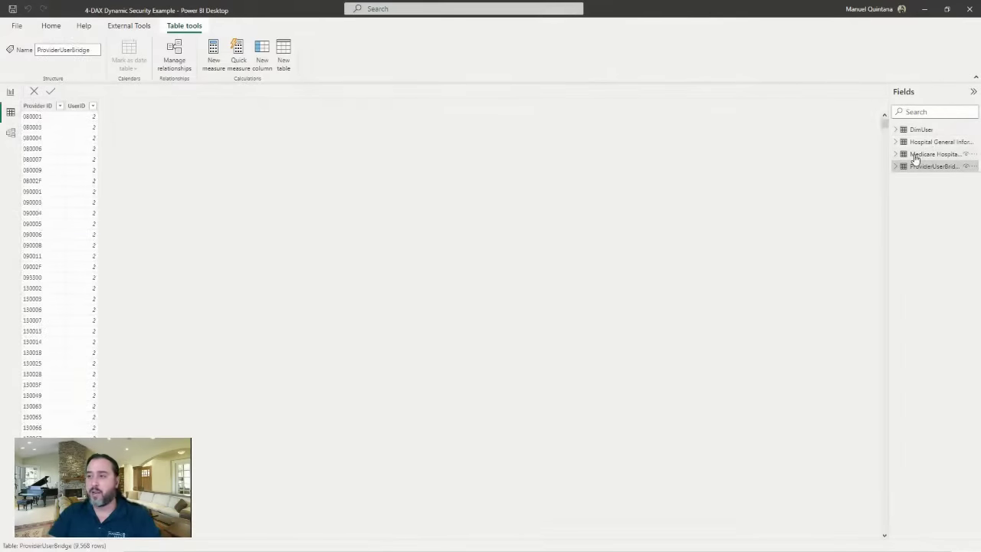
{"action": "left_click", "coordinate": [920, 130]}
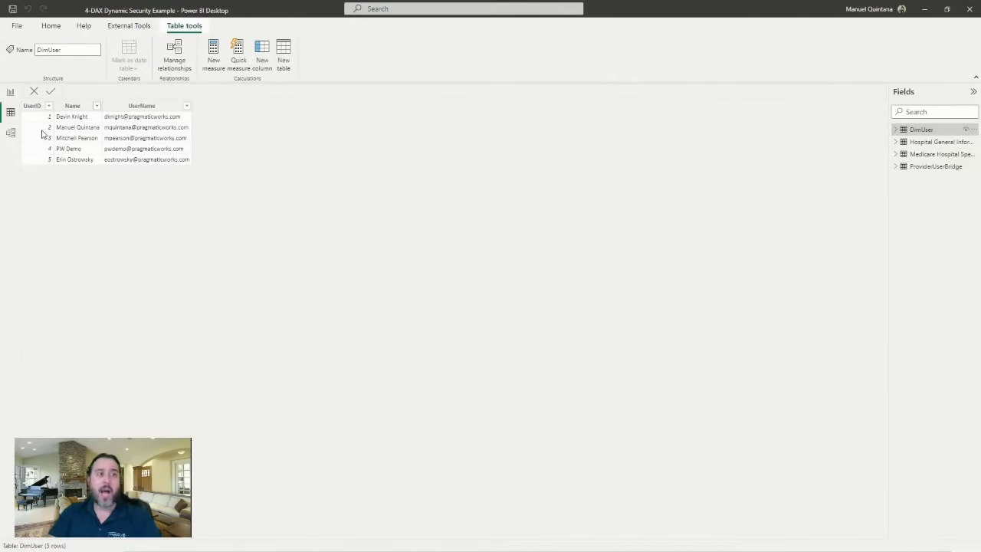
{"action": "left_click", "coordinate": [923, 167]}
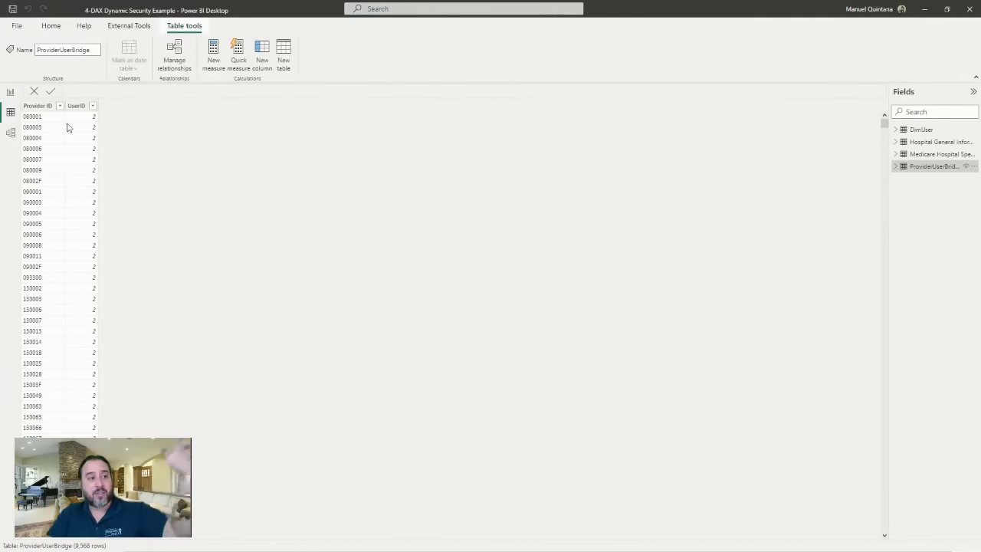
{"action": "scroll", "coordinate": [74, 186], "scroll_direction": "down", "scroll_amount": 5}
{"action": "scroll", "coordinate": [77, 199], "scroll_direction": "down", "scroll_amount": 9}
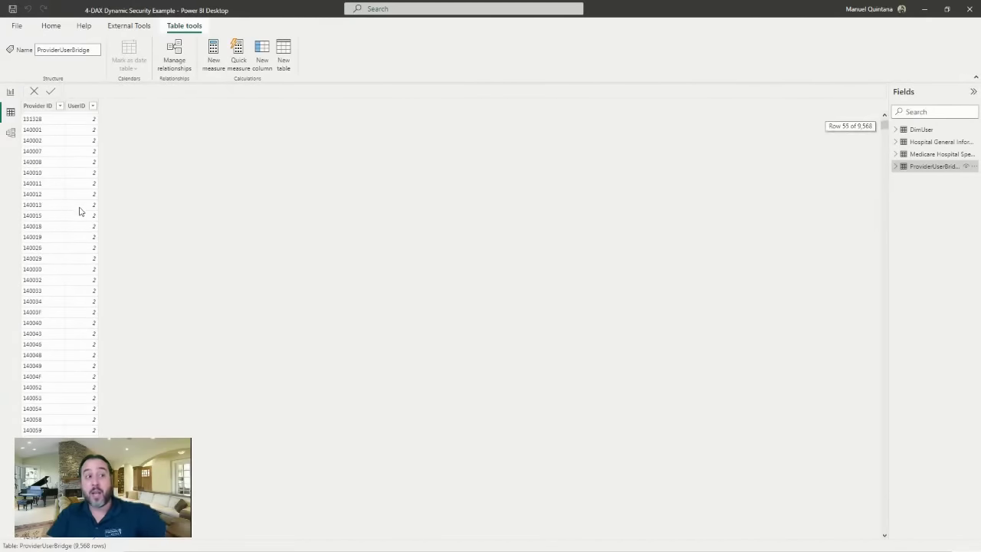
{"action": "scroll", "coordinate": [89, 207], "scroll_direction": "down", "scroll_amount": 20}
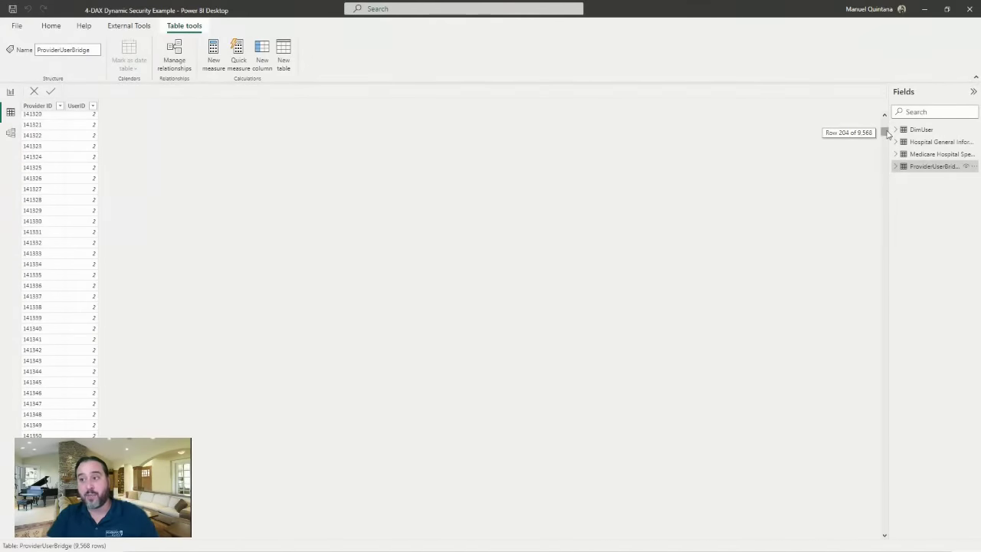
{"action": "left_click_drag", "start_coordinate": [884, 131], "coordinate": [904, 311]}
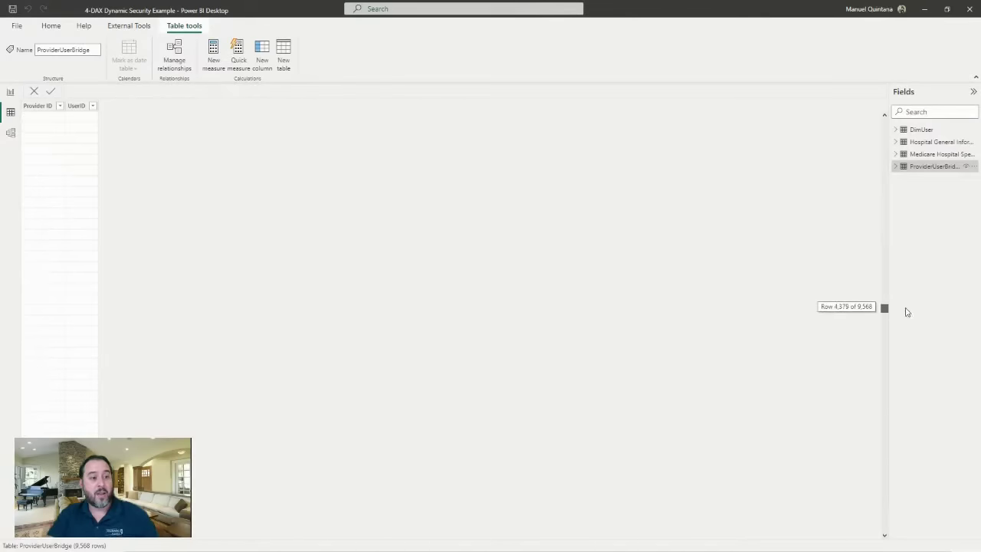
{"action": "scroll", "coordinate": [84, 354], "scroll_direction": "down", "scroll_amount": 5}
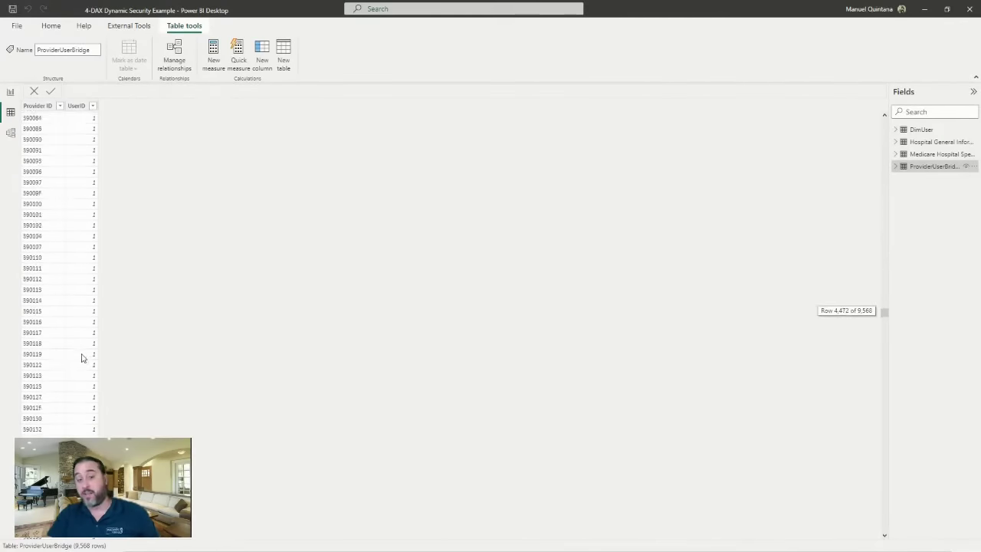
{"action": "scroll", "coordinate": [167, 298], "scroll_direction": "up", "scroll_amount": 10}
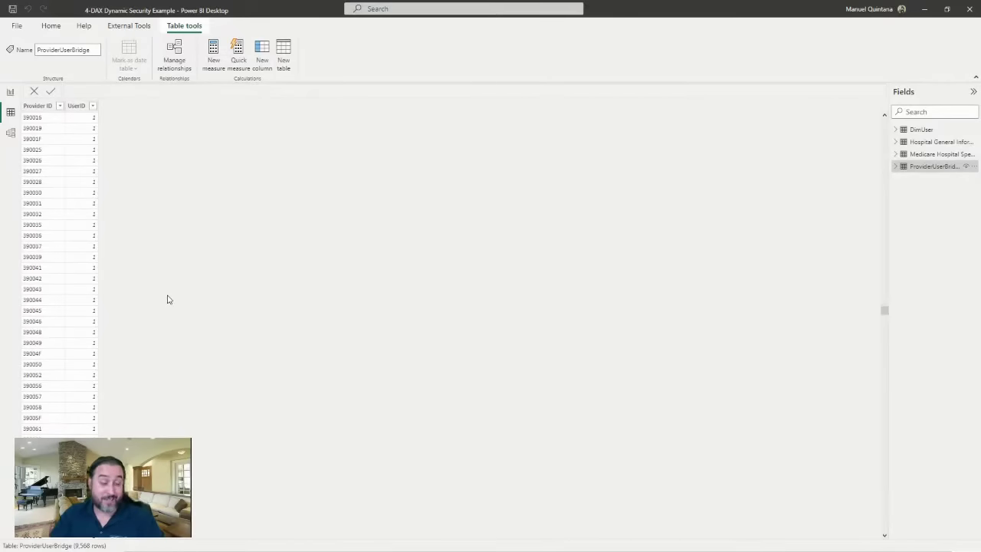
{"action": "left_click", "coordinate": [923, 130]}
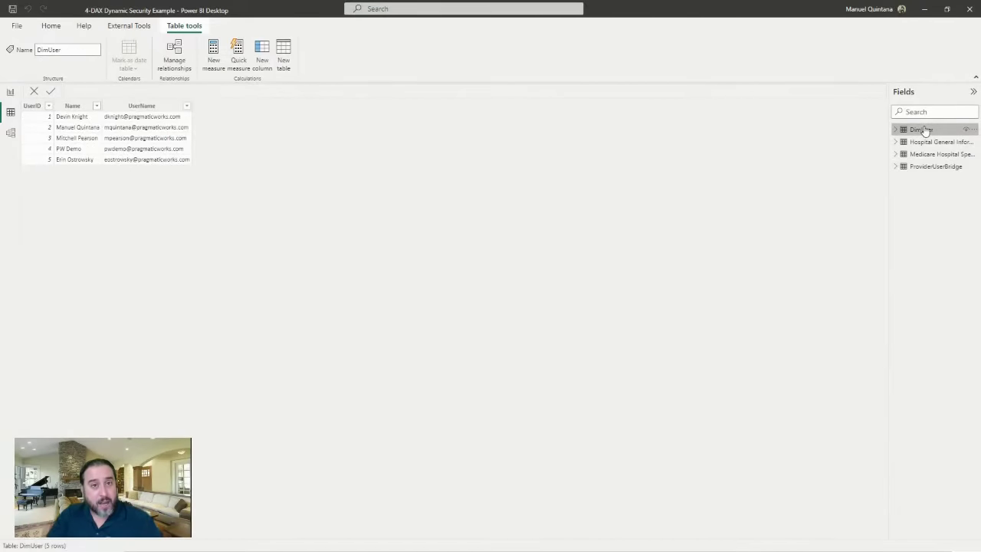
Inspect DimUser's UserID and ProviderUserBridge's Provider ID, then show Hospital General Information's 4,783 rows
{"action": "left_click", "coordinate": [44, 130]}
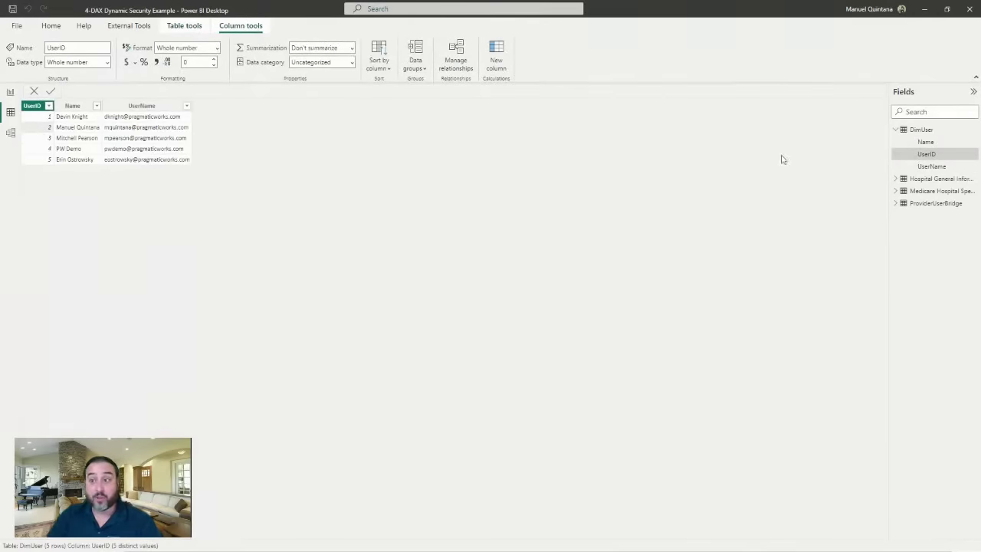
{"action": "left_click", "coordinate": [949, 206]}
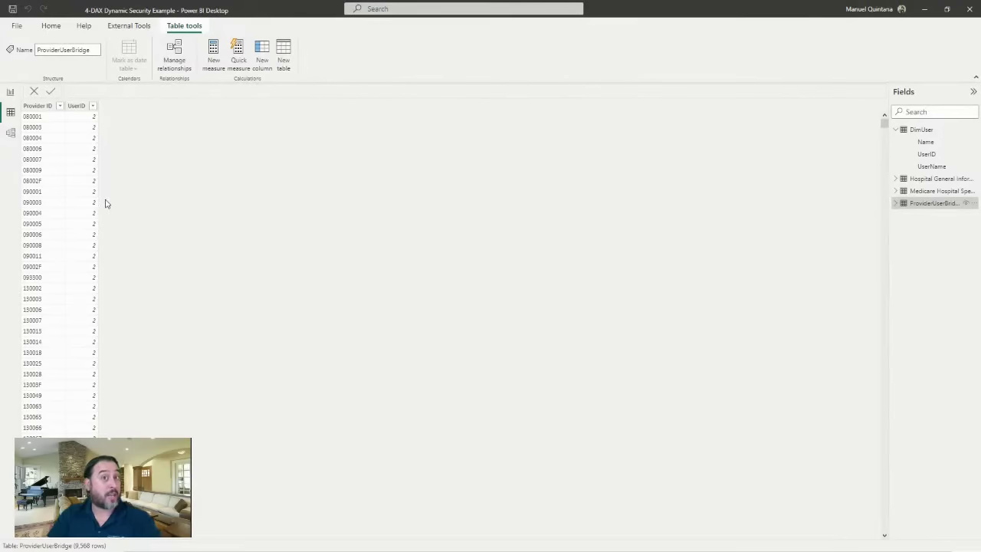
{"action": "left_click", "coordinate": [44, 115]}
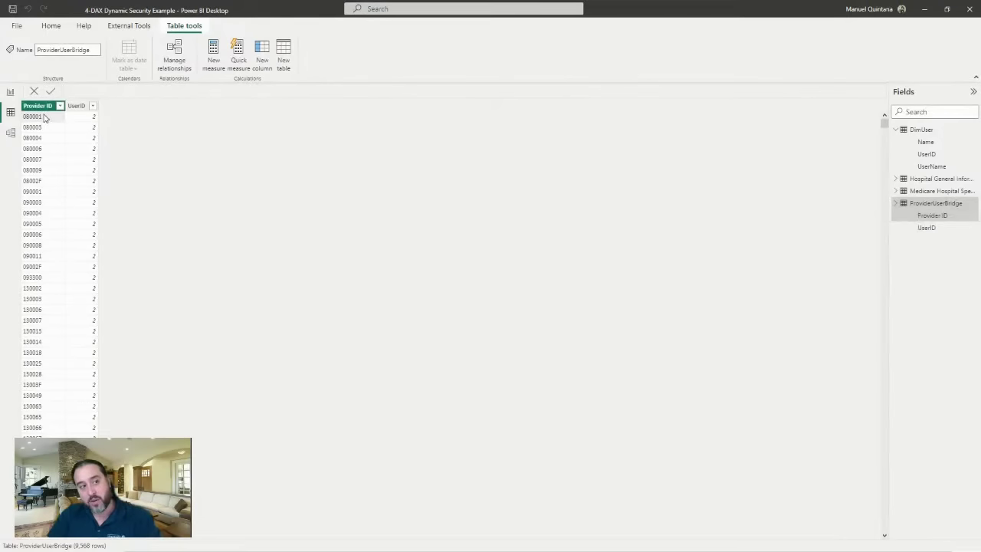
{"action": "left_click", "coordinate": [930, 179]}
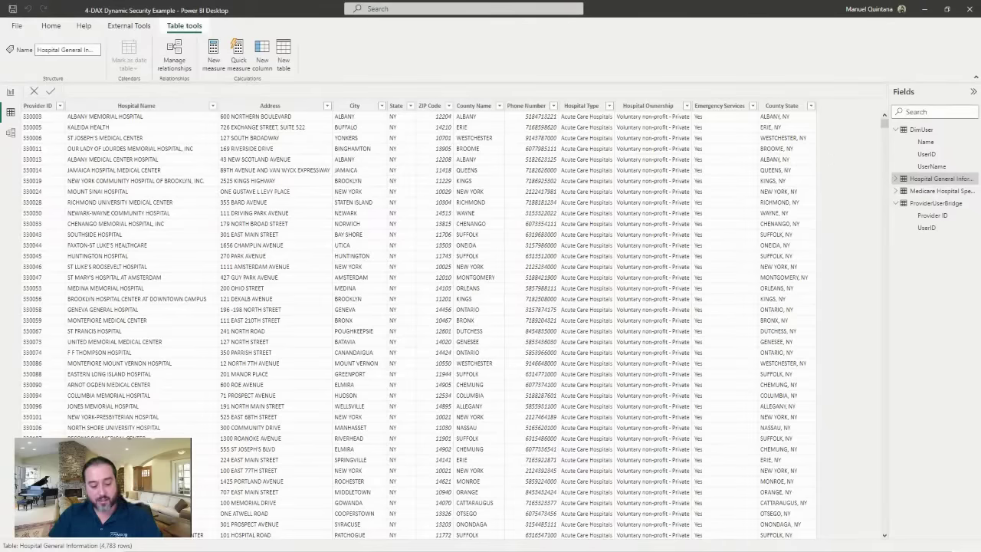
{"action": "left_click", "coordinate": [51, 26]}
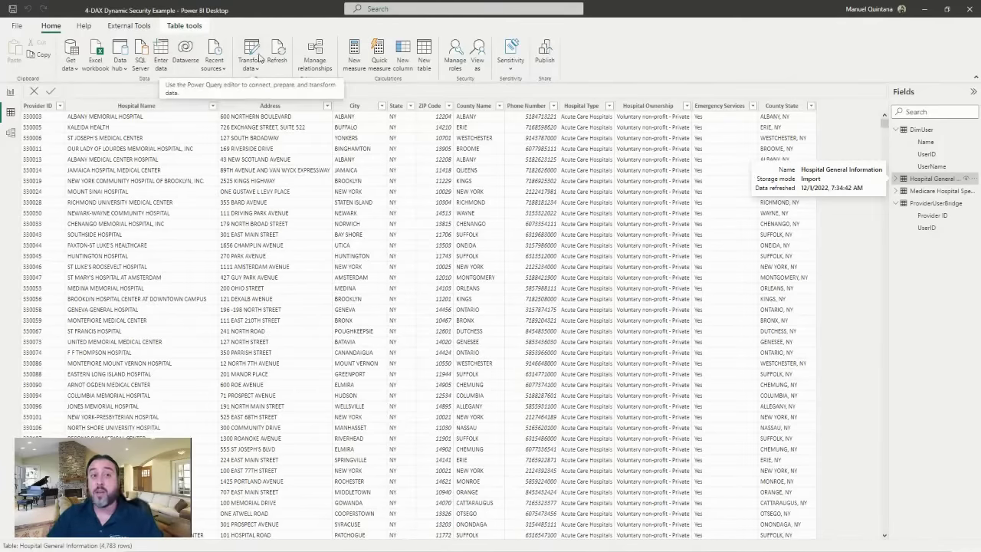
Create a new security role named 'Dynamic Security Role' in Manage roles
{"action": "left_click", "coordinate": [455, 55]}
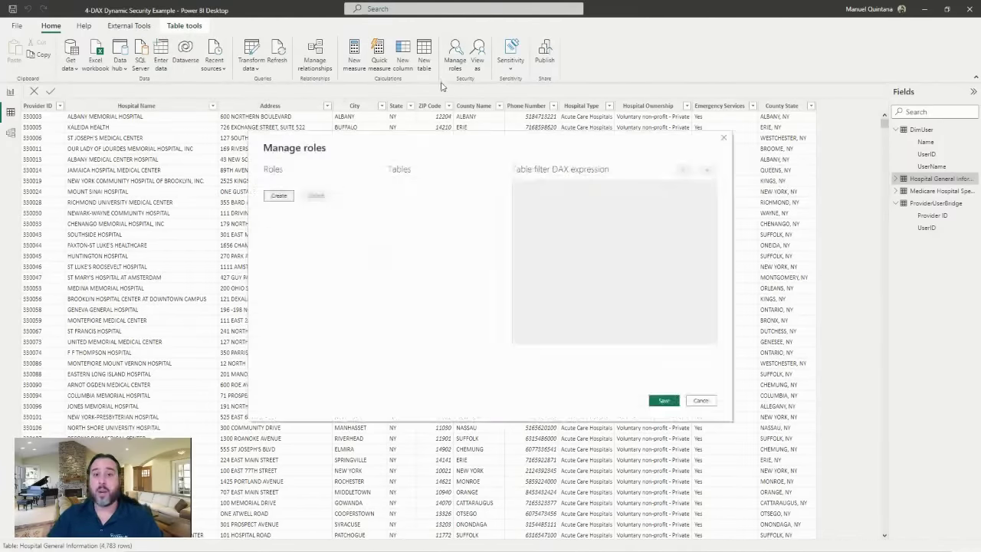
{"action": "left_click", "coordinate": [277, 196]}
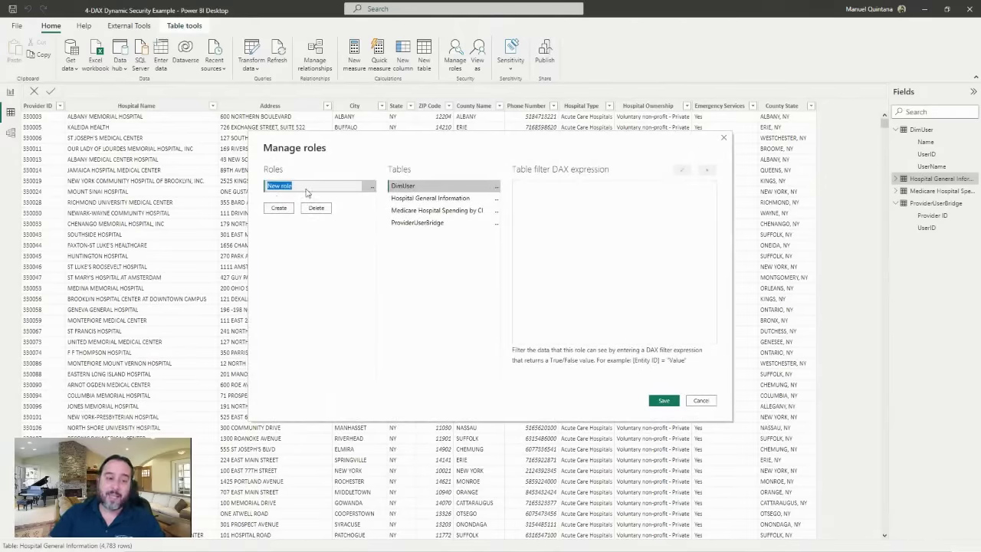
{"action": "type", "text": "Dyna"}
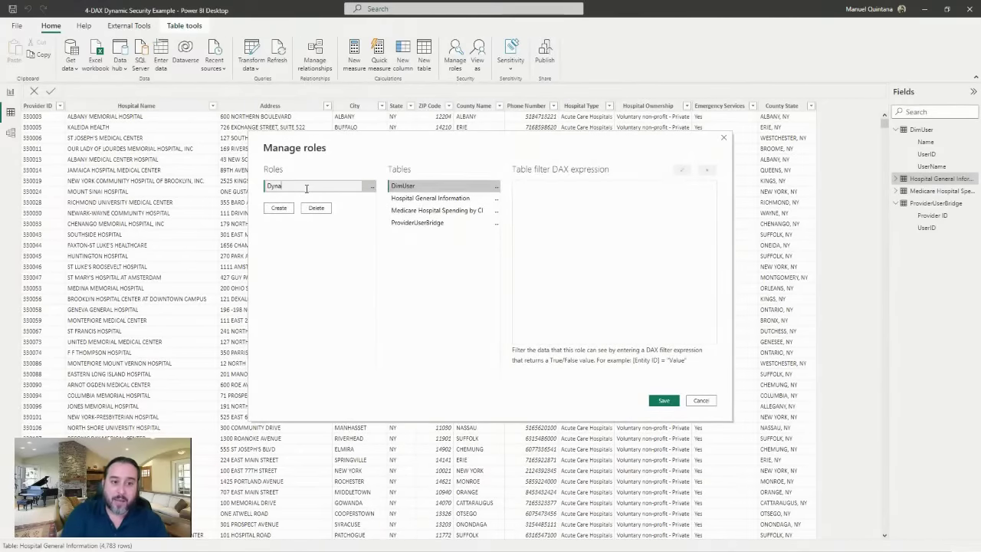
{"action": "type", "text": "nmic R"}
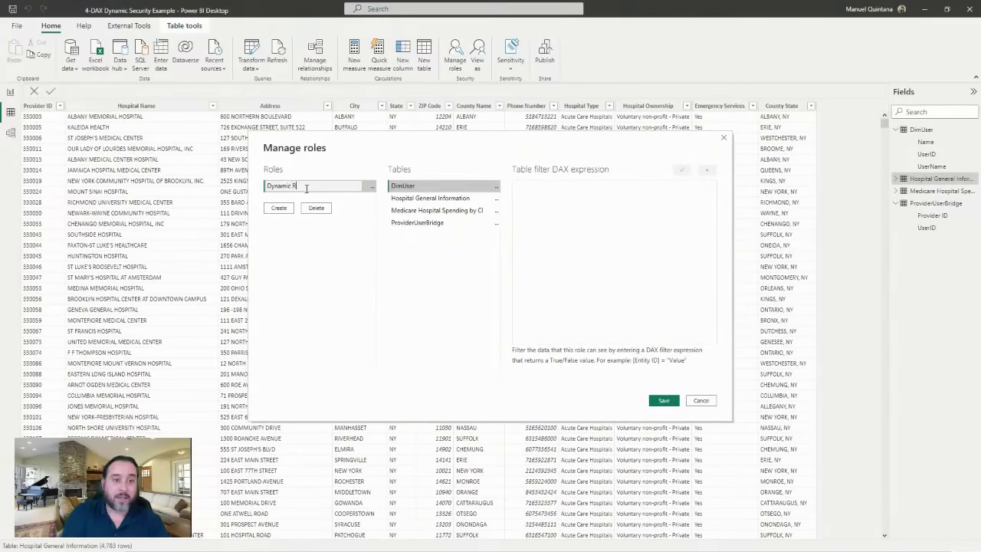
{"action": "key", "text": "BackSpace"}
{"action": "type", "text": "Security"}
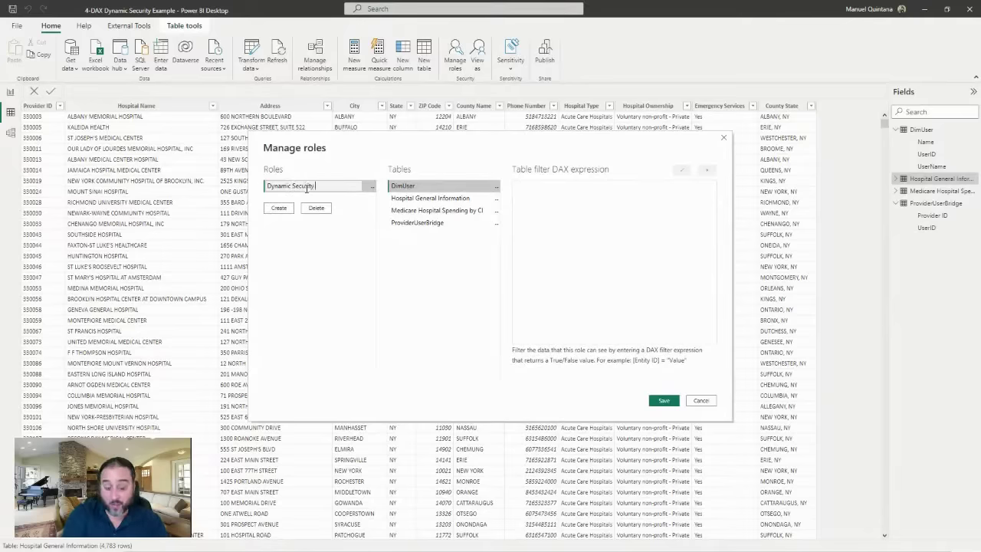
{"action": "type", "text": " Role"}
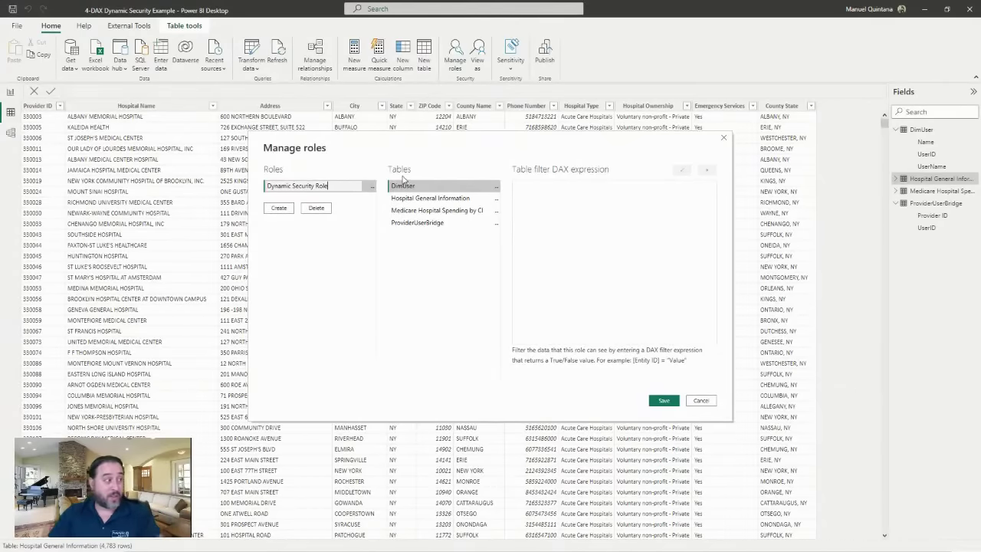
Select Hospital General Information and start a filter on its [Provider ID] column
{"action": "left_click", "coordinate": [419, 200]}
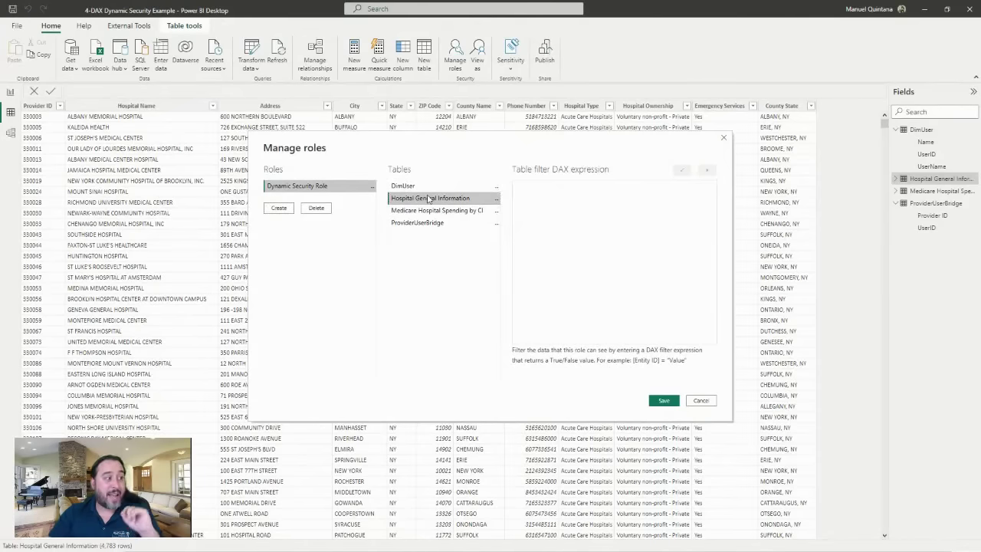
{"action": "left_click", "coordinate": [495, 197]}
{"action": "mouse_move", "coordinate": [539, 208]}
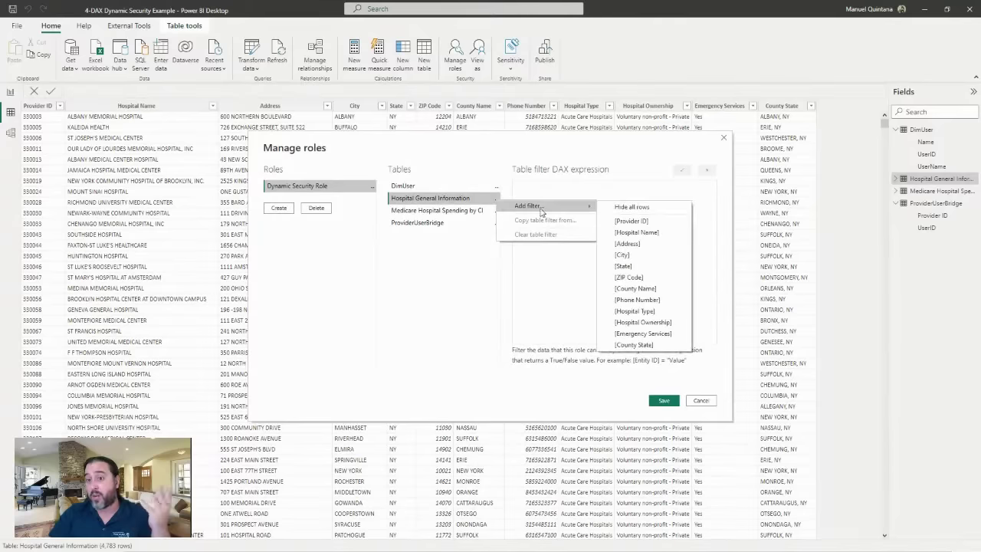
{"action": "left_click", "coordinate": [631, 221]}
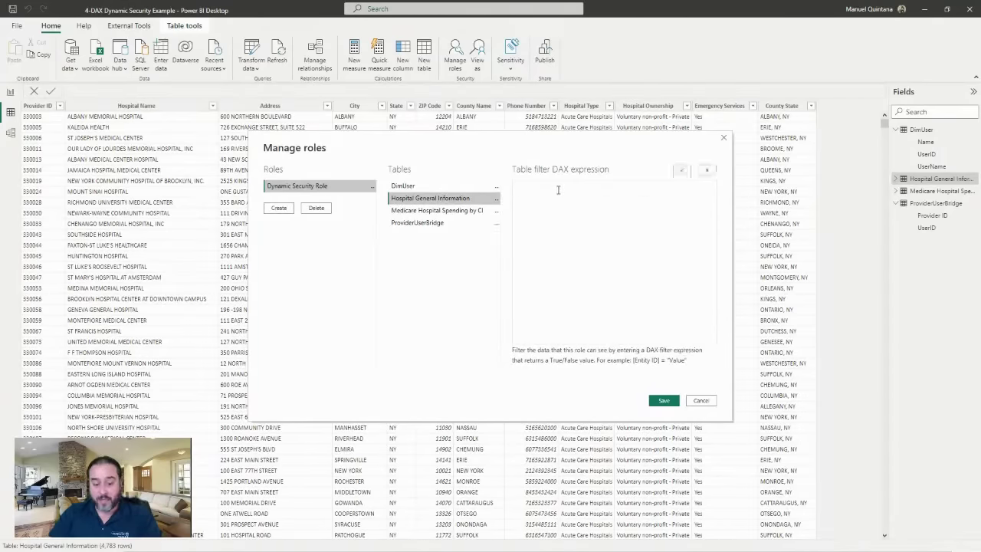
Paste the LOOKUPVALUE filter and review its ProviderUserBridge, DimUser UserName and USERPRINCIPALNAME() arguments
{"action": "type", "text": "LOOKUPVALUE( 'ProviderUserBridge'[Provider ID], 'DimUser'[UserName], USERPRINCIPALNAME(), 'ProviderUserBridge' [Provider ID], 'Hospital General Information'[Provider ID])"}
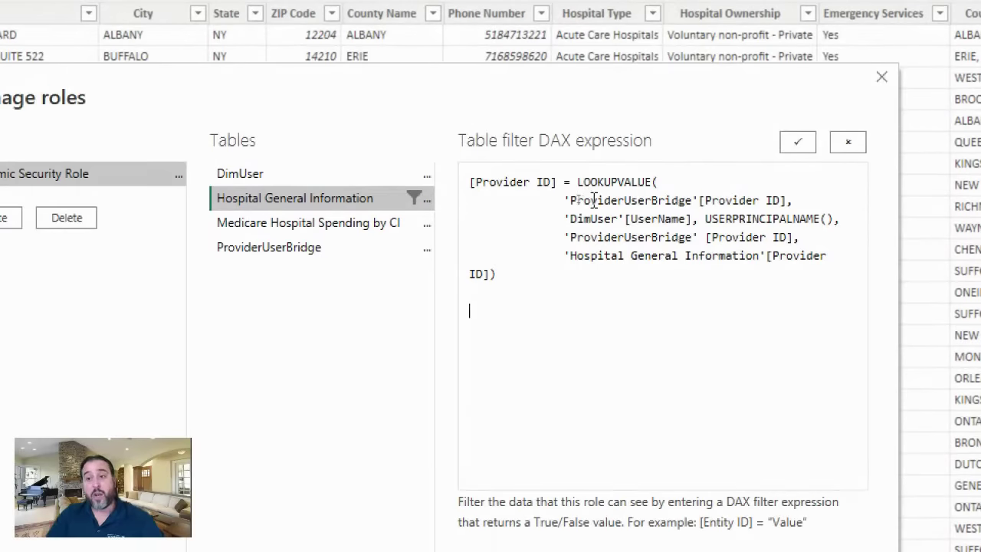
{"action": "left_click_drag", "start_coordinate": [571, 205], "coordinate": [699, 207]}
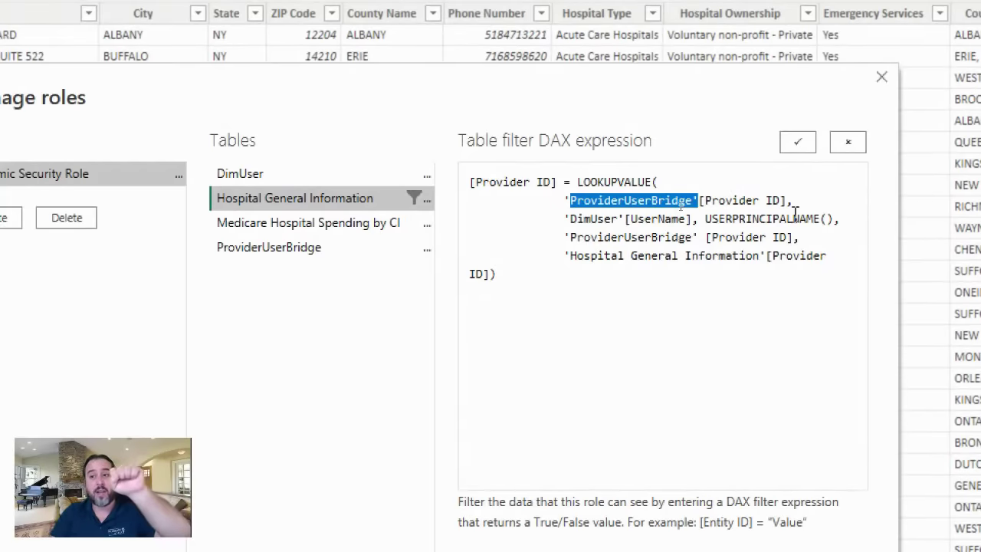
{"action": "left_click", "coordinate": [796, 202]}
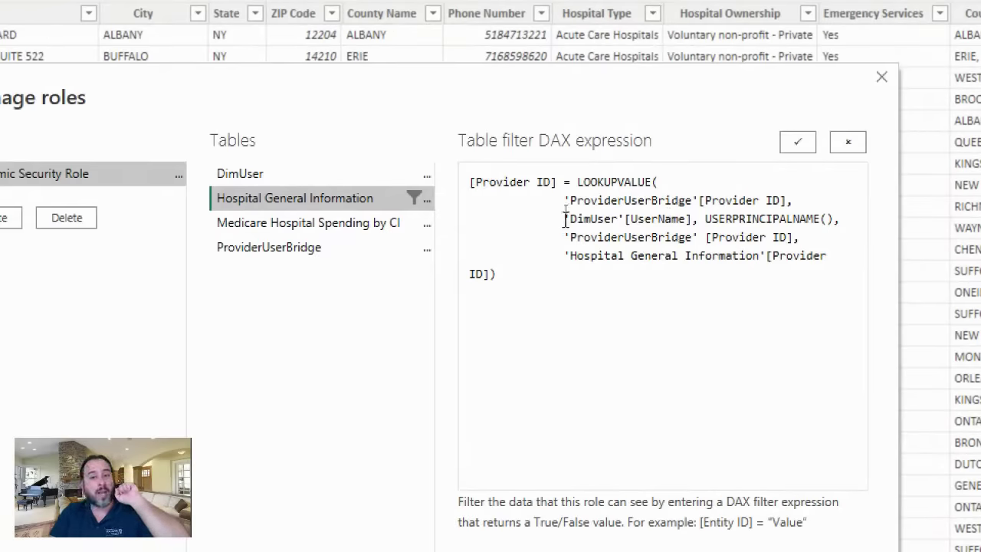
{"action": "left_click_drag", "start_coordinate": [565, 219], "coordinate": [694, 222]}
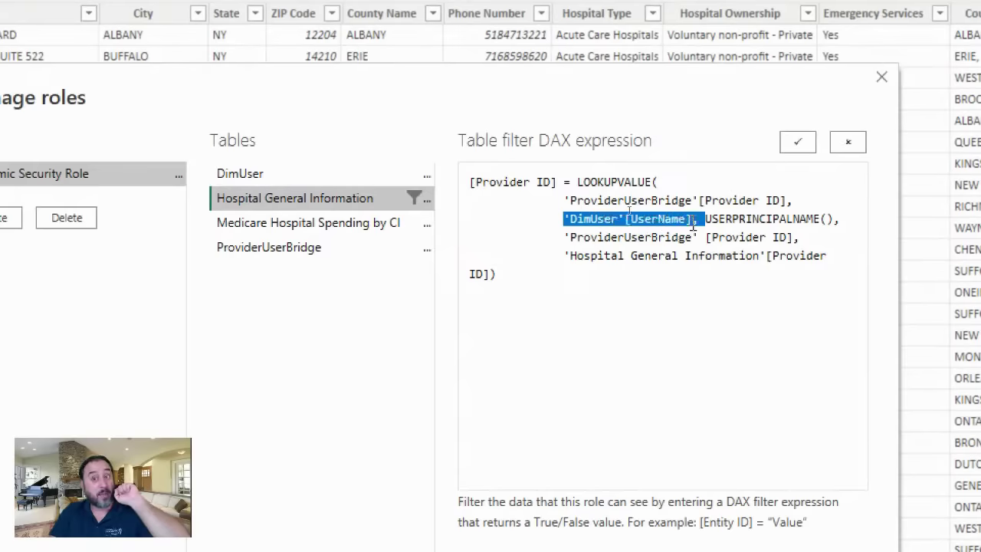
{"action": "left_click", "coordinate": [845, 220]}
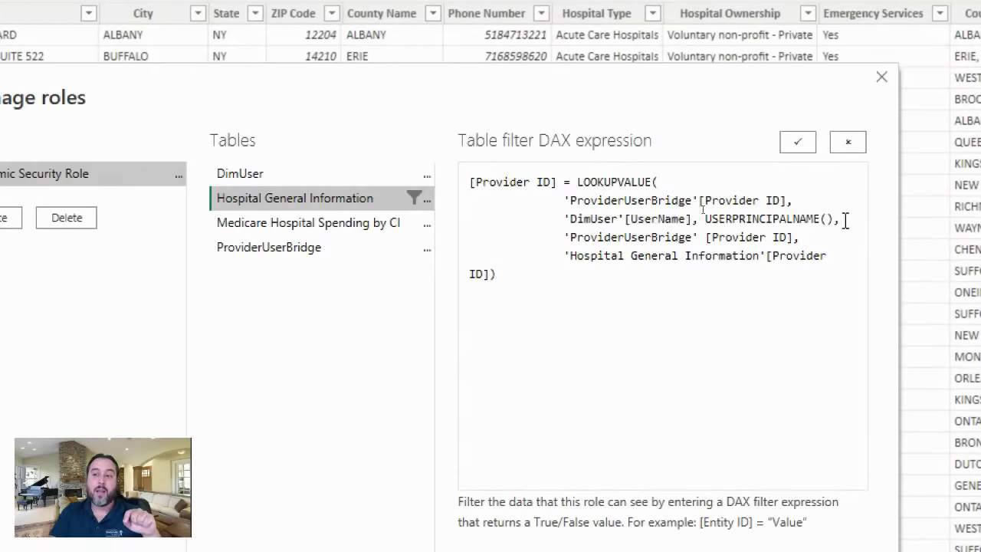
{"action": "left_click_drag", "start_coordinate": [845, 221], "coordinate": [699, 221]}
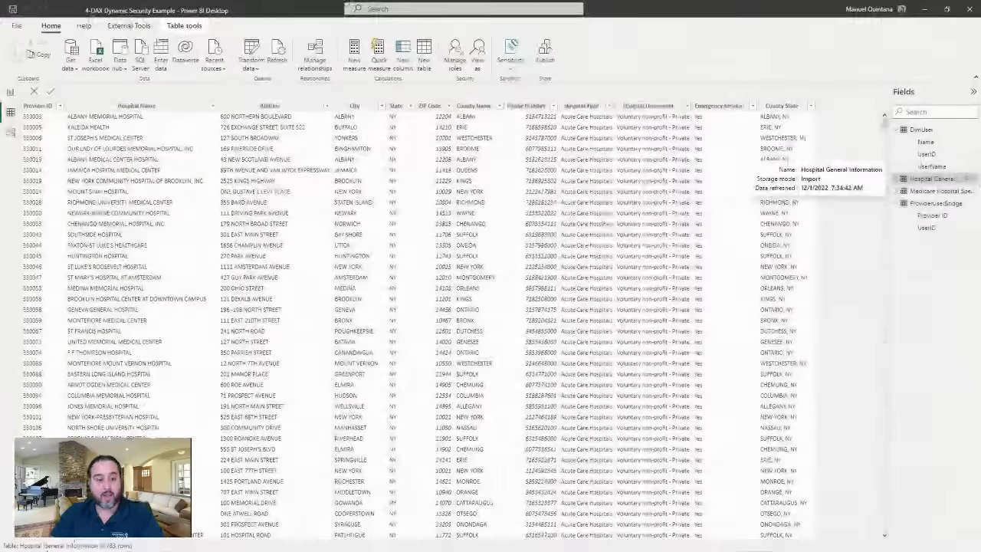
Switch to Report view and move to page 2 with the UserName and UserPrincipalName cards
{"action": "left_click", "coordinate": [10, 131]}
{"action": "left_click", "coordinate": [10, 92]}
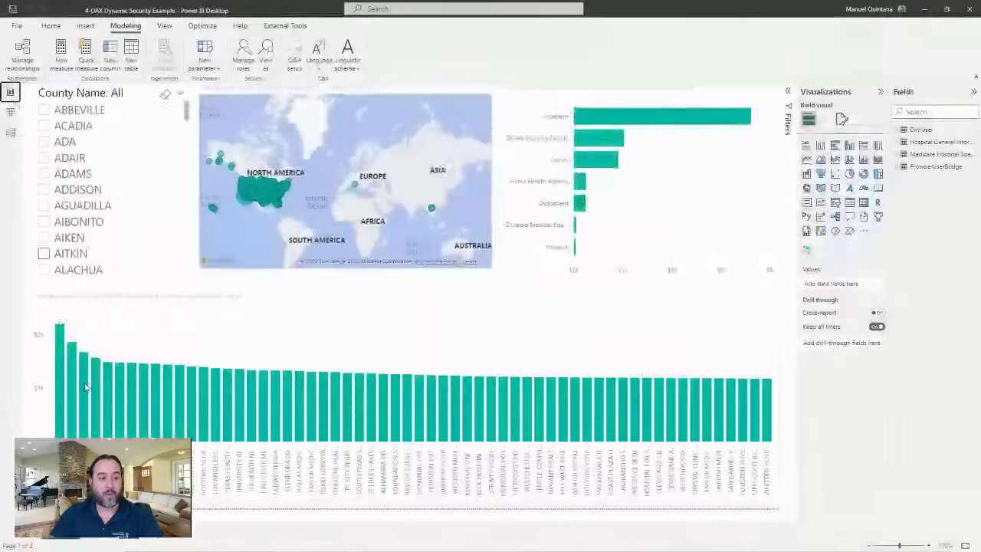
{"action": "key", "text": "ctrl+Page_Down"}
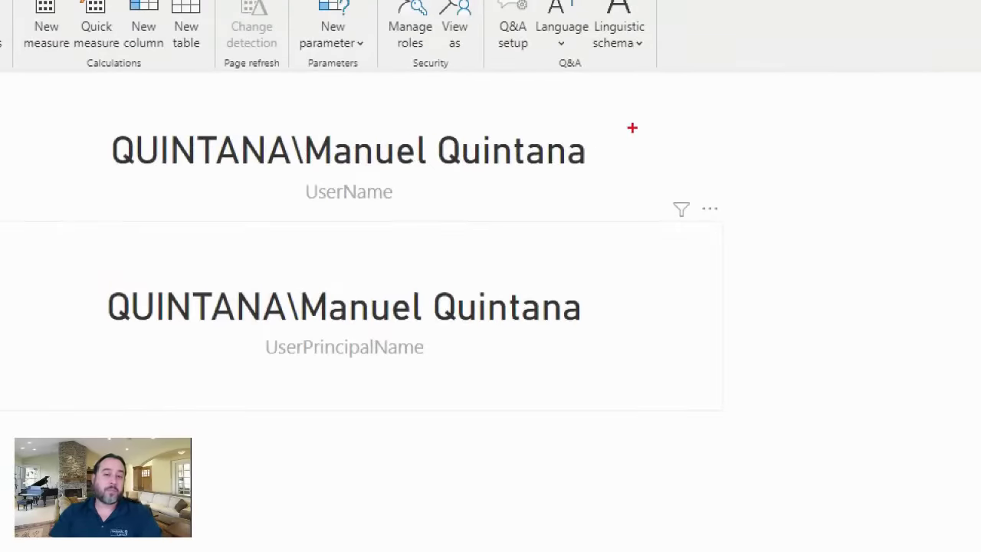
{"action": "left_click_drag", "start_coordinate": [342, 109], "coordinate": [409, 85]}
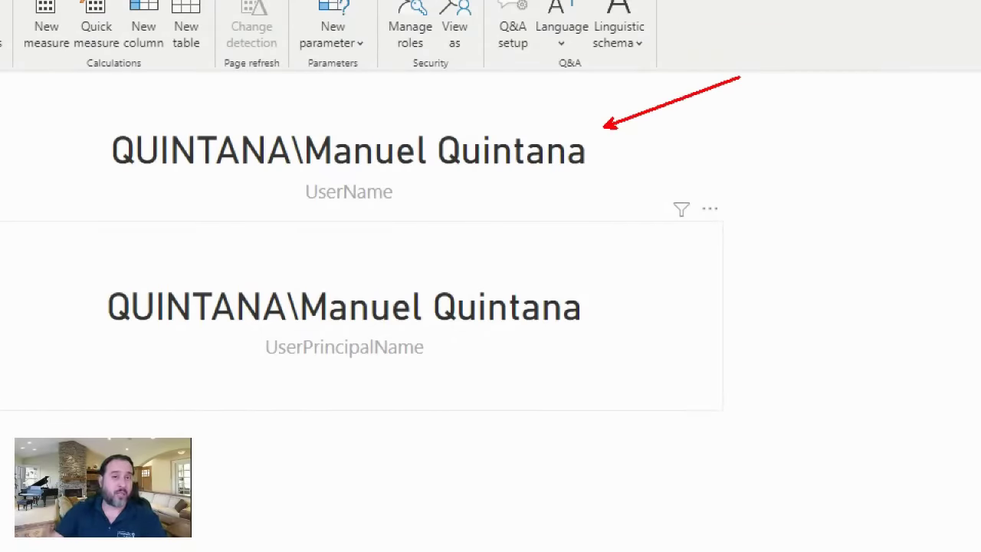
Create 'Dynamic Role' and paste a LOOKUPVALUE filter on Hospital General Information matching DimUser UserName to USERPRINCIPALNAME()
{"action": "left_click", "coordinate": [410, 30]}
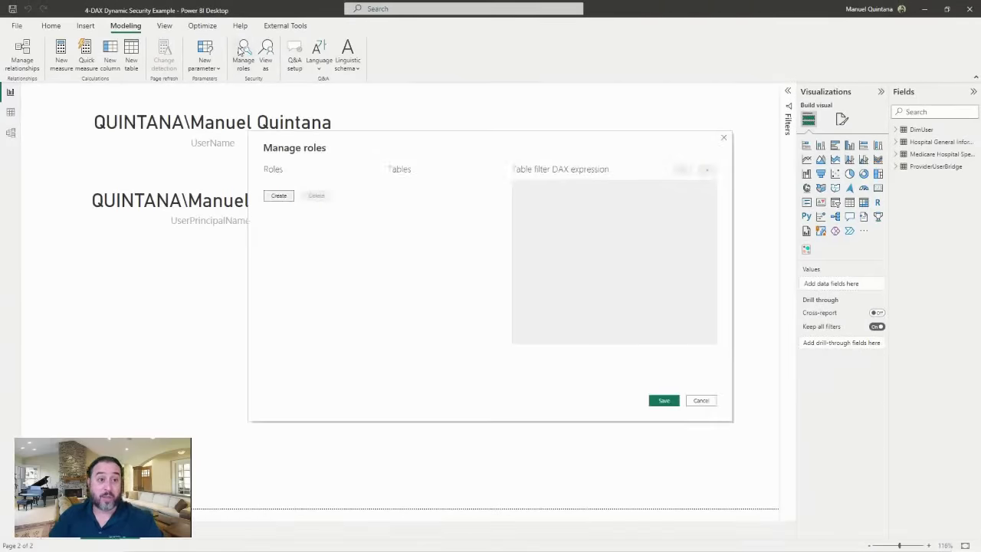
{"action": "left_click", "coordinate": [278, 196]}
{"action": "type", "text": "Dy"}
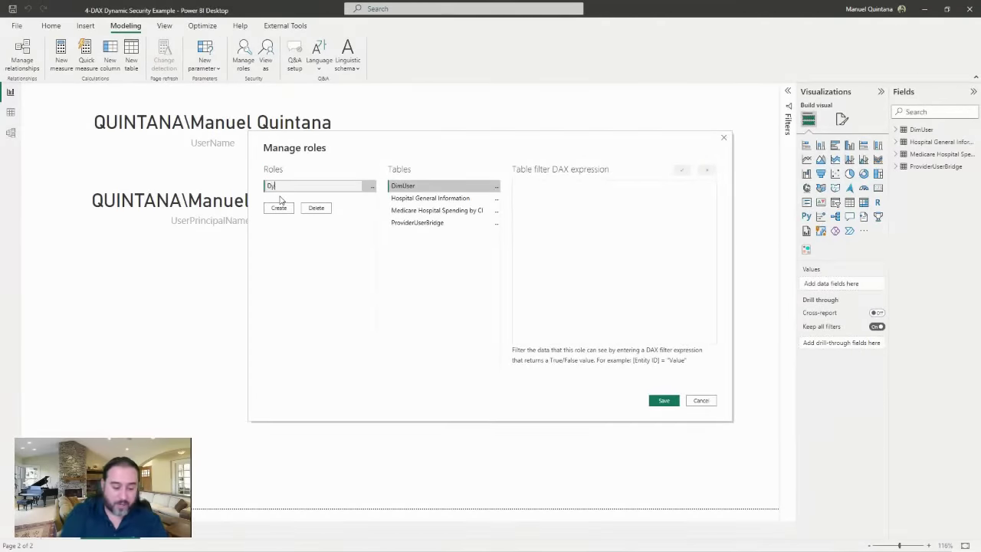
{"action": "type", "text": "namic"}
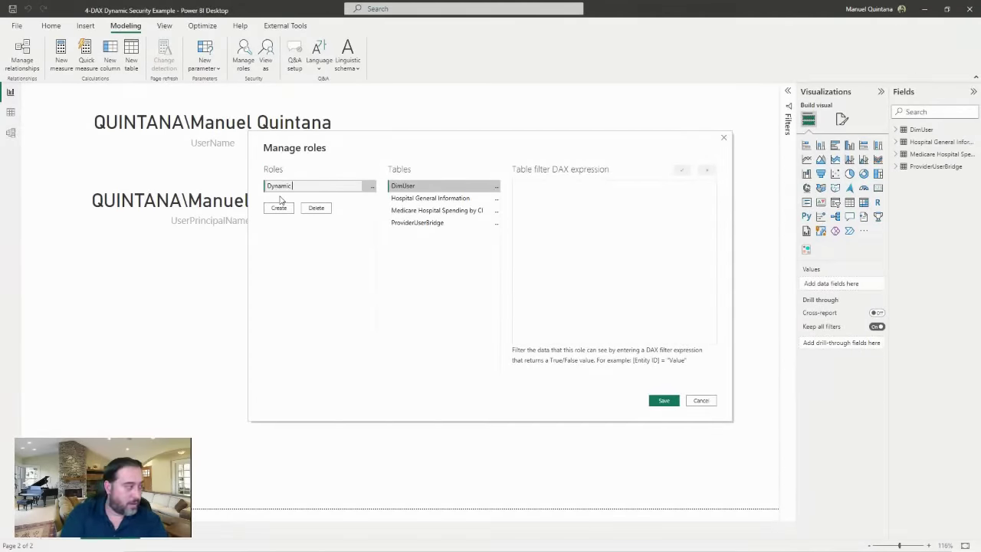
{"action": "type", "text": " Role"}
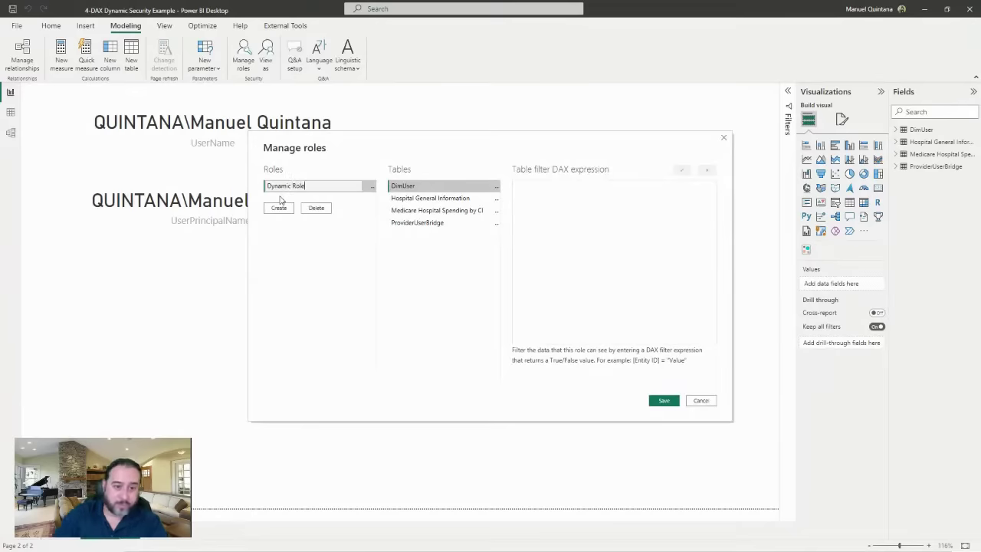
{"action": "left_click", "coordinate": [494, 199]}
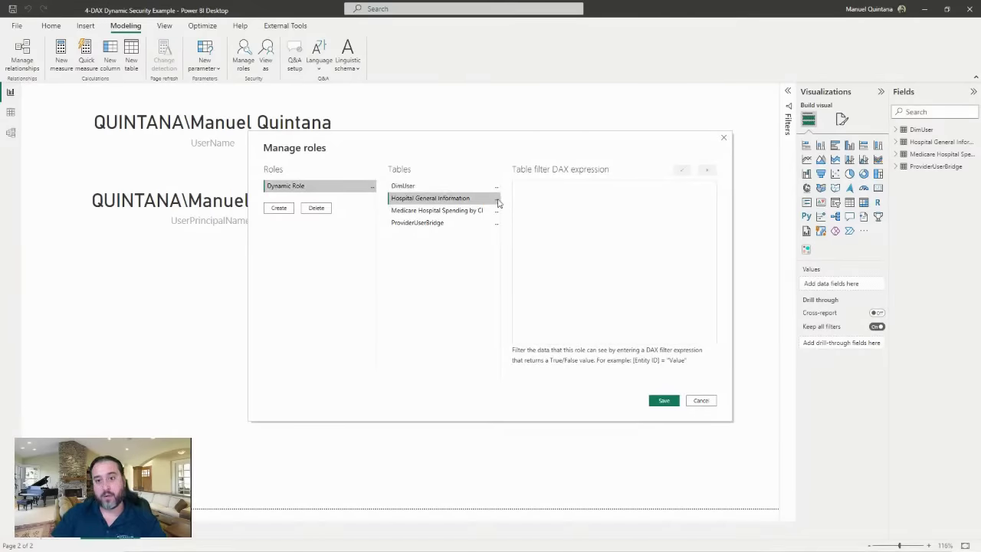
{"action": "left_click", "coordinate": [537, 197]}
{"action": "type", "text": "[Provider ID] = LOOKUPVALUE(     'ProviderUserBridge'[Provider ID],     'DimUser'[UserName], USERPRINCIPALNAME(),     'ProviderUserBridge'[Provider ID],     'Hospital General Information'[Provider ID])"}
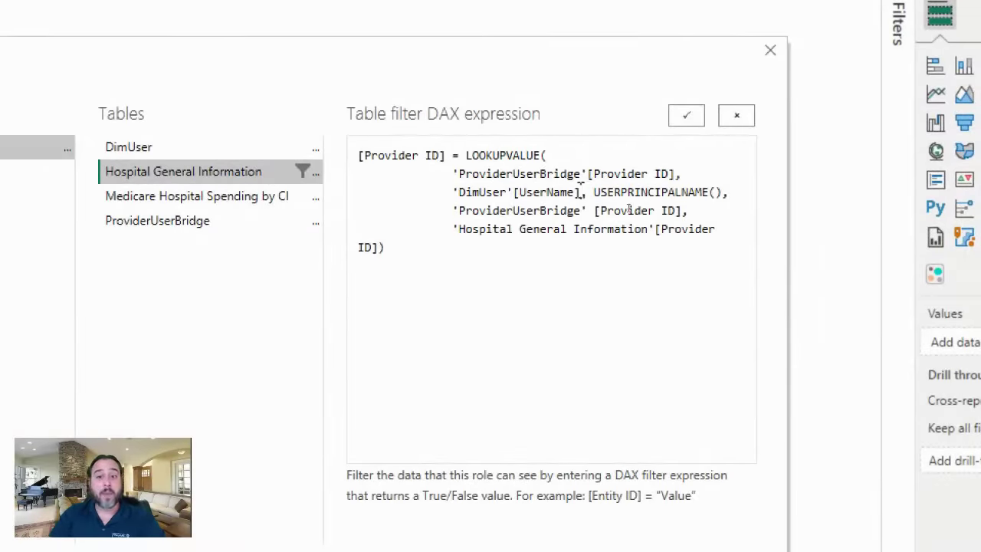
{"action": "left_click_drag", "start_coordinate": [586, 191], "coordinate": [453, 191]}
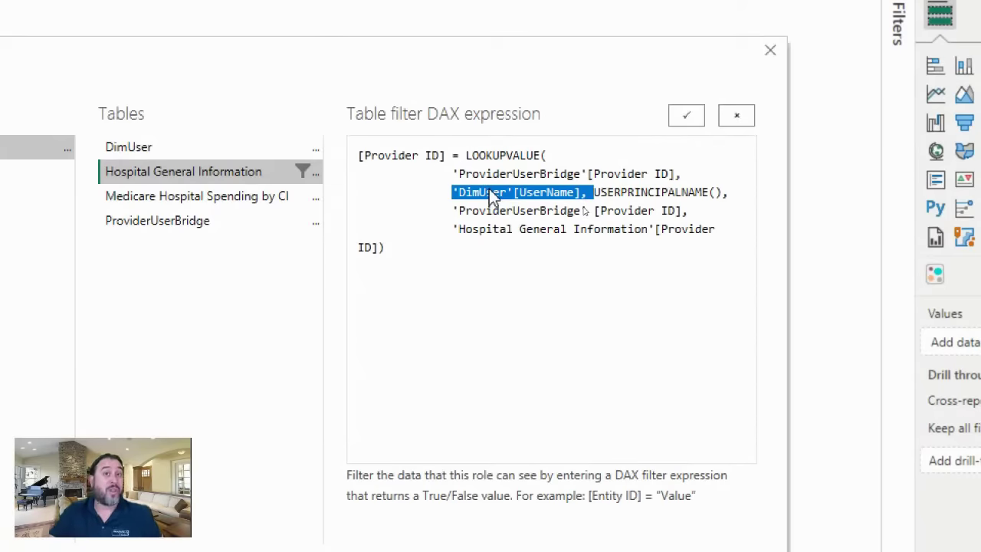
{"action": "left_click", "coordinate": [679, 212]}
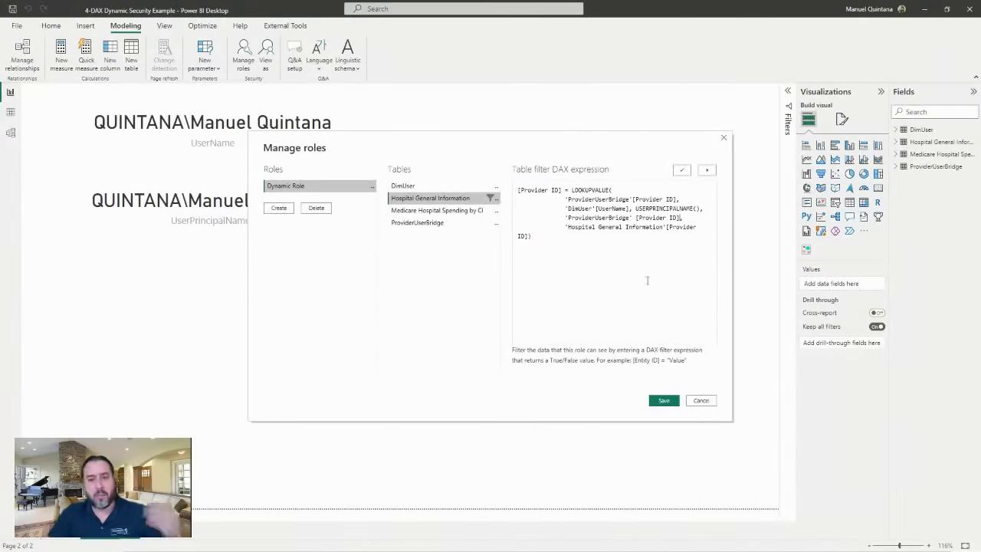
Save Dynamic Role, review the ProviderUserBridge and five-row DimUser tables, and return to the report page
{"action": "left_click", "coordinate": [664, 400]}
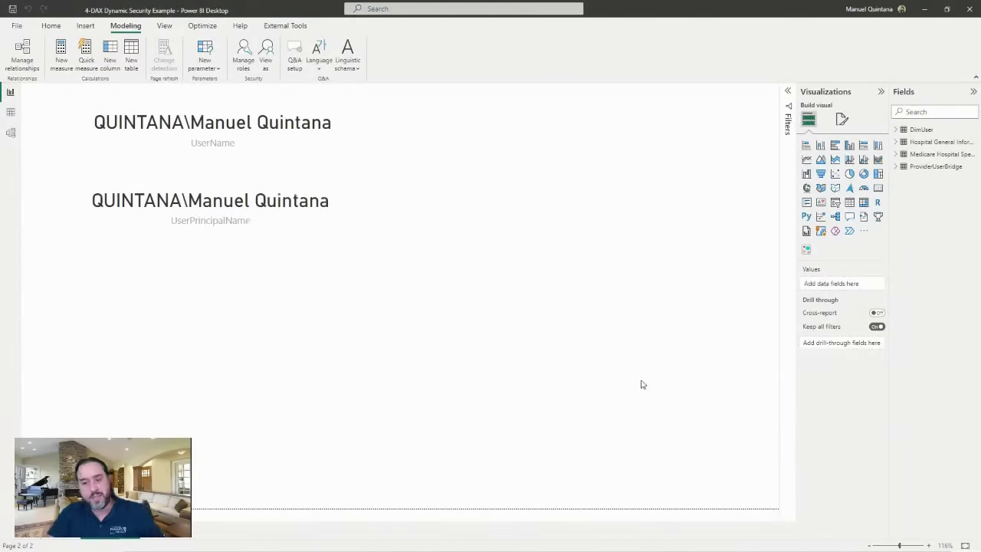
{"action": "left_click", "coordinate": [9, 112]}
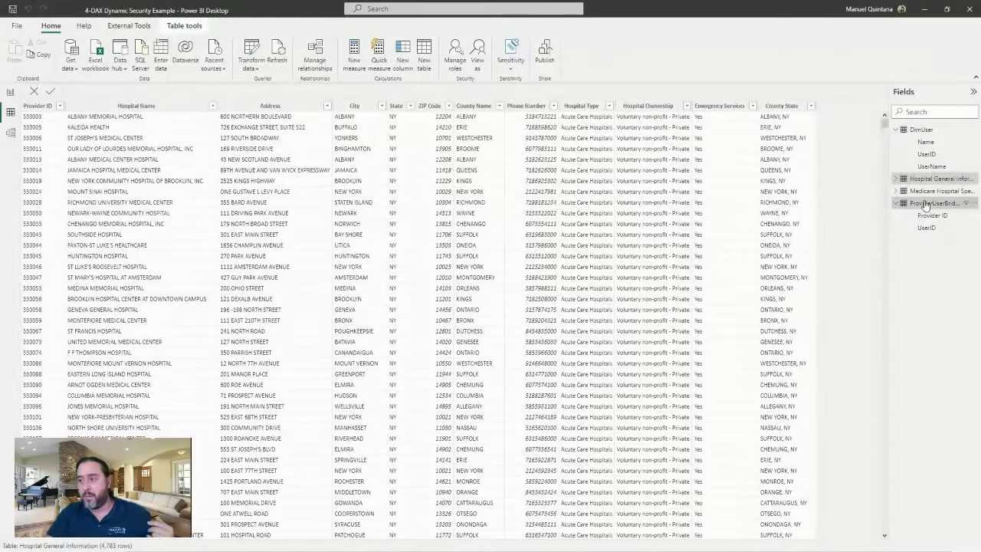
{"action": "left_click", "coordinate": [925, 204]}
{"action": "left_click", "coordinate": [923, 131]}
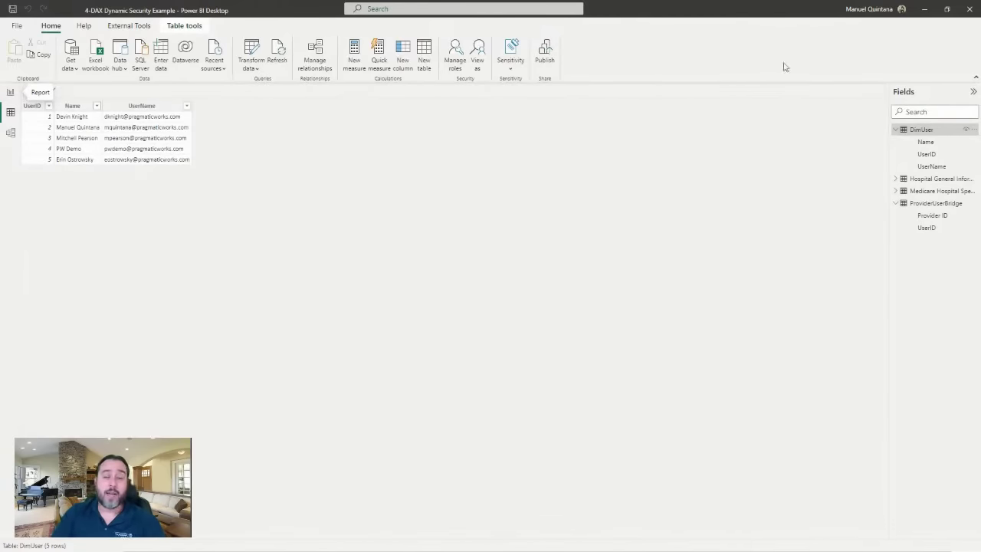
{"action": "left_click", "coordinate": [10, 92]}
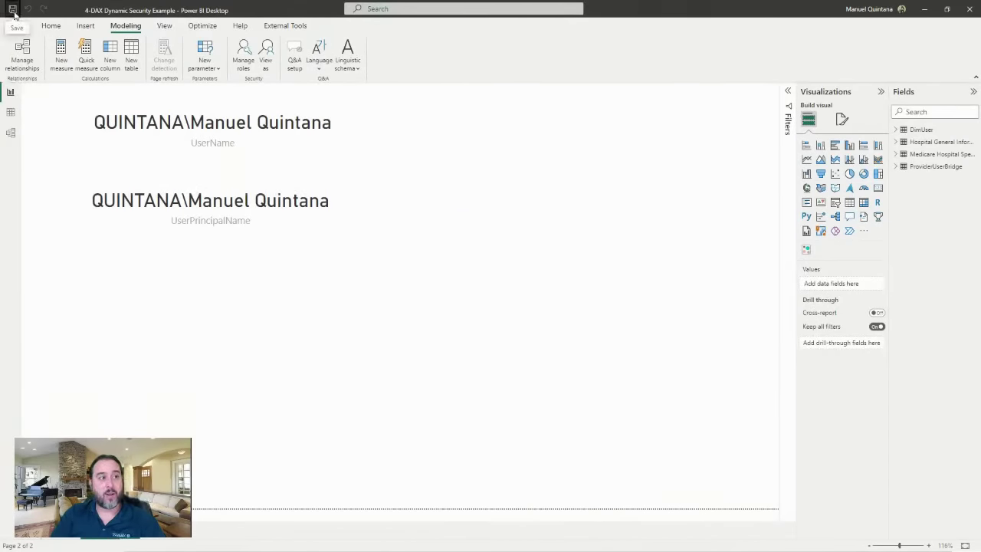
{"action": "left_click", "coordinate": [50, 25]}
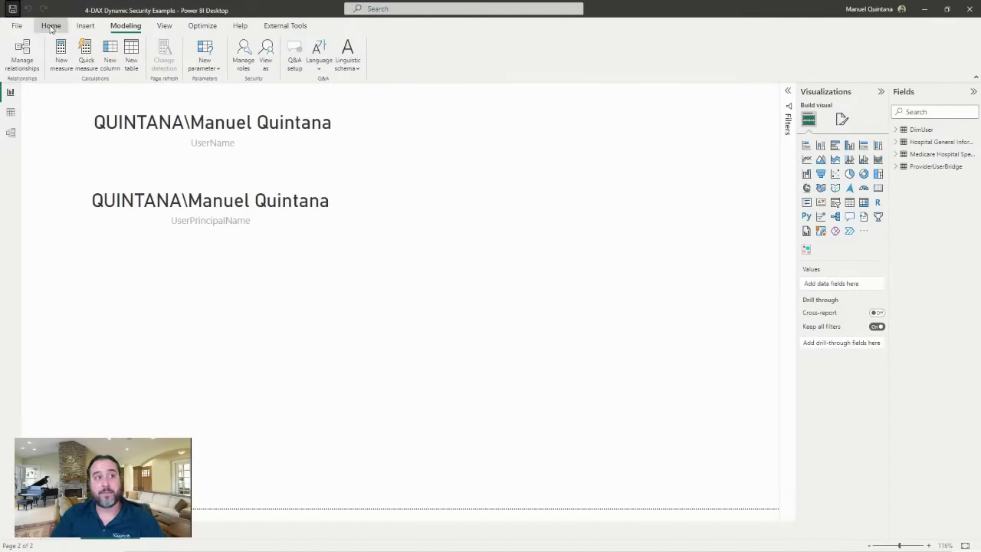
Publish the 4-DAX Dynamic Security Example report to the LWTN - PBI Admin workspace
{"action": "left_click", "coordinate": [505, 55]}
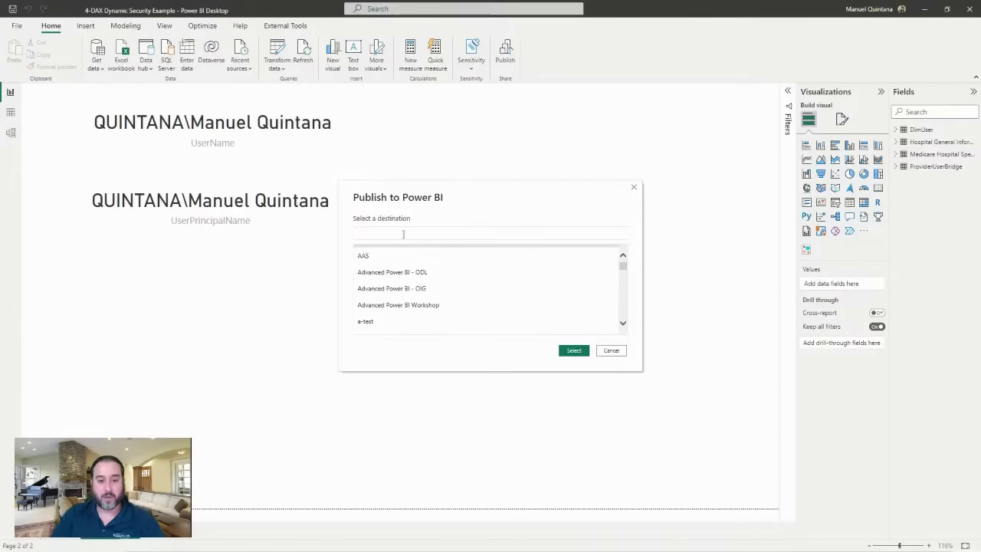
{"action": "left_click", "coordinate": [383, 234]}
{"action": "type", "text": "lwtn"}
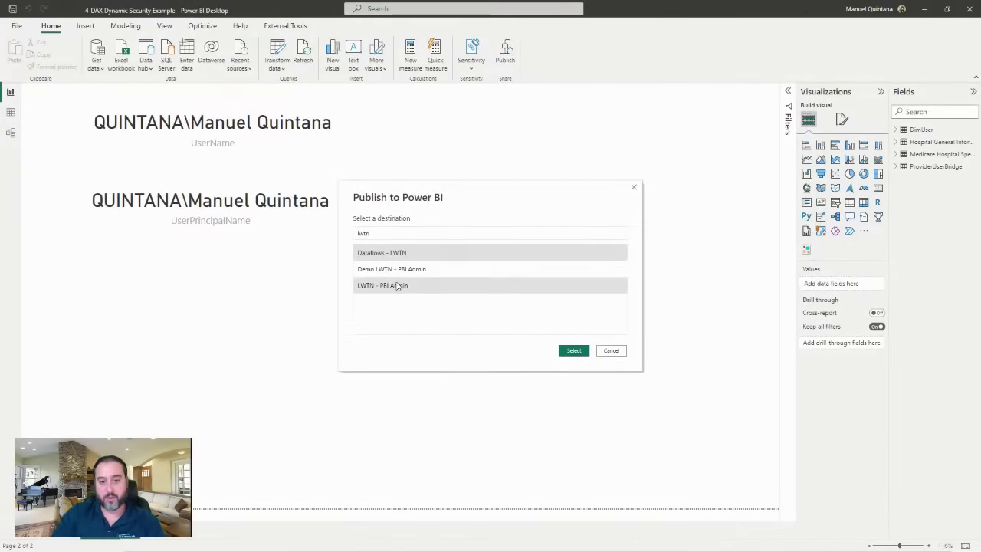
{"action": "left_click", "coordinate": [396, 285]}
{"action": "left_click", "coordinate": [573, 350]}
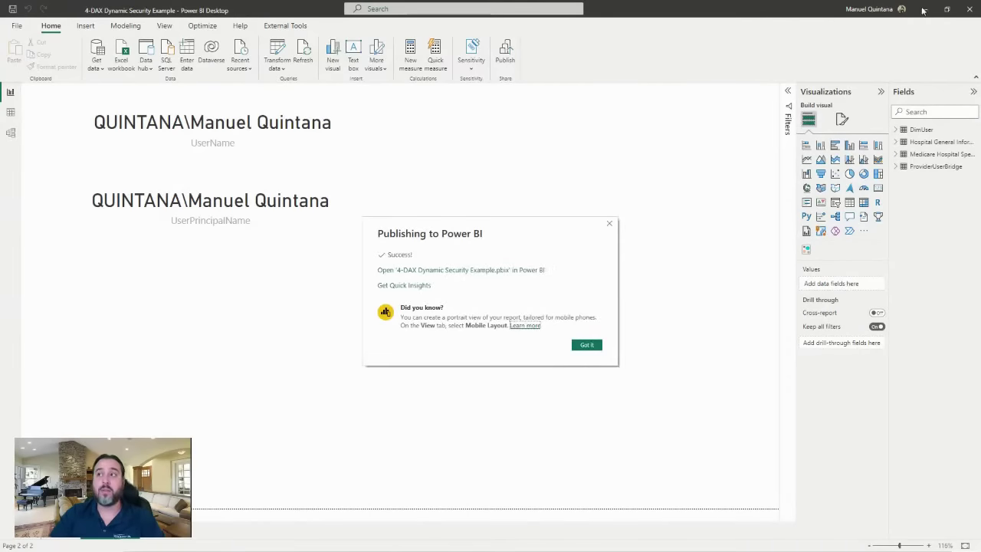
{"action": "left_click", "coordinate": [596, 348]}
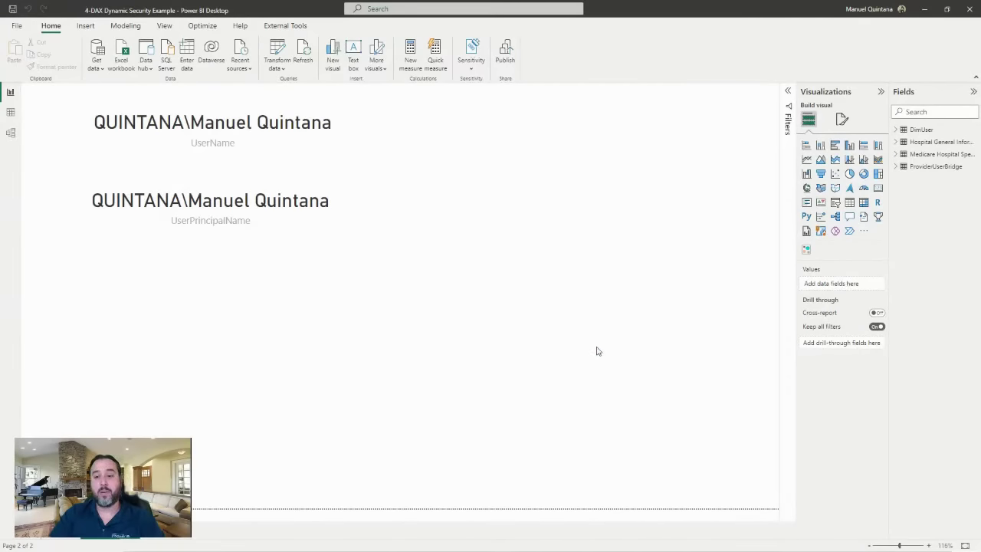
{"action": "left_click", "coordinate": [924, 9]}
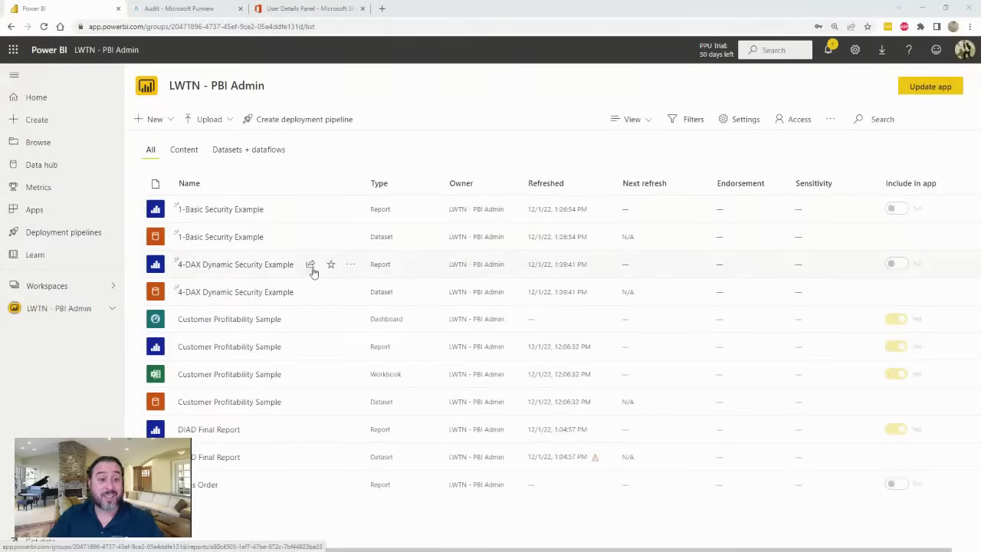
Add the demo user account as a member of Dynamic Role on the 4-DAX dataset and save
{"action": "left_click", "coordinate": [351, 293]}
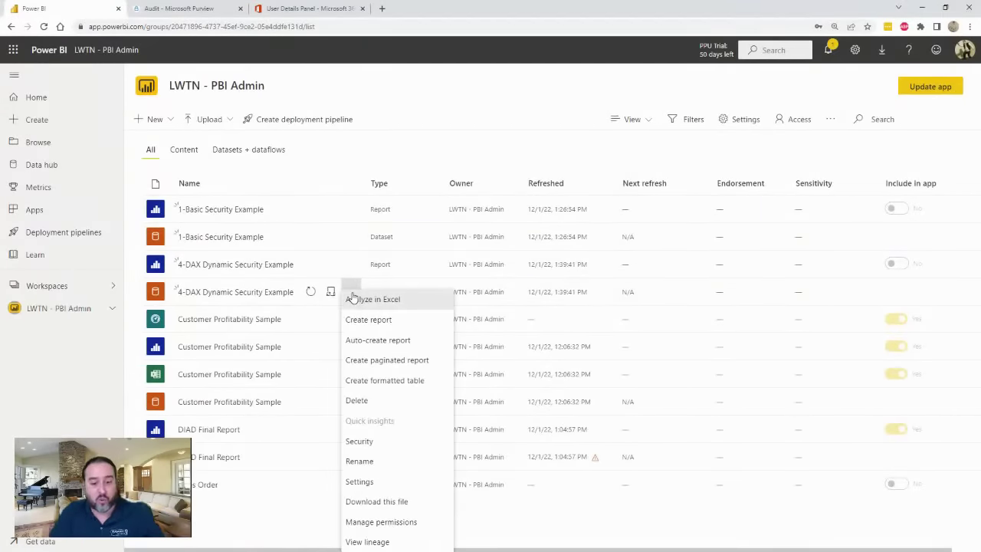
{"action": "left_click", "coordinate": [360, 442]}
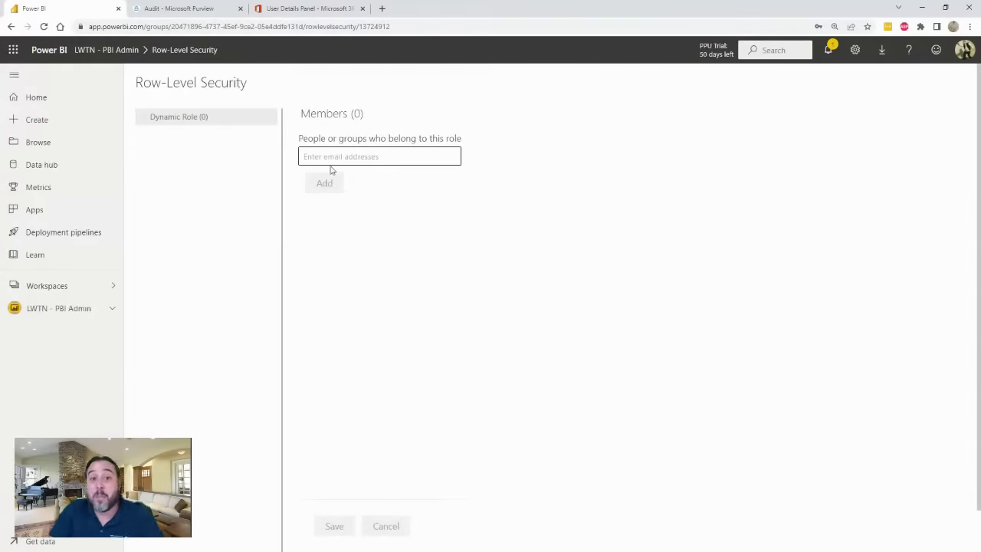
{"action": "left_click", "coordinate": [332, 158]}
{"action": "type", "text": "pwd"}
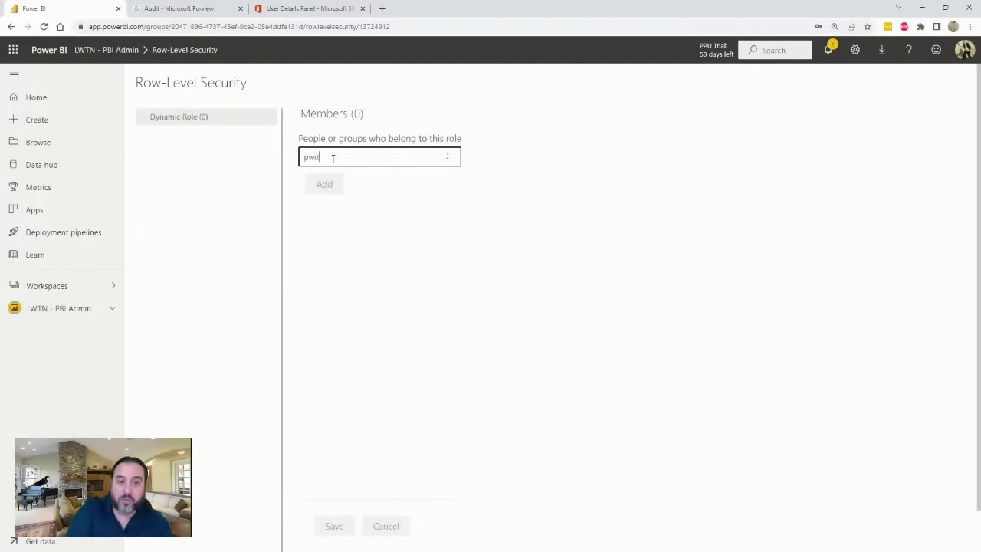
{"action": "type", "text": "emo"}
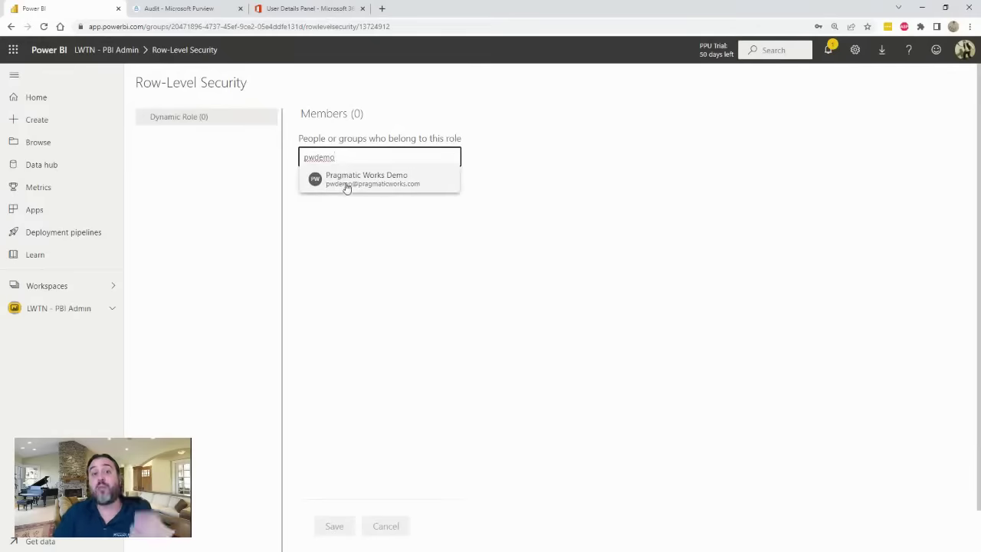
{"action": "left_click", "coordinate": [345, 182]}
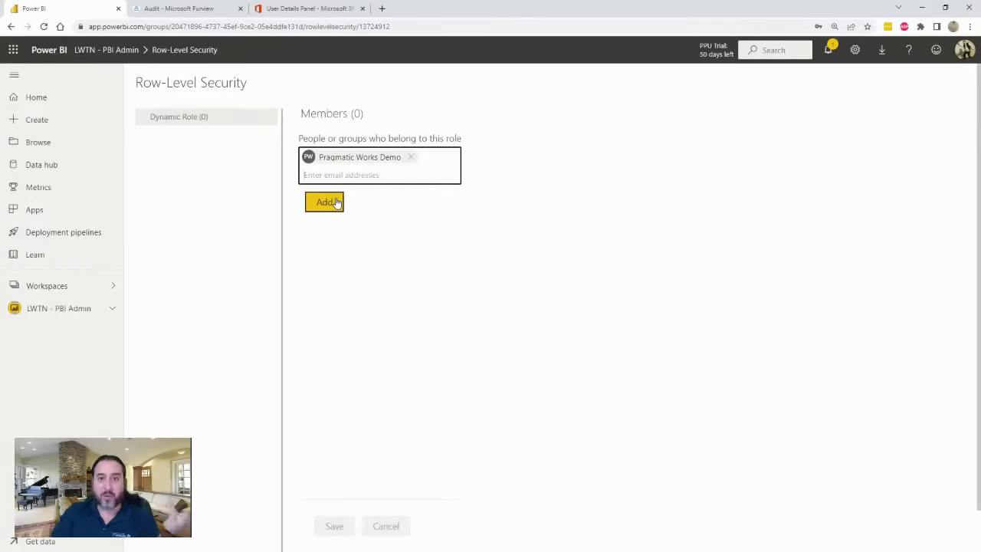
{"action": "left_click", "coordinate": [335, 203]}
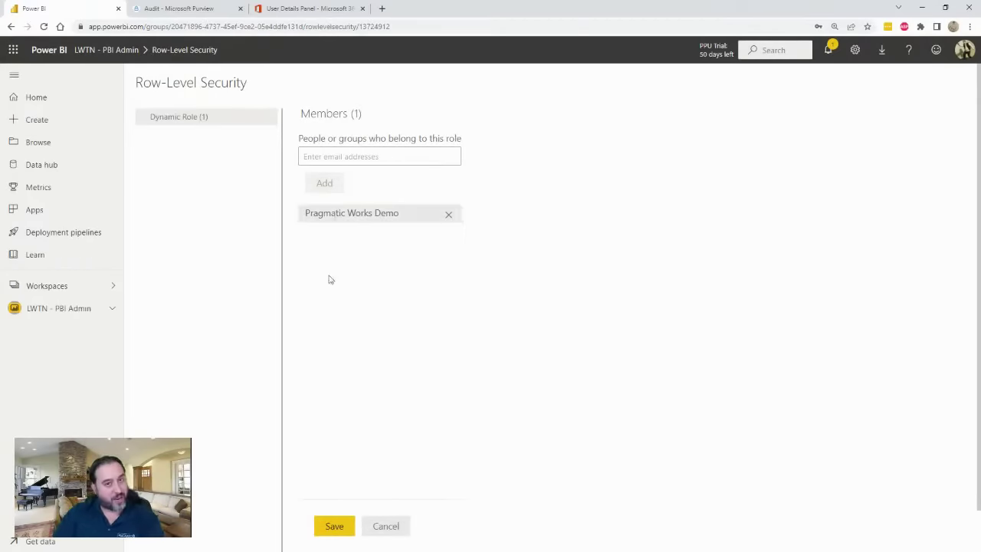
{"action": "left_click", "coordinate": [336, 525]}
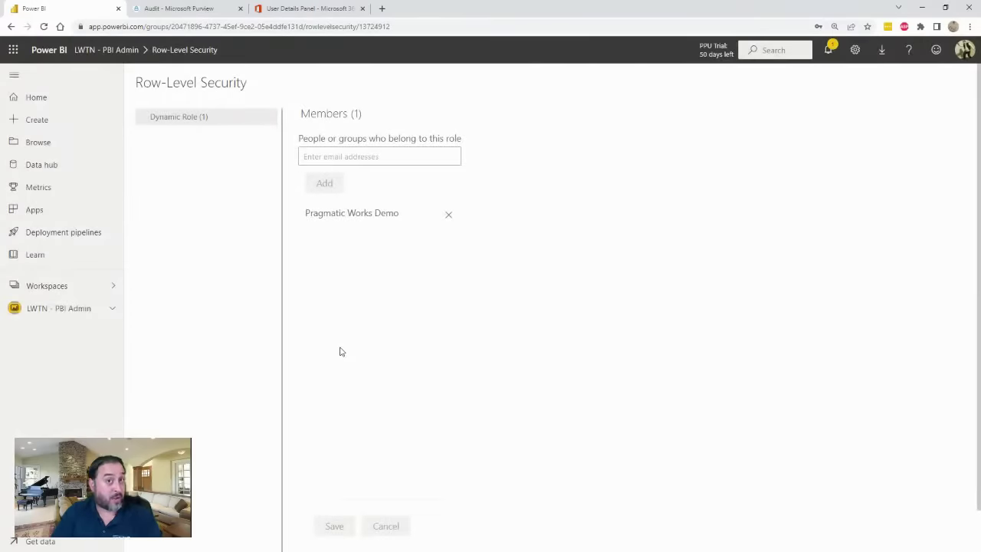
{"action": "left_click", "coordinate": [80, 311]}
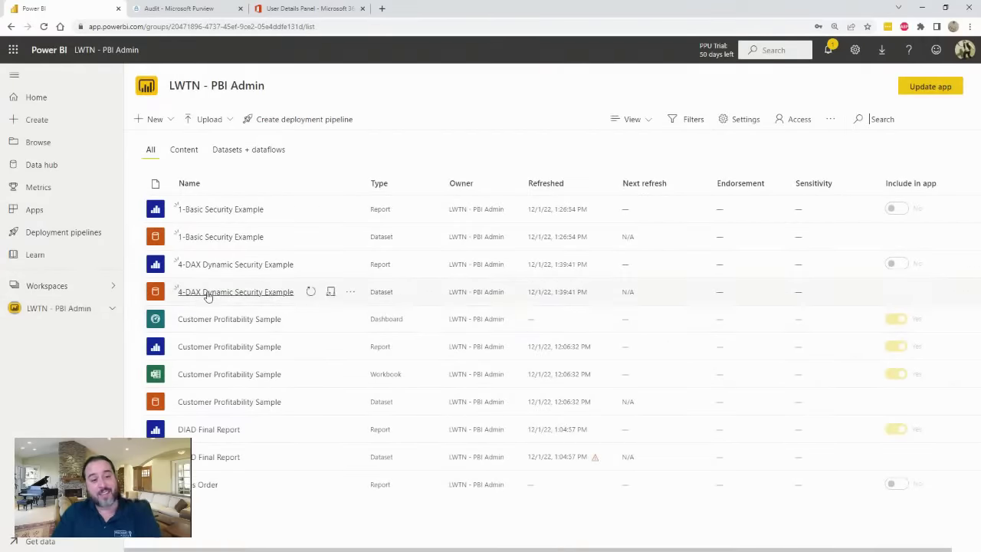
Open Manage permissions for the 4-DAX Dynamic Security Example dataset
{"action": "left_click", "coordinate": [351, 293]}
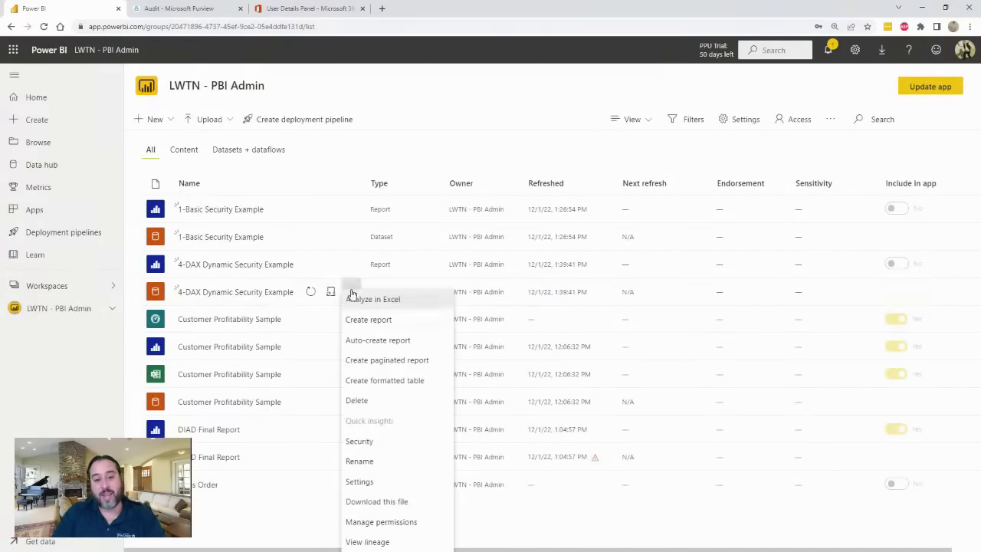
{"action": "left_click", "coordinate": [367, 484]}
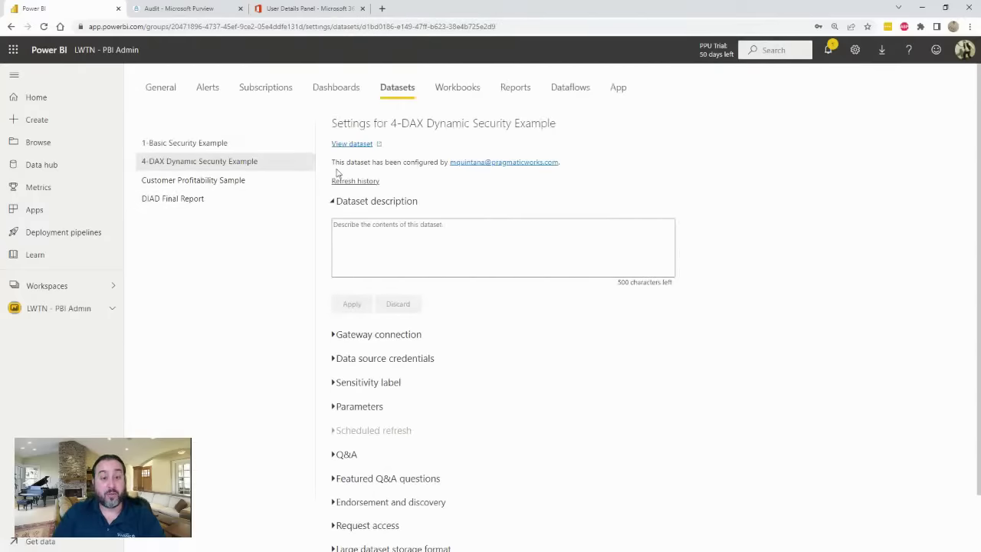
{"action": "key", "text": "alt+Left"}
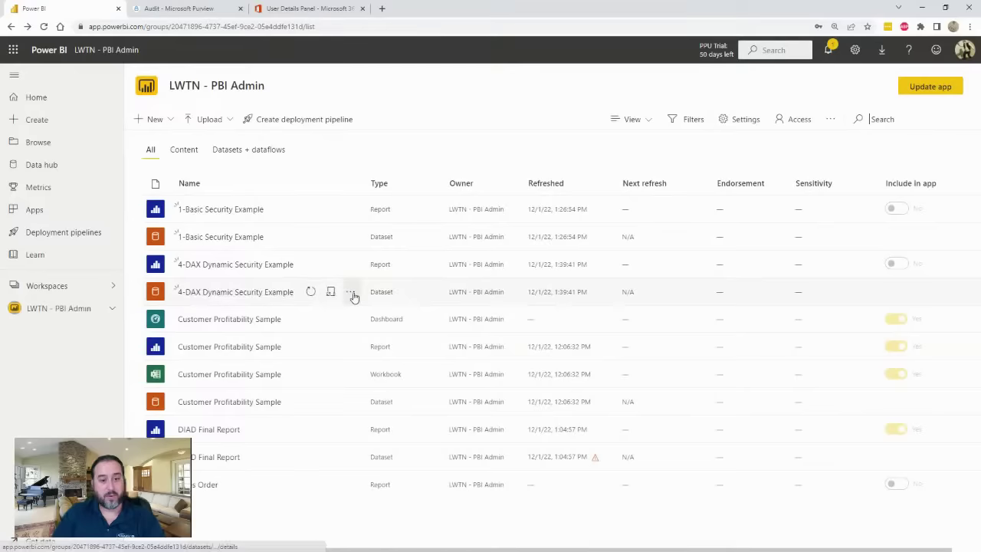
{"action": "left_click", "coordinate": [350, 292]}
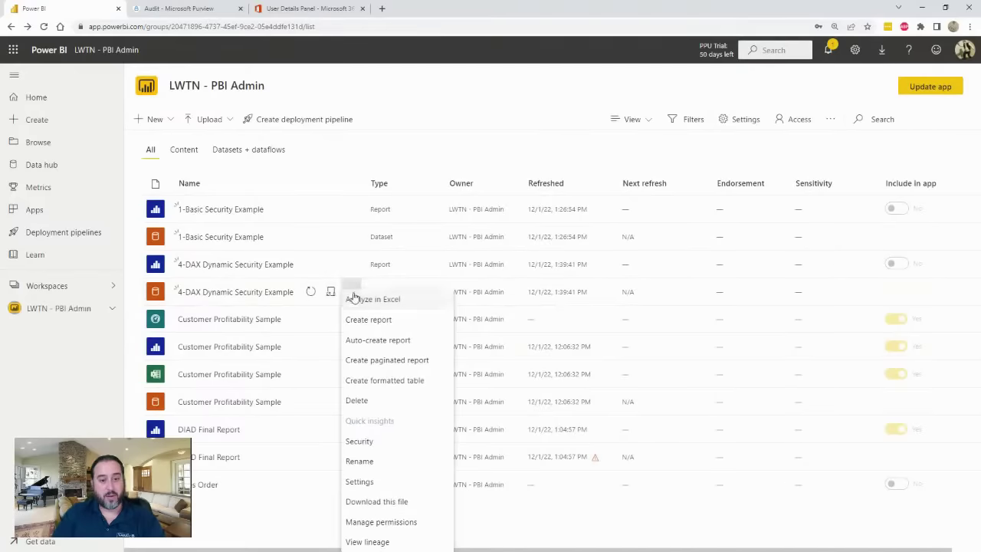
{"action": "left_click", "coordinate": [372, 522]}
Grant the demo user Read-only access without reshare, build or email options, then open the 4-DAX report
{"action": "left_click", "coordinate": [340, 109]}
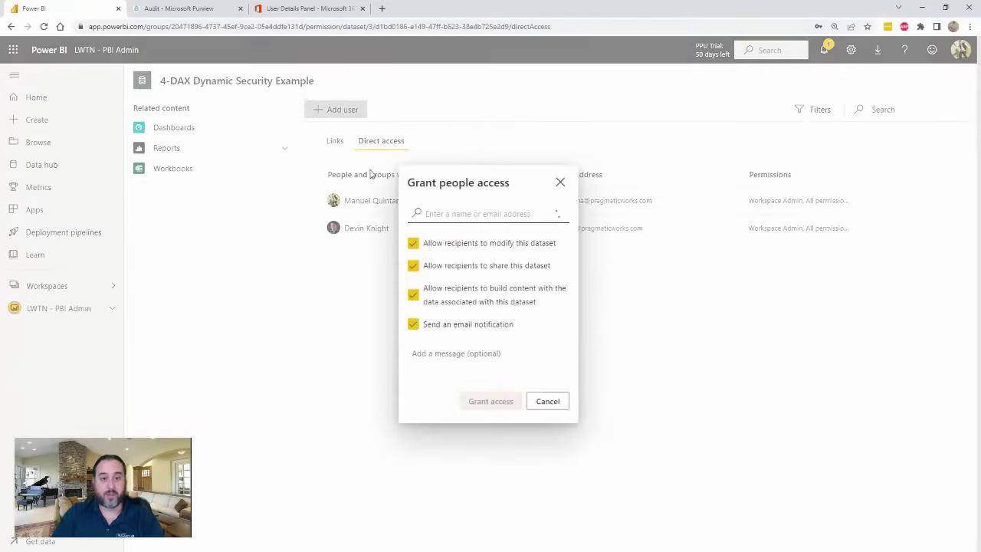
{"action": "left_click", "coordinate": [413, 243]}
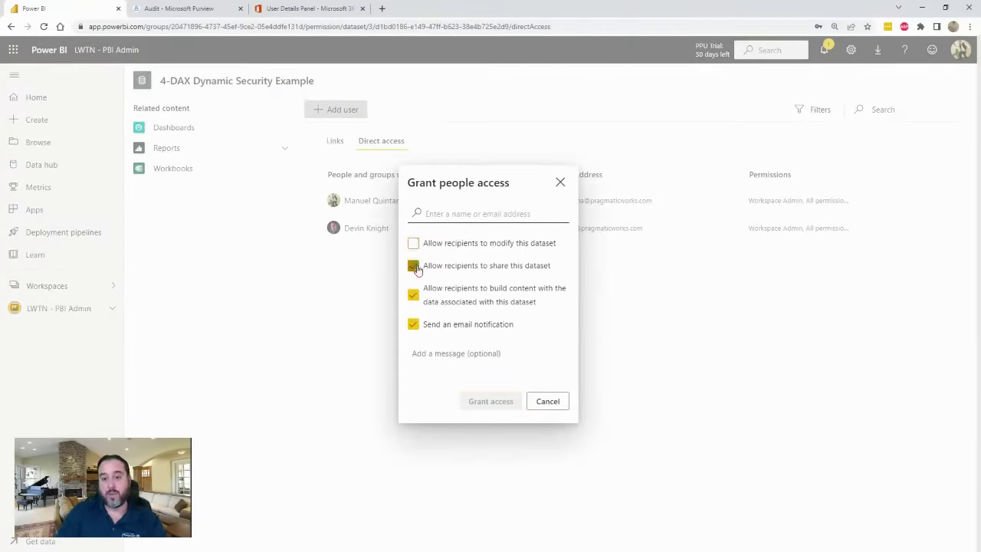
{"action": "left_click", "coordinate": [413, 265]}
{"action": "left_click", "coordinate": [414, 295]}
{"action": "left_click", "coordinate": [413, 324]}
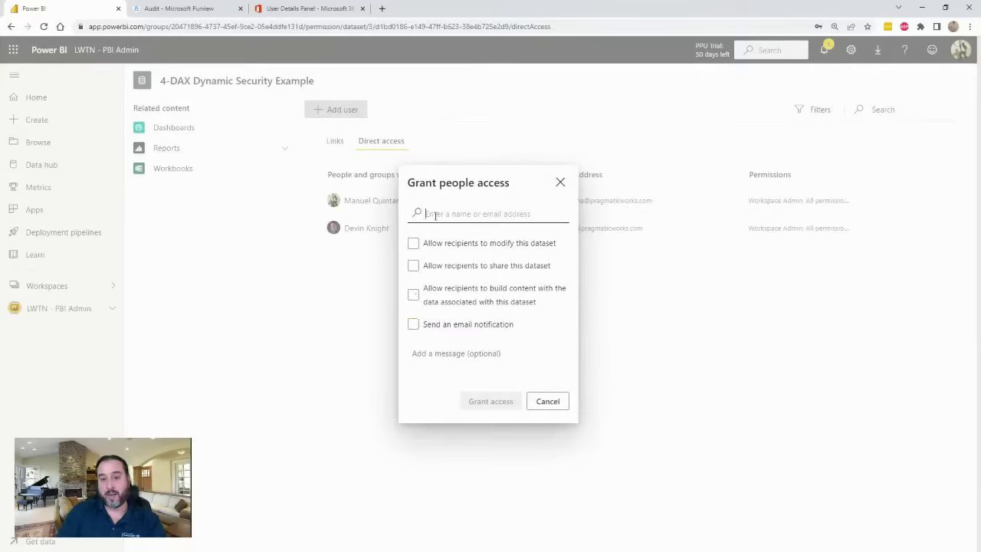
{"action": "type", "text": "ewd"}
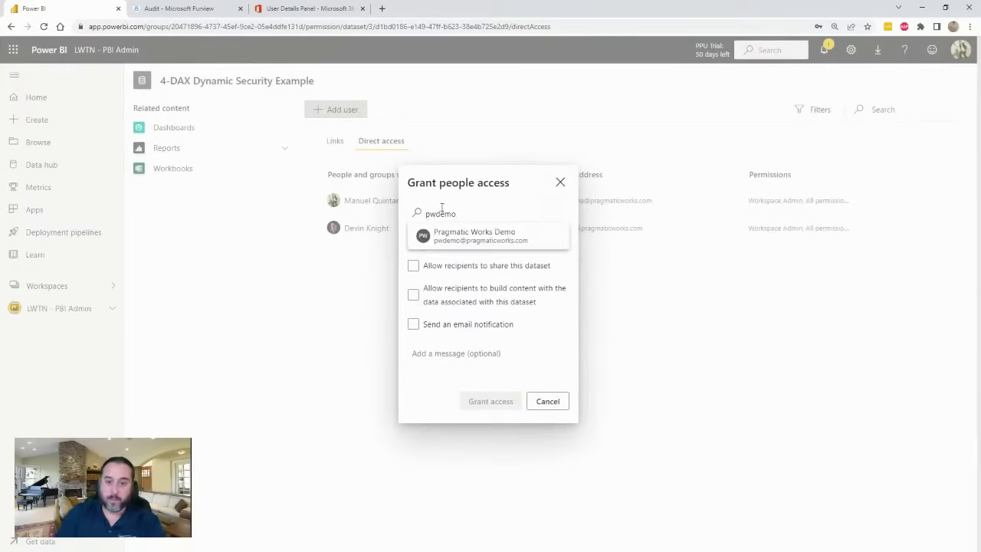
{"action": "left_click", "coordinate": [458, 236]}
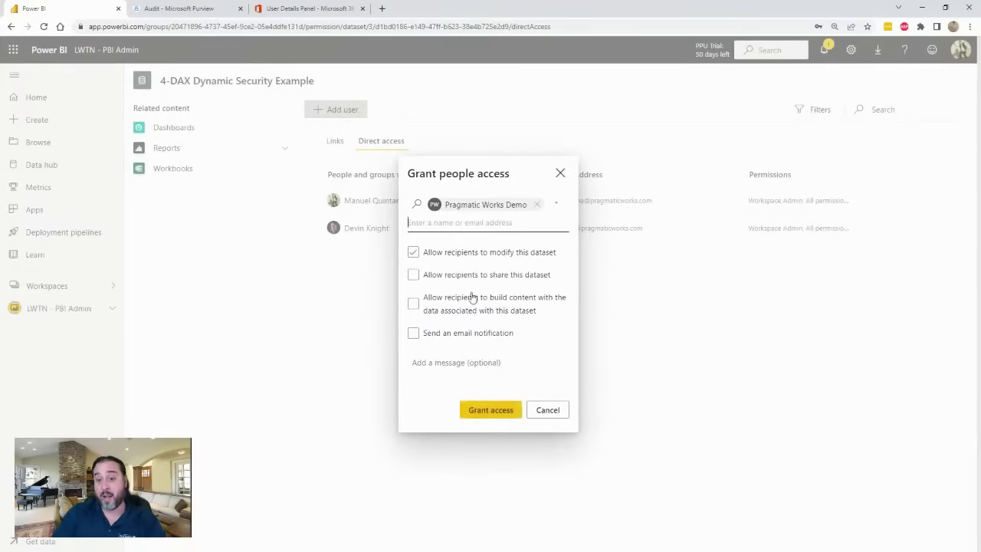
{"action": "left_click", "coordinate": [490, 411]}
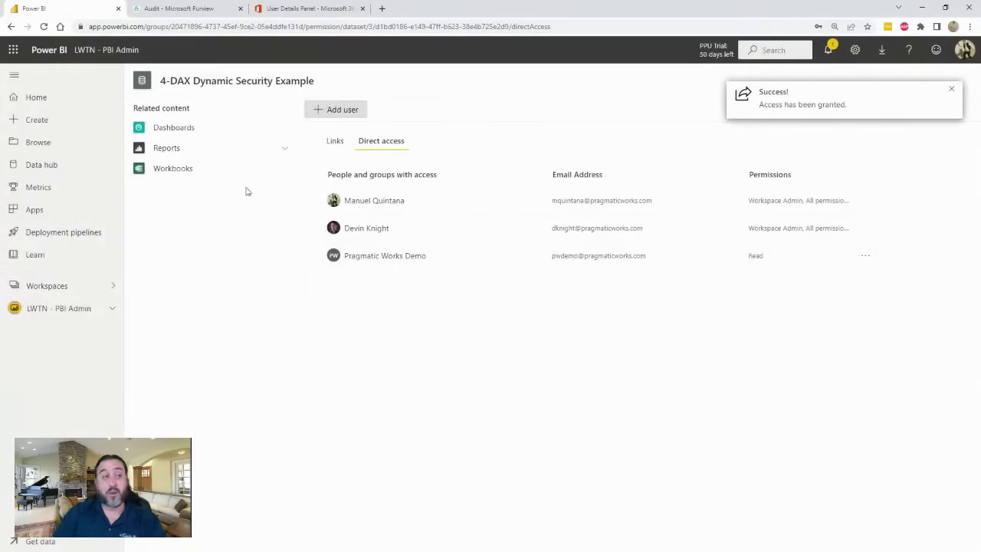
{"action": "left_click", "coordinate": [53, 307]}
{"action": "left_click", "coordinate": [221, 266]}
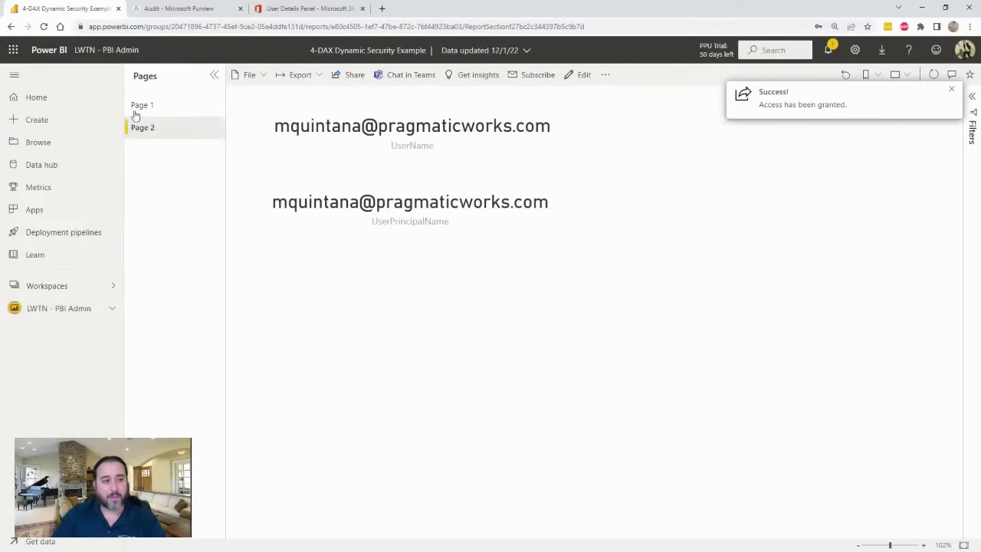
View Page 1 of the 4-DAX report with all counties and hospitals, then return to Power BI Desktop
{"action": "left_click", "coordinate": [142, 107]}
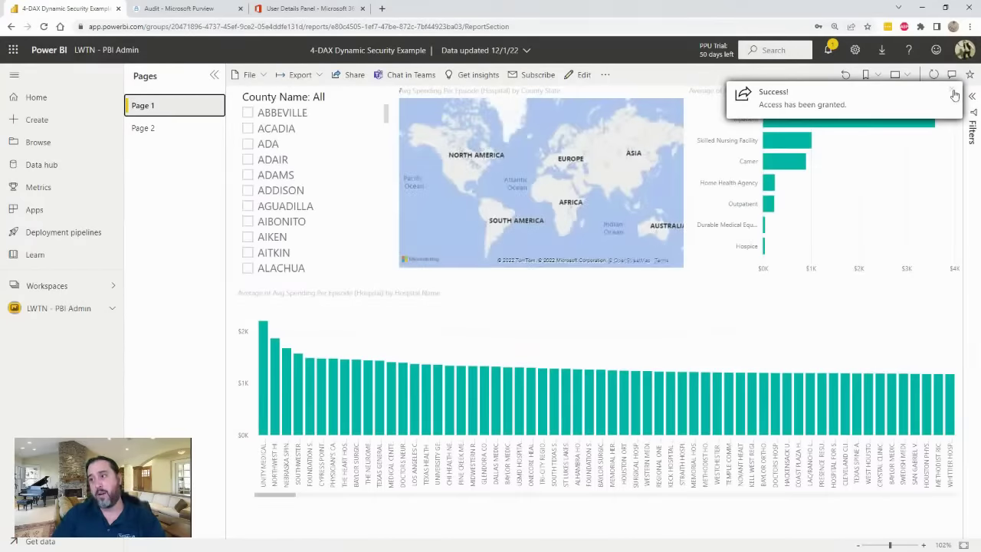
{"action": "left_click", "coordinate": [954, 94]}
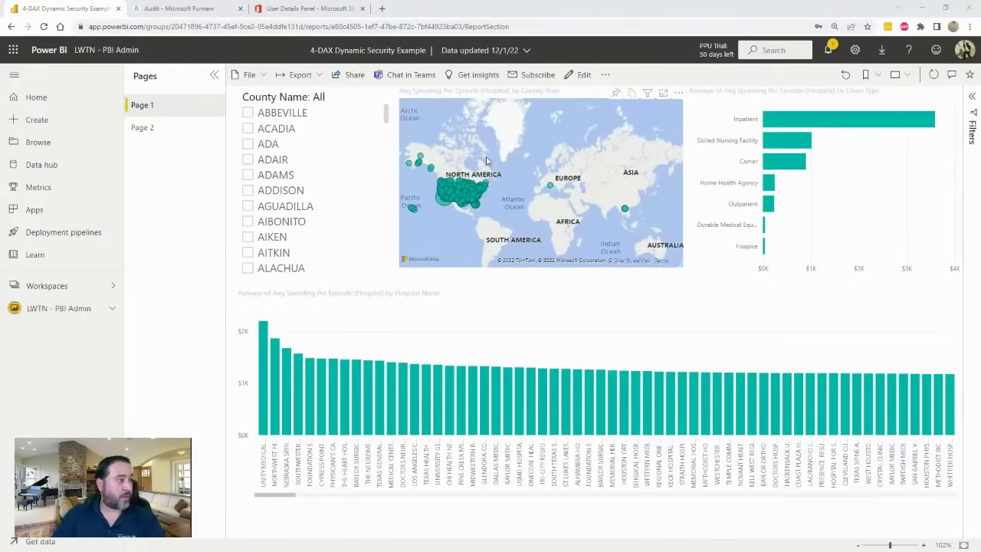
{"action": "key", "text": "alt+Tab"}
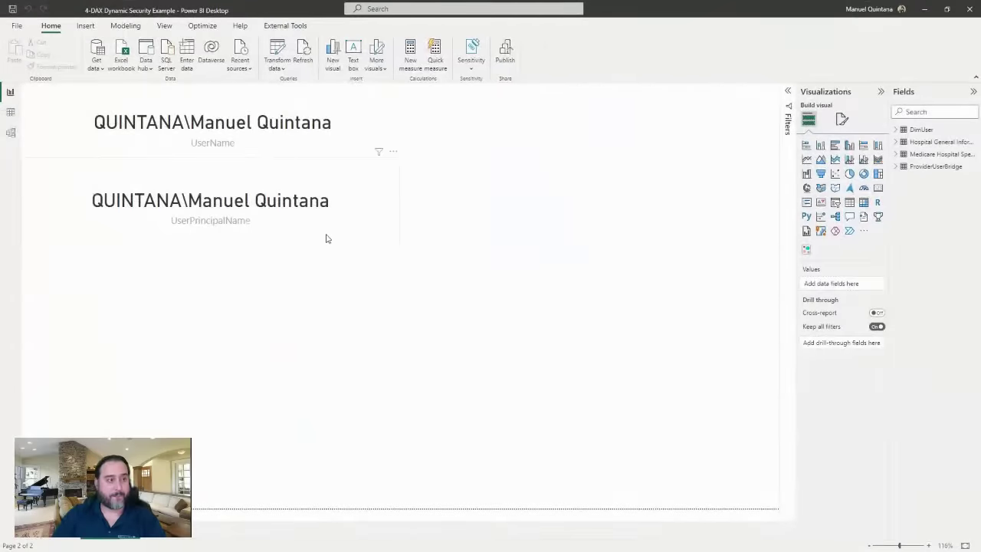
Bring the demo user's incognito browser forward and maximize it
{"action": "key", "text": "alt+Tab"}
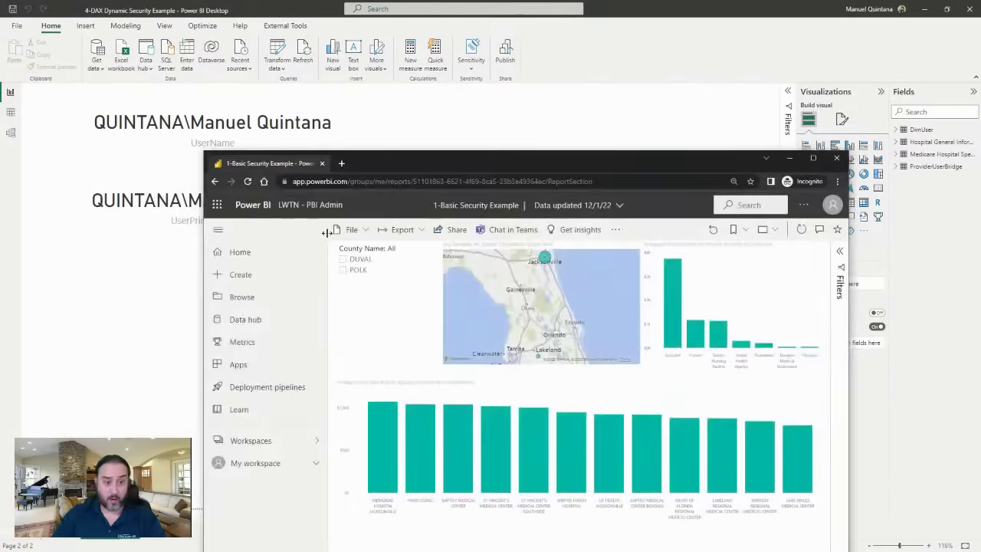
{"action": "left_click_drag", "start_coordinate": [412, 165], "coordinate": [470, 33]}
{"action": "left_click", "coordinate": [298, 164]}
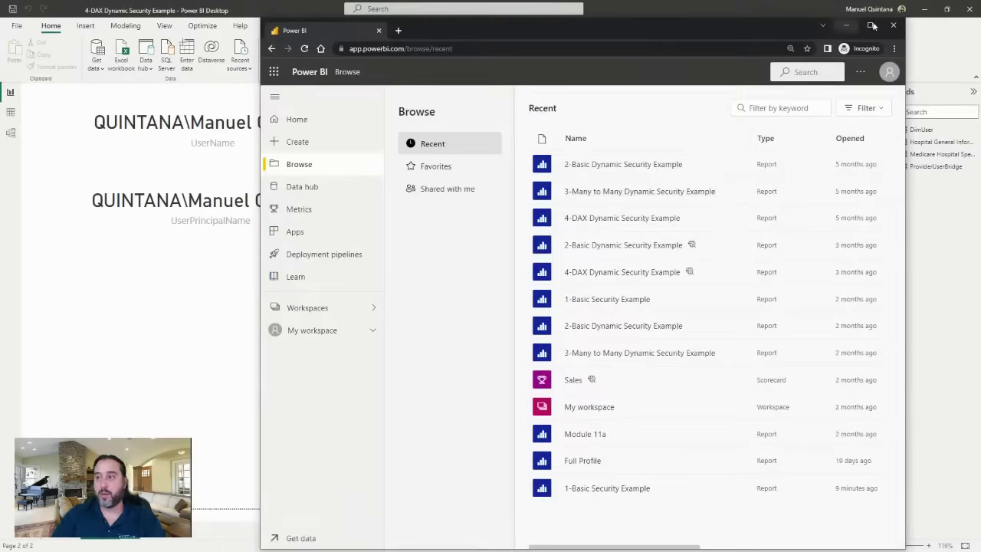
{"action": "left_click", "coordinate": [869, 25]}
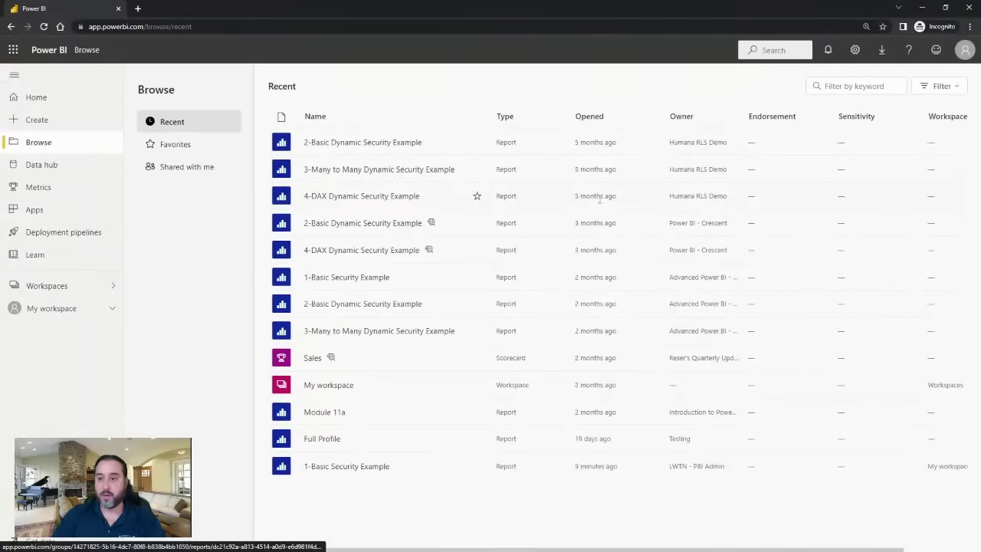
Filter the demo user's Shared with me list by '4-', refreshing to find the 4-DAX reports
{"action": "left_click", "coordinate": [864, 87]}
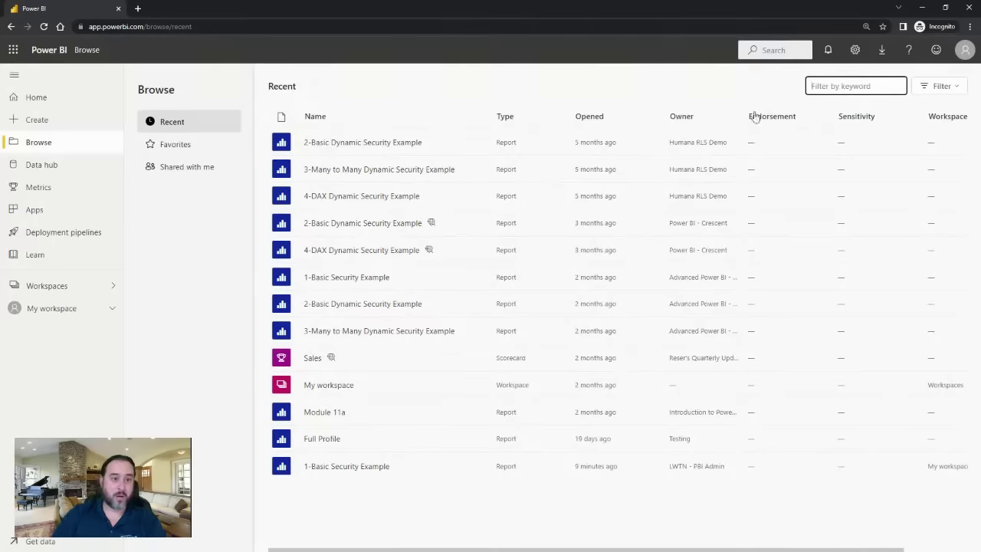
{"action": "left_click", "coordinate": [186, 166]}
{"action": "left_click", "coordinate": [825, 86]}
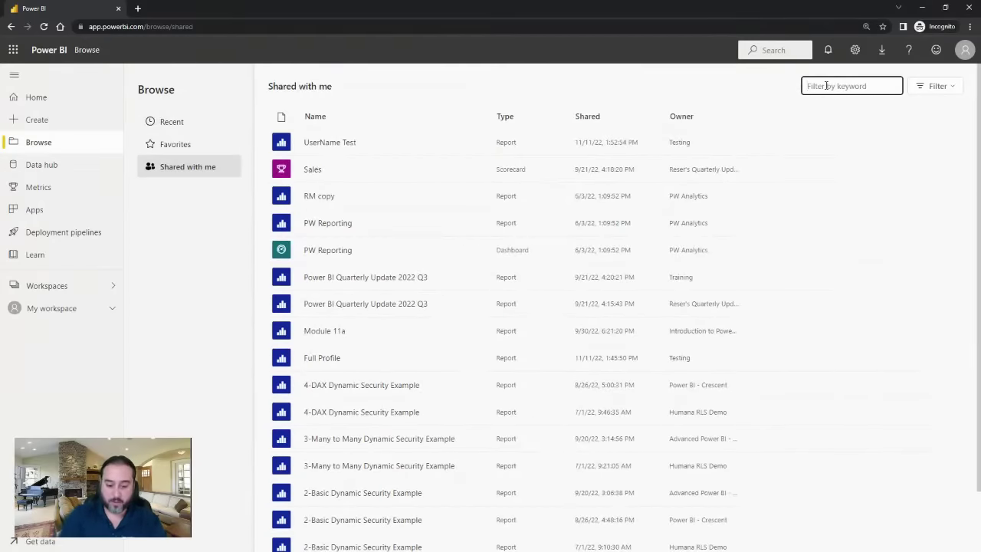
{"action": "type", "text": "4-"}
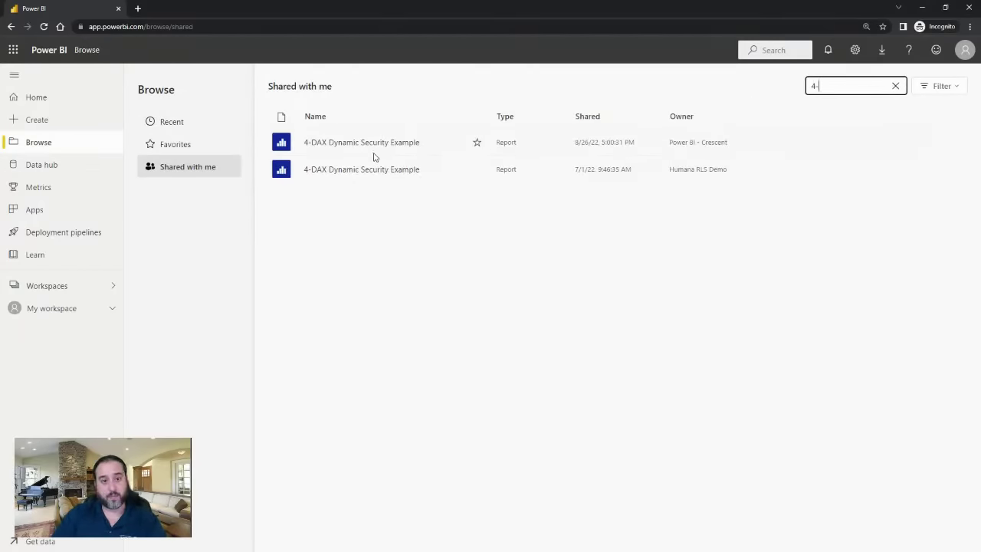
{"action": "left_click", "coordinate": [367, 238]}
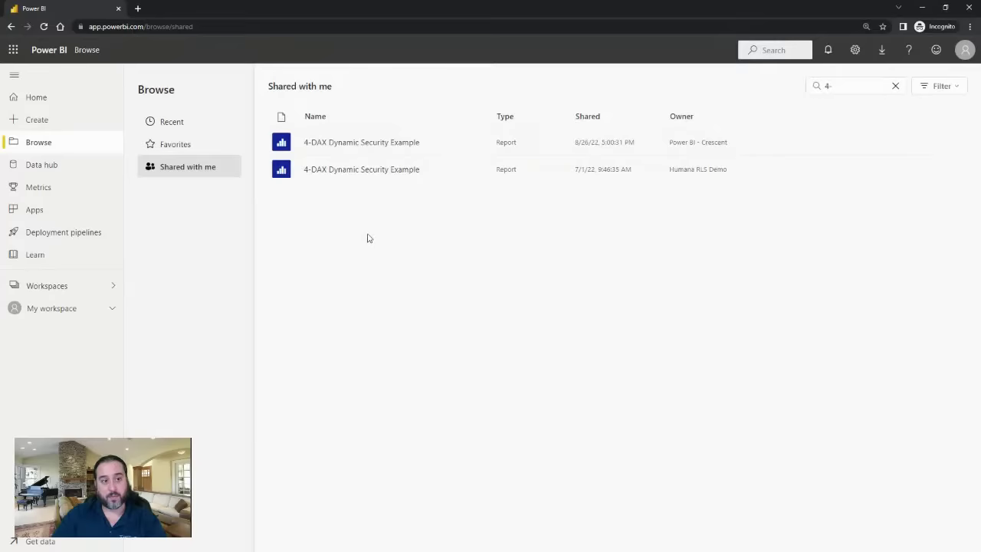
{"action": "left_click", "coordinate": [315, 127]}
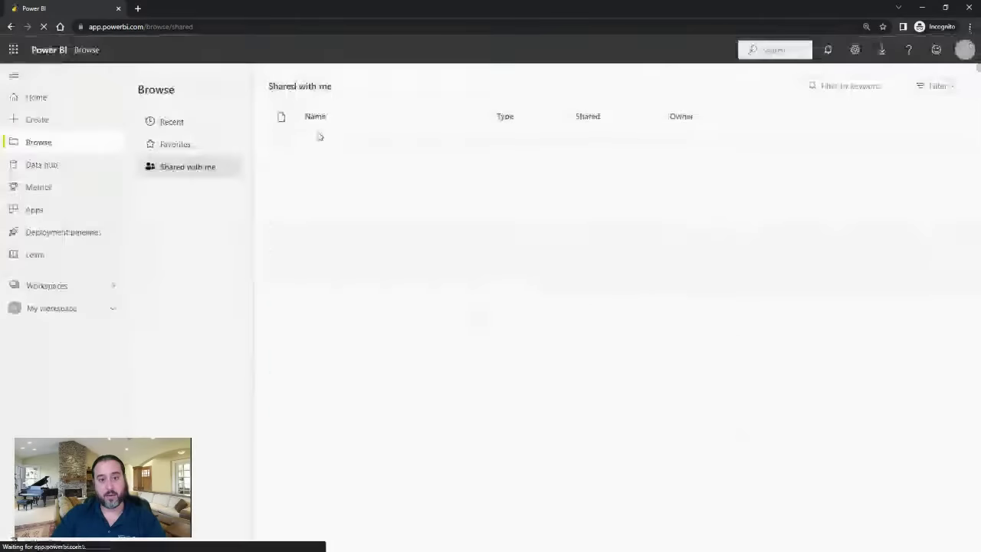
{"action": "left_click", "coordinate": [852, 86]}
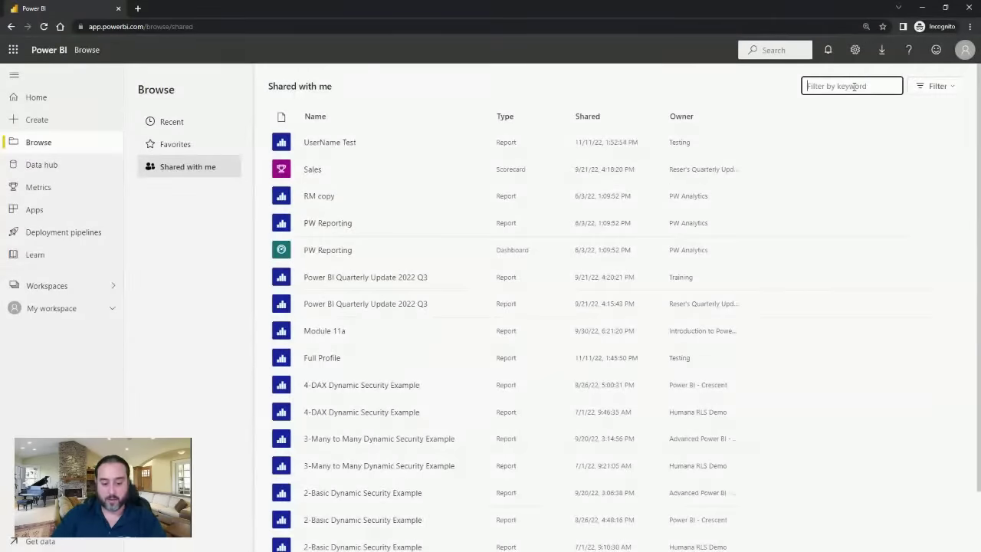
{"action": "type", "text": "4-"}
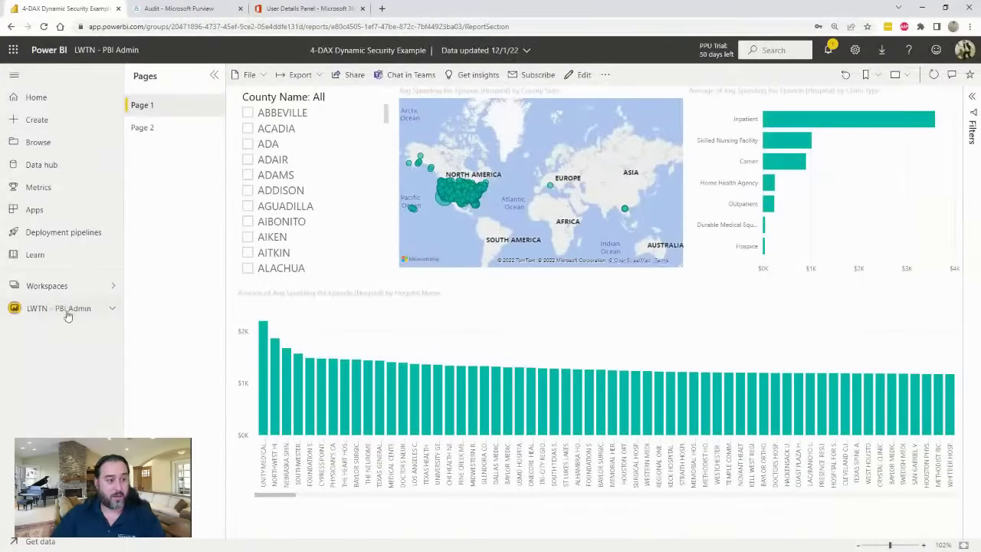
Open the direct-access permissions of the 4-DAX Dynamic Security Example report in LWTN - PBI Admin
{"action": "left_click", "coordinate": [67, 309]}
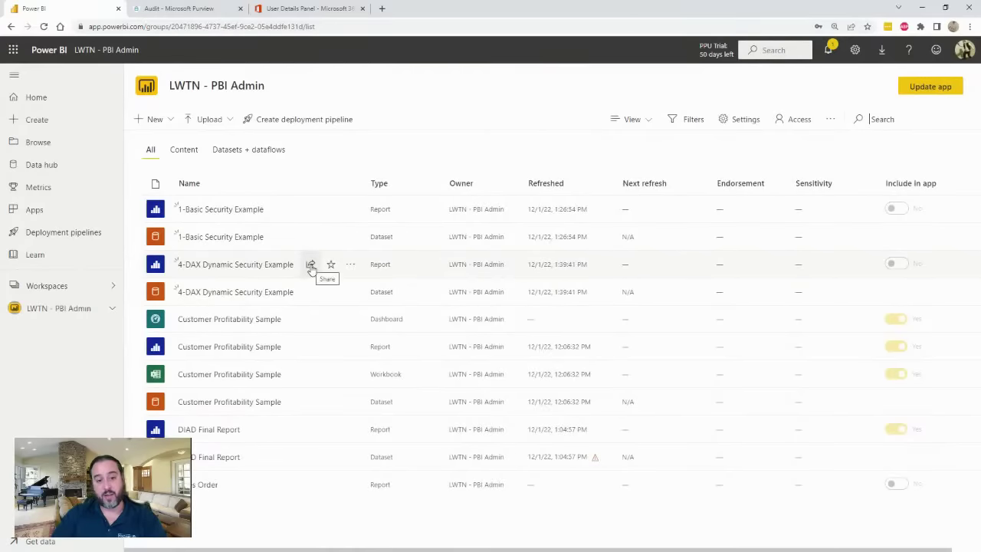
{"action": "left_click", "coordinate": [350, 264]}
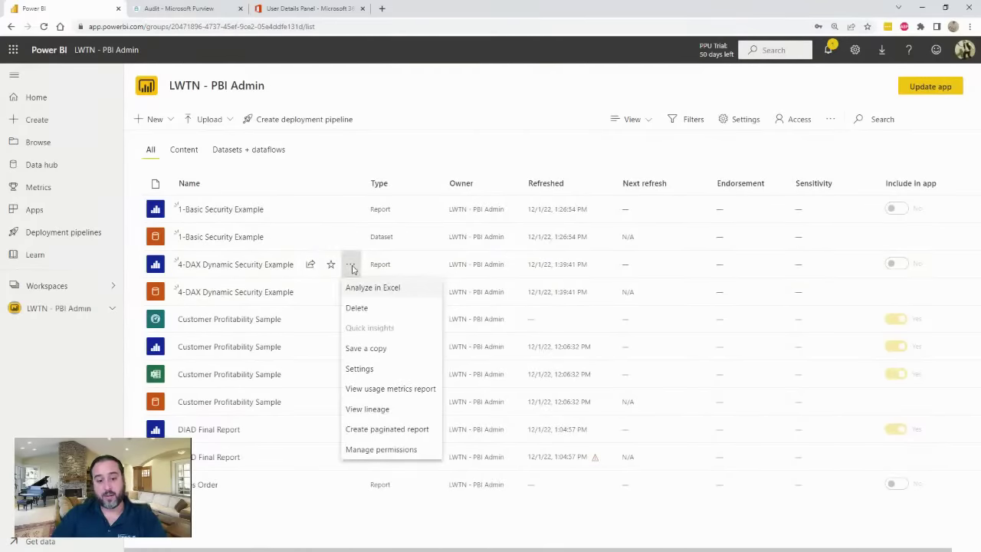
{"action": "left_click", "coordinate": [372, 449]}
{"action": "left_click", "coordinate": [379, 145]}
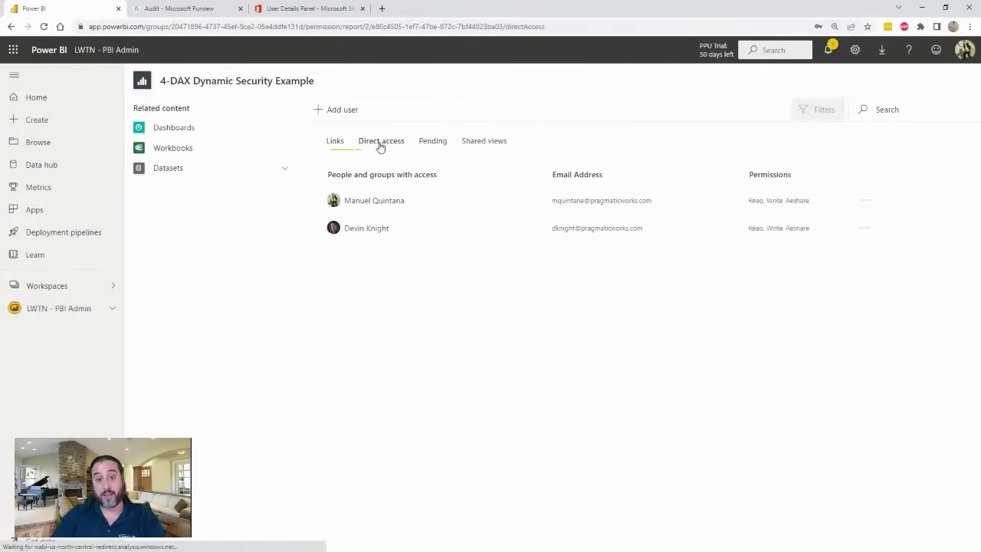
{"action": "left_click", "coordinate": [338, 109]}
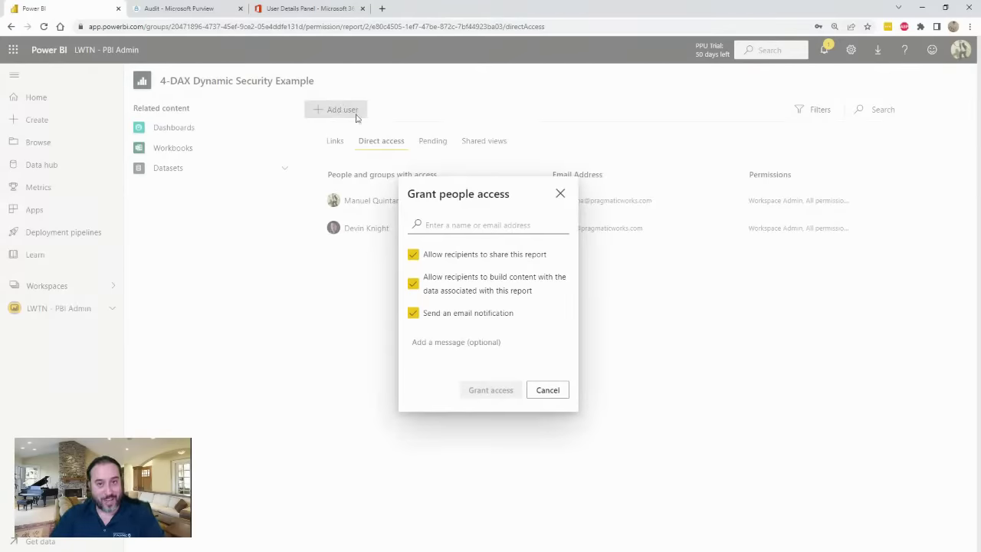
Grant the demo user Read access with resharing, build and email notification turned off
{"action": "left_click", "coordinate": [451, 224]}
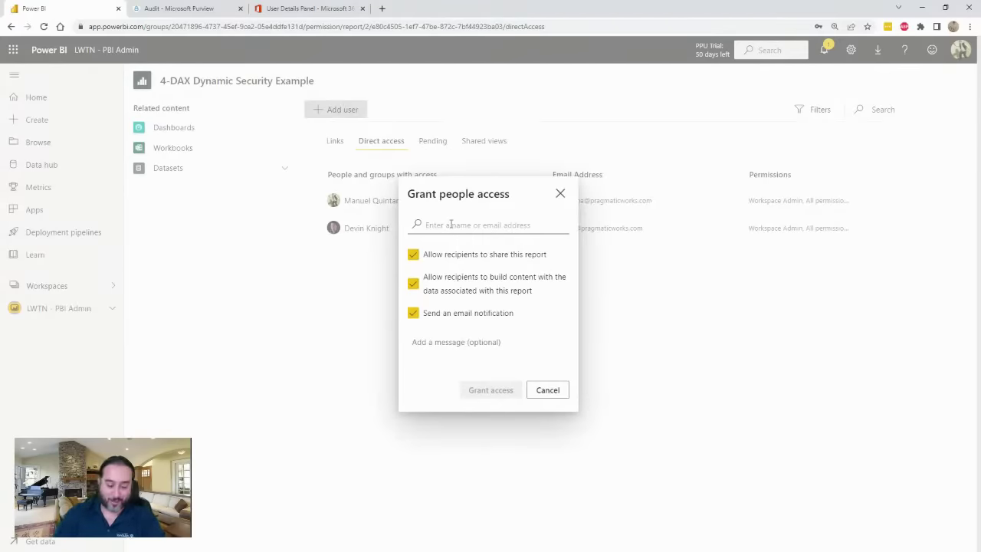
{"action": "type", "text": "pwdemo"}
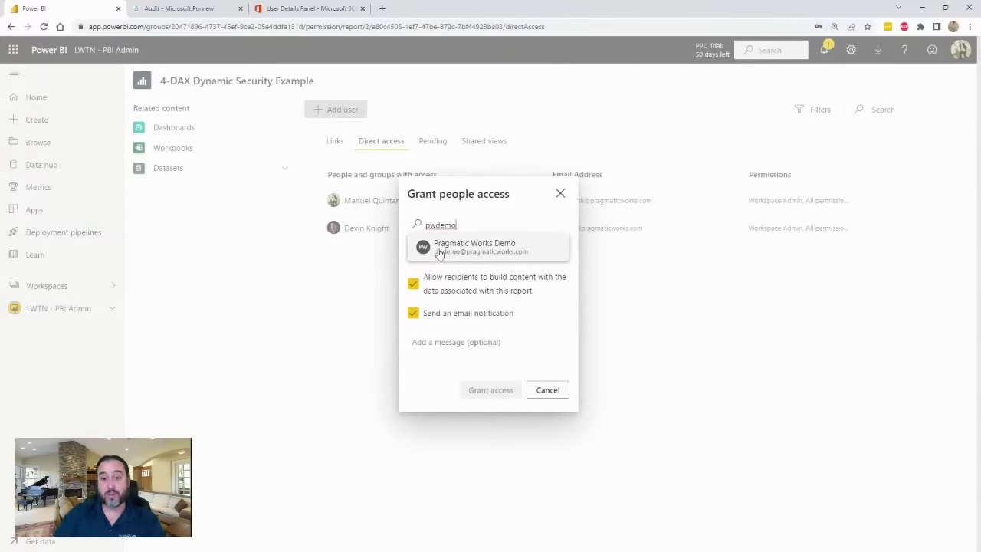
{"action": "left_click", "coordinate": [436, 248]}
{"action": "left_click", "coordinate": [414, 264]}
{"action": "left_click", "coordinate": [418, 291]}
{"action": "left_click", "coordinate": [414, 322]}
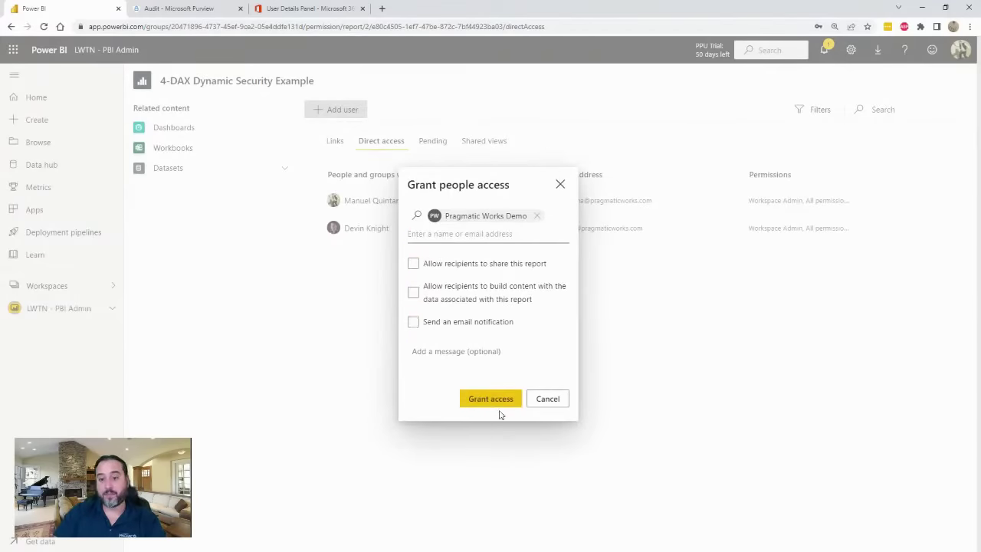
{"action": "left_click", "coordinate": [498, 399]}
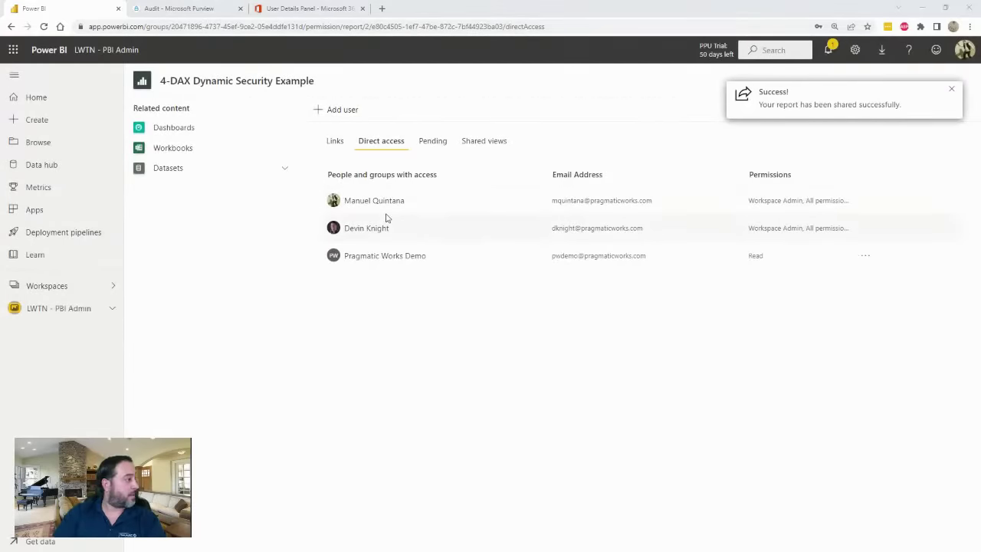
As the demo user, reload Shared with me, filter by '4' and open the LWTN - PBI Admin report's Page 1
{"action": "key", "text": "alt+Tab"}
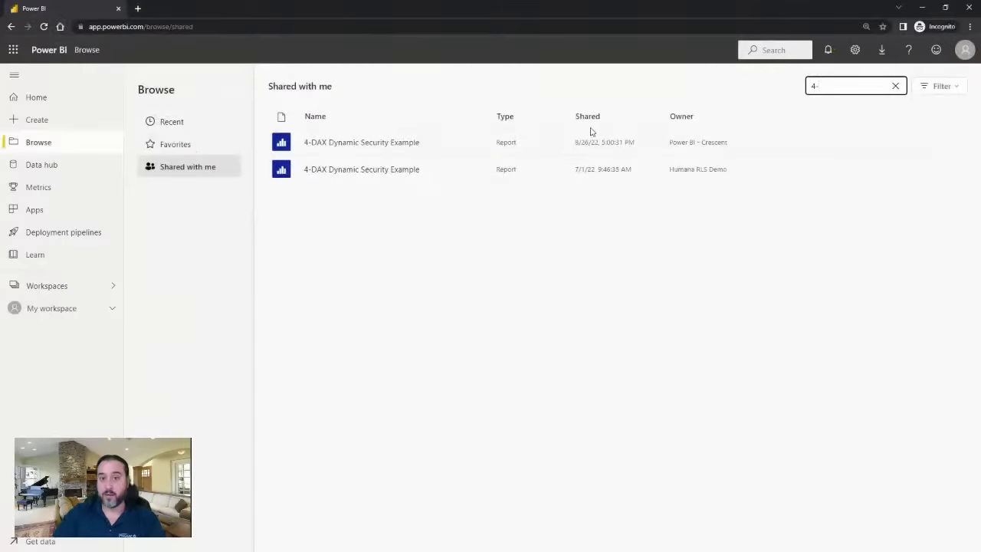
{"action": "key", "text": "F5"}
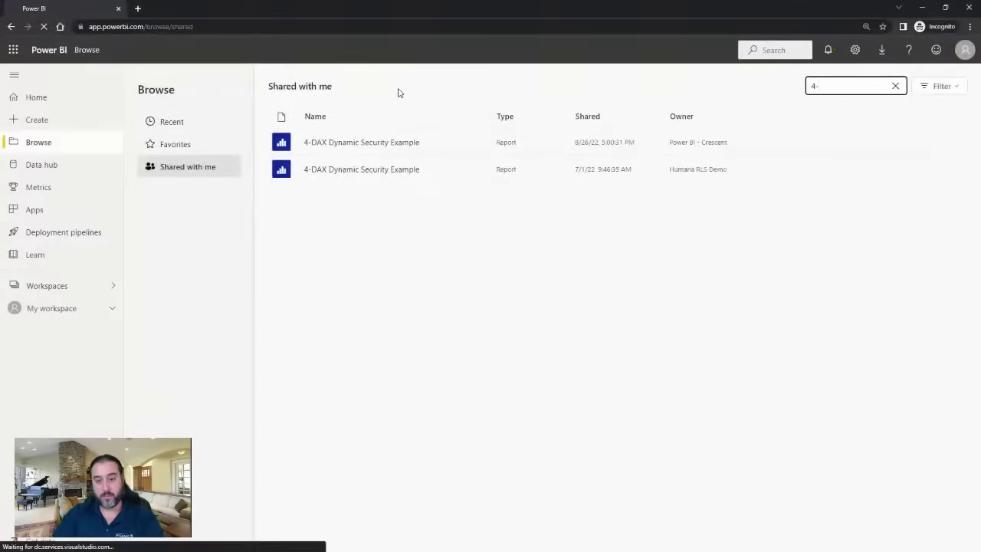
{"action": "left_click", "coordinate": [830, 88]}
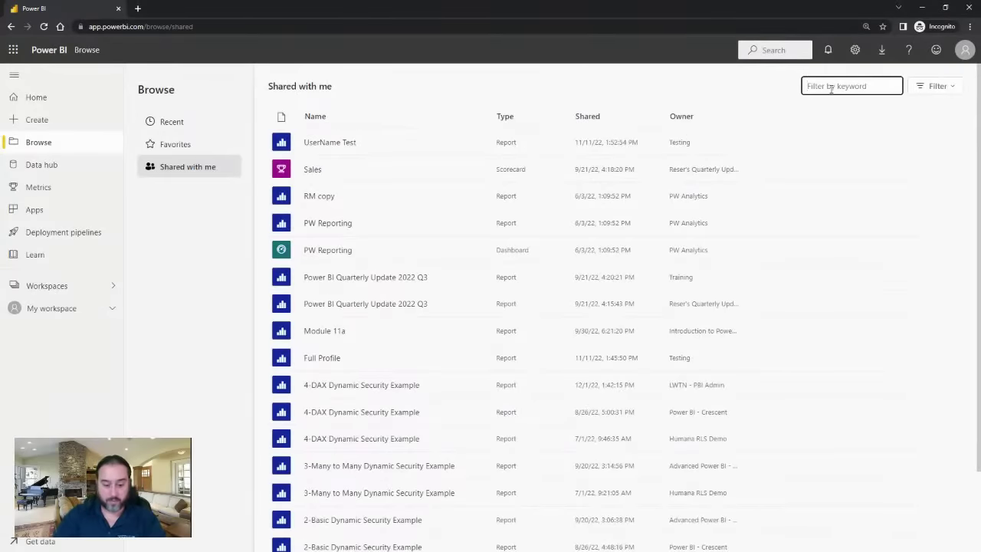
{"action": "type", "text": "4-"}
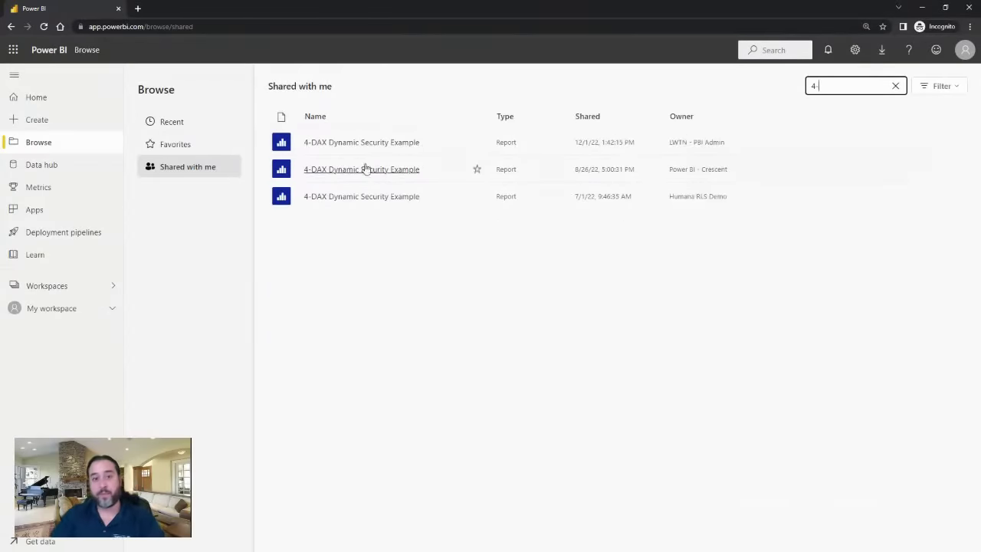
{"action": "left_click", "coordinate": [359, 143]}
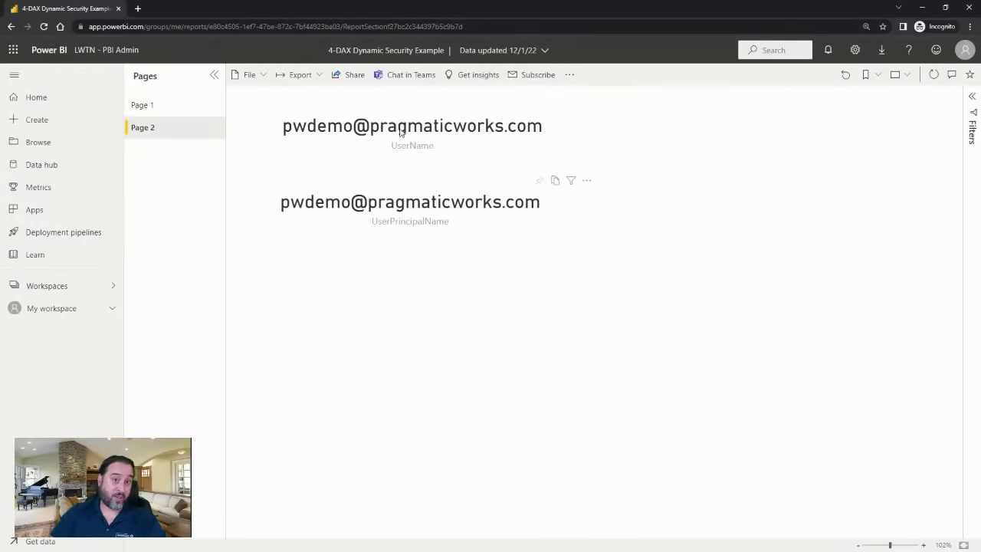
{"action": "left_click", "coordinate": [157, 106]}
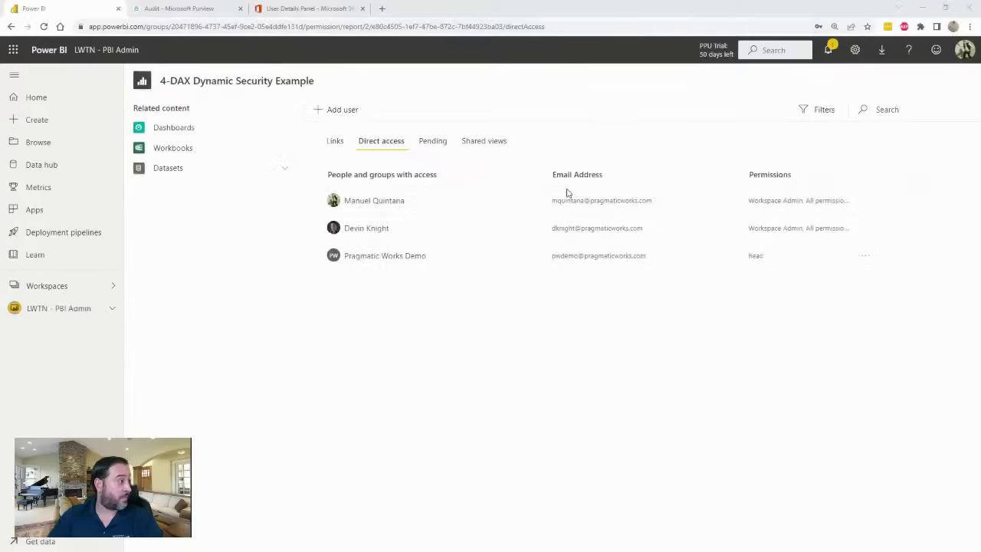
Open Page 1 of the 4-DAX Dynamic Security Example report from the LWTN - PBI Admin workspace as admin
{"action": "left_click", "coordinate": [81, 307]}
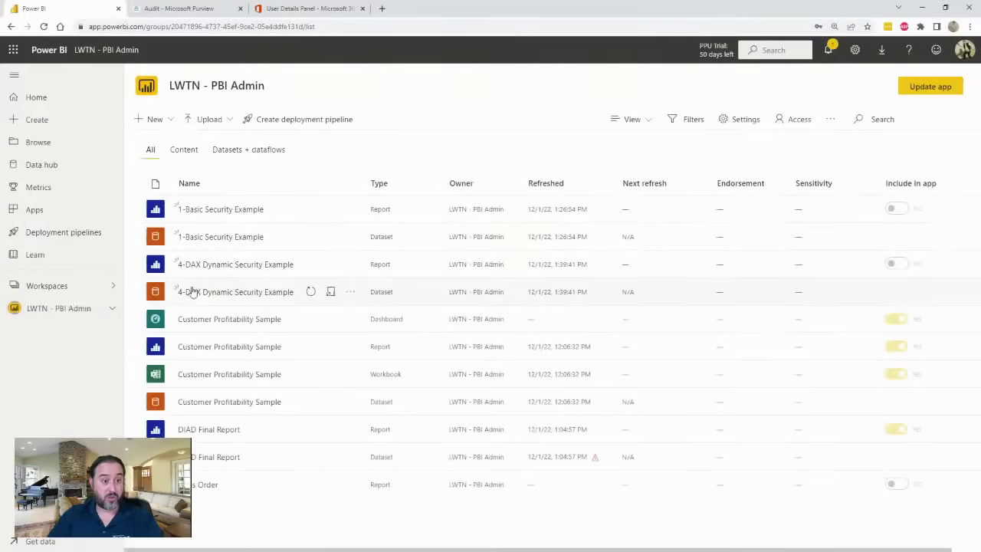
{"action": "left_click", "coordinate": [204, 265]}
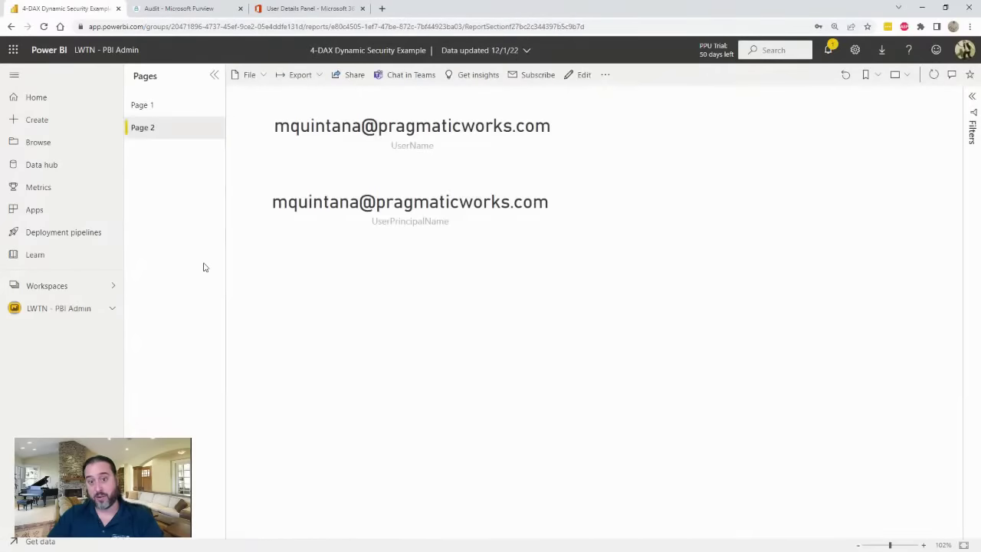
{"action": "left_click", "coordinate": [164, 107]}
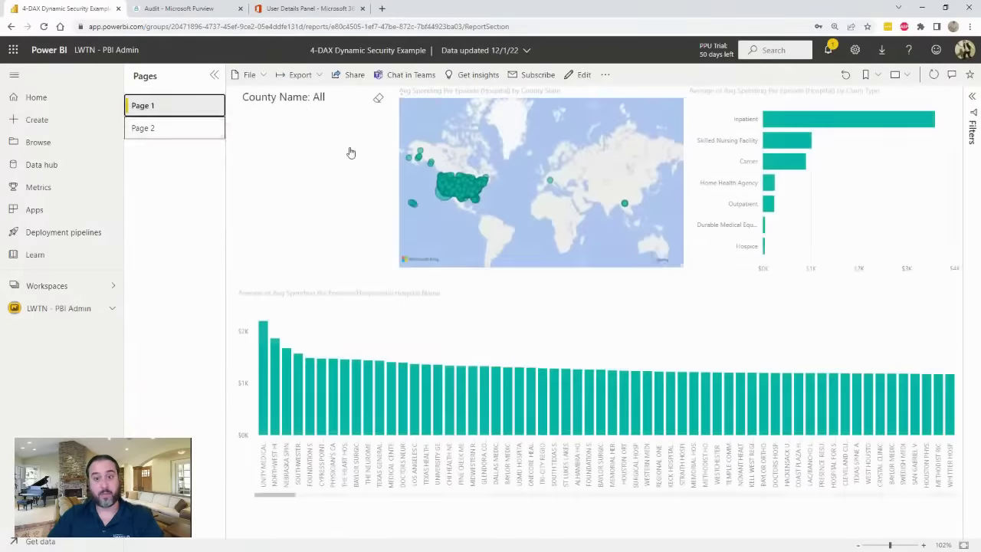
Compare with the demo user's view of Page 1, then close Power BI Desktop
{"action": "key", "text": "alt+Tab"}
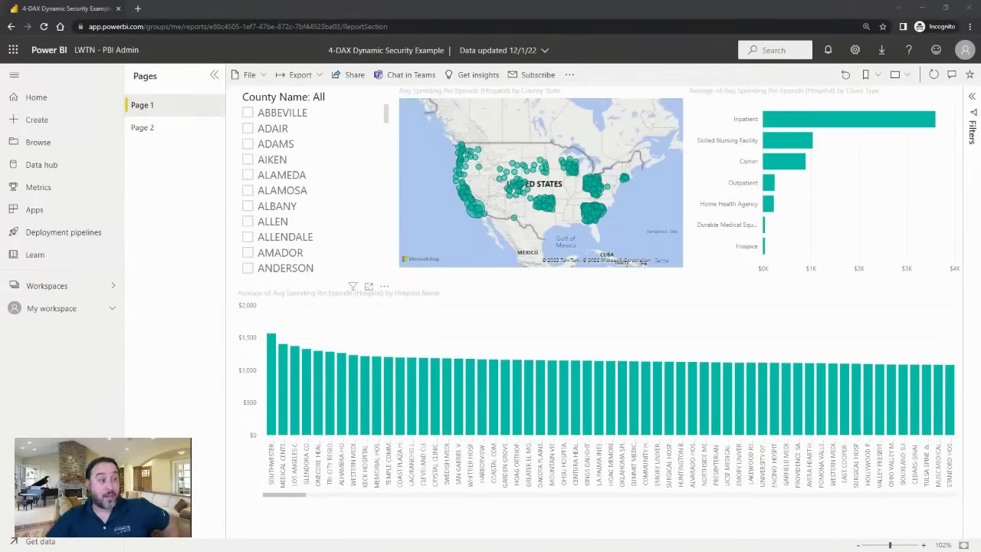
{"action": "key", "text": "alt+Tab"}
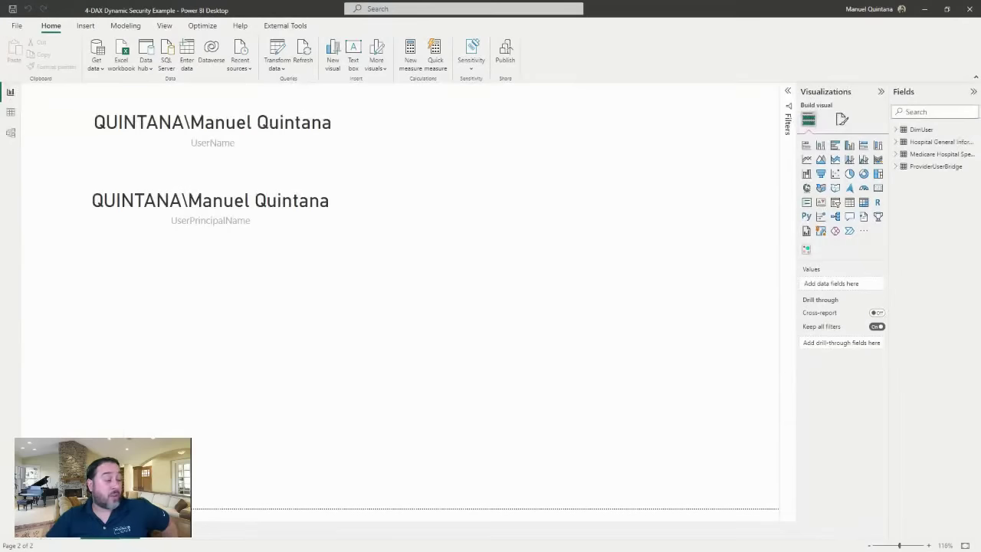
{"action": "left_click", "coordinate": [970, 14]}
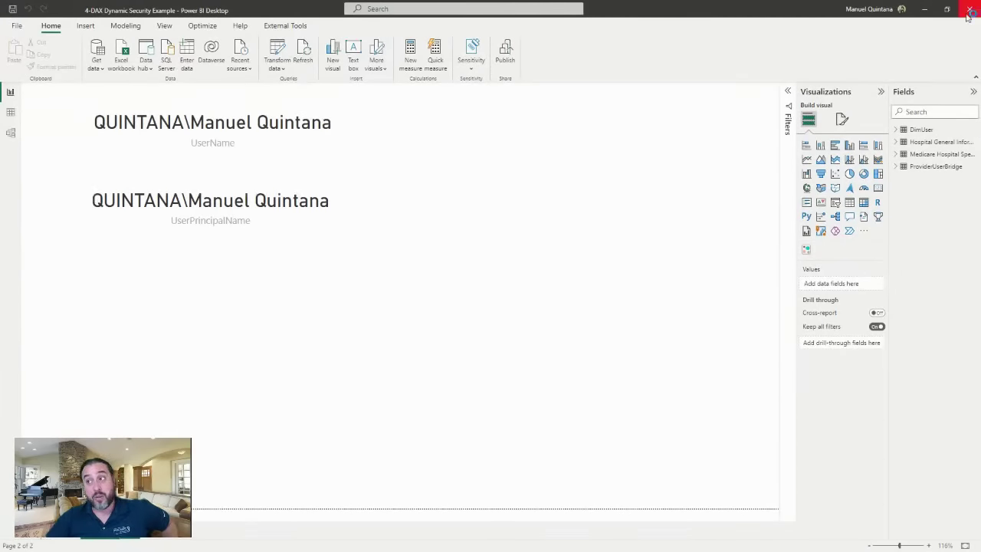
Discard Power BI Desktop changes, then advance past Admin Portal and Tenant Settings to Export and Sharing
{"action": "left_click", "coordinate": [537, 294]}
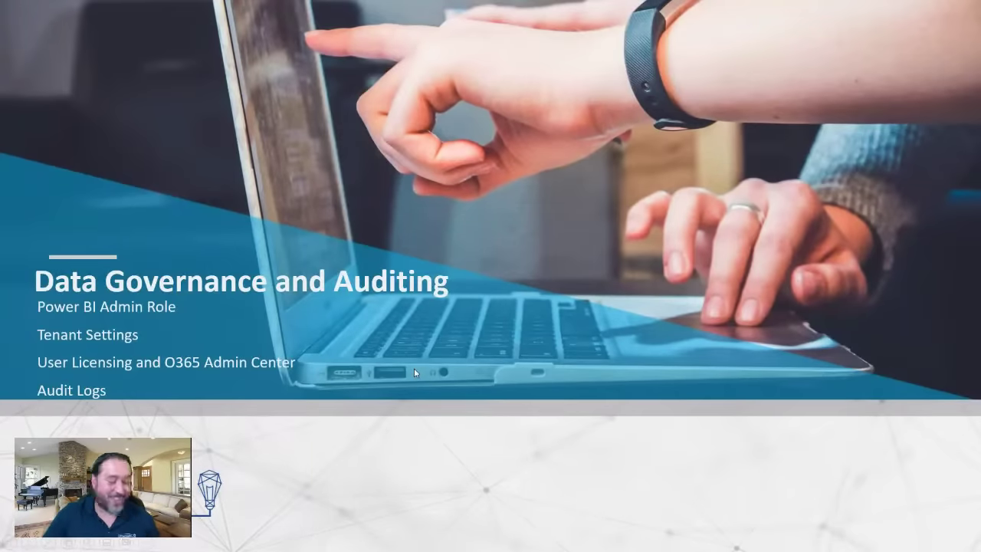
{"action": "key", "text": "Right"}
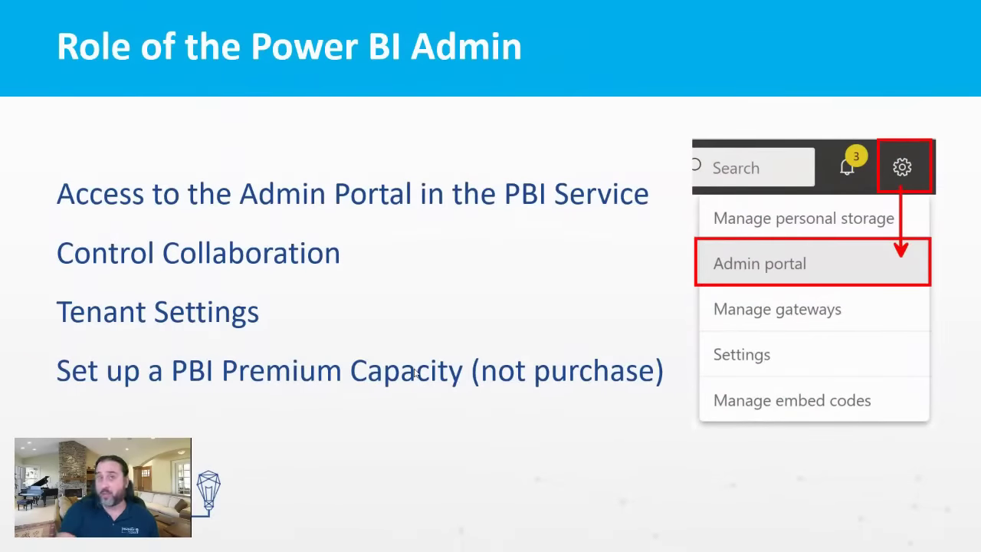
{"action": "key", "text": "Right"}
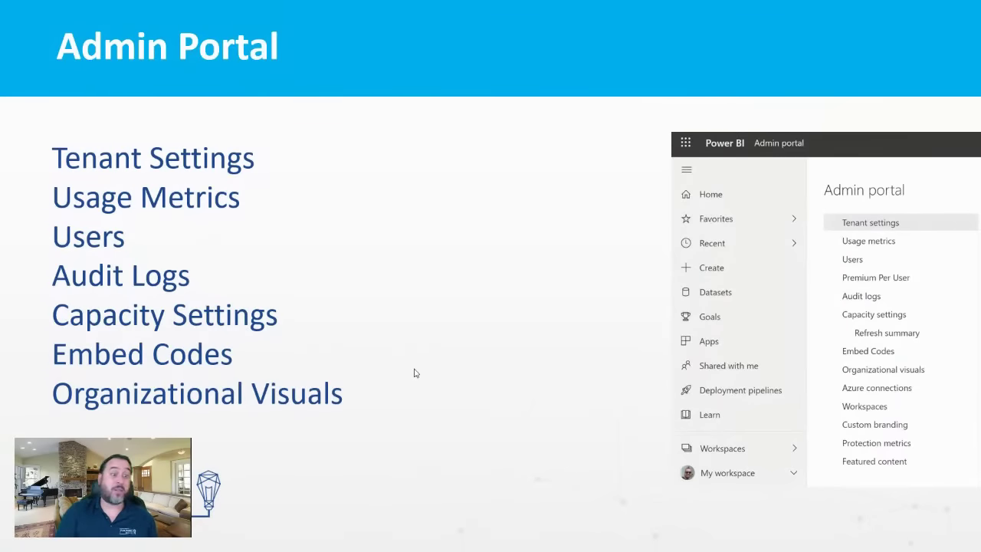
{"action": "key", "text": "Right"}
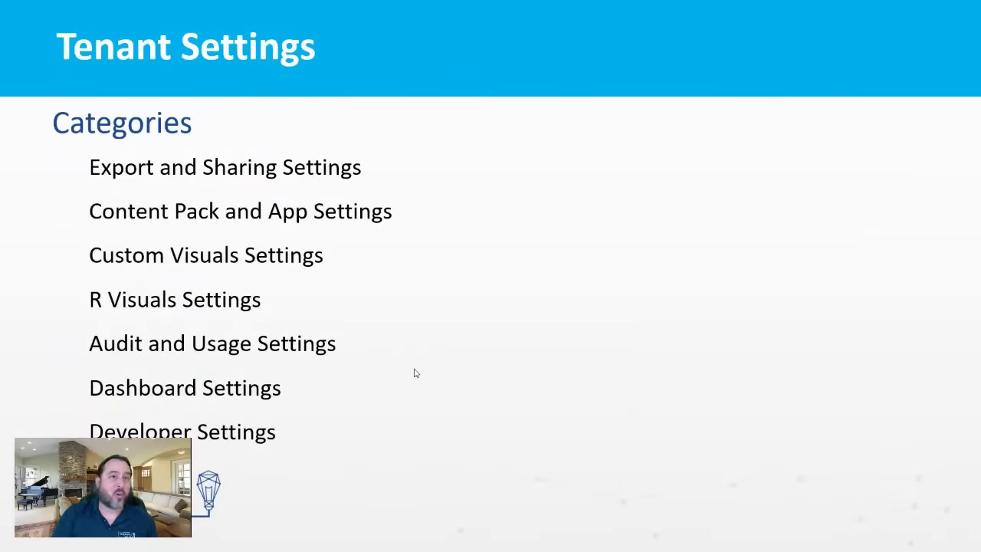
{"action": "key", "text": "Right"}
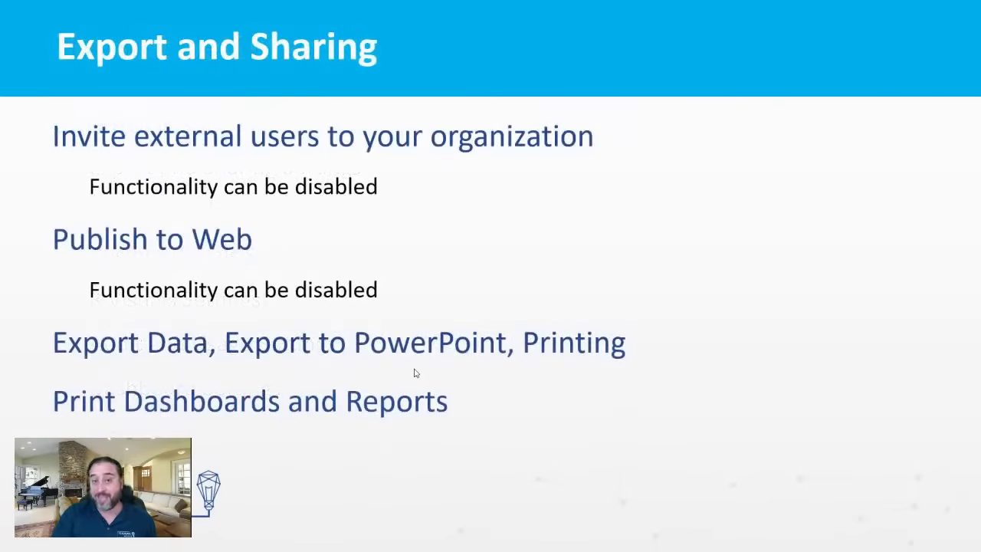
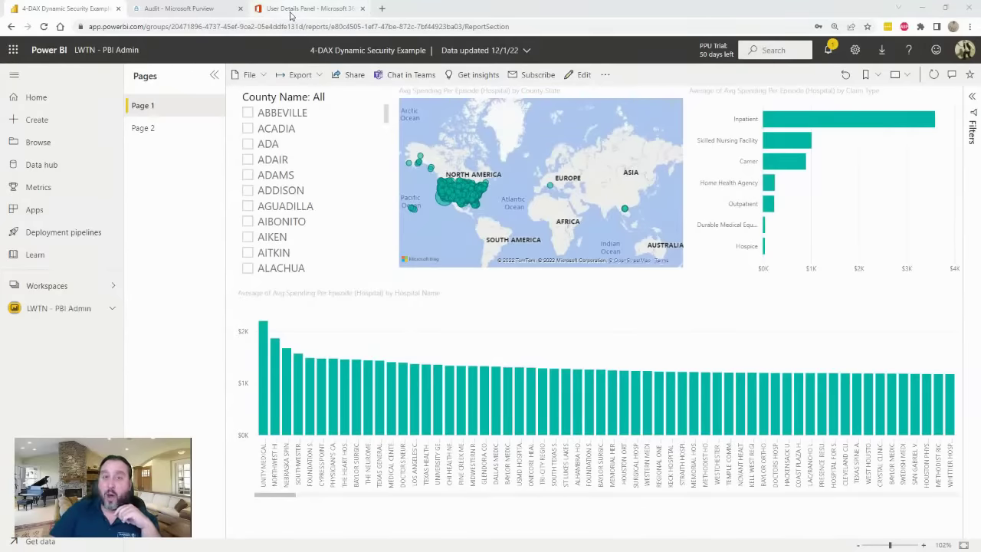
Show Page 1 of the 4-DAX Dynamic Security Example report, with its county slicer, map and hospital spending charts
{"action": "mouse_move", "coordinate": [290, 15]}
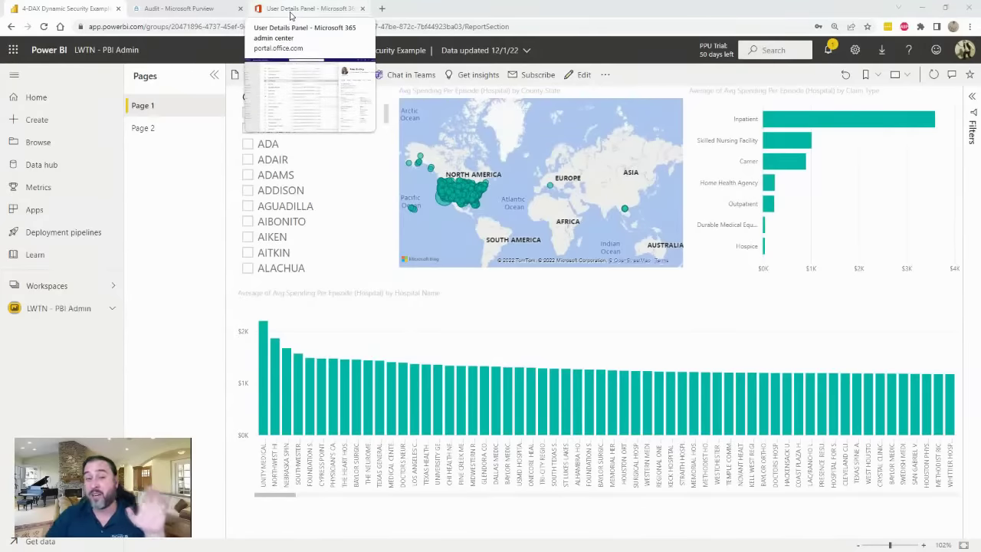
Go to the Admin portal from the settings gear and scroll through Tenant settings
{"action": "left_click", "coordinate": [857, 56]}
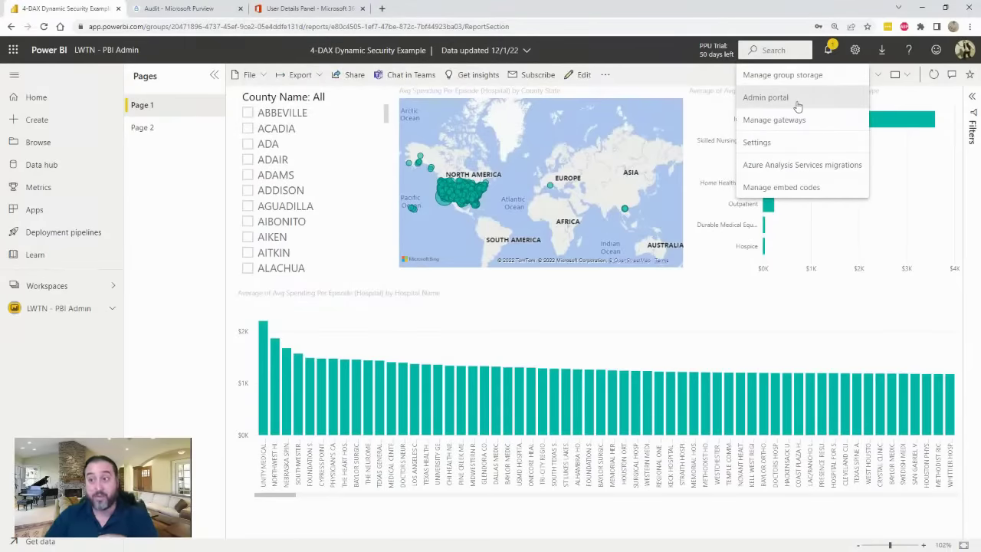
{"action": "left_click", "coordinate": [787, 99]}
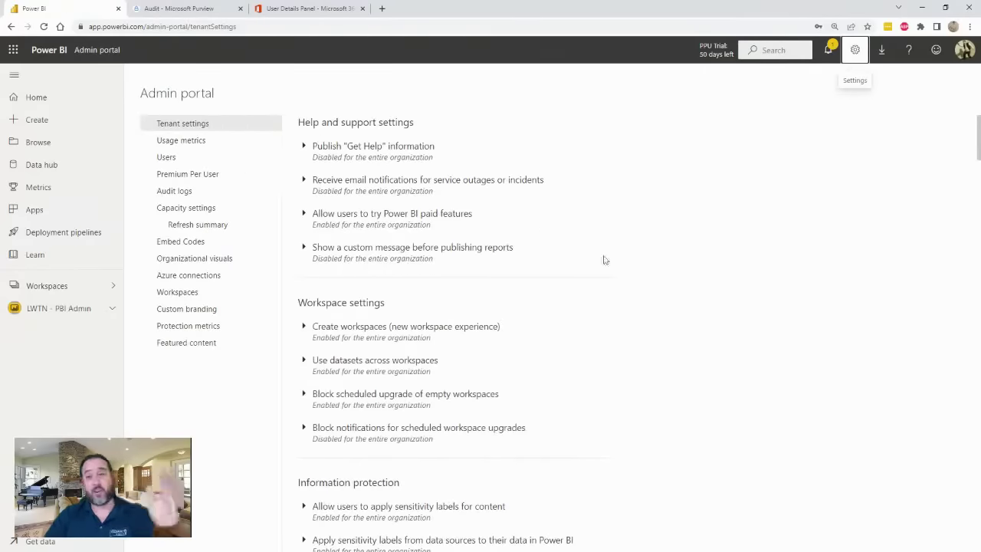
{"action": "left_click_drag", "start_coordinate": [978, 128], "coordinate": [944, 97]}
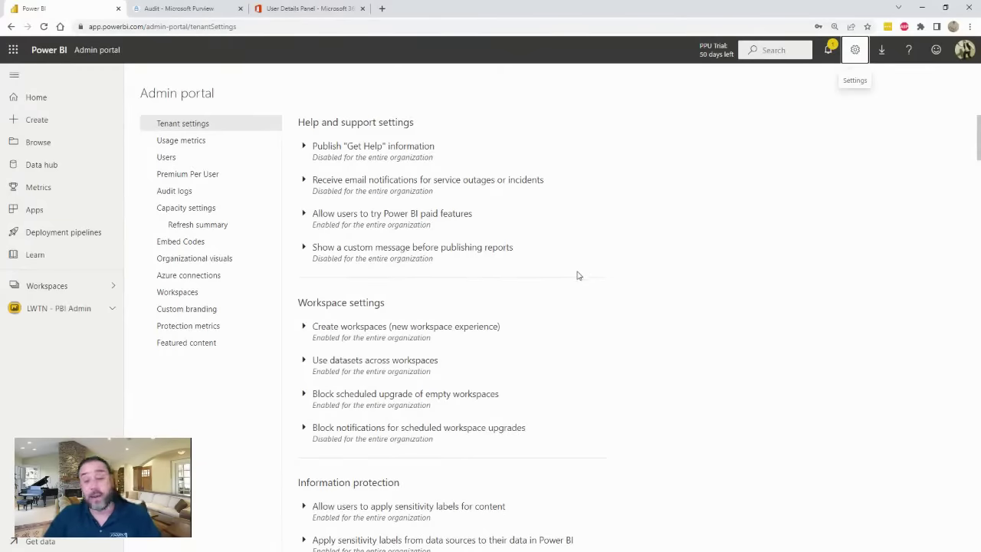
{"action": "scroll", "coordinate": [495, 344], "scroll_direction": "down", "scroll_amount": 3}
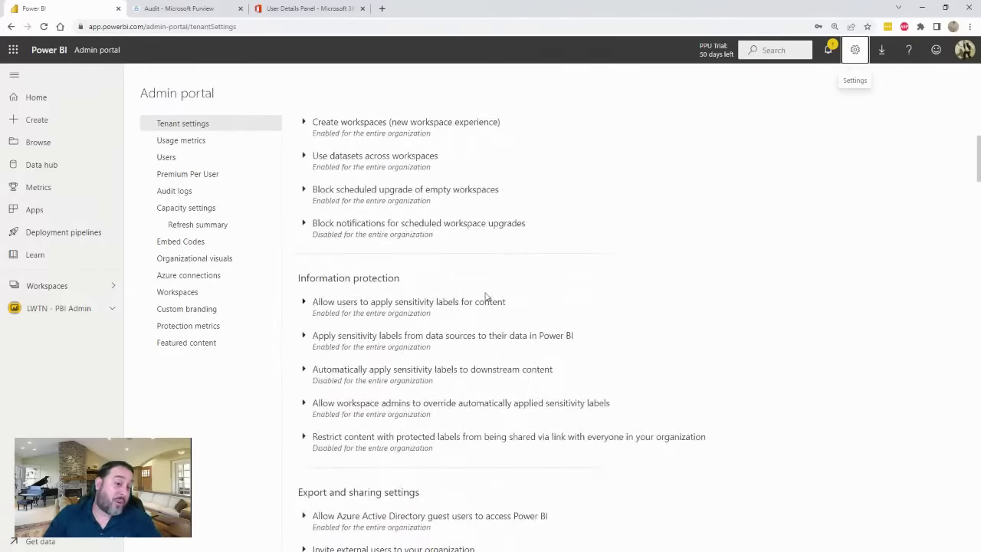
{"action": "scroll", "coordinate": [442, 311], "scroll_direction": "up", "scroll_amount": 2}
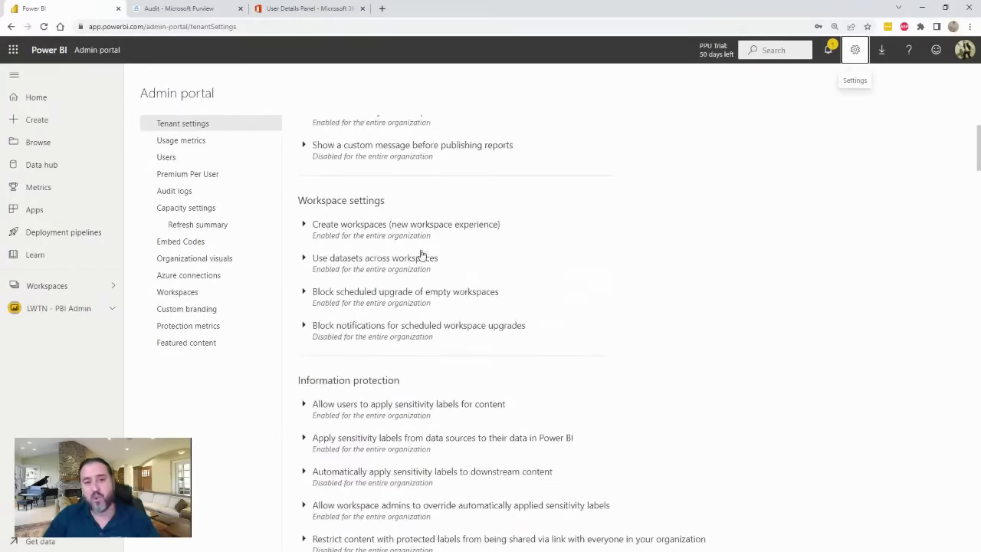
{"action": "scroll", "coordinate": [422, 258], "scroll_direction": "up", "scroll_amount": 2}
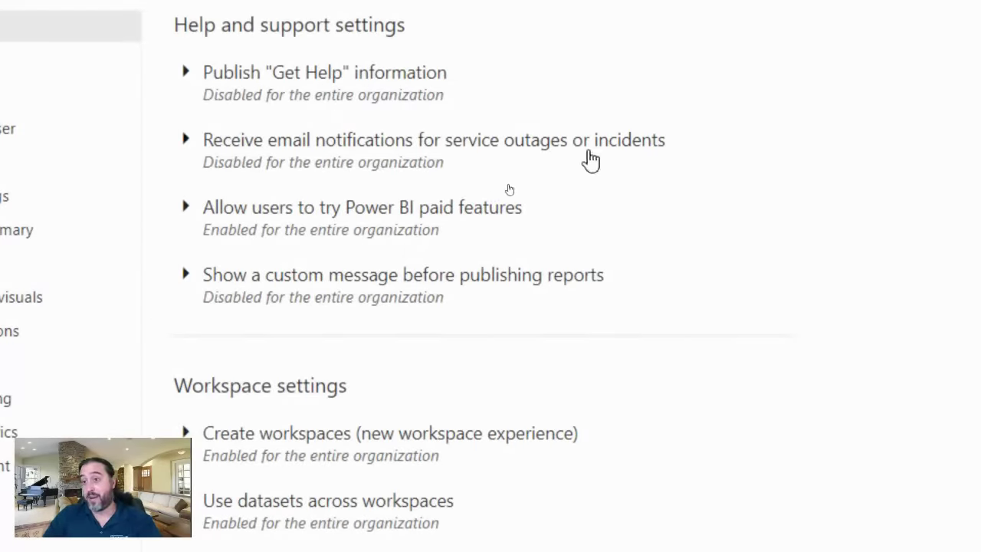
Expand the Create workspaces setting under Workspace settings to reveal its options
{"action": "left_click", "coordinate": [908, 50]}
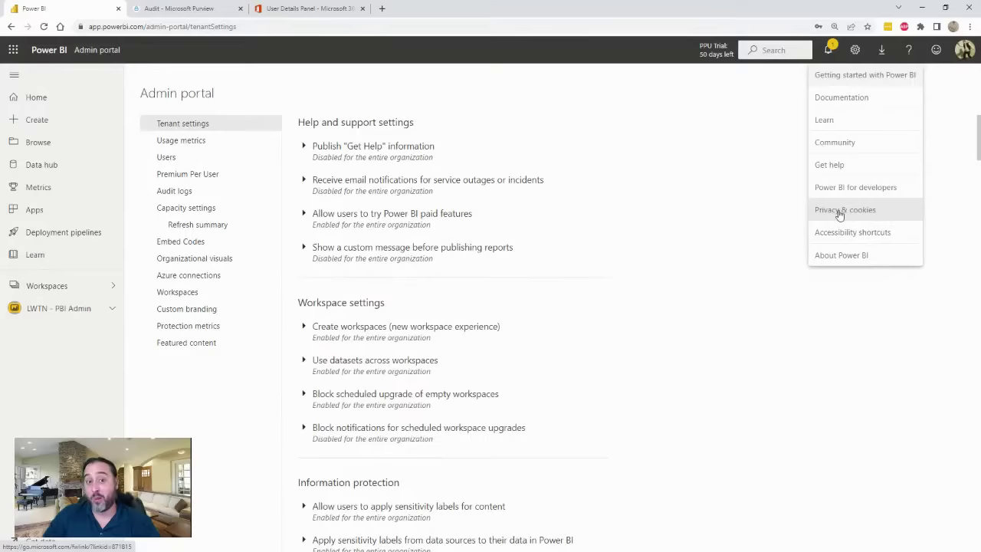
{"action": "left_click", "coordinate": [686, 231]}
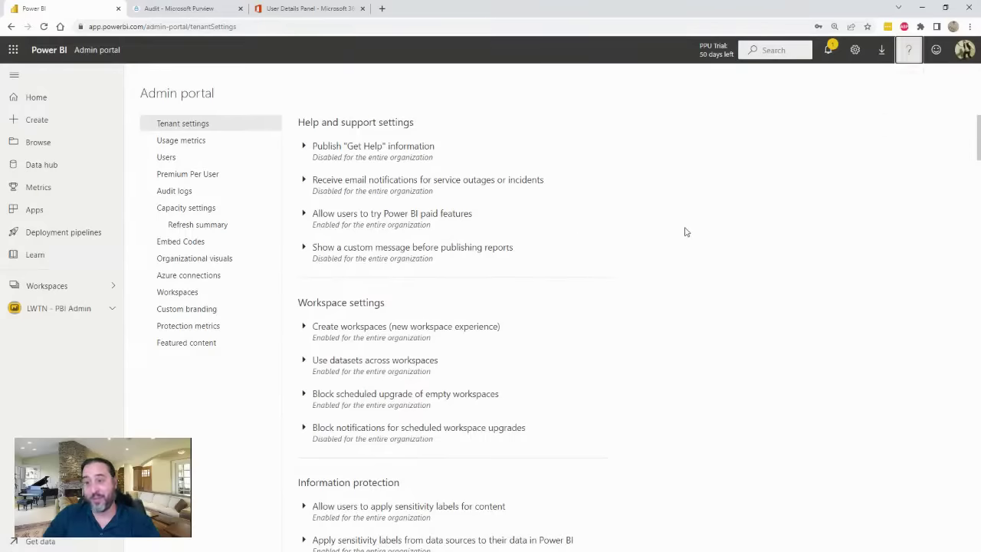
{"action": "scroll", "coordinate": [527, 304], "scroll_direction": "down", "scroll_amount": 2}
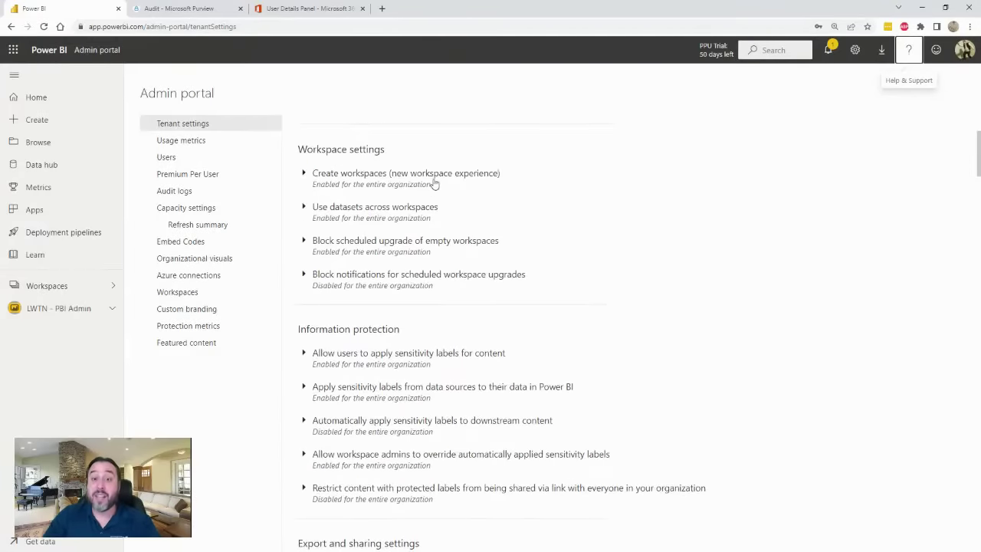
{"action": "left_click", "coordinate": [434, 184]}
{"action": "left_click", "coordinate": [435, 184]}
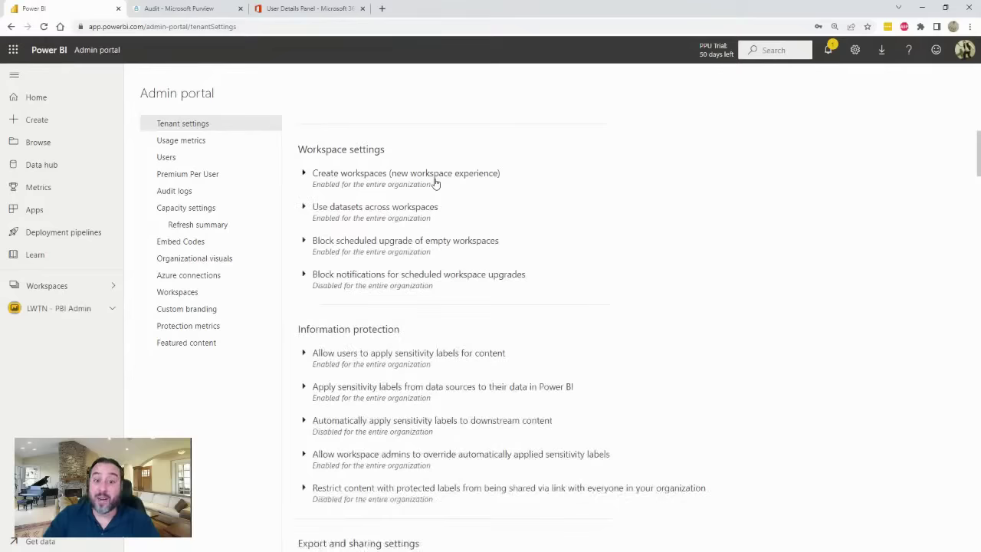
{"action": "left_click", "coordinate": [435, 184]}
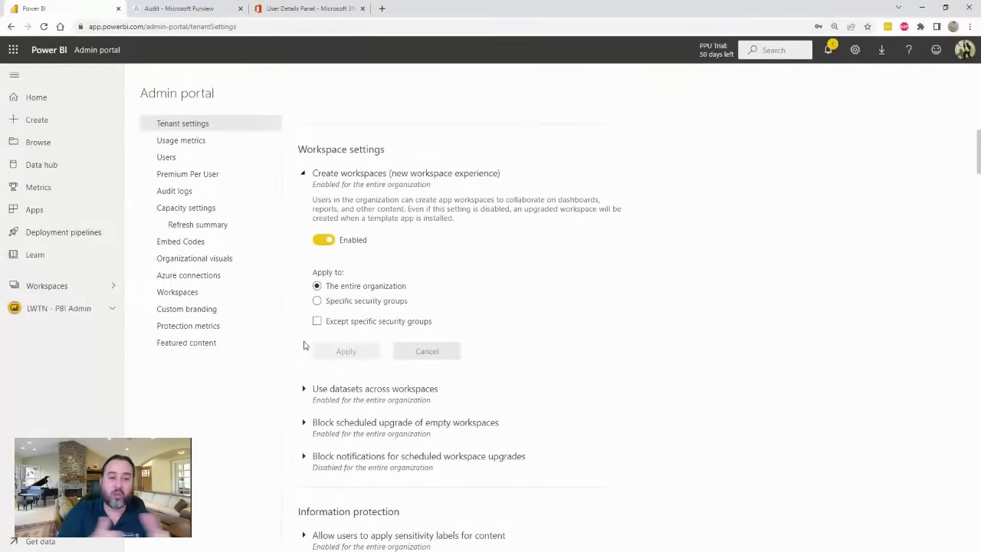
Cancel switching off Create workspaces so it stays enabled organization-wide, then collapse it
{"action": "left_click", "coordinate": [323, 241]}
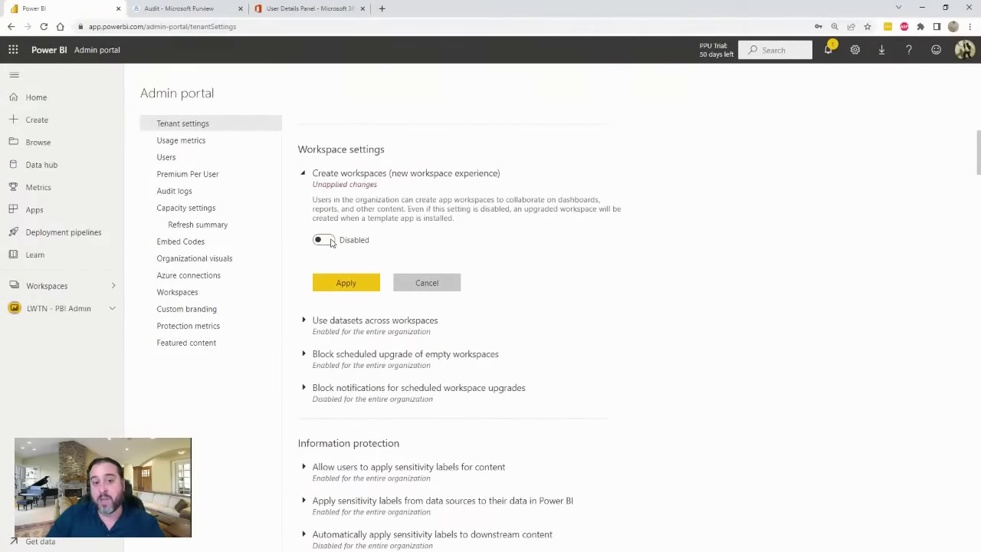
{"action": "left_click", "coordinate": [423, 284]}
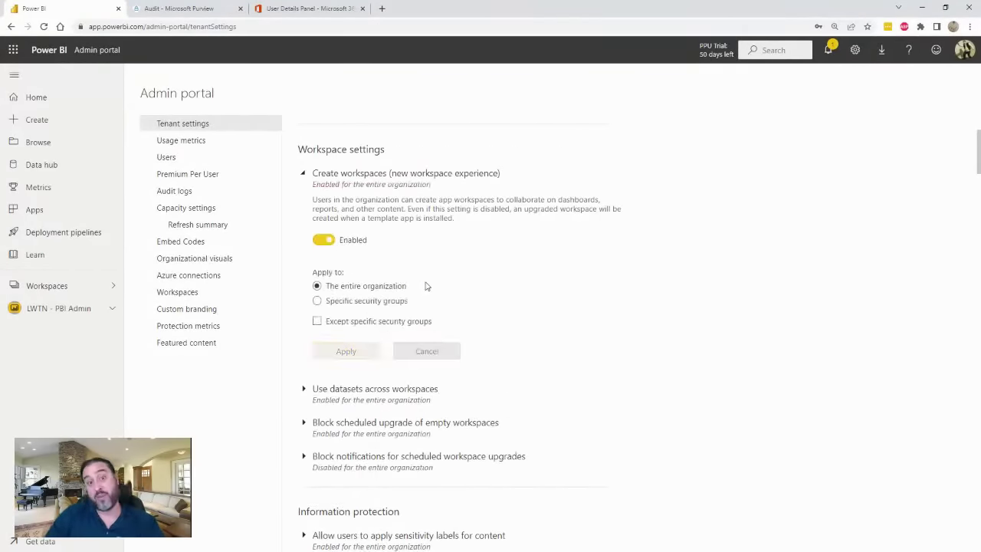
{"action": "left_click", "coordinate": [308, 175]}
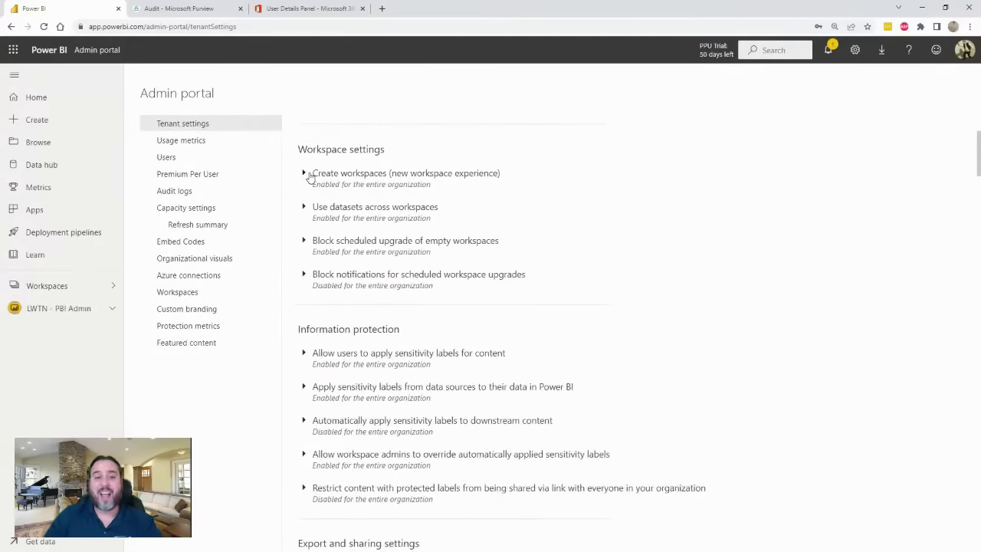
Check Use datasets across workspaces, then scroll down to Export and sharing settings
{"action": "left_click", "coordinate": [314, 214]}
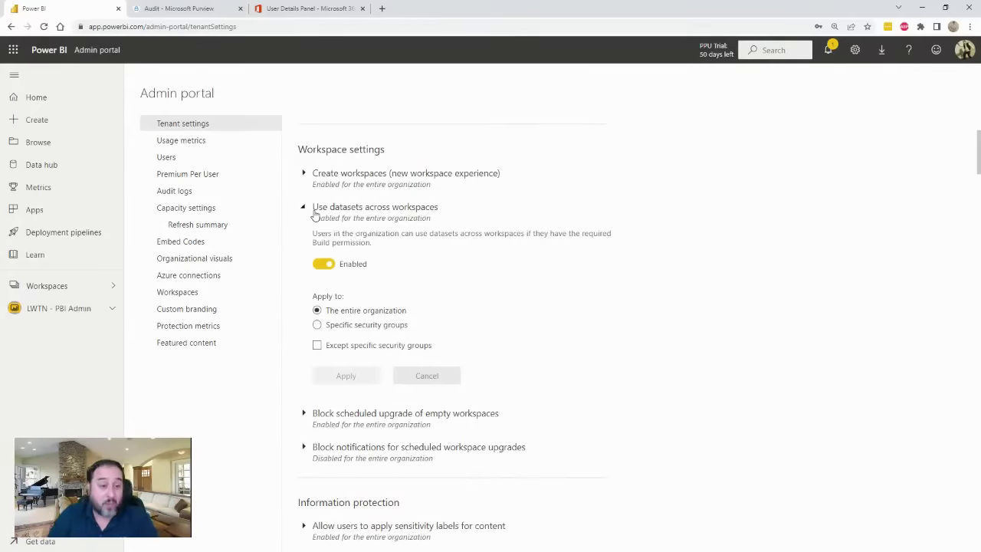
{"action": "left_click", "coordinate": [314, 214]}
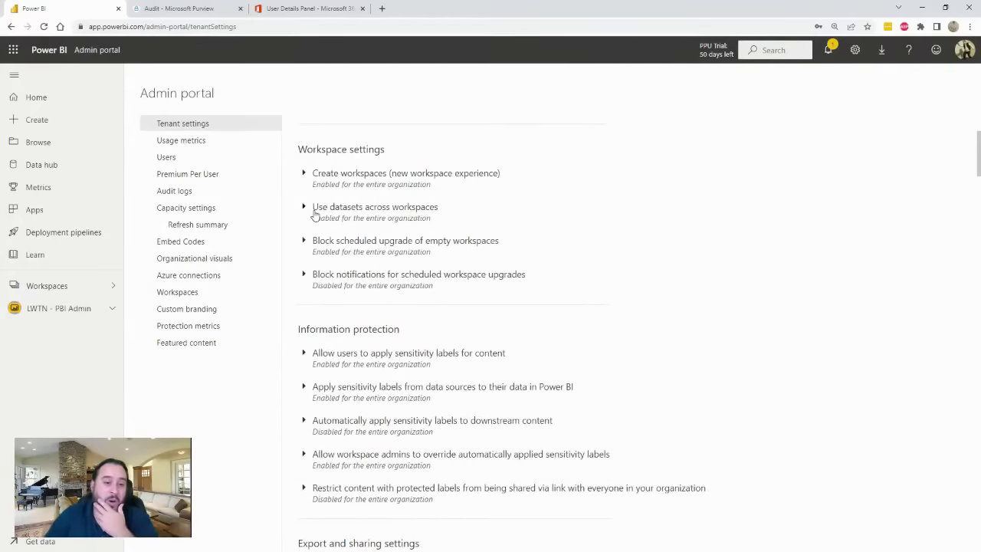
{"action": "scroll", "coordinate": [451, 360], "scroll_direction": "down", "scroll_amount": 1}
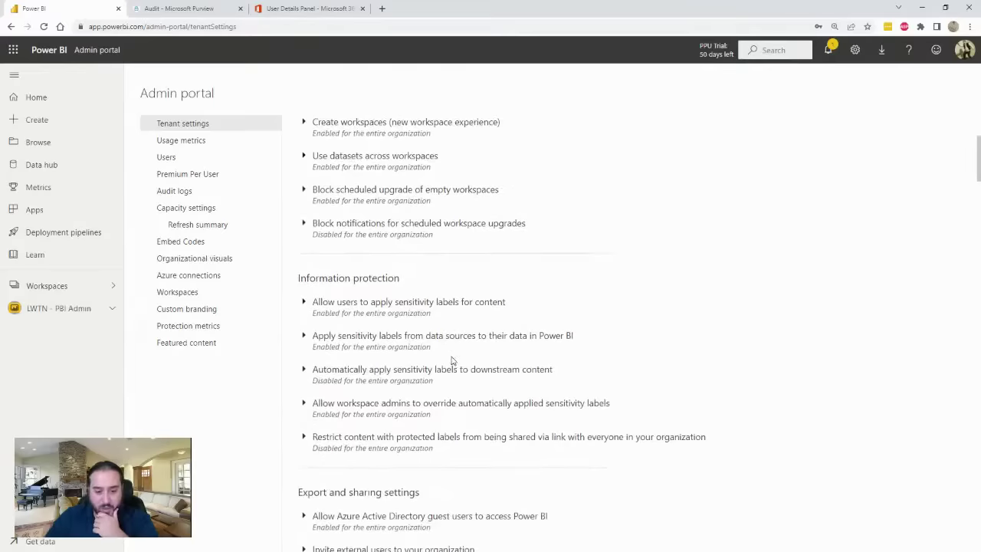
{"action": "scroll", "coordinate": [451, 360], "scroll_direction": "down", "scroll_amount": 4}
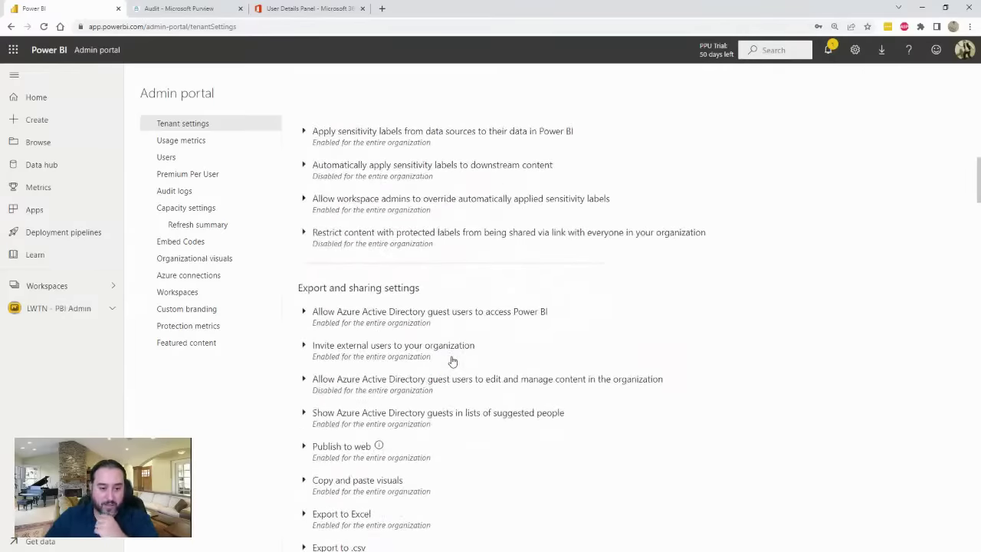
{"action": "scroll", "coordinate": [448, 352], "scroll_direction": "down", "scroll_amount": 3}
{"action": "mouse_move", "coordinate": [378, 297]}
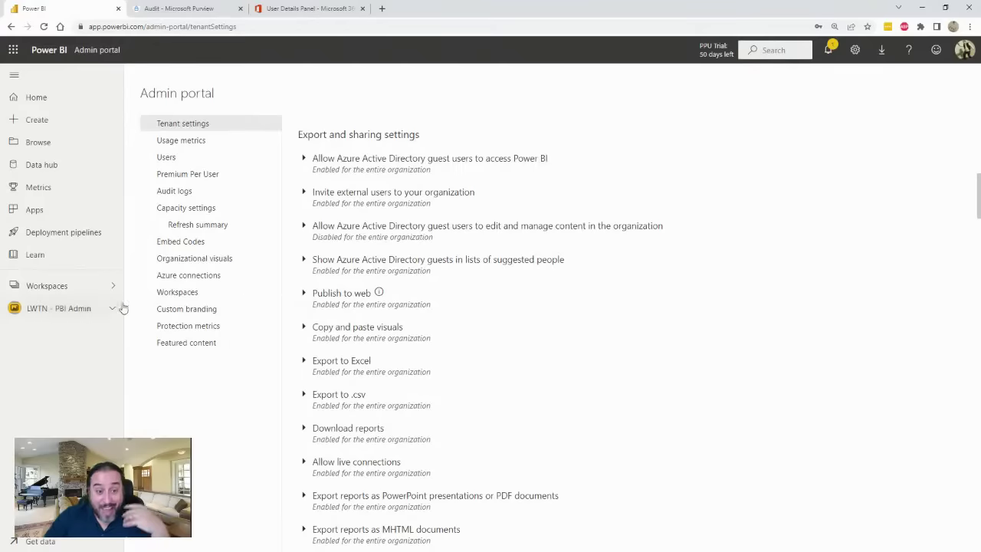
Open Customer Profitability Sample and preview File > Embed report > Publish to web without creating code
{"action": "left_click", "coordinate": [61, 308]}
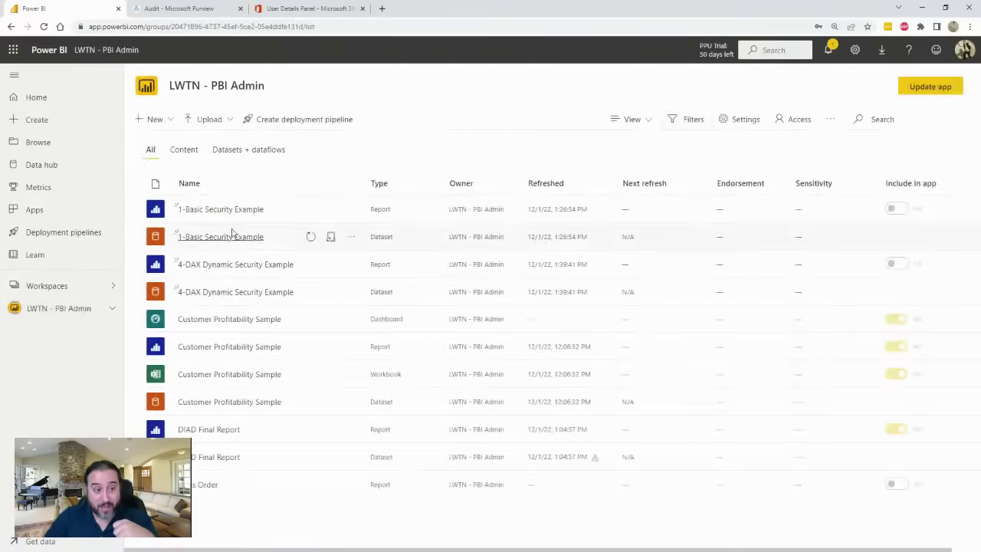
{"action": "left_click", "coordinate": [216, 347]}
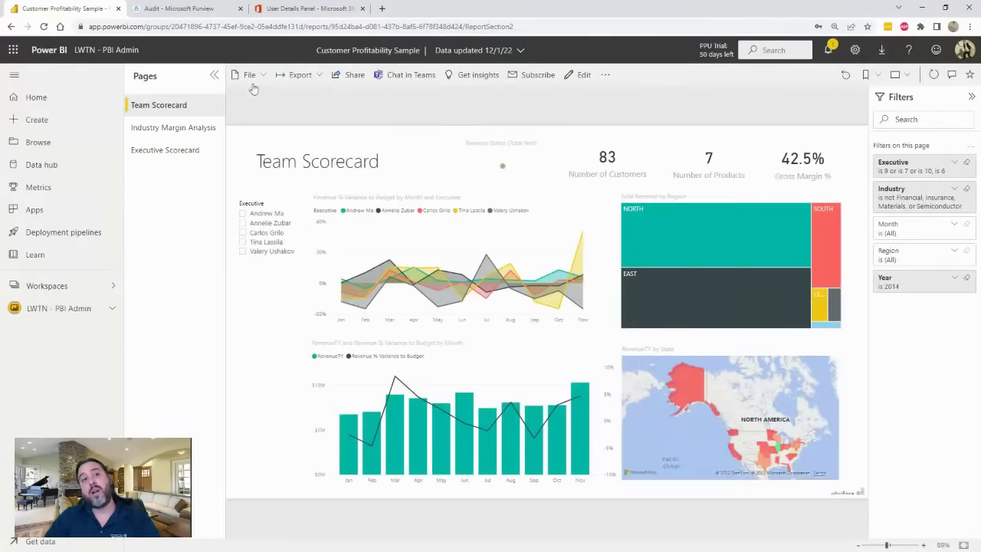
{"action": "left_click", "coordinate": [249, 74]}
{"action": "mouse_move", "coordinate": [265, 179]}
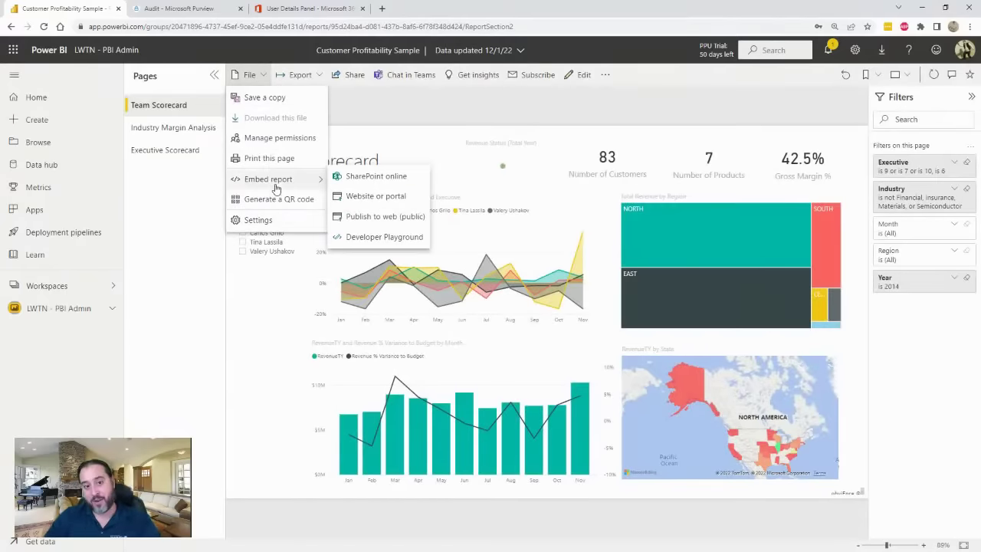
{"action": "left_click", "coordinate": [391, 218]}
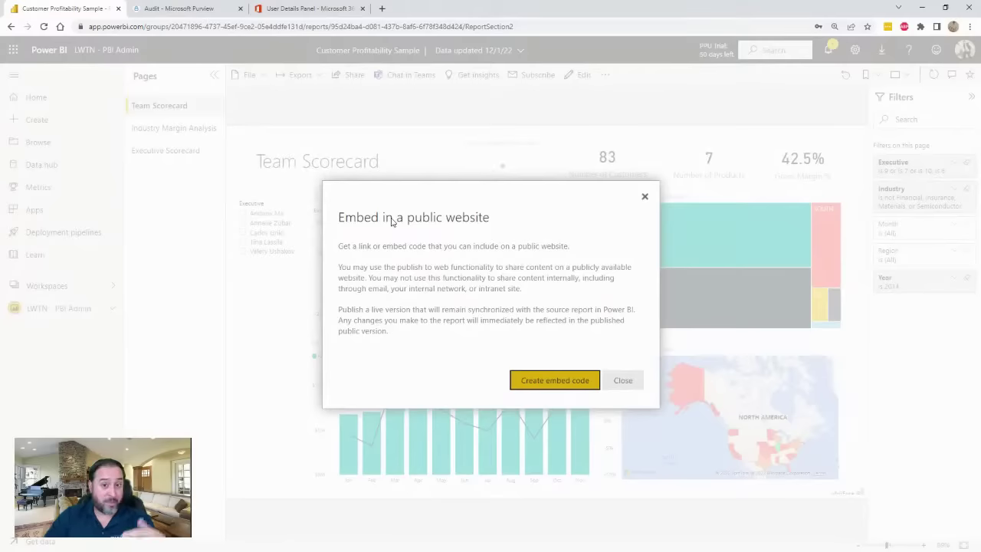
{"action": "left_click", "coordinate": [645, 196]}
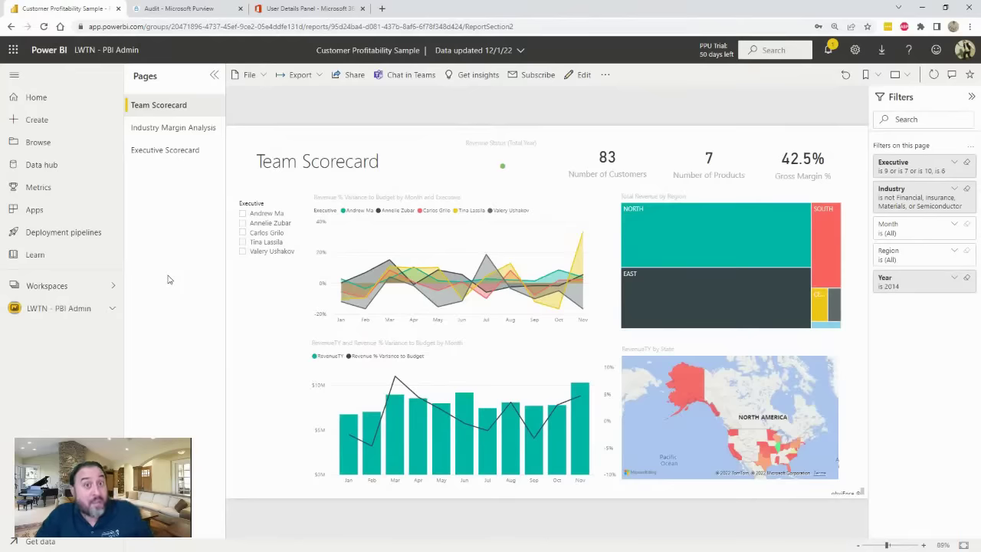
Bring up the organization's Embed codes list in the Admin portal
{"action": "left_click", "coordinate": [856, 50]}
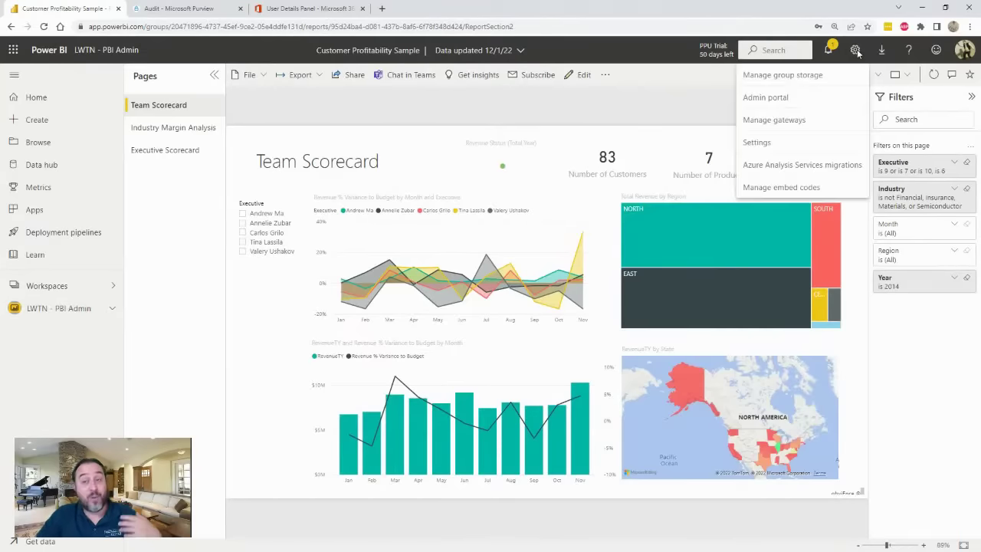
{"action": "left_click", "coordinate": [773, 99]}
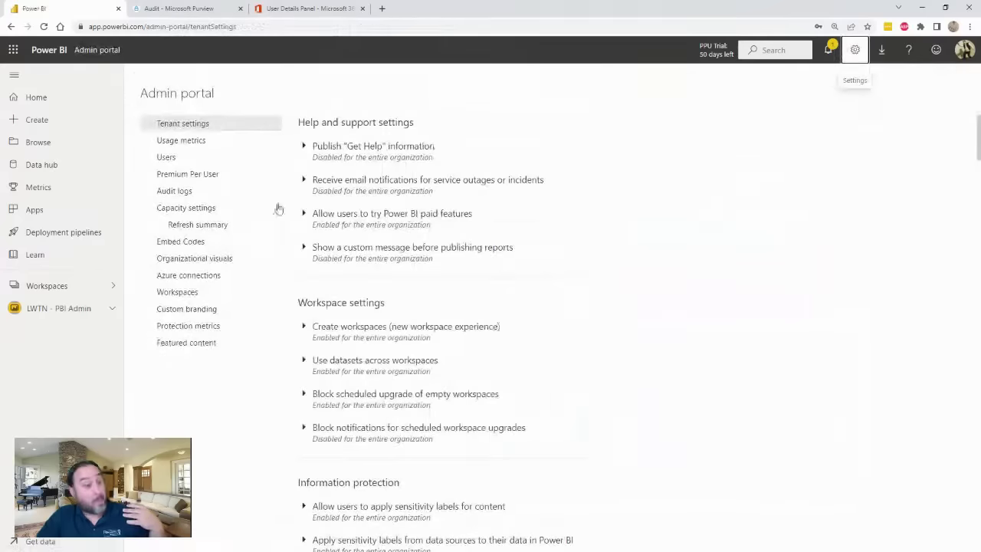
{"action": "scroll", "coordinate": [383, 341], "scroll_direction": "down", "scroll_amount": 5}
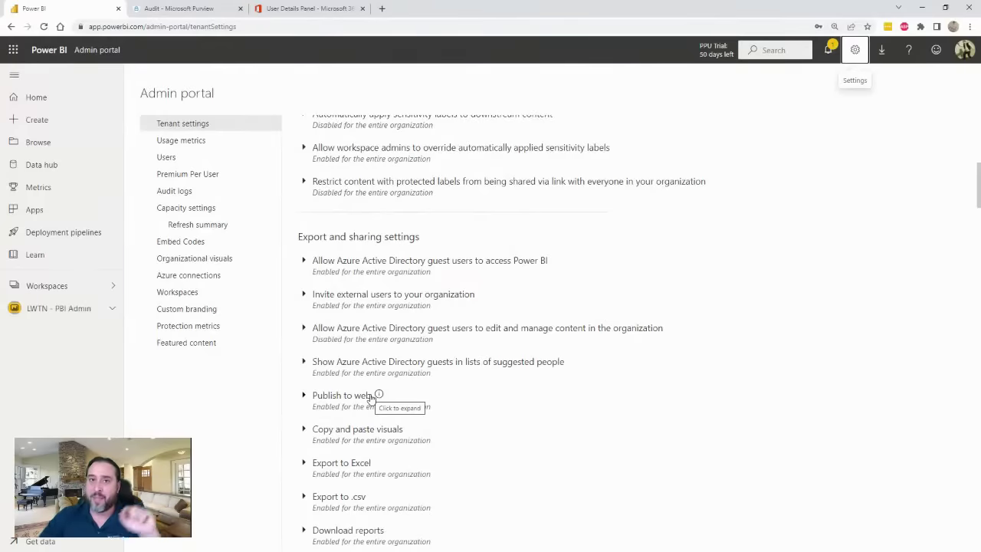
{"action": "left_click", "coordinate": [188, 242]}
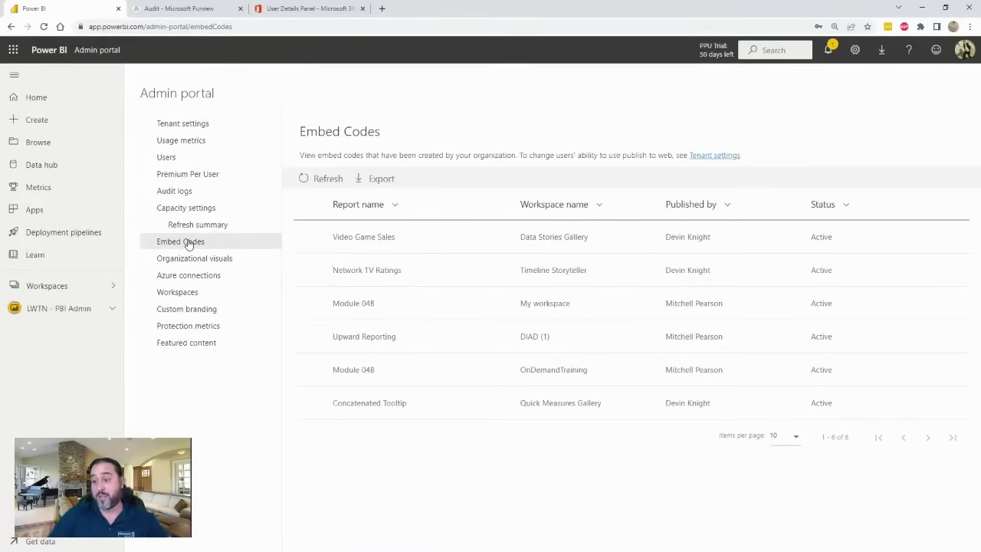
Show 100 embed codes per page, select Video Game Sales, then return to Tenant settings
{"action": "left_click", "coordinate": [797, 442]}
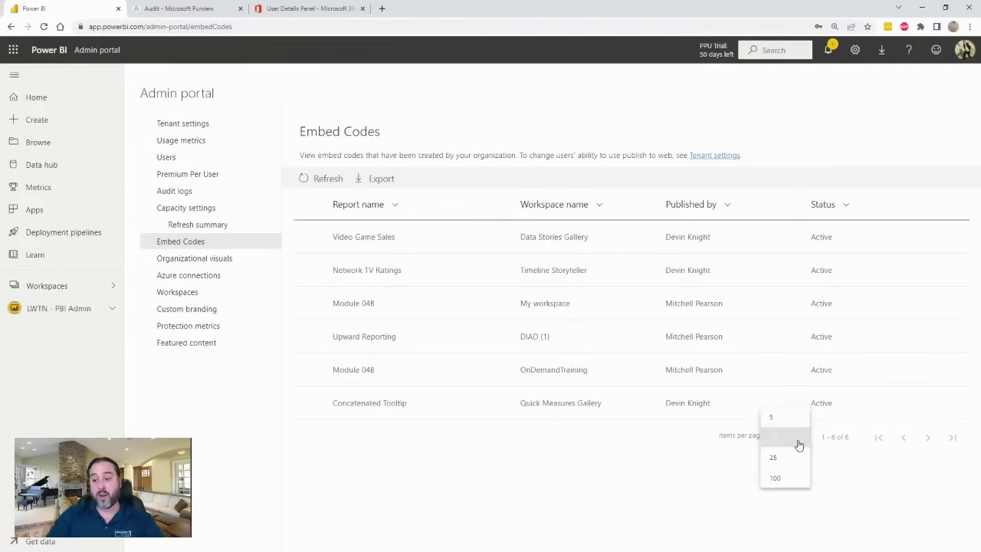
{"action": "left_click", "coordinate": [789, 476]}
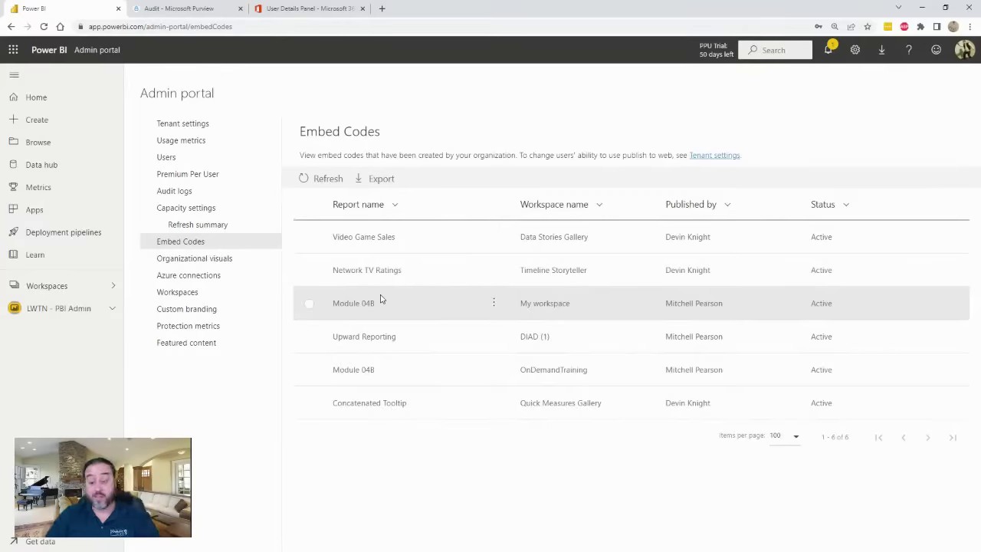
{"action": "left_click", "coordinate": [308, 237]}
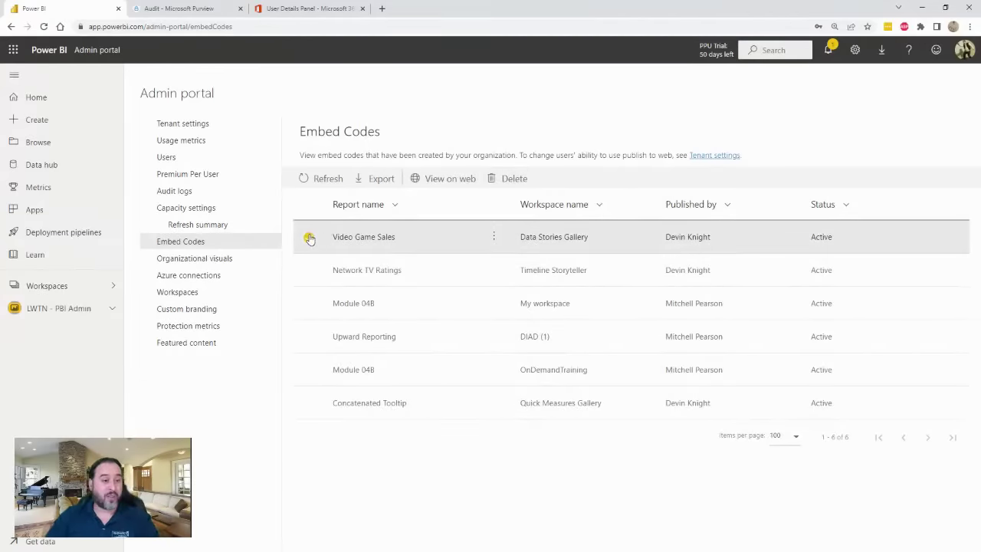
{"action": "left_click", "coordinate": [194, 131]}
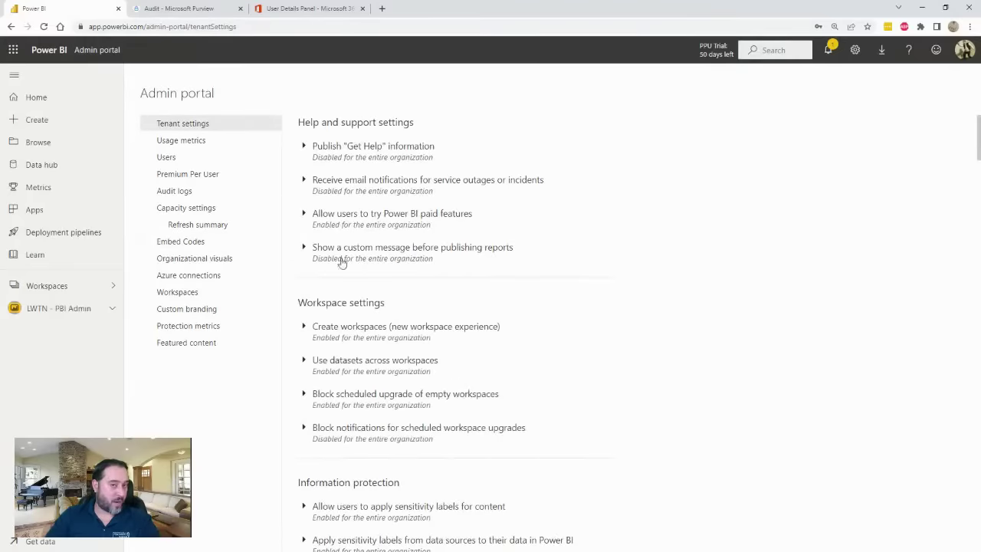
{"action": "scroll", "coordinate": [478, 390], "scroll_direction": "down", "scroll_amount": 3}
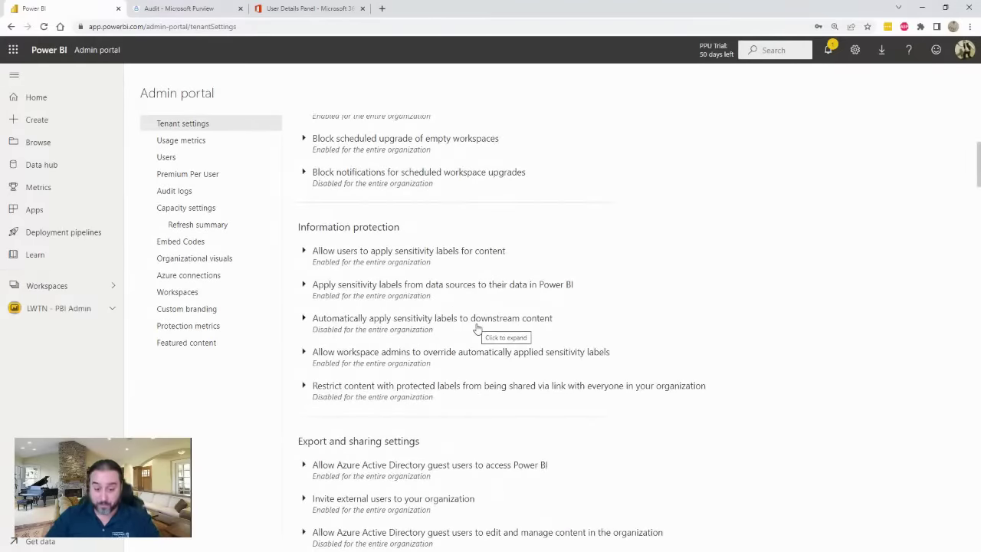
{"action": "scroll", "coordinate": [477, 330], "scroll_direction": "down", "scroll_amount": 3}
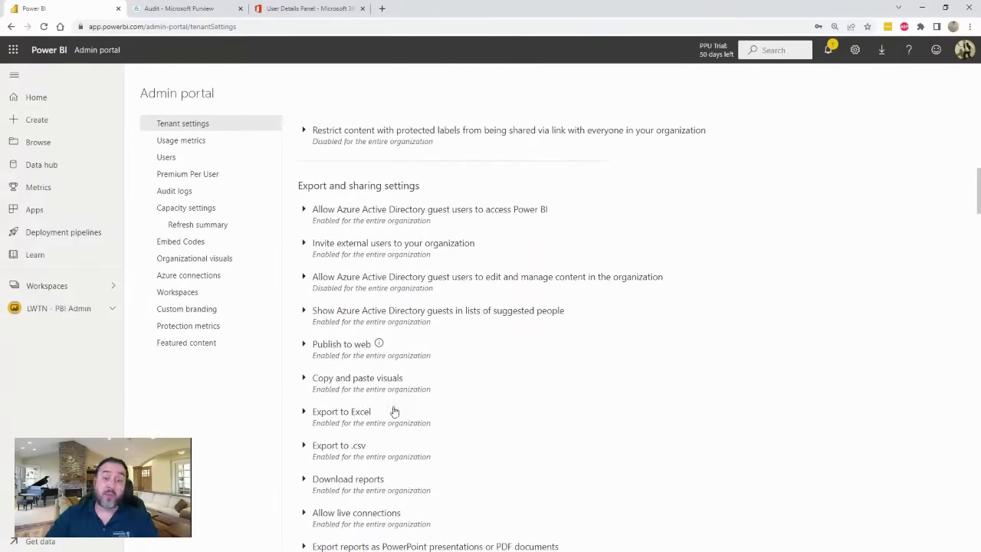
{"action": "scroll", "coordinate": [402, 396], "scroll_direction": "down", "scroll_amount": 1}
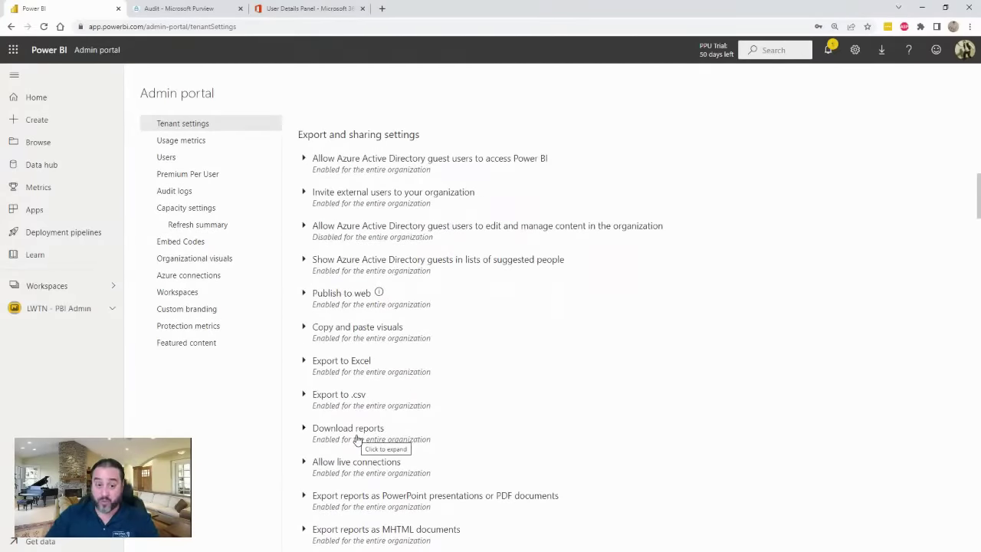
{"action": "scroll", "coordinate": [456, 410], "scroll_direction": "down", "scroll_amount": 3}
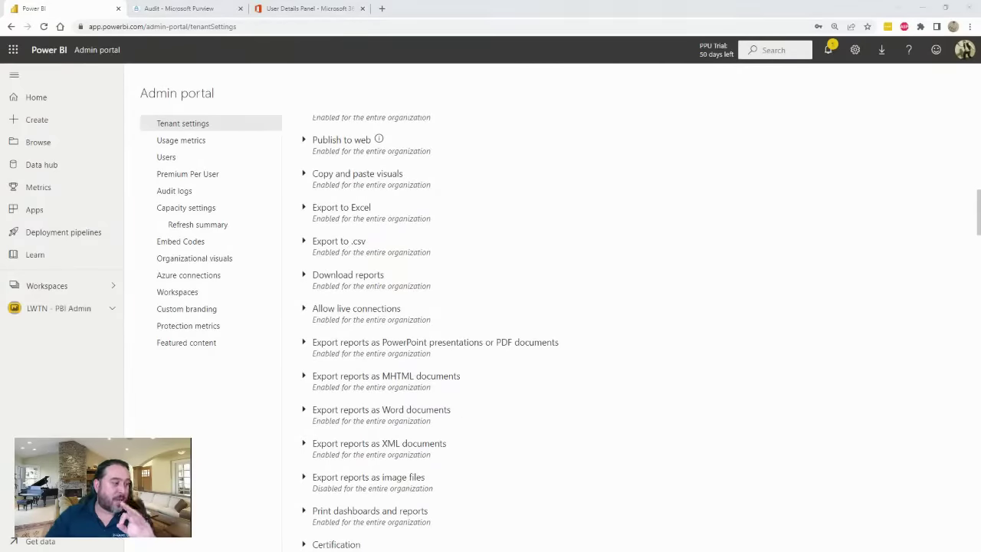
{"action": "scroll", "coordinate": [609, 444], "scroll_direction": "down", "scroll_amount": 2}
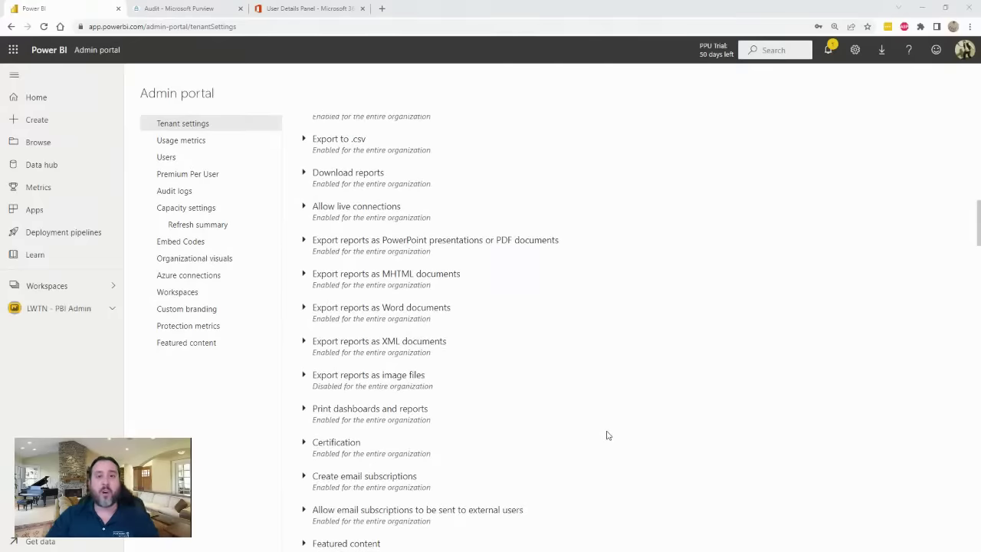
{"action": "scroll", "coordinate": [582, 445], "scroll_direction": "up", "scroll_amount": 6}
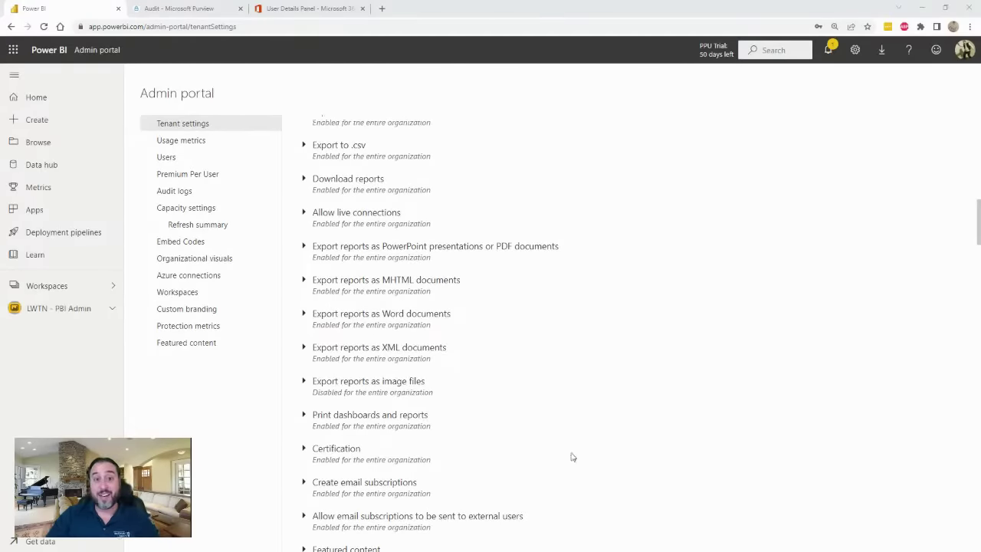
{"action": "scroll", "coordinate": [508, 262], "scroll_direction": "up", "scroll_amount": 3}
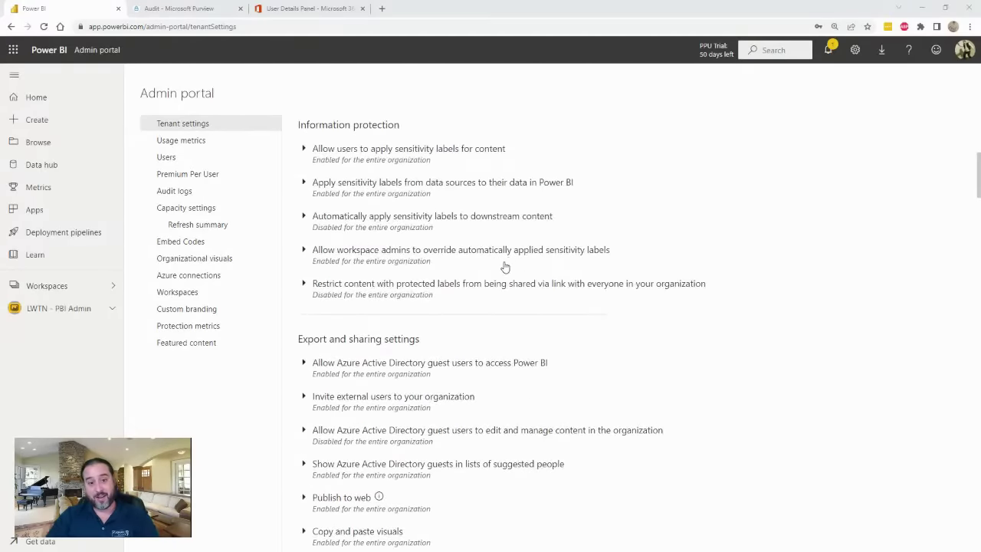
{"action": "scroll", "coordinate": [502, 261], "scroll_direction": "up", "scroll_amount": 4}
{"action": "left_click_drag", "start_coordinate": [435, 163], "coordinate": [467, 122]}
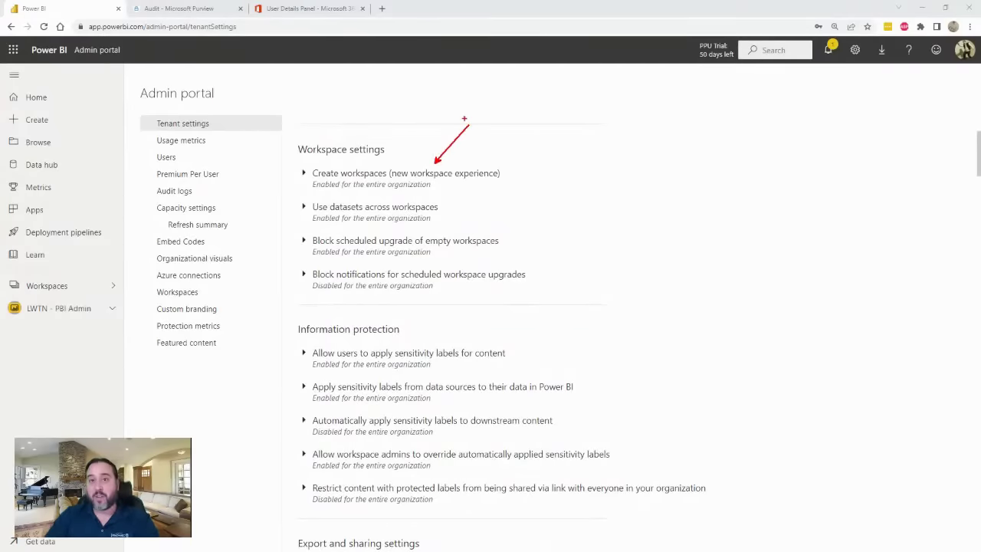
{"action": "key", "text": "Escape"}
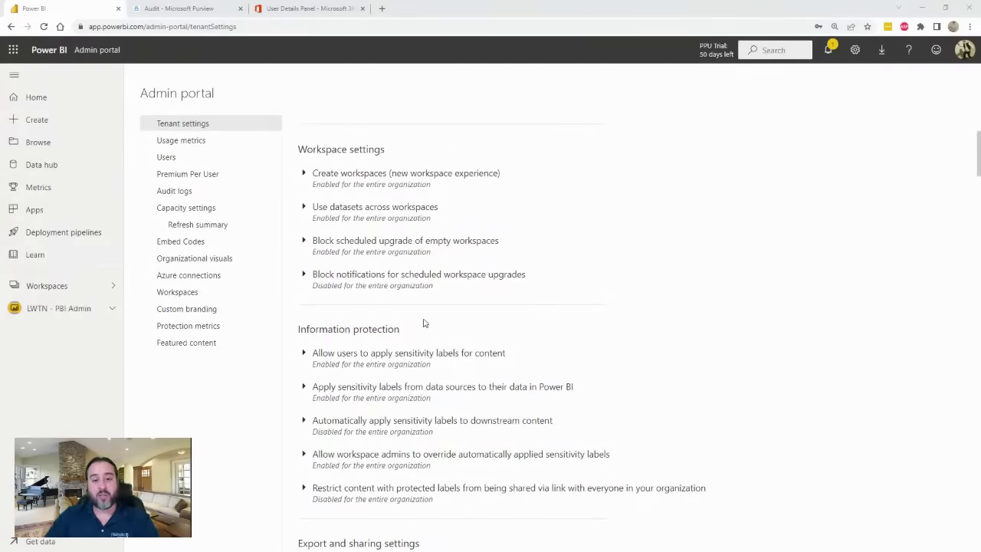
{"action": "scroll", "coordinate": [422, 322], "scroll_direction": "down", "scroll_amount": 3}
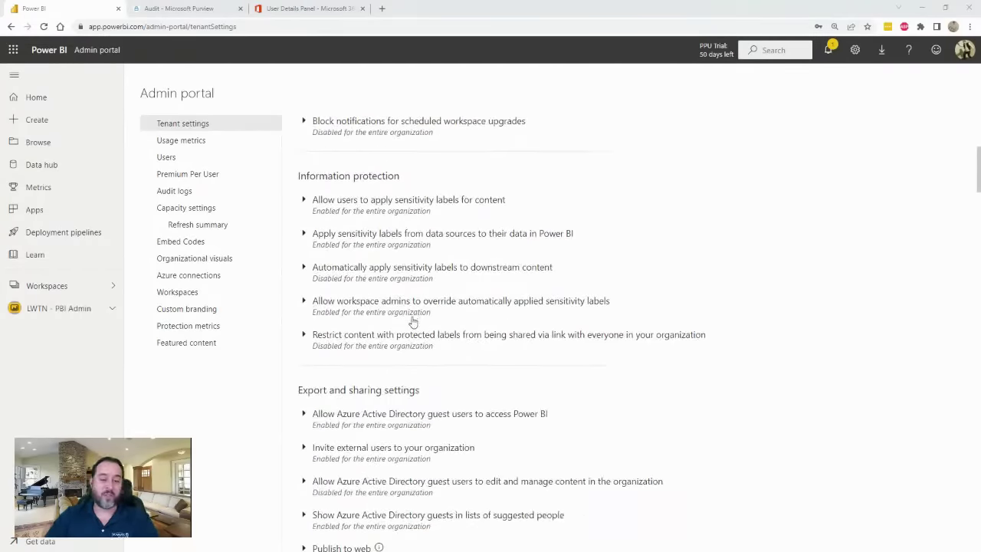
{"action": "scroll", "coordinate": [413, 318], "scroll_direction": "down", "scroll_amount": 3}
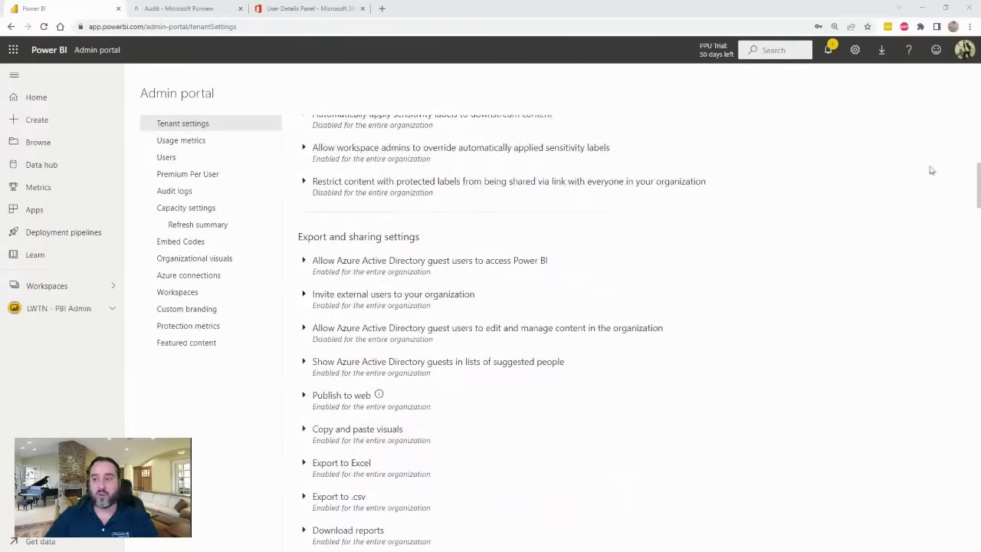
{"action": "left_click_drag", "start_coordinate": [977, 174], "coordinate": [970, 541]}
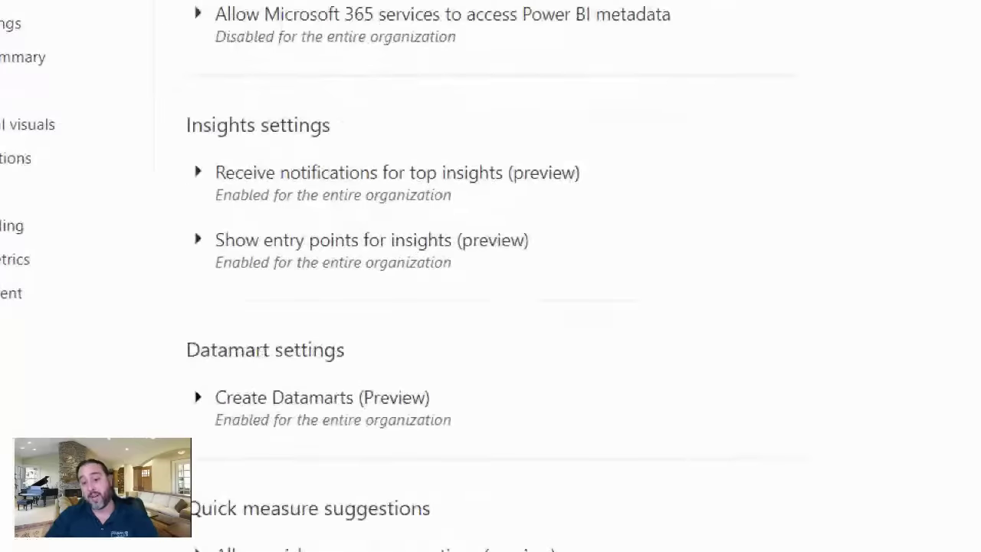
{"action": "left_click_drag", "start_coordinate": [403, 380], "coordinate": [456, 309]}
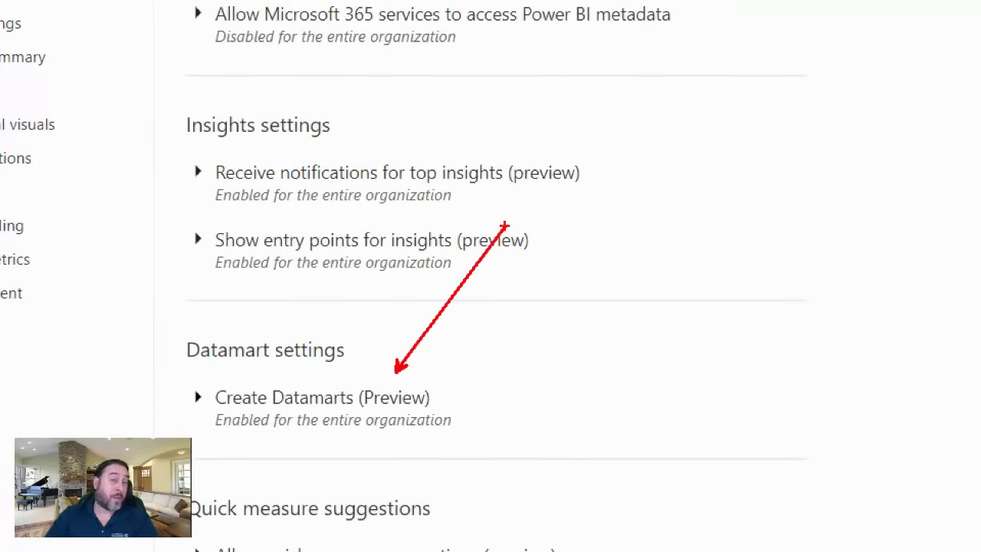
{"action": "key", "text": "Escape"}
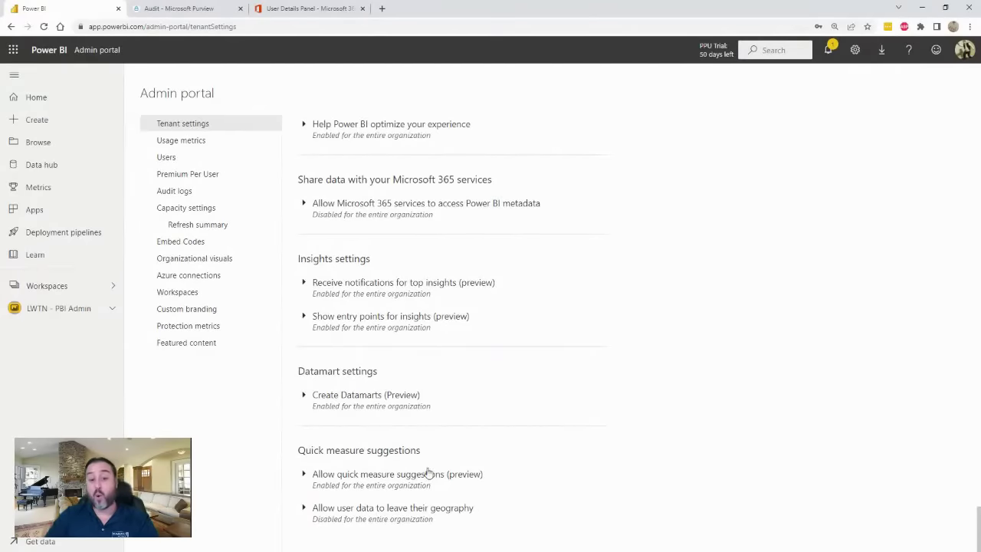
{"action": "key", "text": "ctrl+2"}
{"action": "left_click_drag", "start_coordinate": [455, 468], "coordinate": [488, 437]}
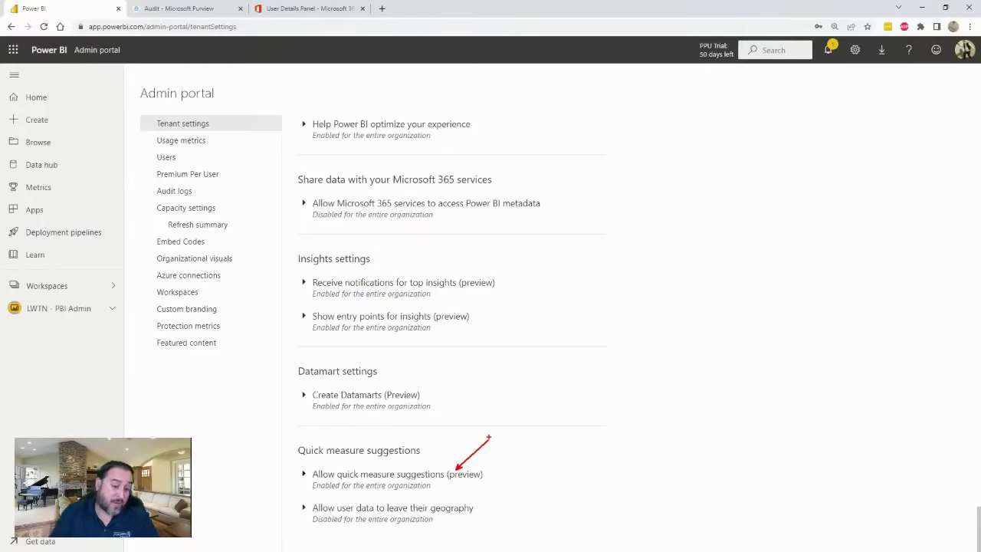
{"action": "key", "text": "Escape"}
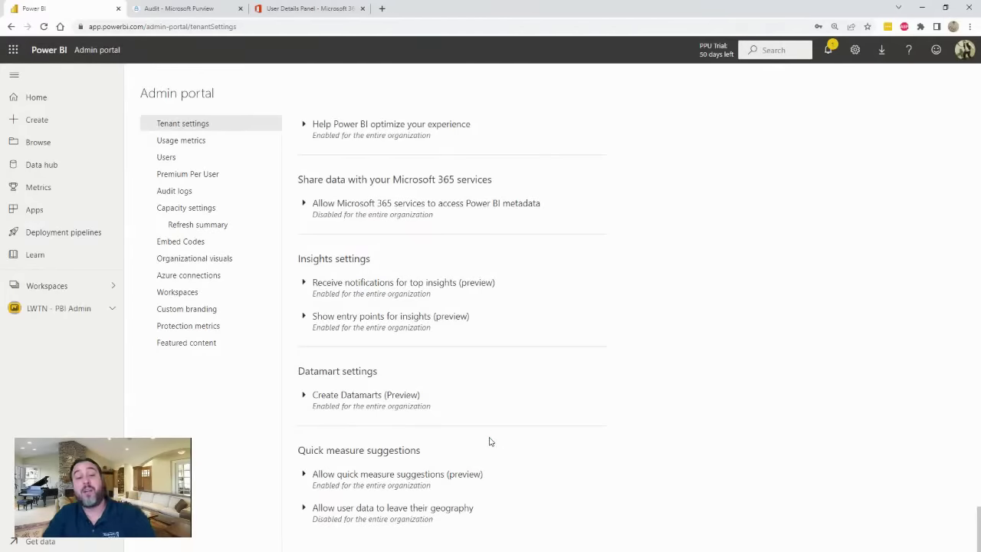
{"action": "scroll", "coordinate": [514, 375], "scroll_direction": "up", "scroll_amount": 3}
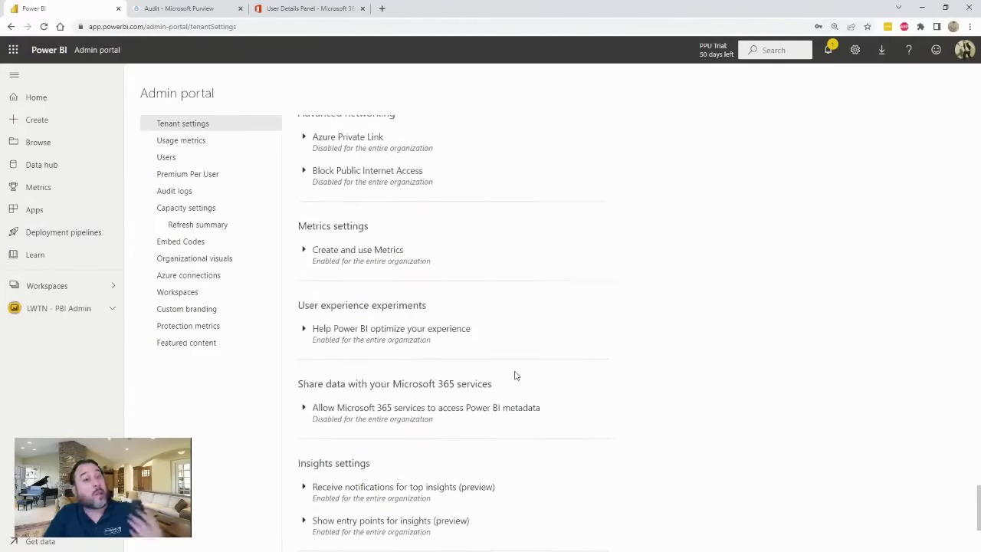
{"action": "scroll", "coordinate": [515, 376], "scroll_direction": "up", "scroll_amount": 1}
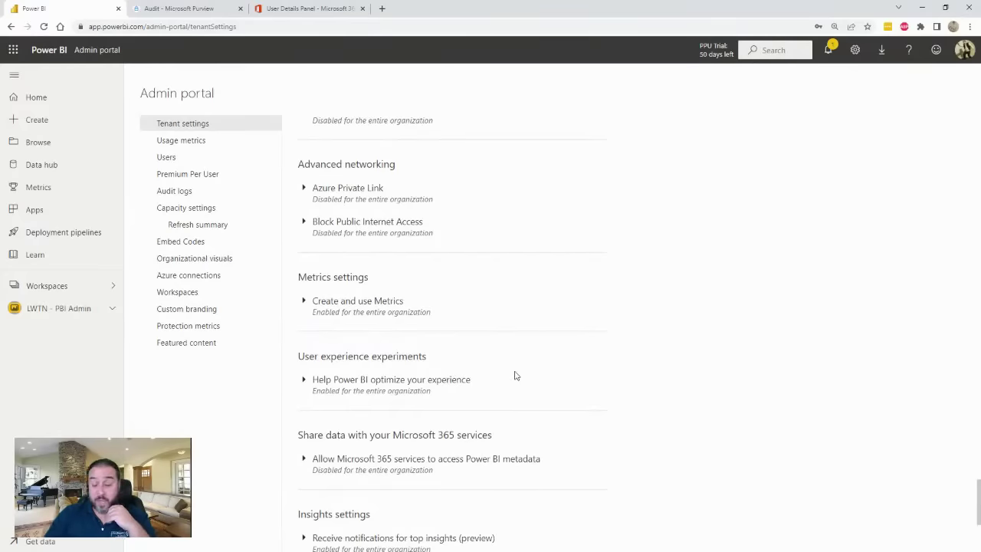
Open DIAD Final Report in LWTN - PBI Admin and view its usage metrics report
{"action": "left_click", "coordinate": [199, 146]}
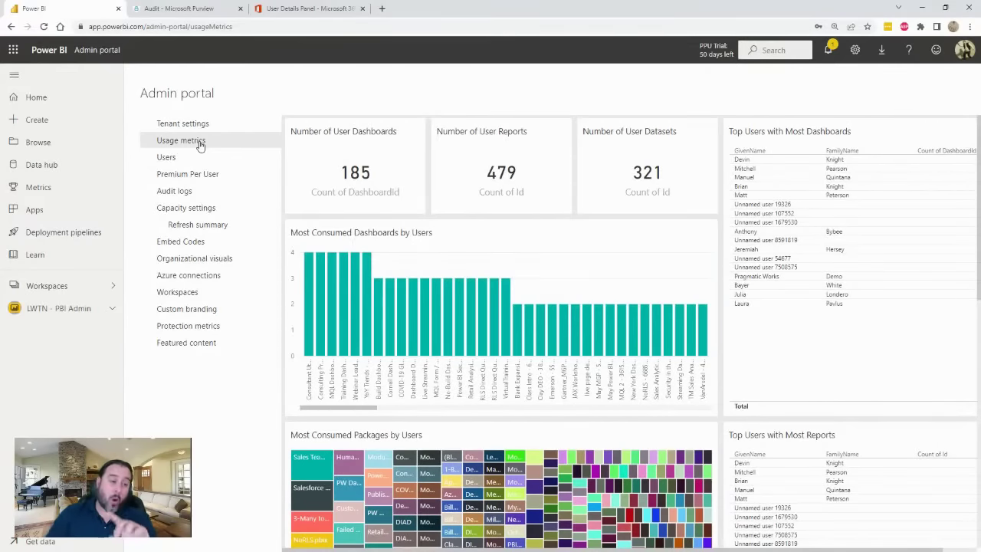
{"action": "left_click", "coordinate": [73, 309]}
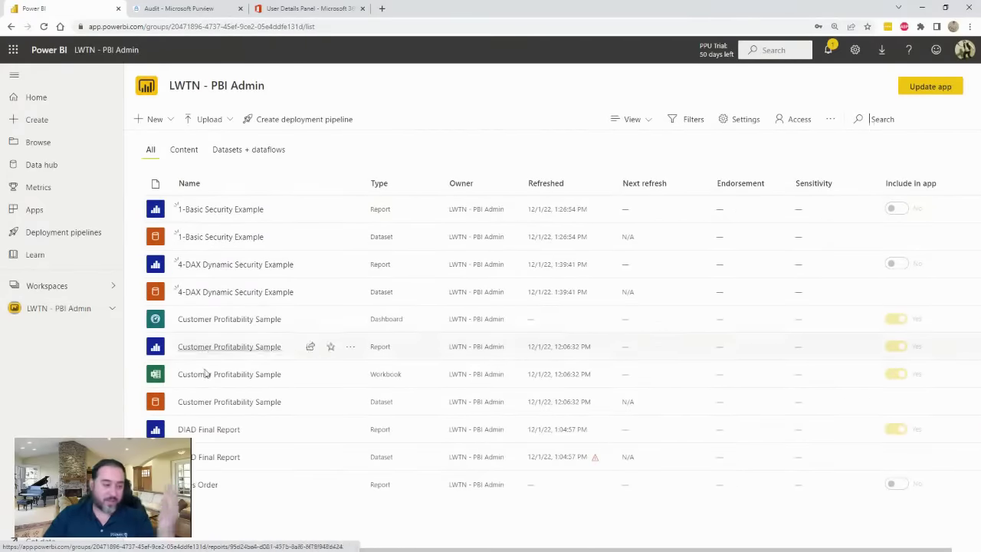
{"action": "left_click", "coordinate": [213, 429]}
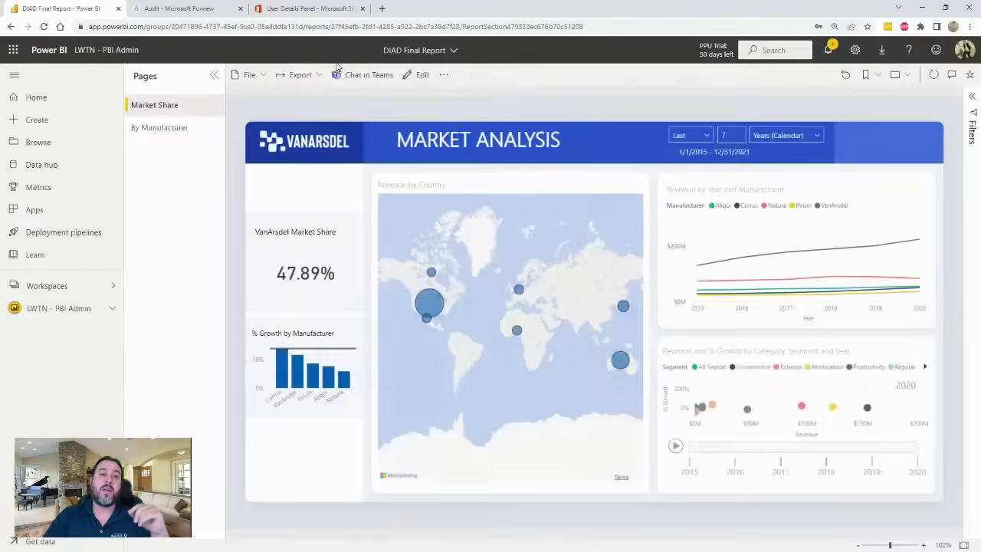
{"action": "left_click", "coordinate": [604, 75]}
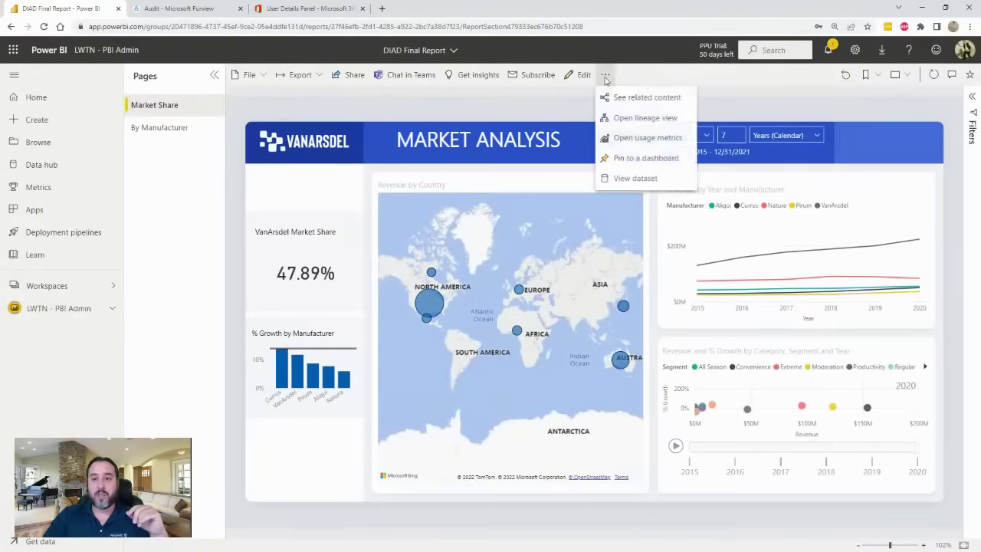
{"action": "left_click", "coordinate": [621, 138]}
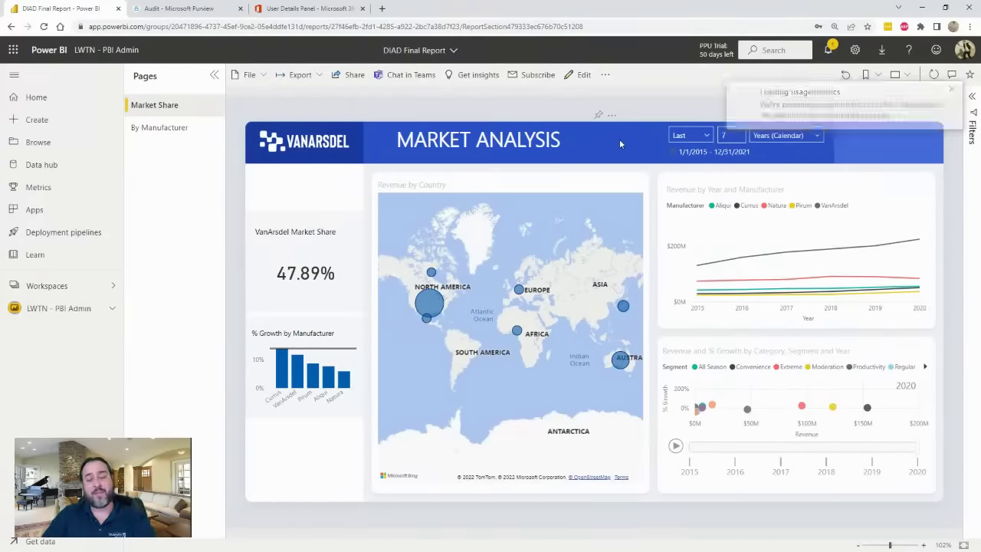
{"action": "left_click", "coordinate": [844, 127]}
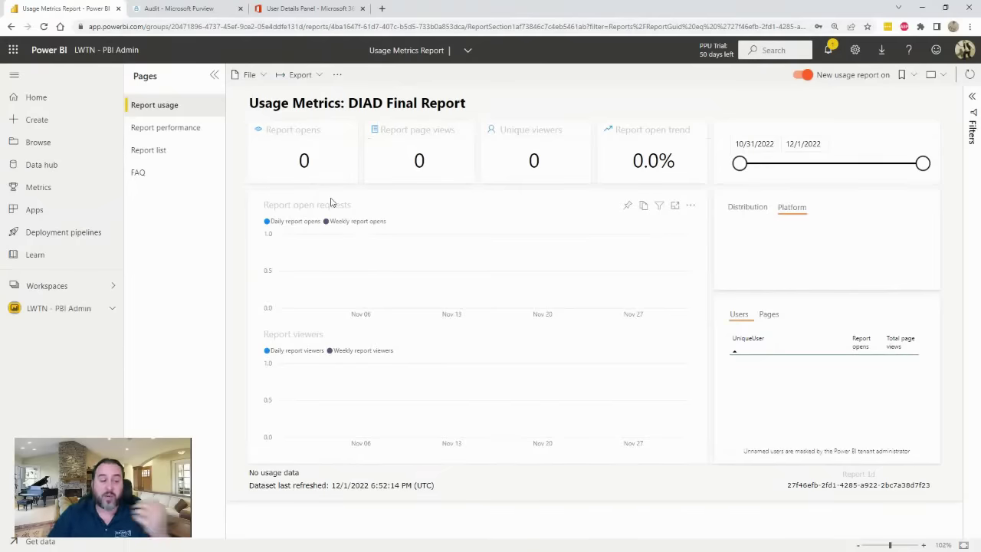
Return to the Admin portal and view its Users page
{"action": "left_click", "coordinate": [855, 50]}
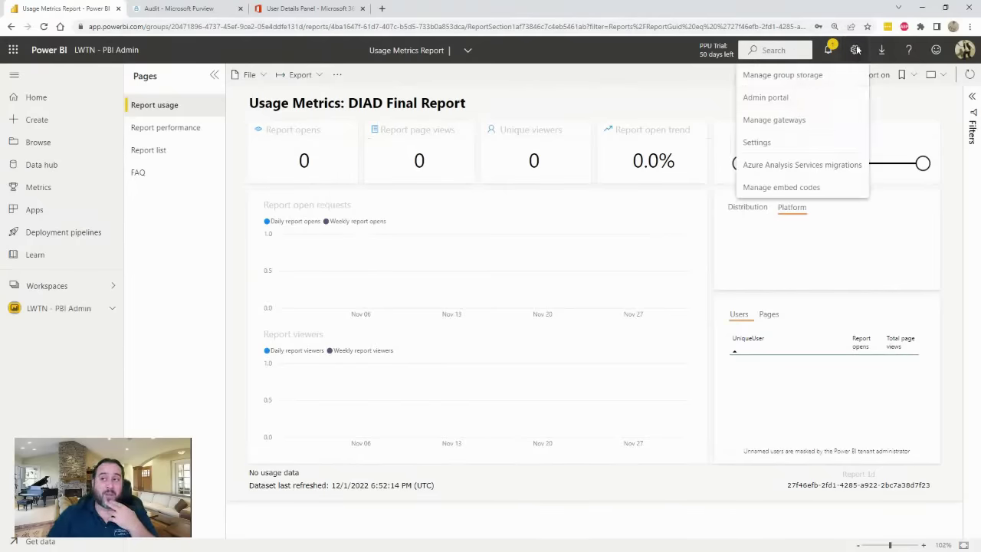
{"action": "left_click", "coordinate": [792, 103]}
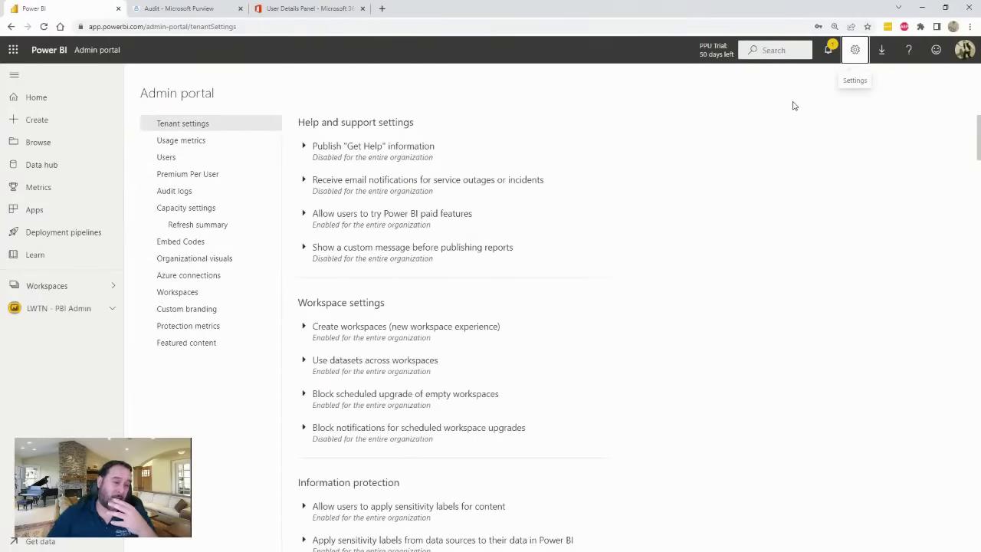
{"action": "left_click", "coordinate": [166, 158]}
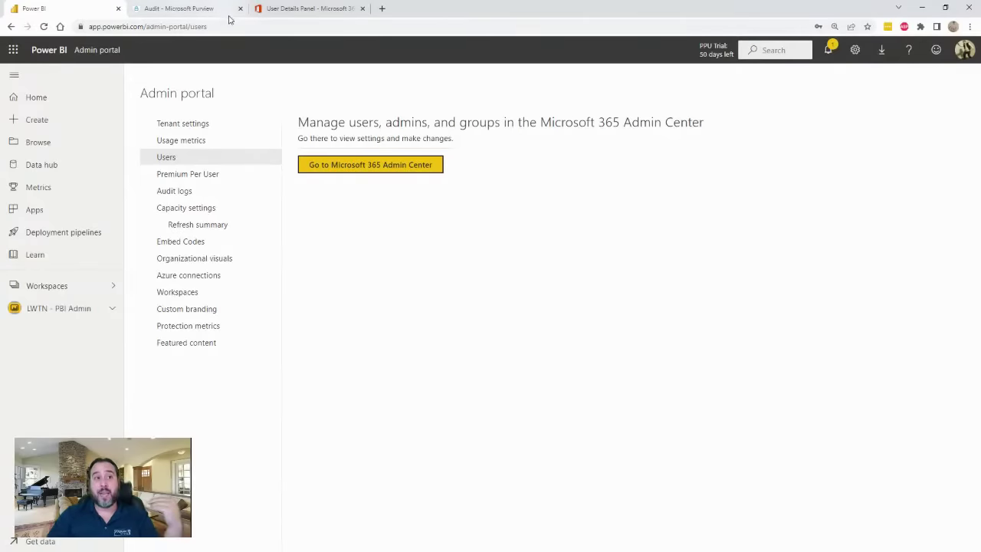
Follow the Admin portal's Audit logs link to the Microsoft Purview audit search
{"action": "left_click", "coordinate": [305, 8]}
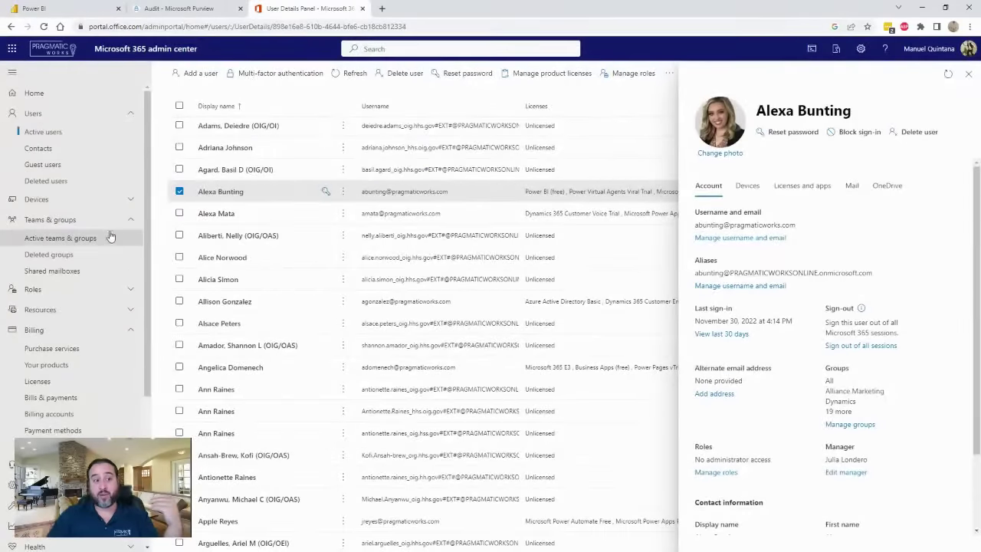
{"action": "left_click", "coordinate": [203, 8]}
{"action": "left_click", "coordinate": [86, 11]}
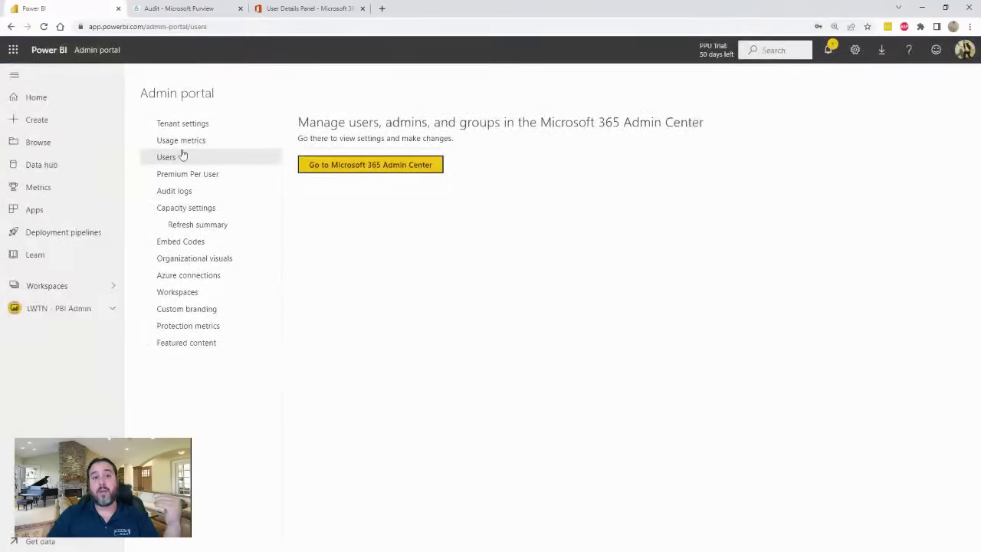
{"action": "left_click", "coordinate": [186, 191]}
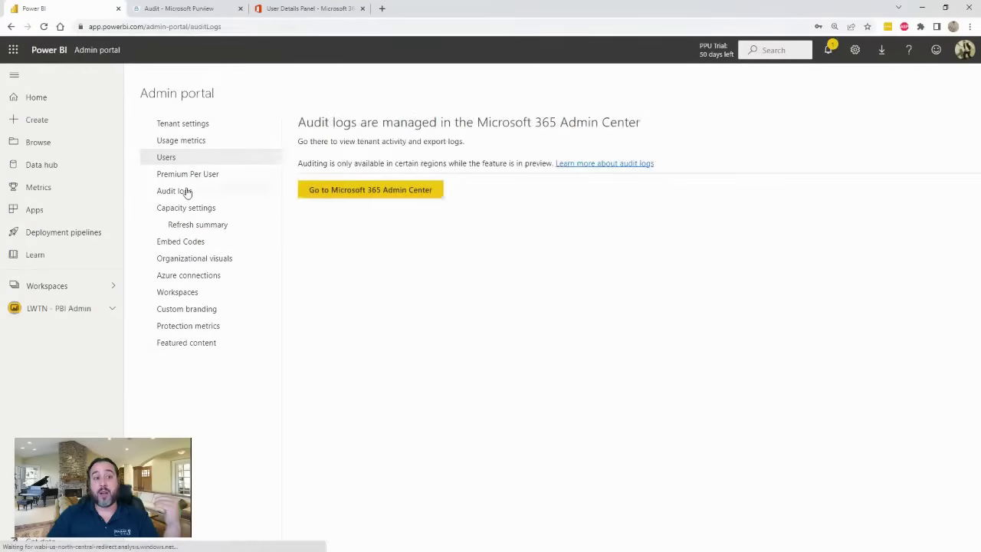
{"action": "left_click", "coordinate": [385, 190]}
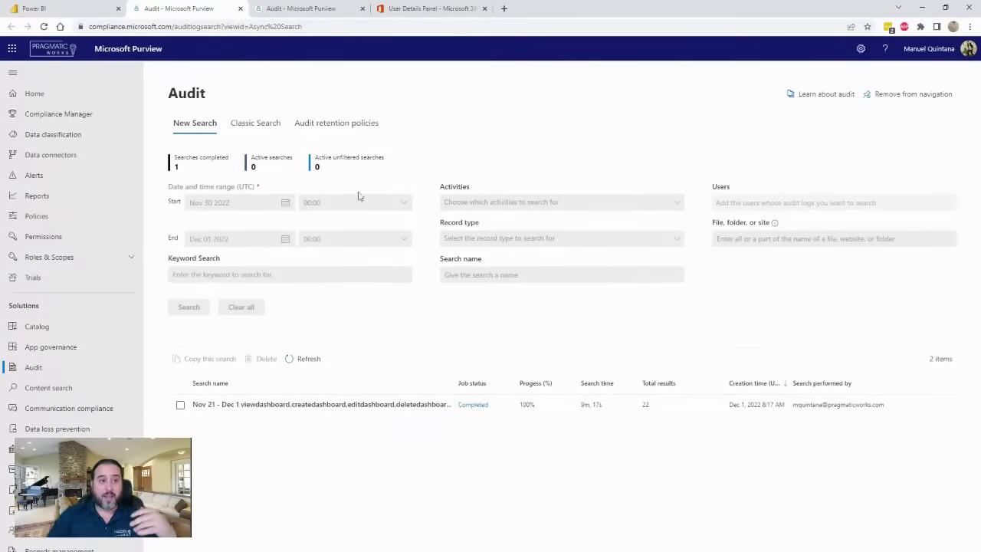
{"action": "left_click", "coordinate": [242, 124]}
{"action": "left_click", "coordinate": [191, 124]}
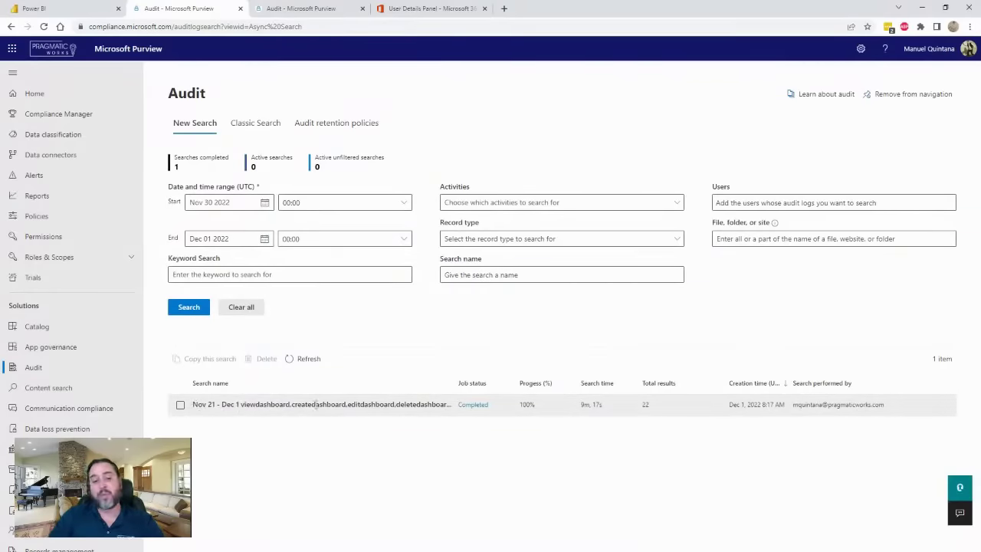
{"action": "left_click_drag", "start_coordinate": [431, 404], "coordinate": [443, 403]}
{"action": "left_click", "coordinate": [443, 404]}
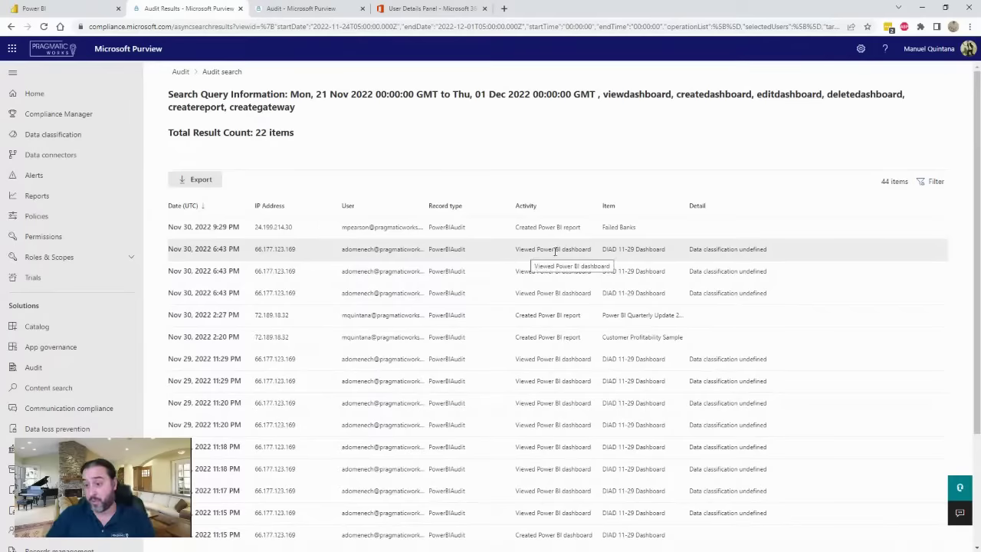
{"action": "scroll", "coordinate": [555, 252], "scroll_direction": "down", "scroll_amount": 3}
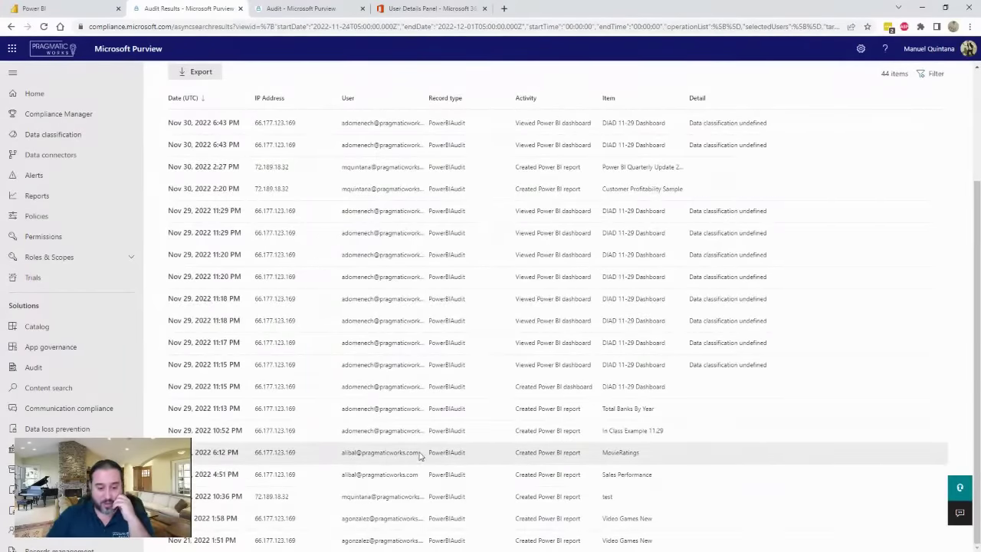
{"action": "scroll", "coordinate": [420, 456], "scroll_direction": "up", "scroll_amount": 2}
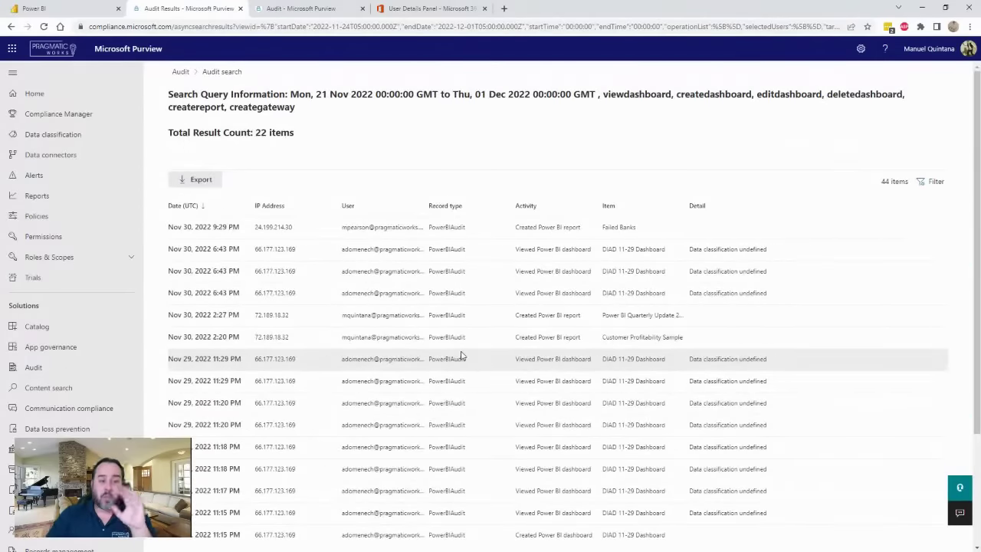
{"action": "left_click", "coordinate": [222, 73]}
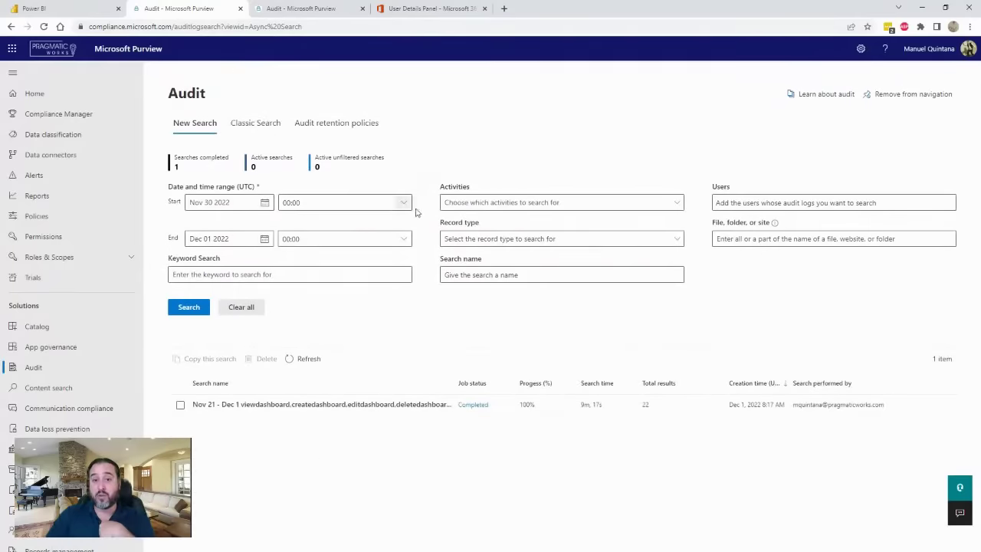
{"action": "left_click", "coordinate": [473, 203]}
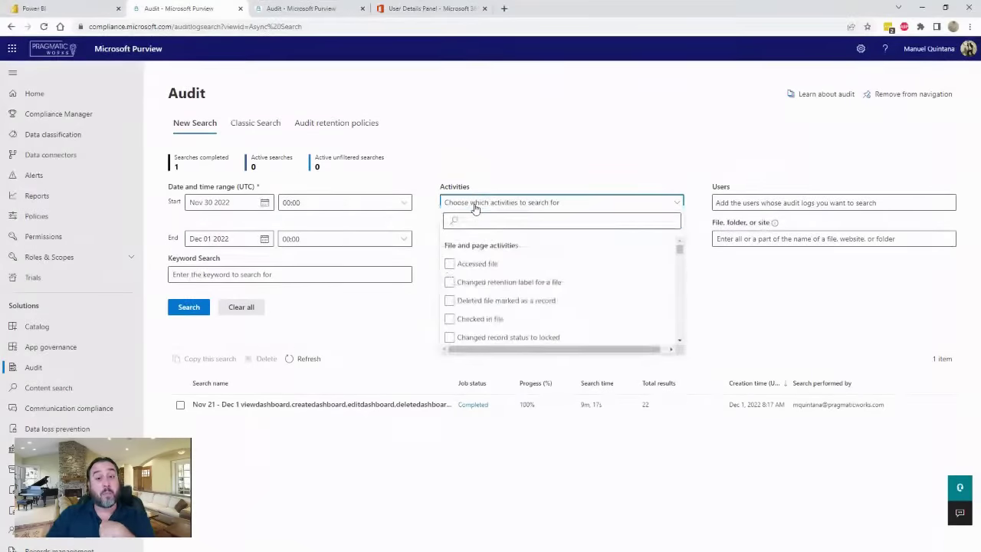
{"action": "scroll", "coordinate": [562, 269], "scroll_direction": "down", "scroll_amount": 3}
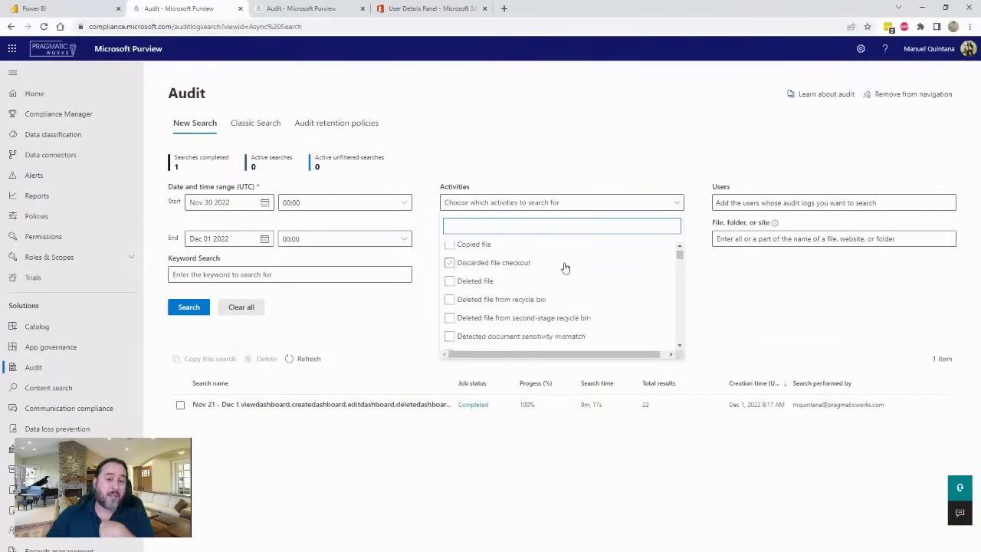
{"action": "scroll", "coordinate": [565, 267], "scroll_direction": "down", "scroll_amount": 8}
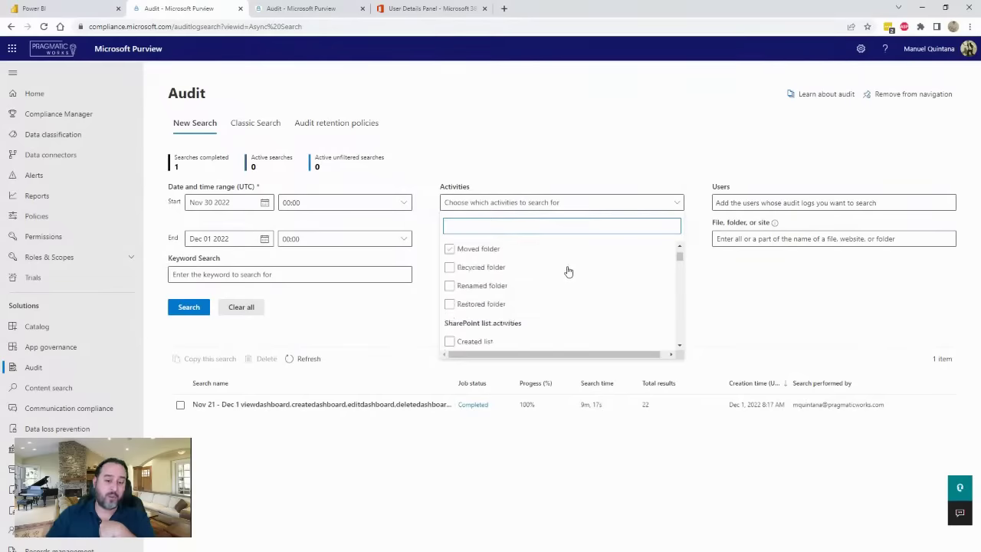
{"action": "scroll", "coordinate": [568, 271], "scroll_direction": "down", "scroll_amount": 10}
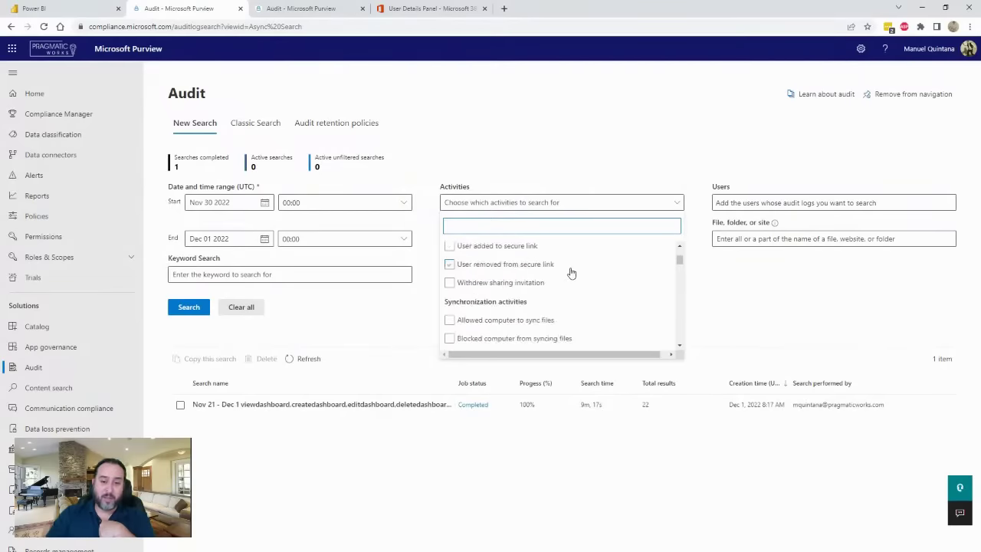
{"action": "scroll", "coordinate": [570, 272], "scroll_direction": "down", "scroll_amount": 8}
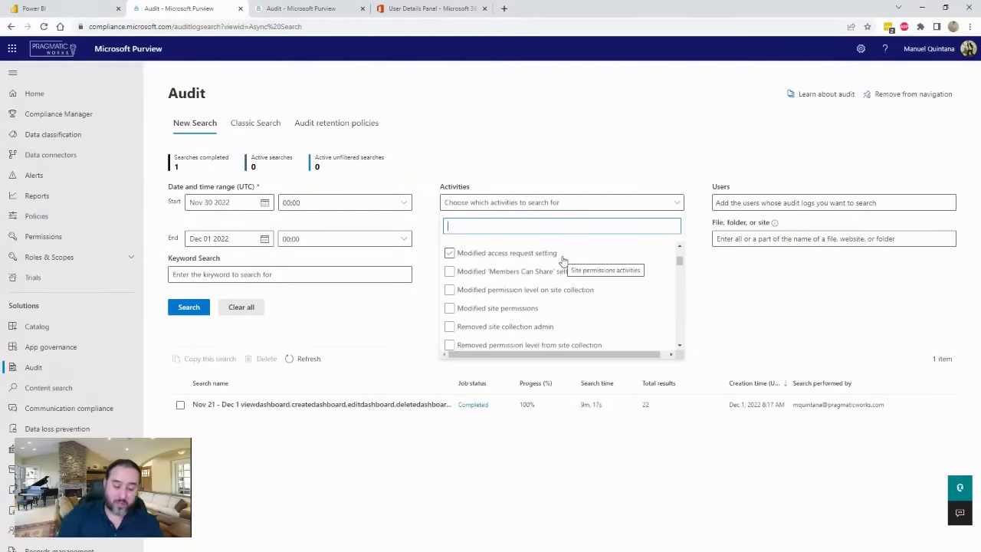
{"action": "type", "text": "power bi"}
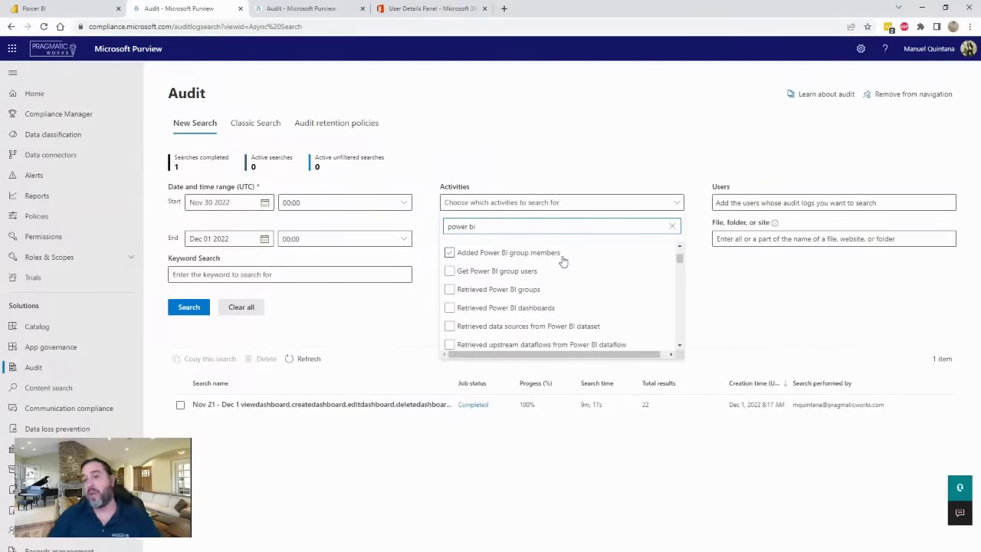
{"action": "scroll", "coordinate": [562, 262], "scroll_direction": "up", "scroll_amount": 5}
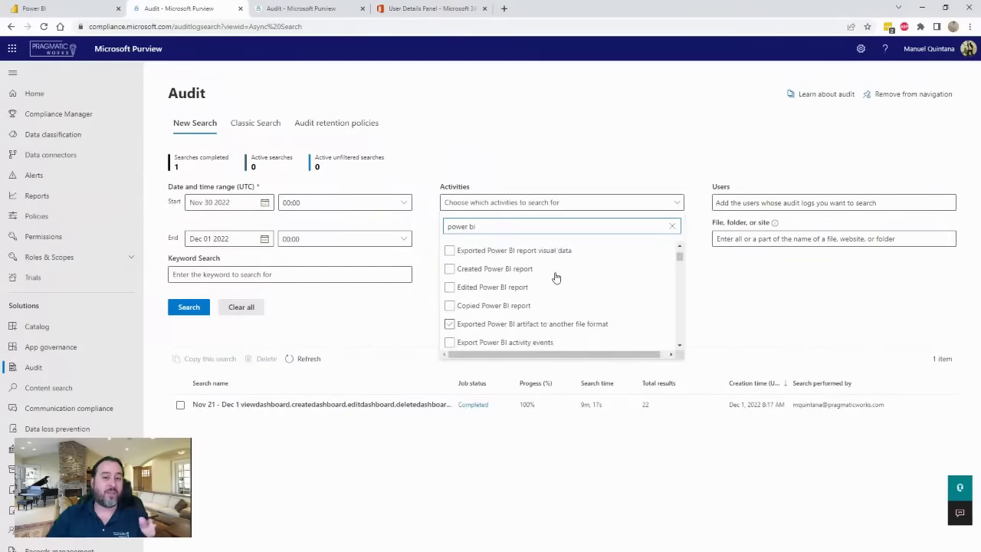
{"action": "scroll", "coordinate": [555, 276], "scroll_direction": "up", "scroll_amount": 6}
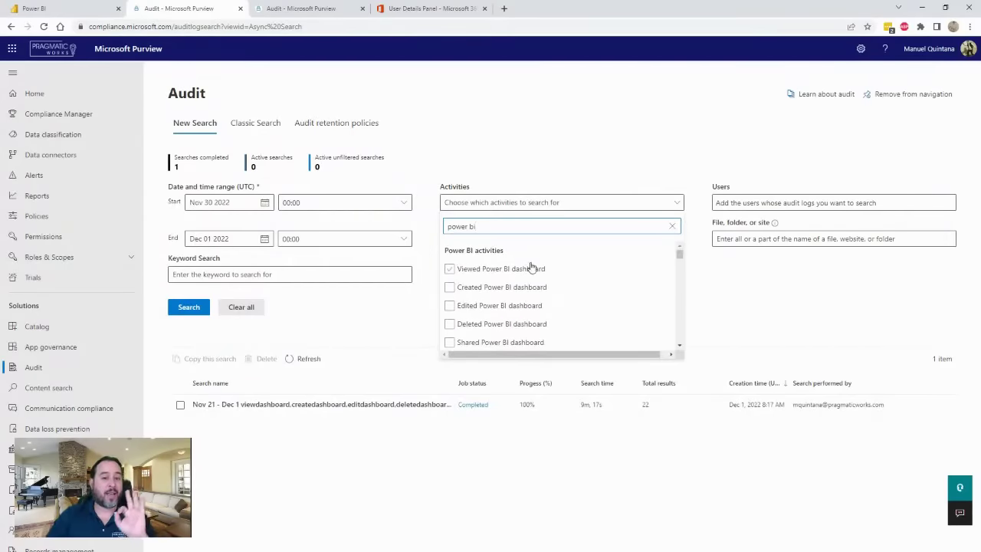
{"action": "scroll", "coordinate": [532, 276], "scroll_direction": "down", "scroll_amount": 3}
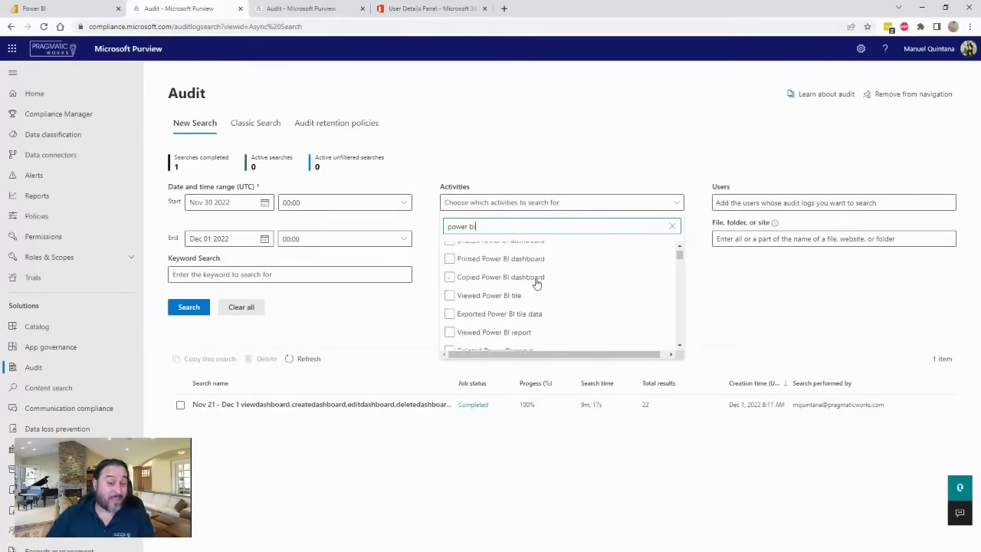
{"action": "scroll", "coordinate": [536, 285], "scroll_direction": "down", "scroll_amount": 3}
{"action": "left_click", "coordinate": [535, 288]}
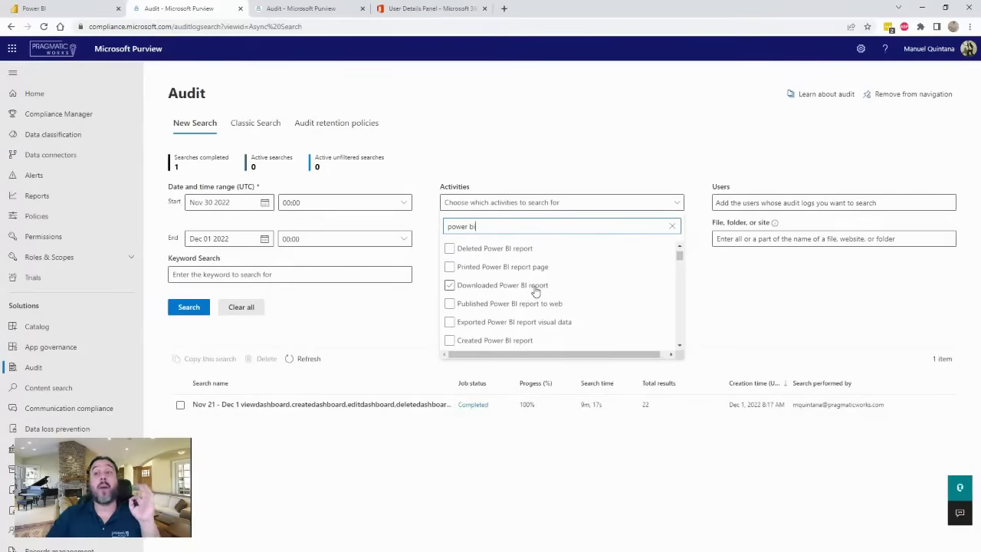
{"action": "scroll", "coordinate": [543, 283], "scroll_direction": "down", "scroll_amount": 1}
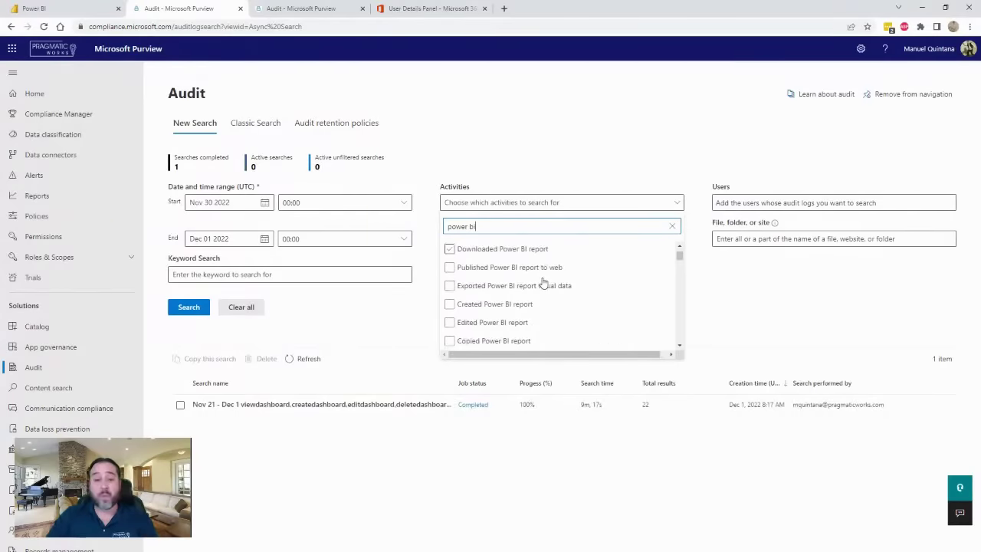
{"action": "scroll", "coordinate": [542, 283], "scroll_direction": "down", "scroll_amount": 3}
{"action": "left_click", "coordinate": [542, 281]}
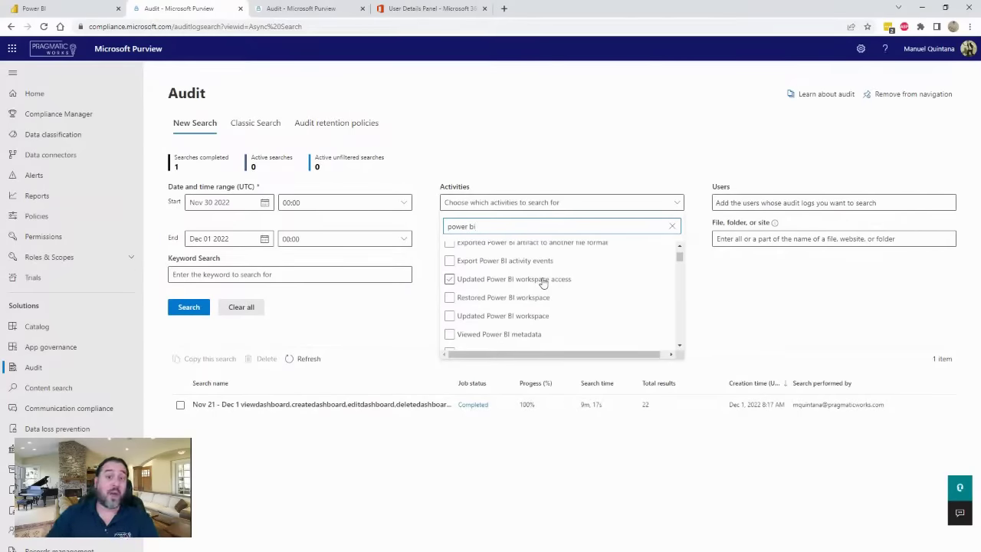
{"action": "scroll", "coordinate": [543, 282], "scroll_direction": "down", "scroll_amount": 1}
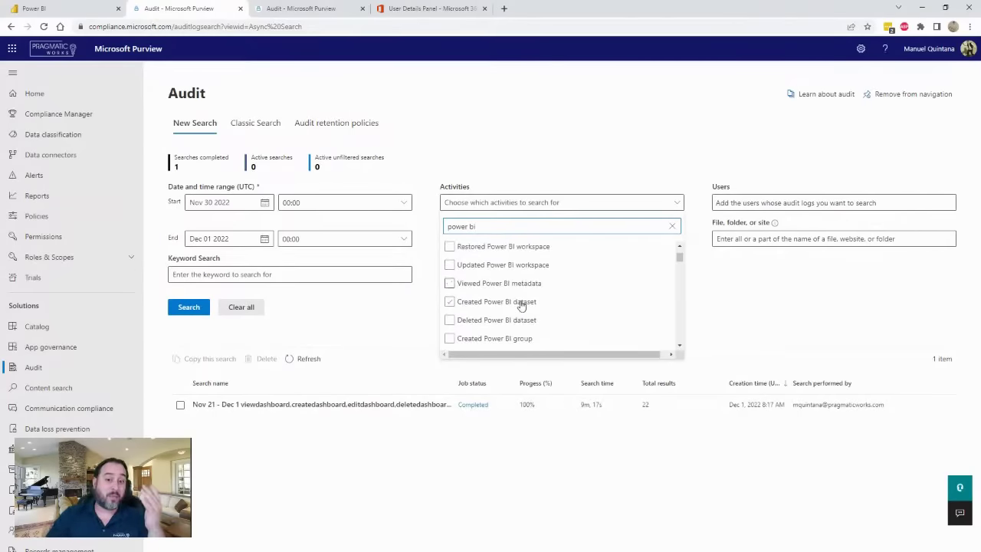
{"action": "scroll", "coordinate": [526, 298], "scroll_direction": "down", "scroll_amount": 1}
{"action": "scroll", "coordinate": [552, 280], "scroll_direction": "down", "scroll_amount": 1}
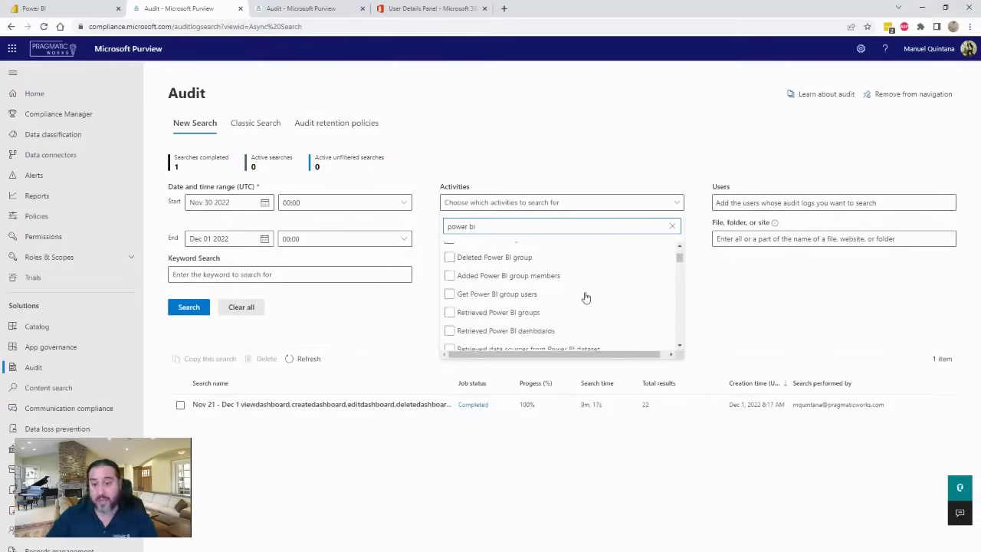
{"action": "scroll", "coordinate": [585, 297], "scroll_direction": "down", "scroll_amount": 2}
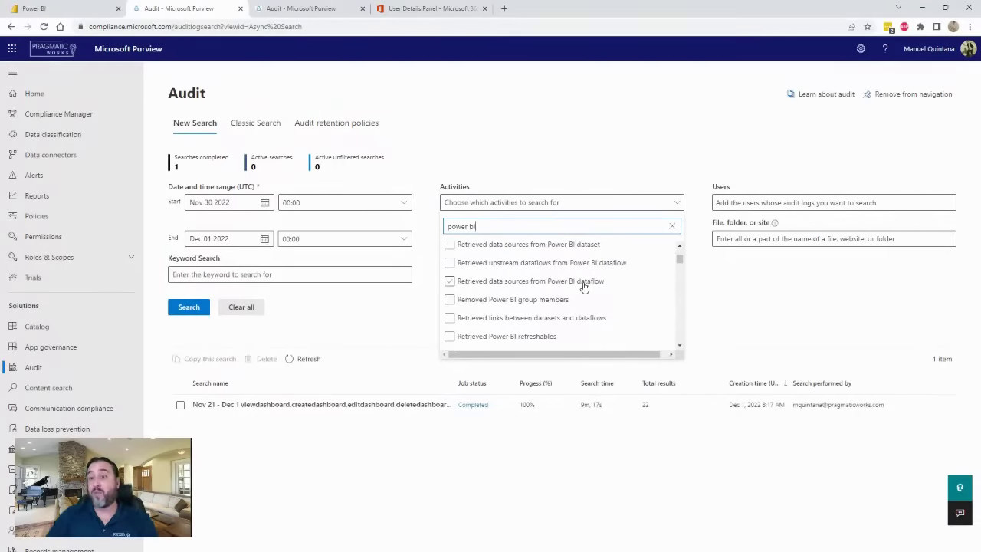
{"action": "scroll", "coordinate": [585, 276], "scroll_direction": "down", "scroll_amount": 1}
{"action": "scroll", "coordinate": [586, 271], "scroll_direction": "down", "scroll_amount": 2}
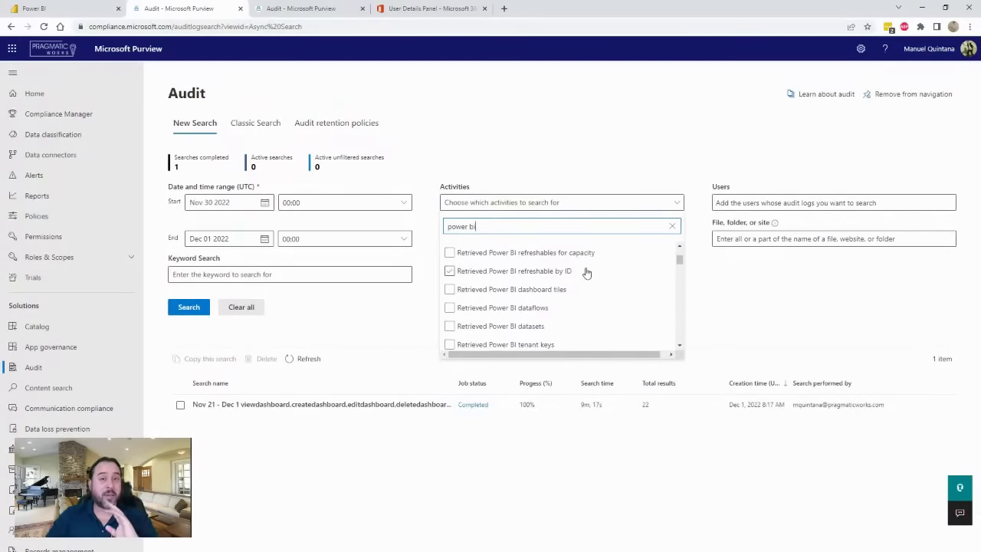
{"action": "scroll", "coordinate": [587, 271], "scroll_direction": "down", "scroll_amount": 2}
{"action": "left_click", "coordinate": [525, 141]}
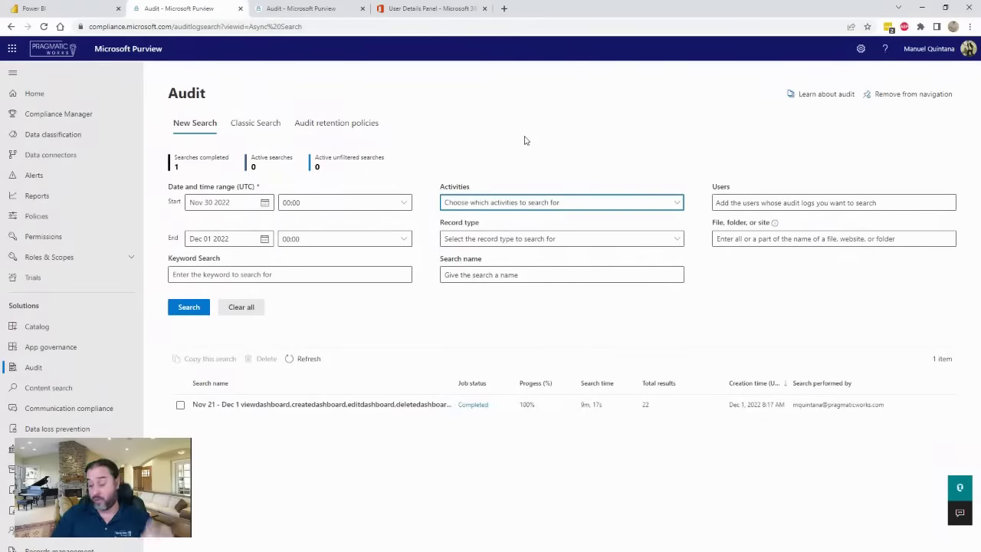
Review Capacity settings offering Power BI Premium capacity, checking the Microsoft 365 admin center tab
{"action": "left_click", "coordinate": [61, 9]}
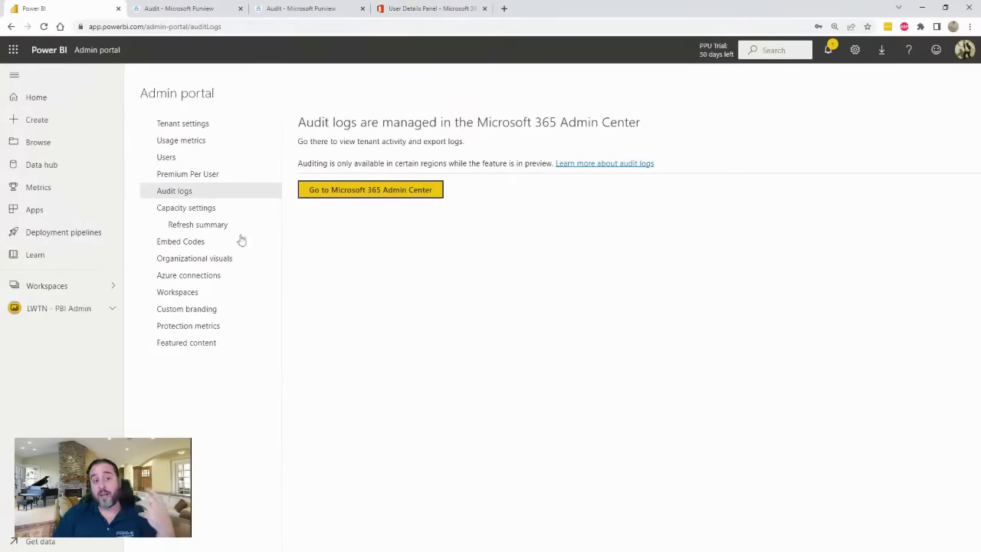
{"action": "left_click", "coordinate": [199, 209]}
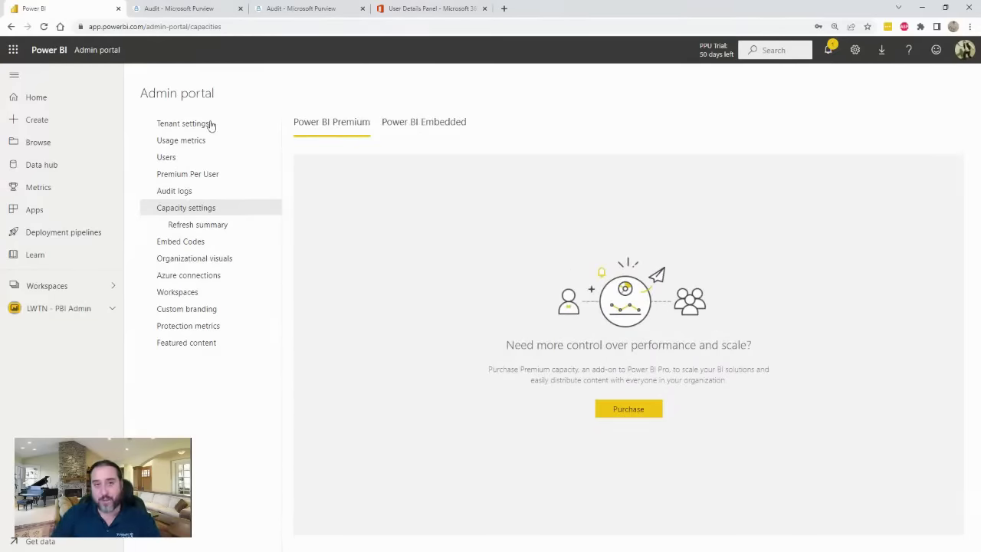
{"action": "left_click", "coordinate": [410, 10]}
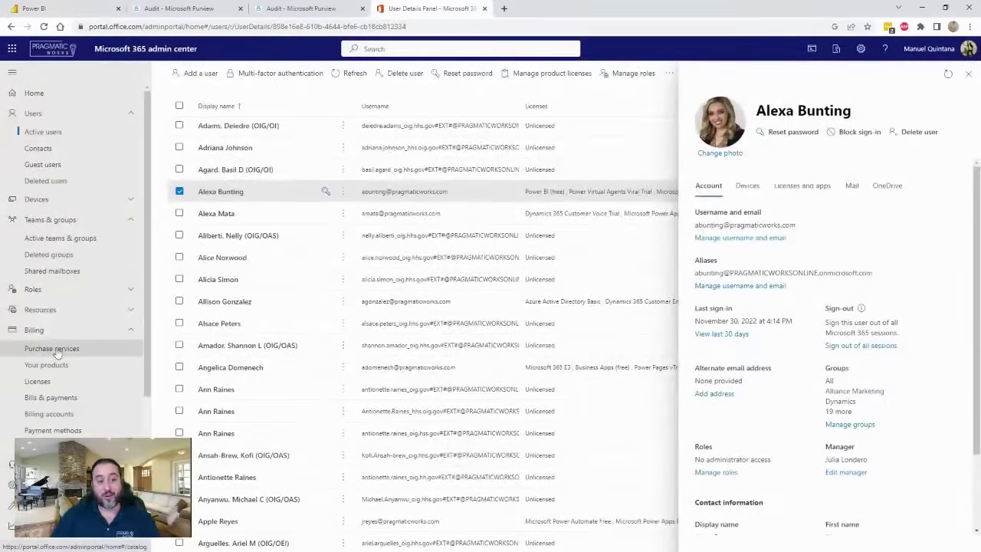
{"action": "left_click", "coordinate": [62, 8]}
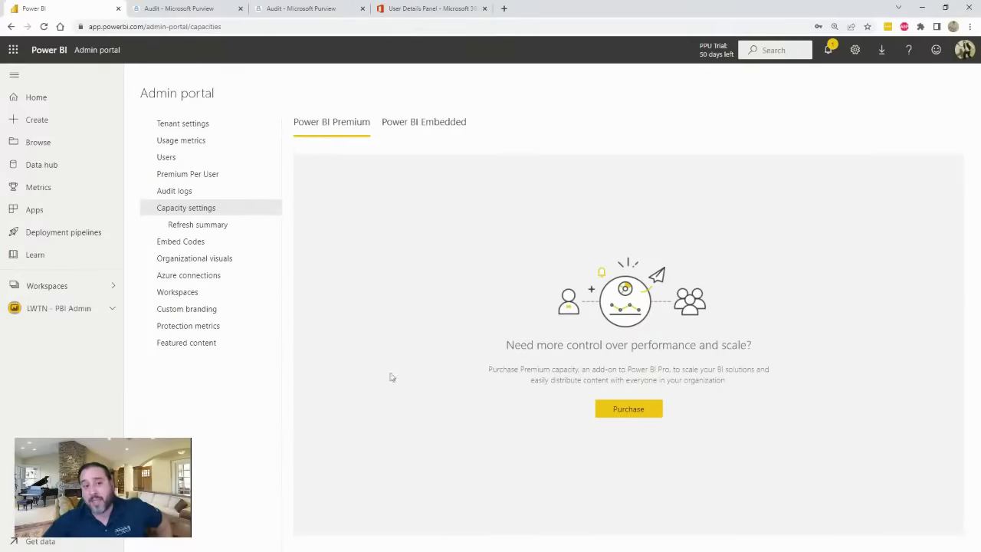
{"action": "left_click", "coordinate": [187, 125]}
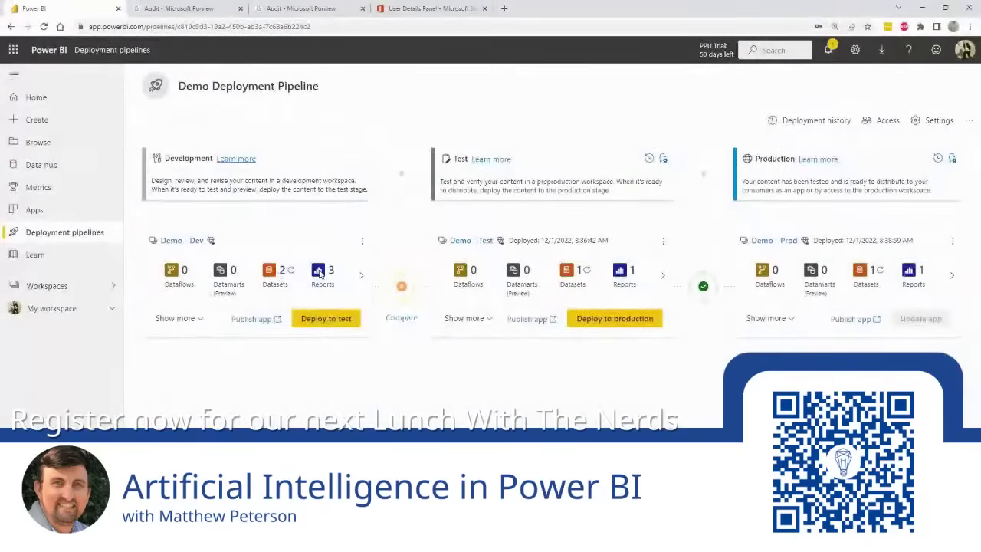
Compare Development with Test: four new items, DIAD Final Report dataset and report different
{"action": "left_click", "coordinate": [400, 289]}
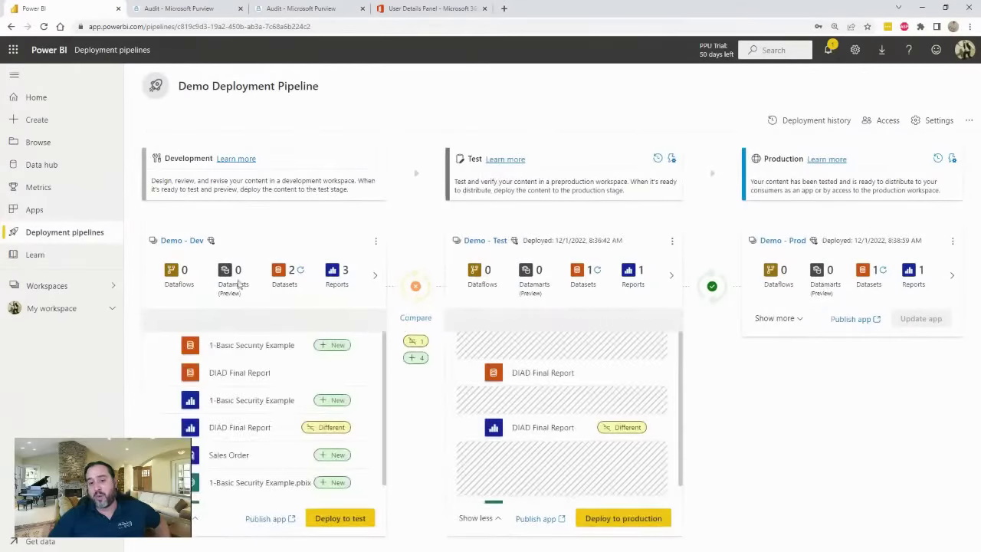
{"action": "mouse_move", "coordinate": [364, 491]}
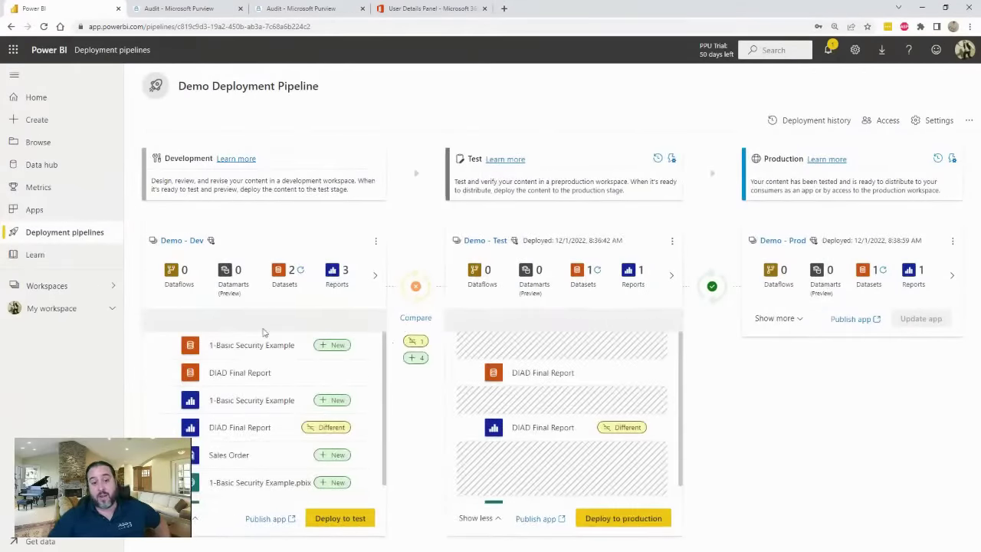